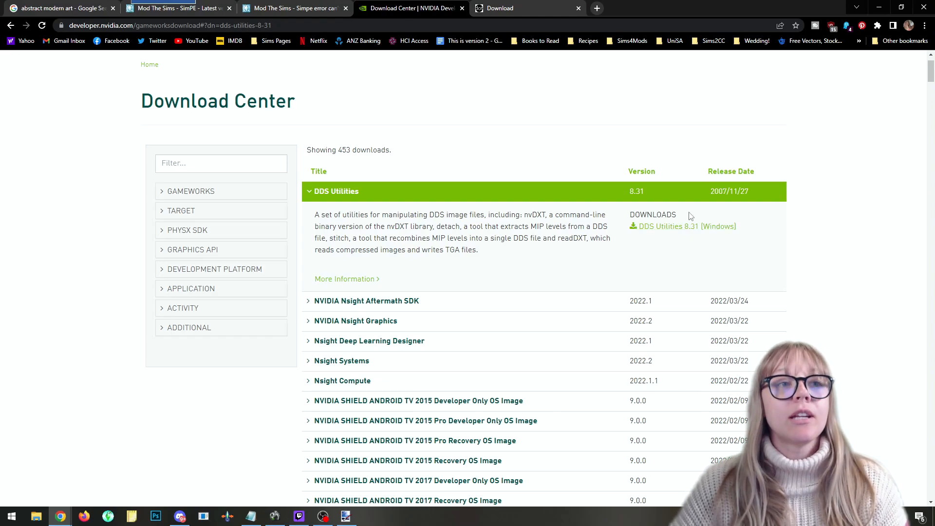
Run the DDS_Utilities_8.31.1127.1645 (1).exe installer from the Downloads folder and agree to uninstall the previous version.
{"action": "left_click", "coordinate": [886, 7]}
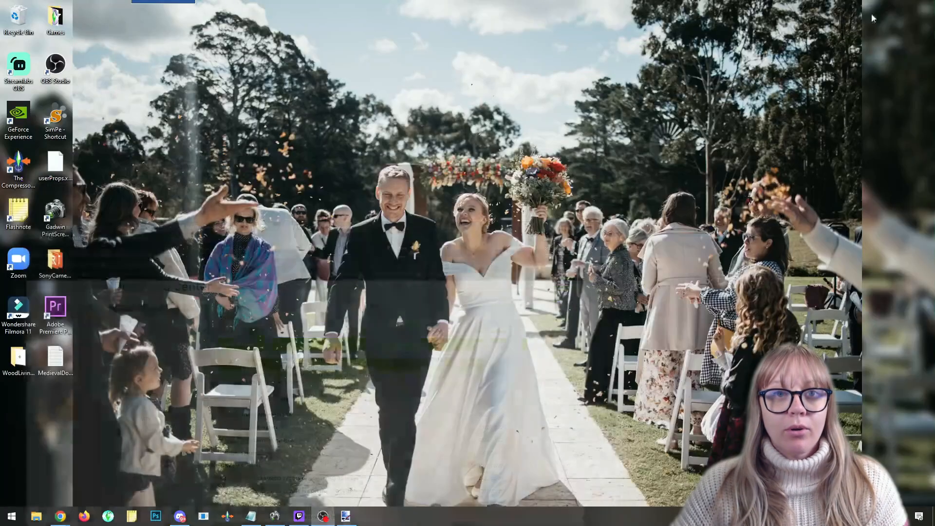
{"action": "left_click", "coordinate": [36, 516]}
{"action": "left_click", "coordinate": [330, 187]}
{"action": "double_click", "coordinate": [329, 187]}
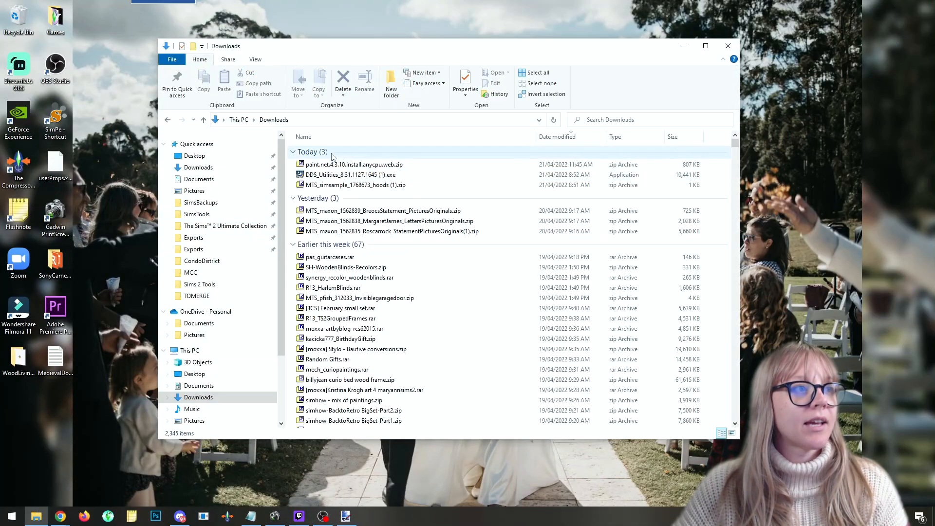
{"action": "double_click", "coordinate": [350, 174]}
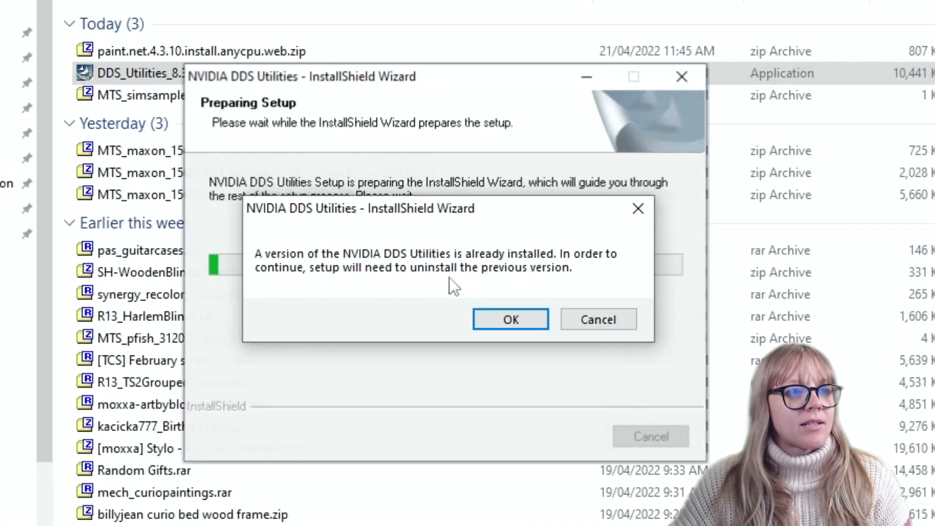
{"action": "left_click", "coordinate": [526, 312]}
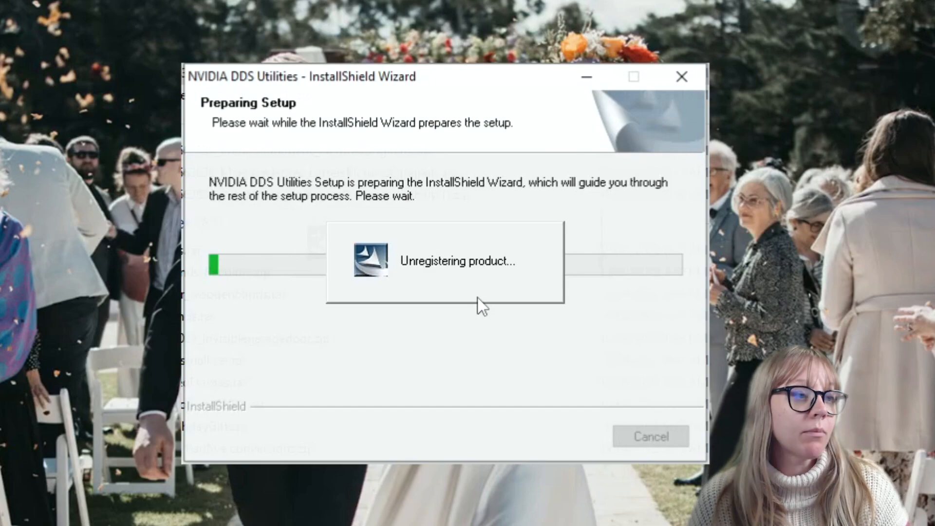
Accept the NVIDIA license agreement and try to register with email updates declined and the organization left blank.
{"action": "left_click", "coordinate": [358, 361]}
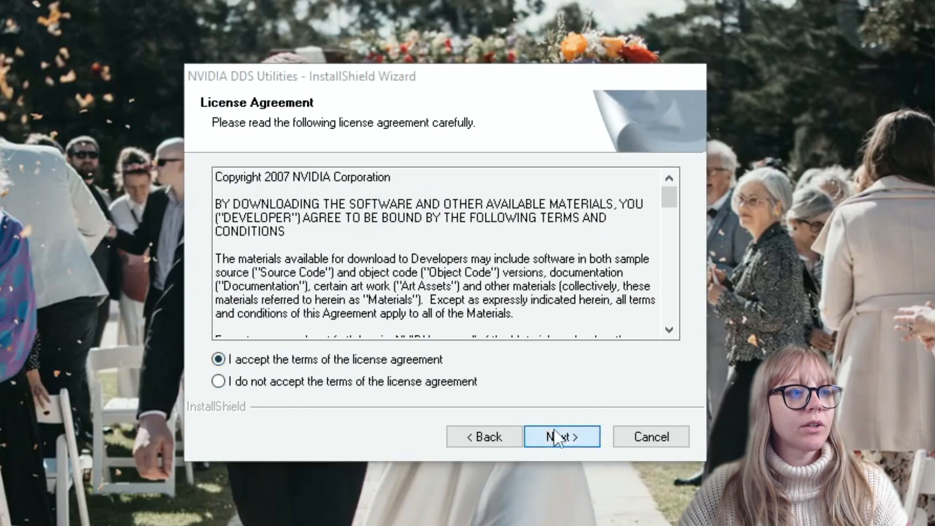
{"action": "left_click", "coordinate": [554, 438]}
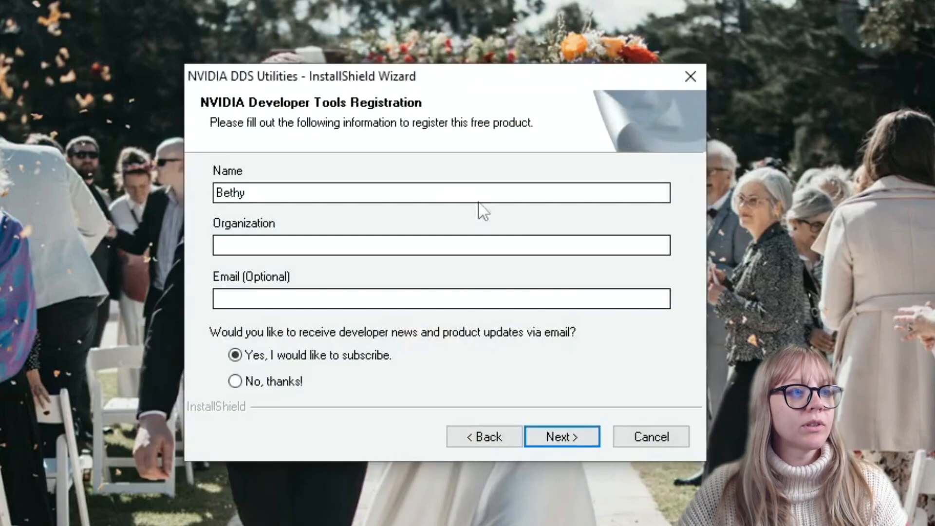
{"action": "left_click", "coordinate": [285, 382]}
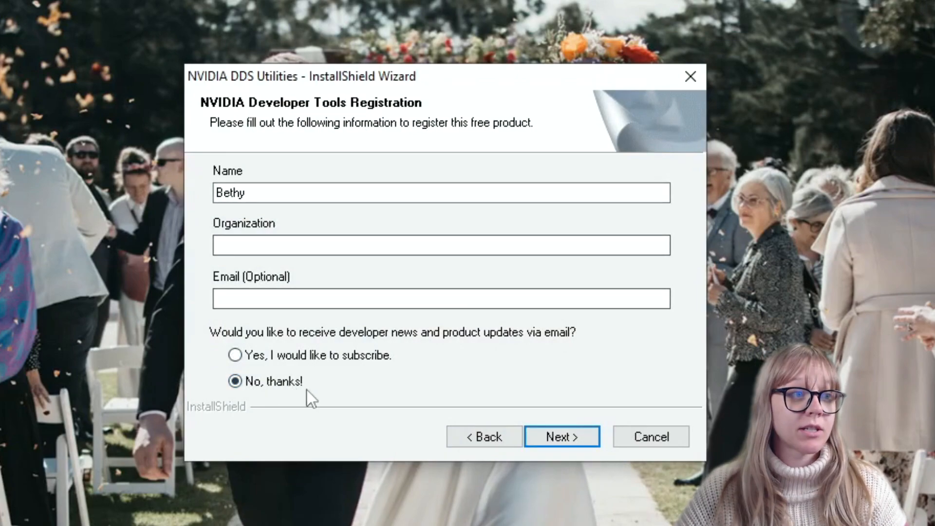
{"action": "left_click", "coordinate": [583, 438]}
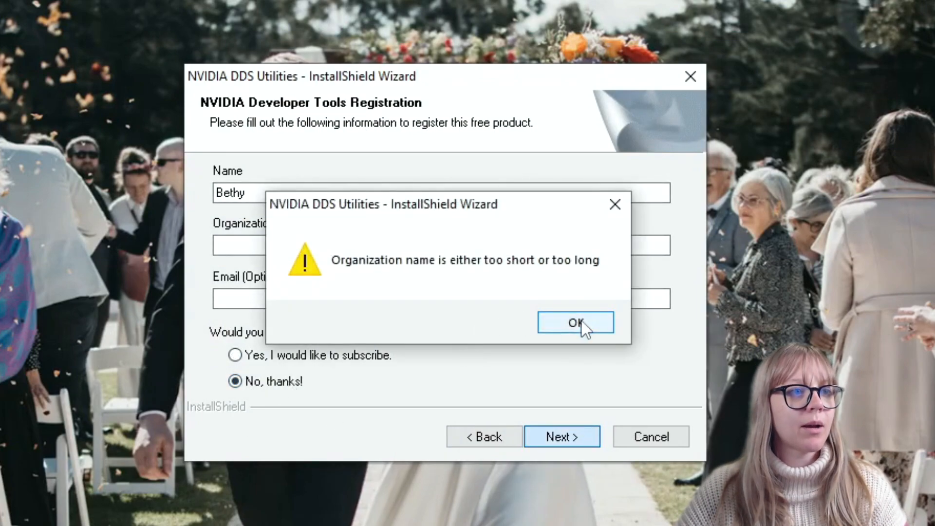
{"action": "left_click", "coordinate": [582, 322]}
Enter TeaAddict as the organization, decline the email subscription and submit the registration.
{"action": "left_click", "coordinate": [352, 248]}
{"action": "type", "text": "Te"}
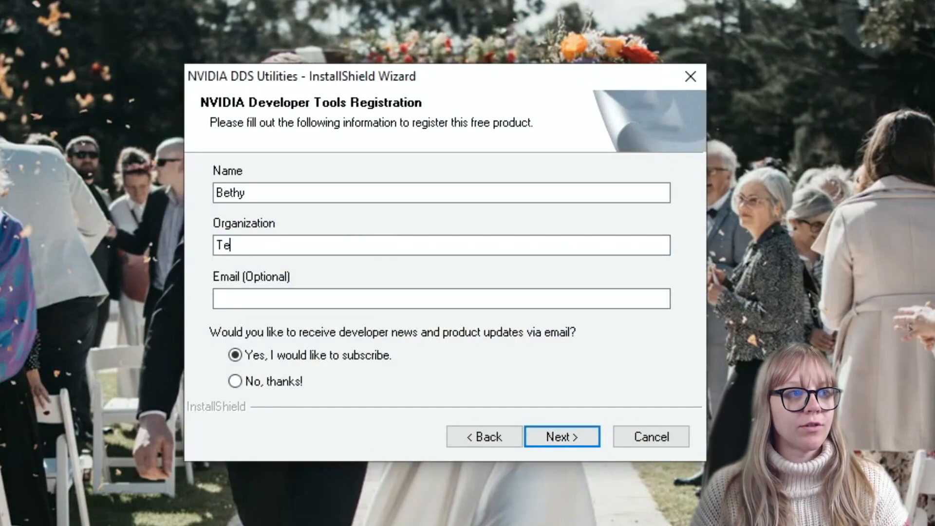
{"action": "type", "text": "aAddict"}
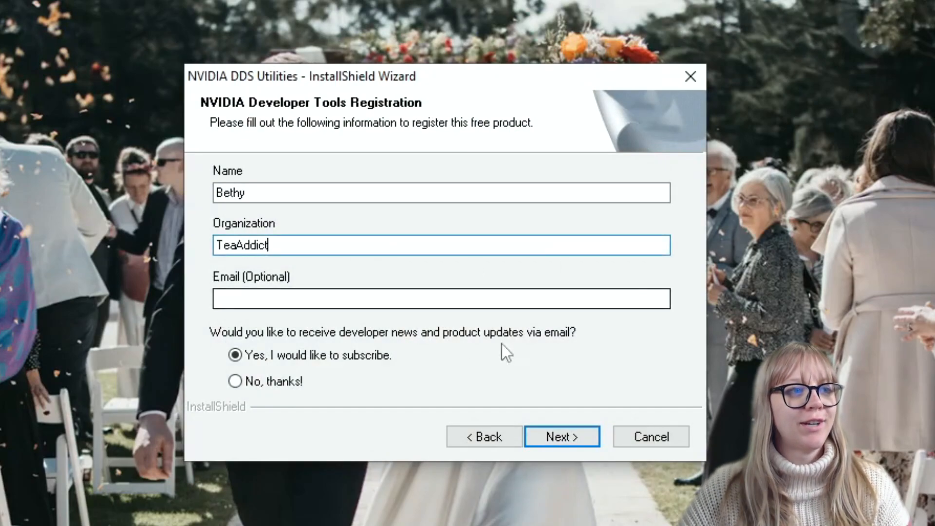
{"action": "left_click", "coordinate": [298, 381]}
{"action": "left_click", "coordinate": [570, 438]}
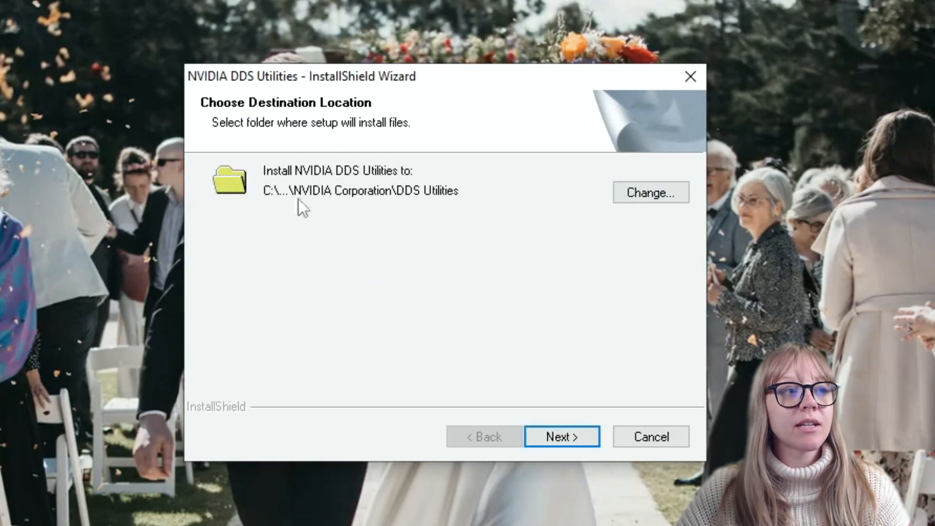
Keep C:\Program Files (x86)\NVIDIA Corporation\DDS Utilities as the installation folder and continue the setup.
{"action": "left_click", "coordinate": [663, 199]}
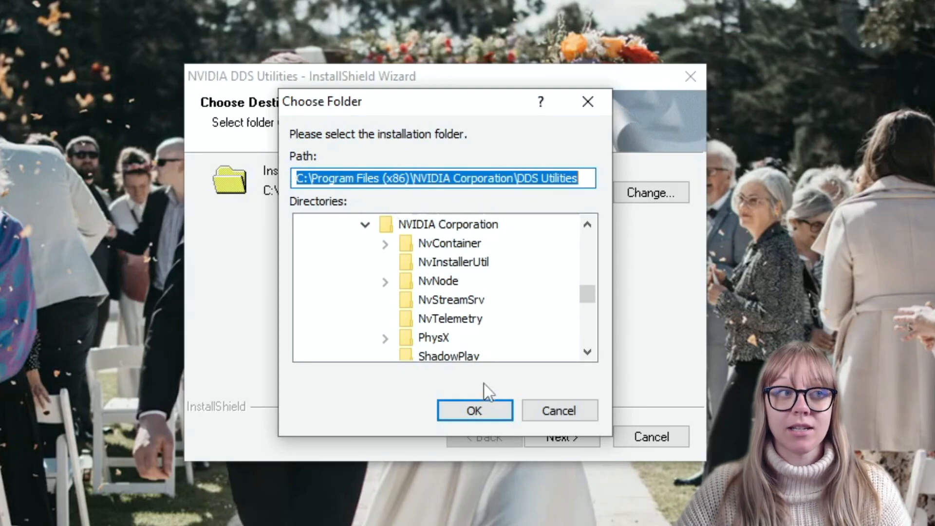
{"action": "left_click", "coordinate": [480, 414]}
{"action": "left_click", "coordinate": [579, 435]}
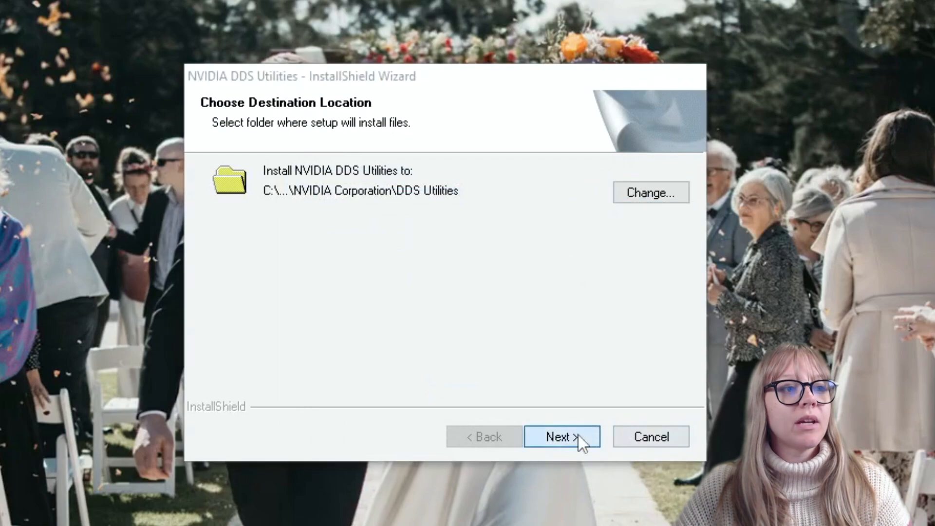
{"action": "left_click", "coordinate": [580, 437]}
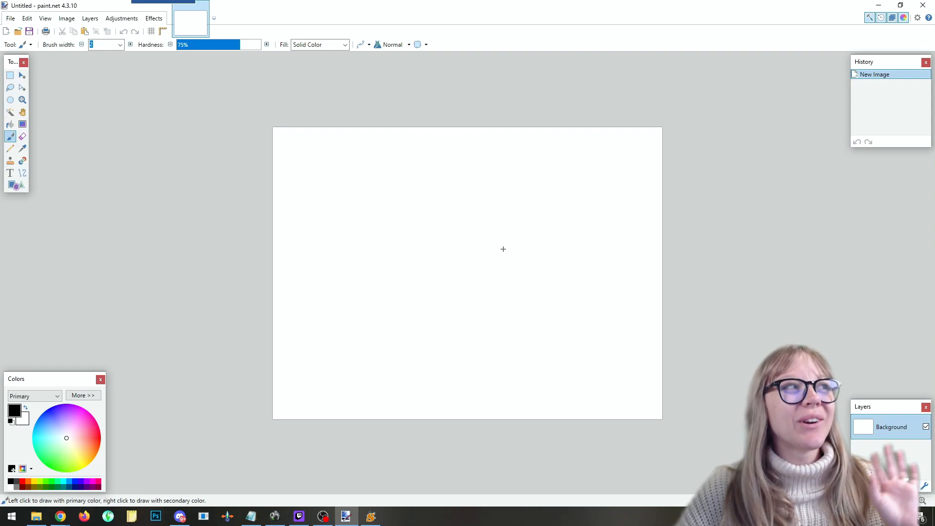
Minimize paint.net, view its download page in the browser, and return to the desktop.
{"action": "left_click", "coordinate": [879, 5]}
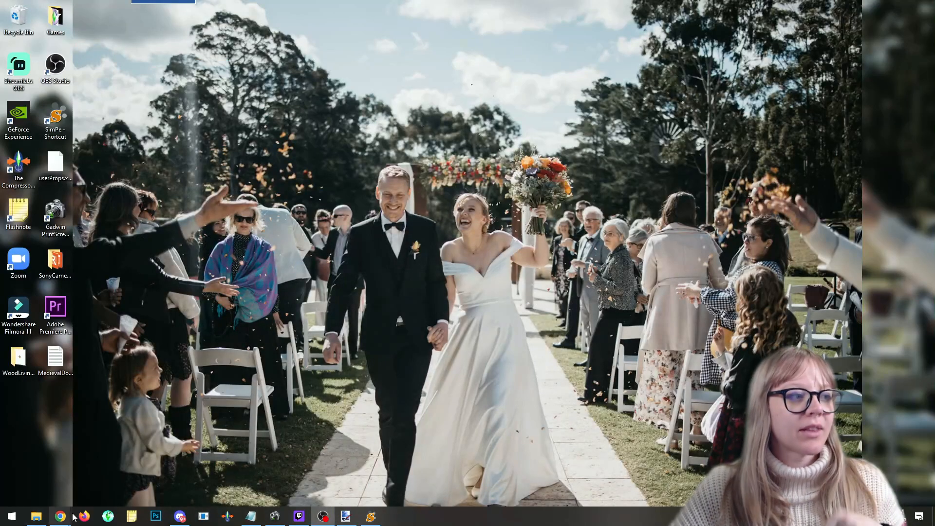
{"action": "mouse_move", "coordinate": [62, 516]}
{"action": "left_click", "coordinate": [156, 475]}
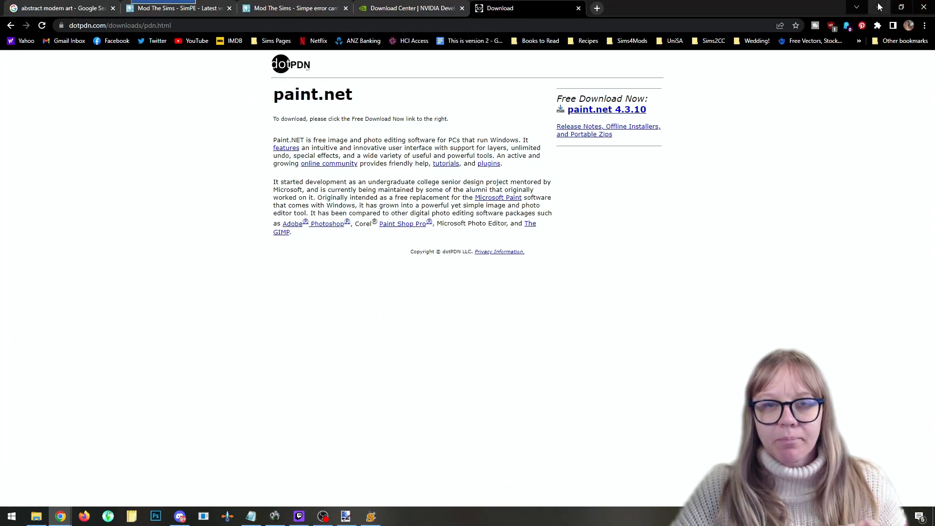
{"action": "left_click", "coordinate": [880, 7]}
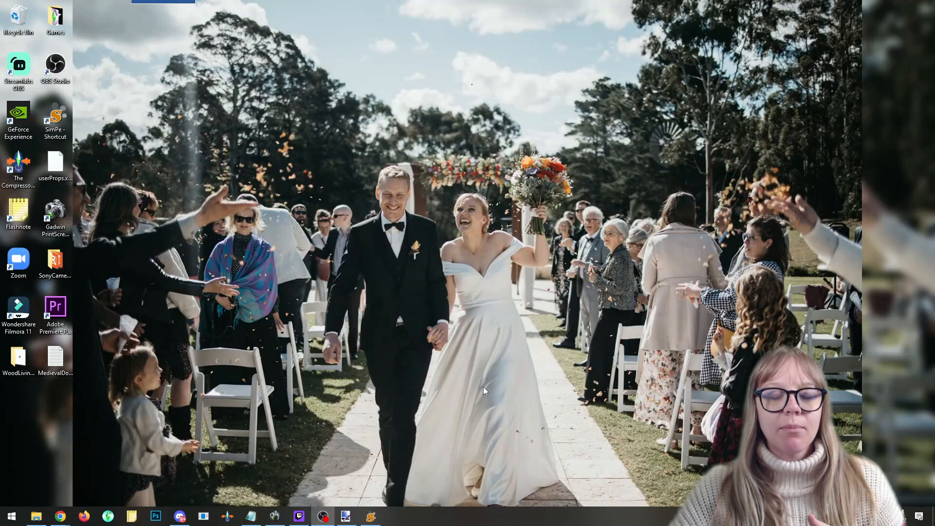
Open the Sims2PE folder in File Explorer, inside Sims 2 Tools within the SimsTools folder.
{"action": "left_click", "coordinate": [37, 516]}
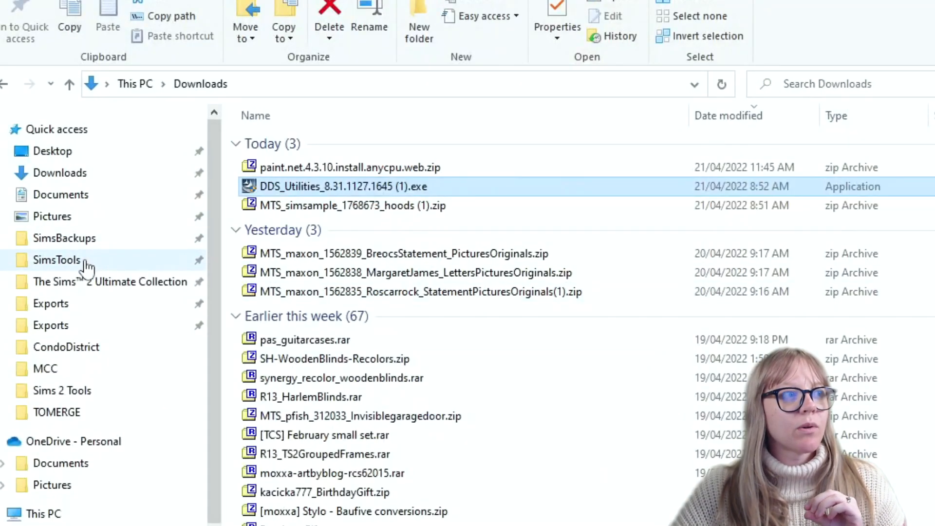
{"action": "left_click", "coordinate": [58, 260]}
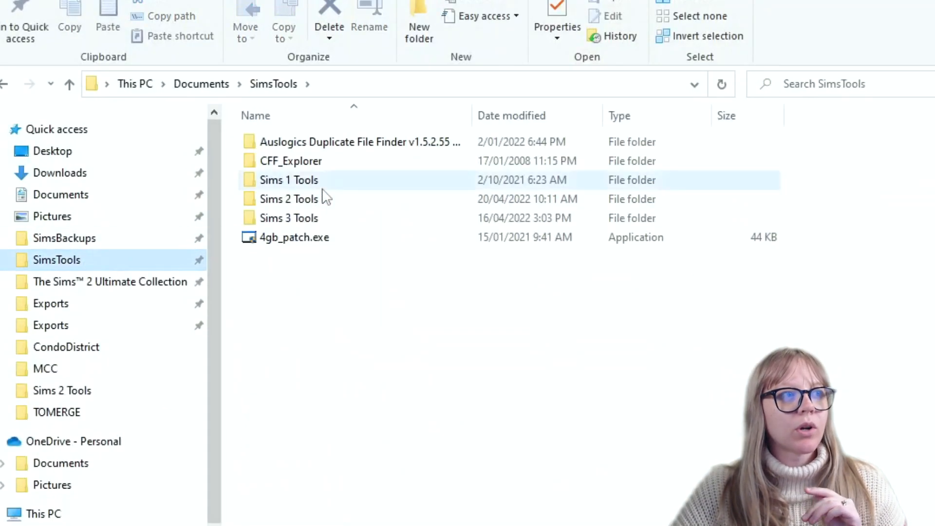
{"action": "left_click", "coordinate": [67, 268]}
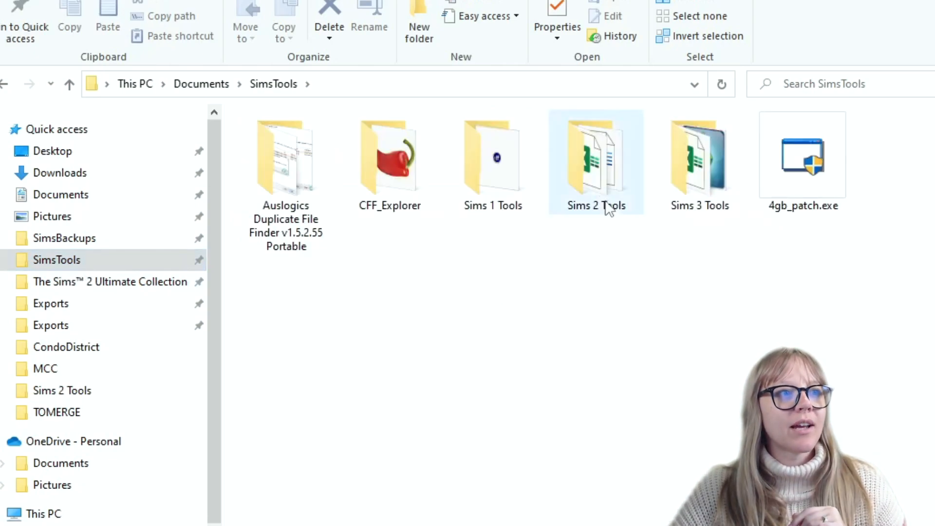
{"action": "left_click", "coordinate": [600, 184]}
{"action": "double_click", "coordinate": [600, 182]}
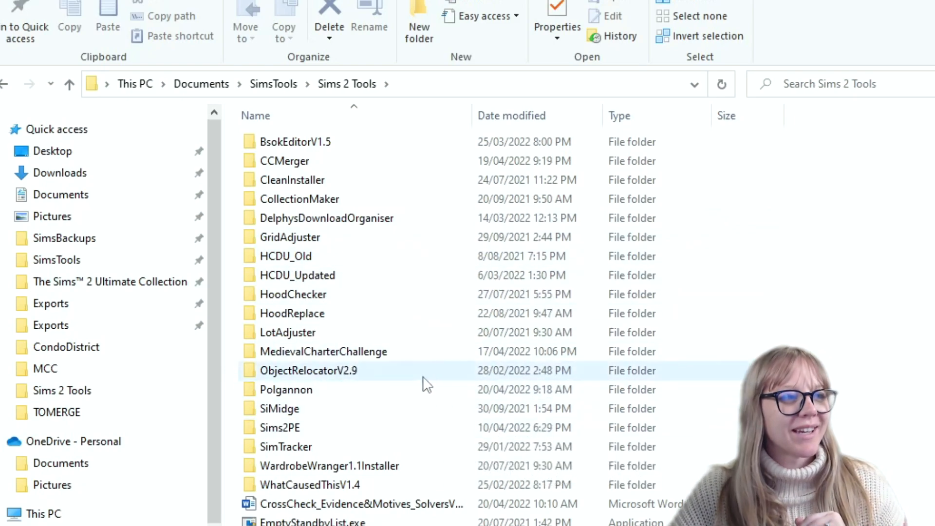
{"action": "double_click", "coordinate": [293, 429]}
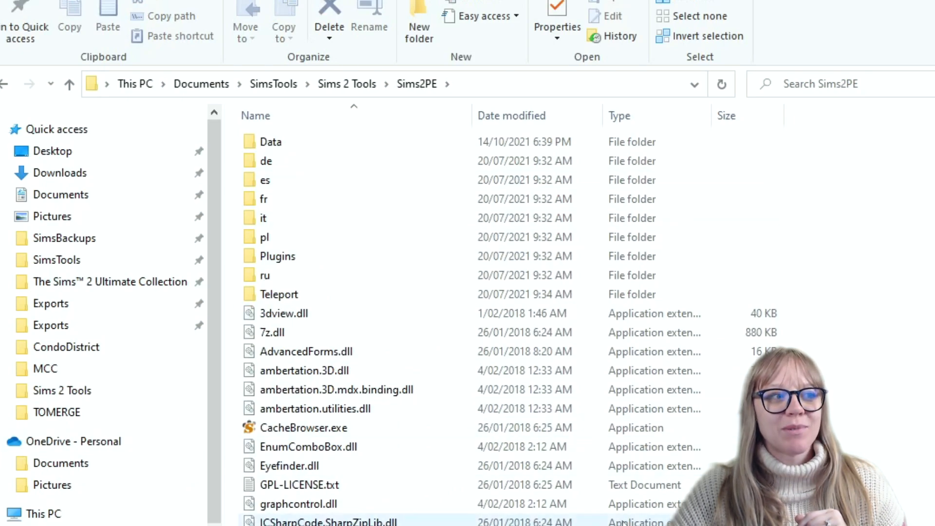
Locate SimPe.exe in the Sims2PE folder and switch to SimPE by launching it.
{"action": "scroll", "coordinate": [580, 490], "scroll_direction": "down", "scroll_amount": 10}
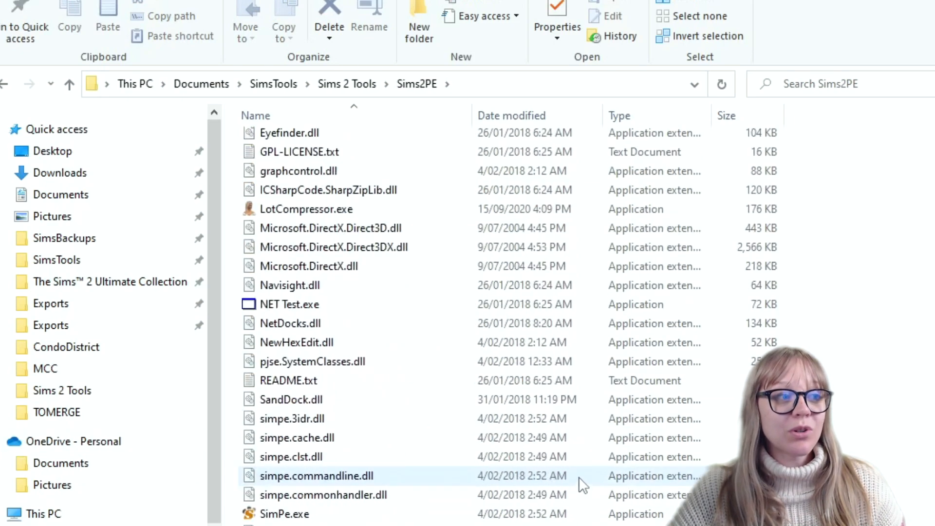
{"action": "scroll", "coordinate": [369, 502], "scroll_direction": "up", "scroll_amount": 2}
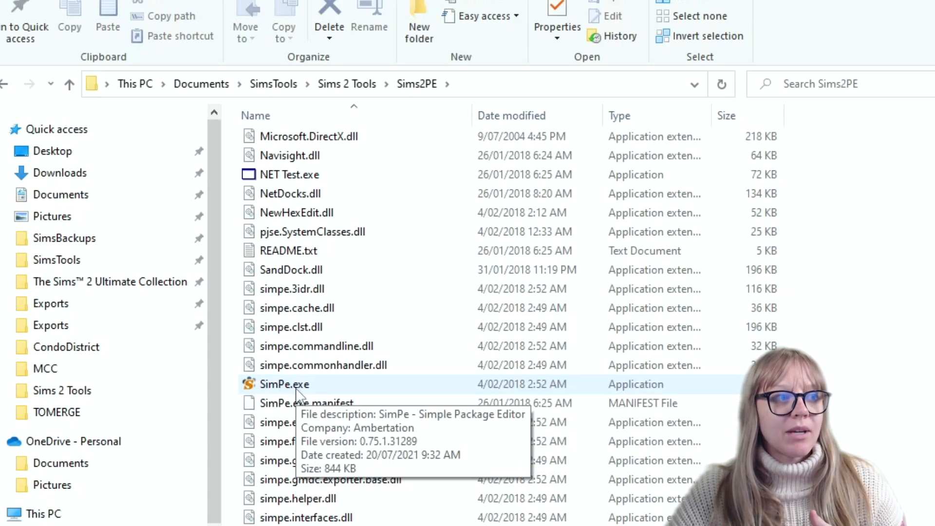
{"action": "left_click", "coordinate": [274, 391]}
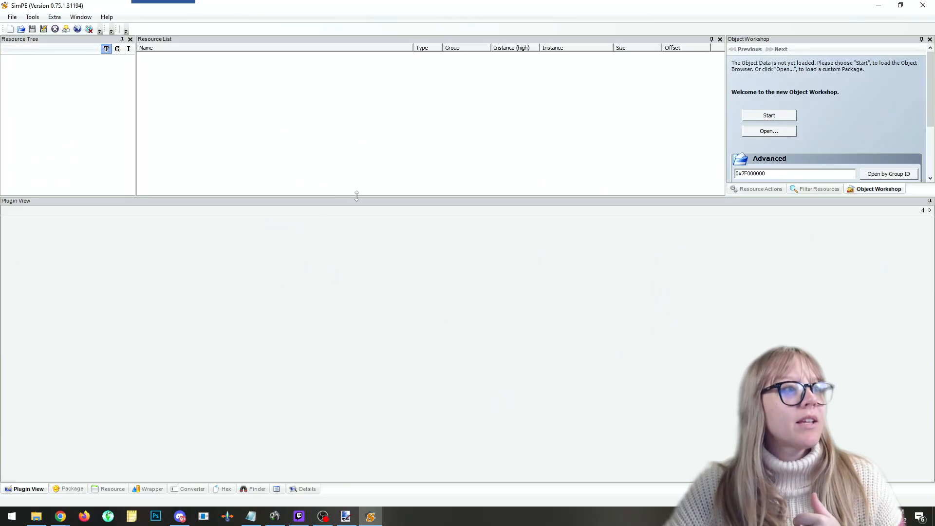
Enlarge the Resource Tree and Resource List area downward, and switch the Object Workshop window off and back on.
{"action": "left_click_drag", "start_coordinate": [357, 196], "coordinate": [463, 308]}
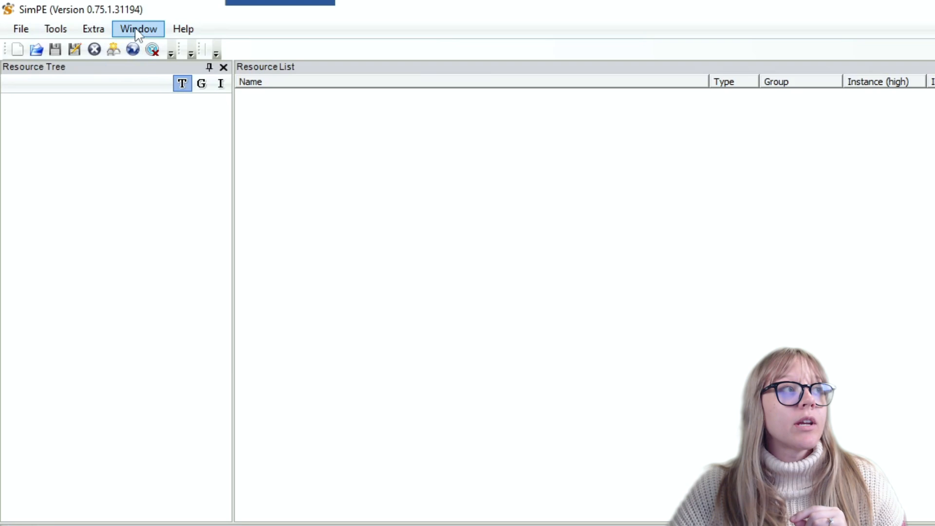
{"action": "left_click", "coordinate": [139, 33]}
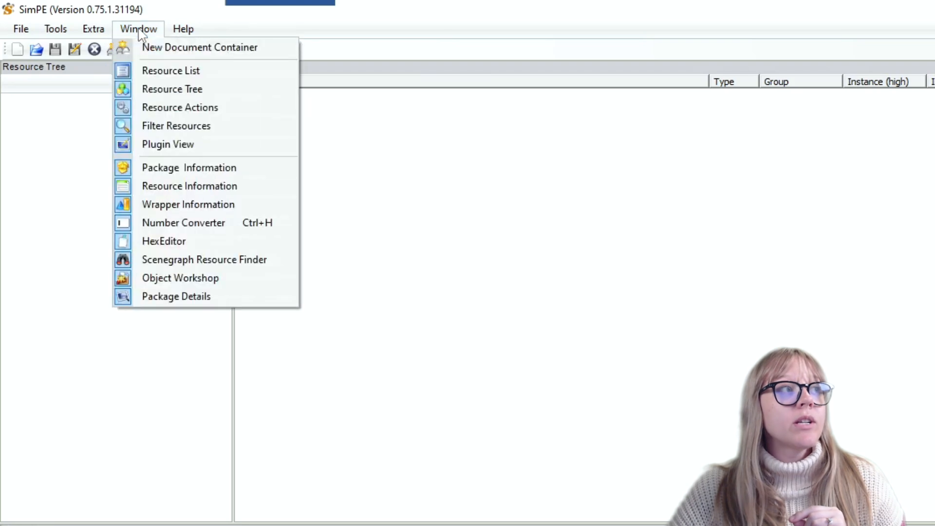
{"action": "left_click", "coordinate": [197, 279]}
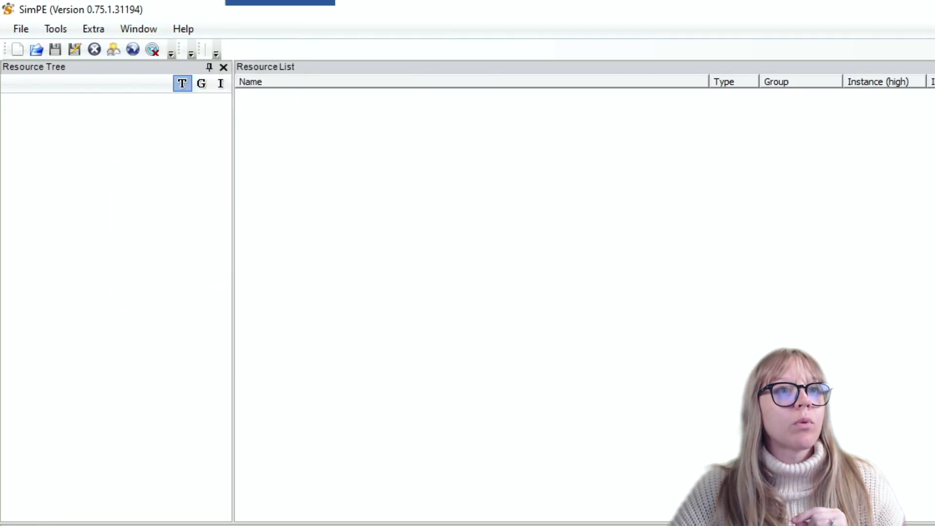
{"action": "left_click", "coordinate": [93, 30]}
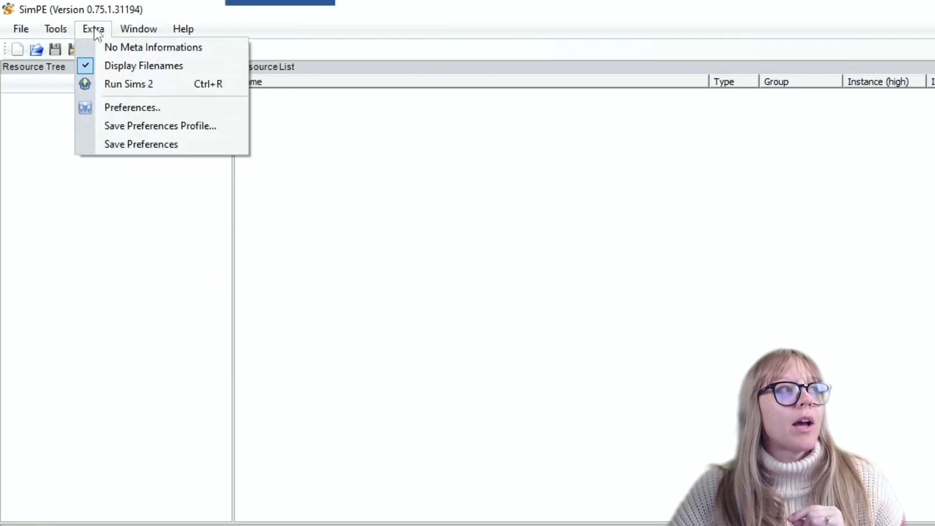
{"action": "mouse_move", "coordinate": [139, 29]}
{"action": "left_click", "coordinate": [187, 278]}
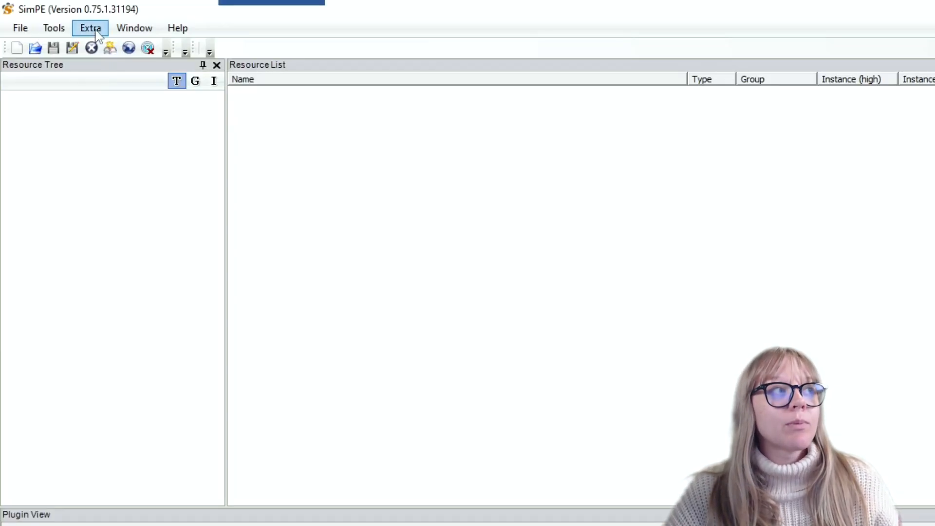
Open the SimPE preferences and review the System Folders paths for the original game, savegame, expansion packs and Nvidia DDS tool.
{"action": "left_click", "coordinate": [100, 34]}
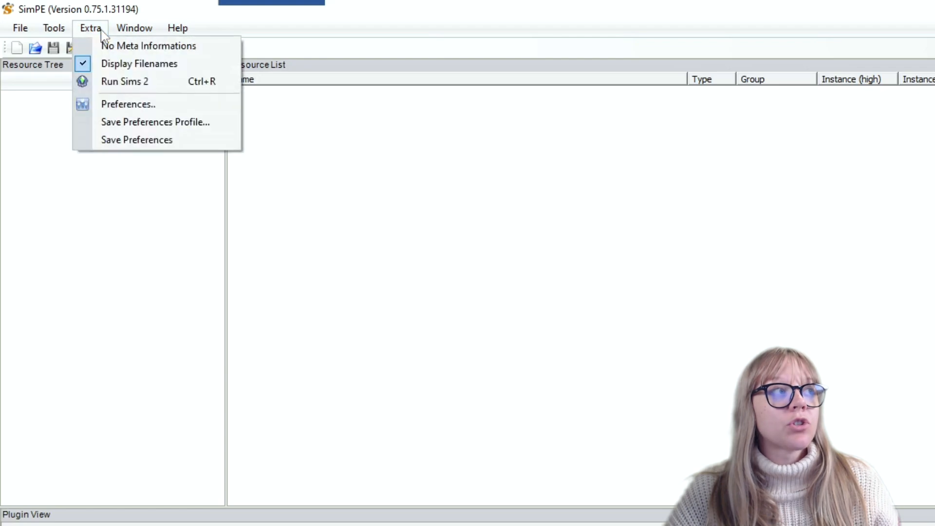
{"action": "left_click", "coordinate": [124, 107]}
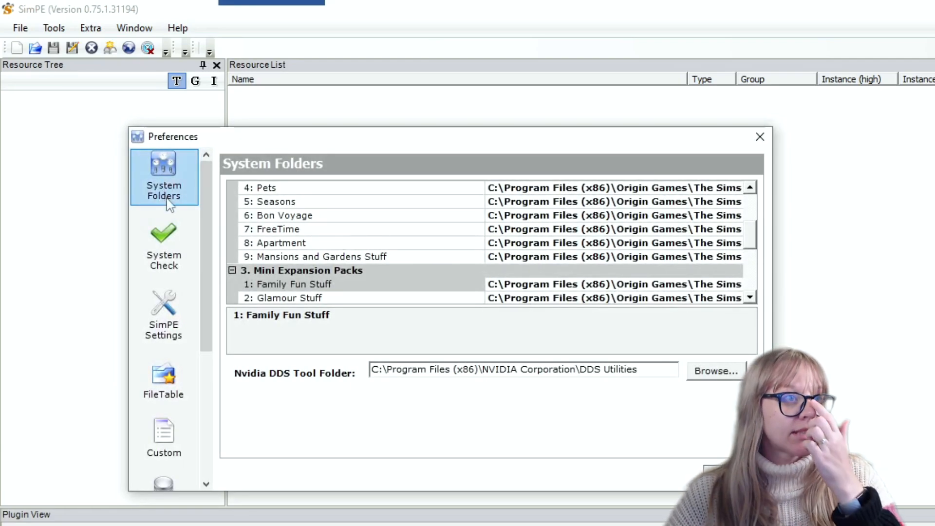
{"action": "scroll", "coordinate": [756, 228], "scroll_direction": "up", "scroll_amount": 1}
{"action": "scroll", "coordinate": [756, 227], "scroll_direction": "up", "scroll_amount": 2}
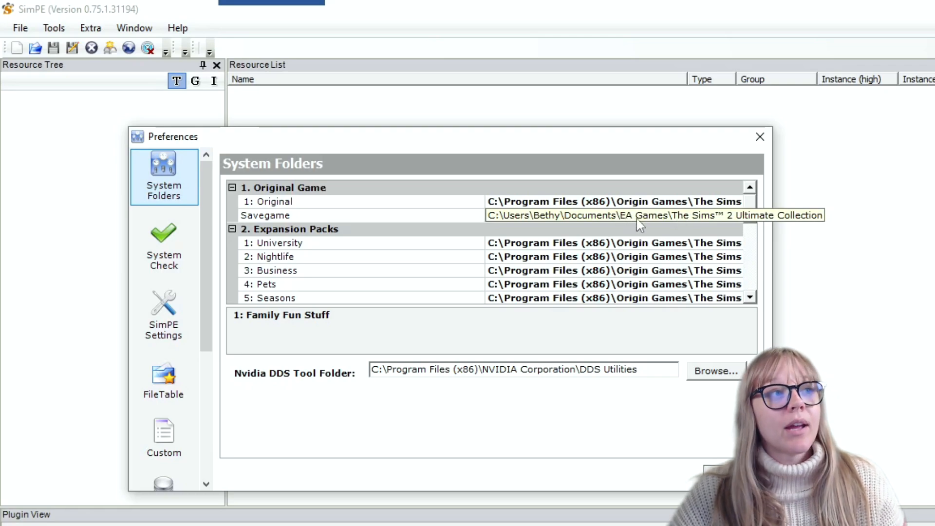
{"action": "scroll", "coordinate": [592, 203], "scroll_direction": "down", "scroll_amount": 3}
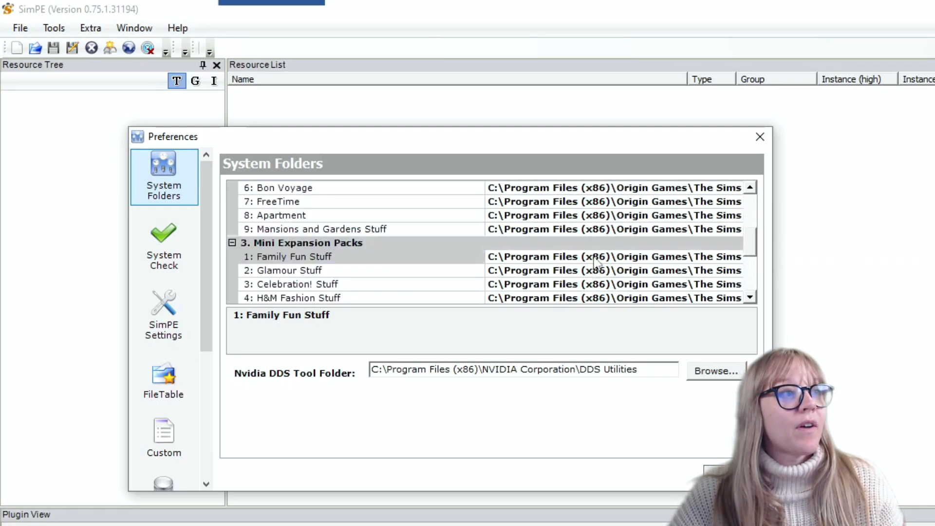
{"action": "scroll", "coordinate": [595, 256], "scroll_direction": "down", "scroll_amount": 2}
{"action": "scroll", "coordinate": [595, 253], "scroll_direction": "down", "scroll_amount": 1}
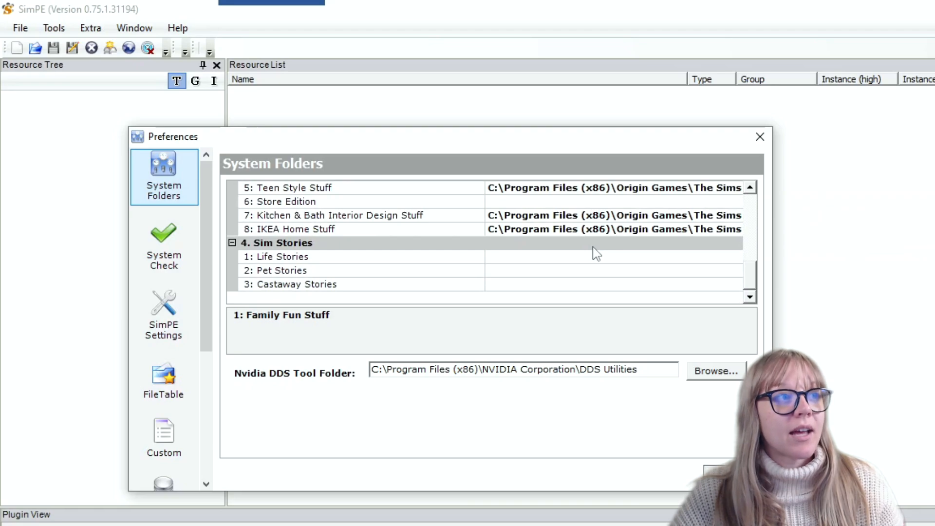
Review the mini expansion and expansion pack paths in System Folders, and select the Original game path.
{"action": "scroll", "coordinate": [597, 253], "scroll_direction": "up", "scroll_amount": 3}
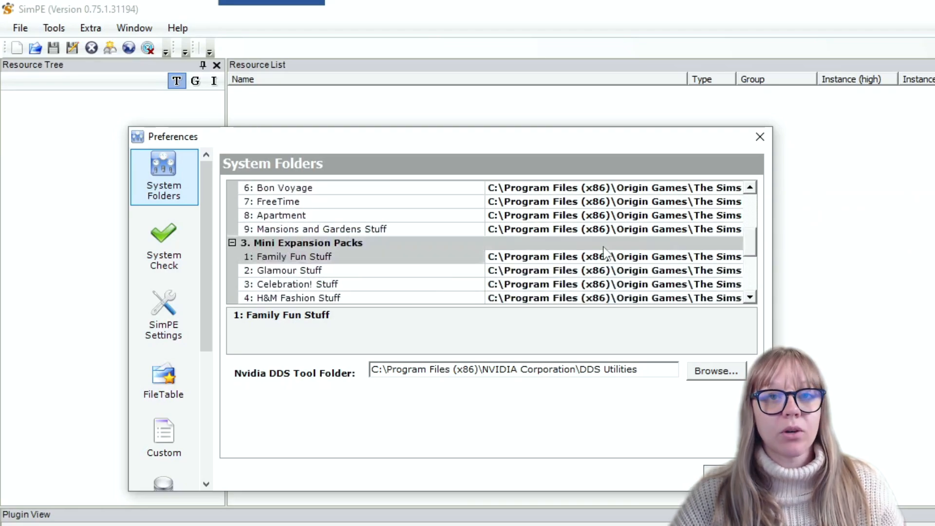
{"action": "scroll", "coordinate": [521, 263], "scroll_direction": "up", "scroll_amount": 2}
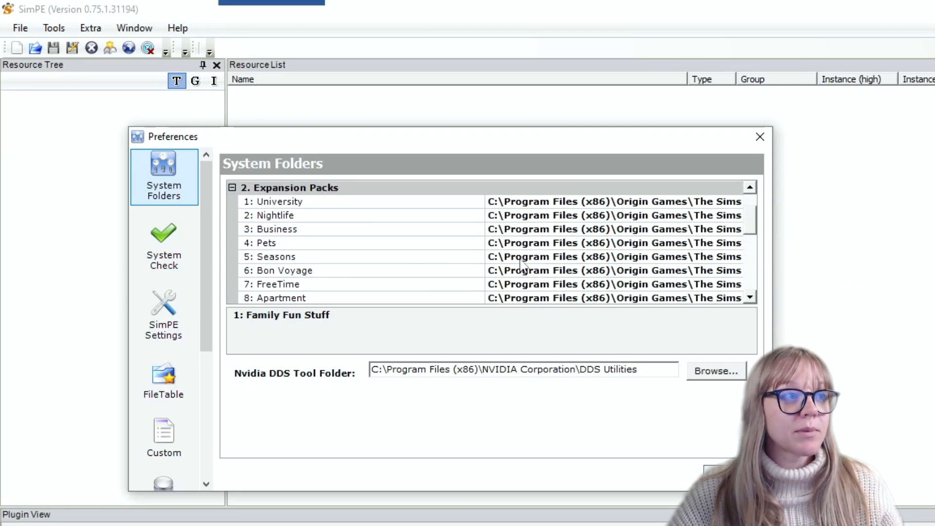
{"action": "scroll", "coordinate": [521, 263], "scroll_direction": "up", "scroll_amount": 1}
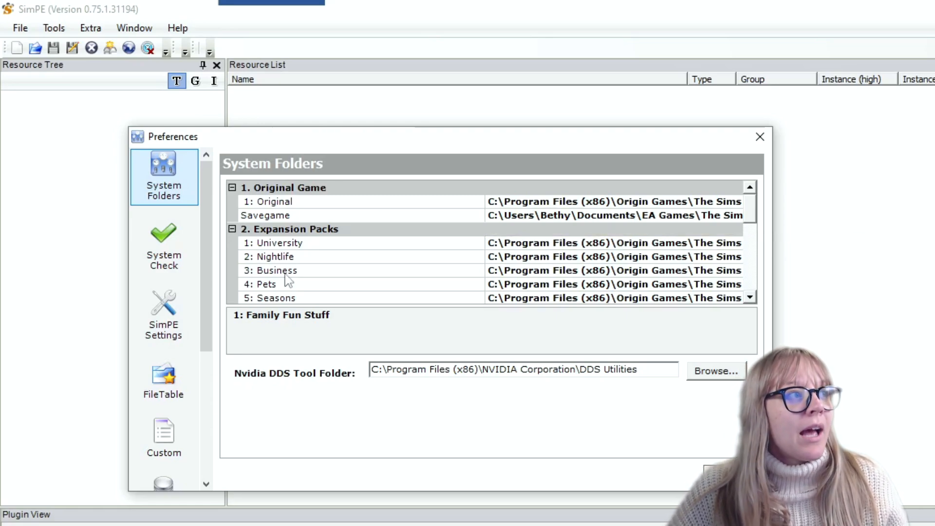
{"action": "left_click", "coordinate": [660, 201]}
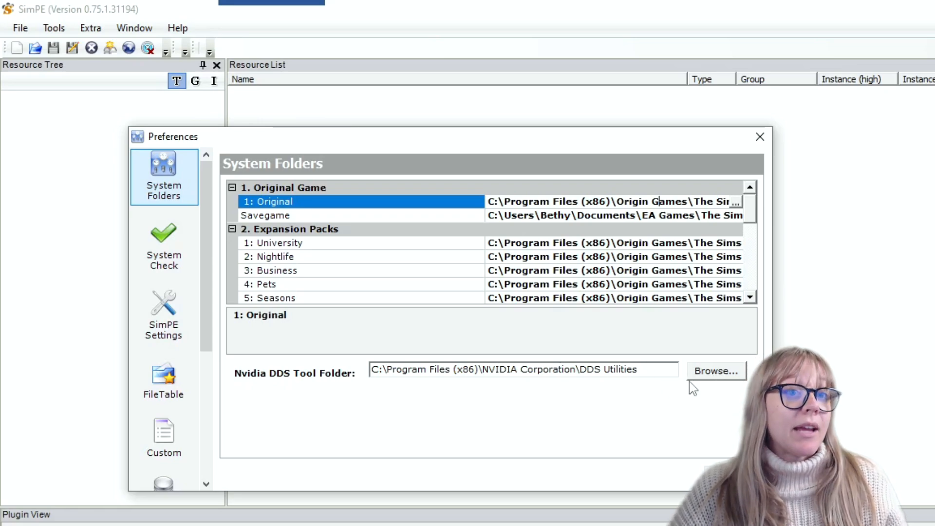
Set the Nvidia DDS Tool Folder by choosing nvdxt.exe in C:\Program Files (x86)\NVIDIA Corporation\DDS Utilities, and accept the preferences.
{"action": "left_click", "coordinate": [704, 374]}
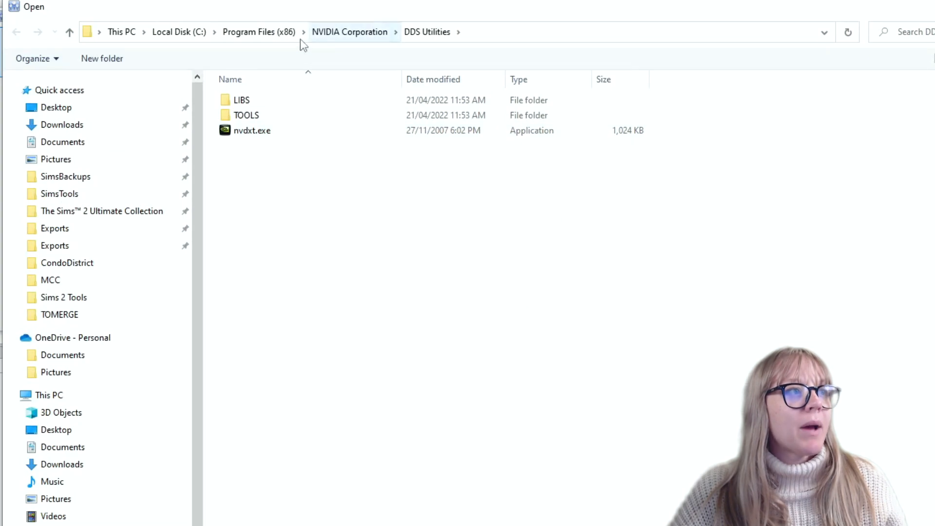
{"action": "left_click", "coordinate": [185, 34]}
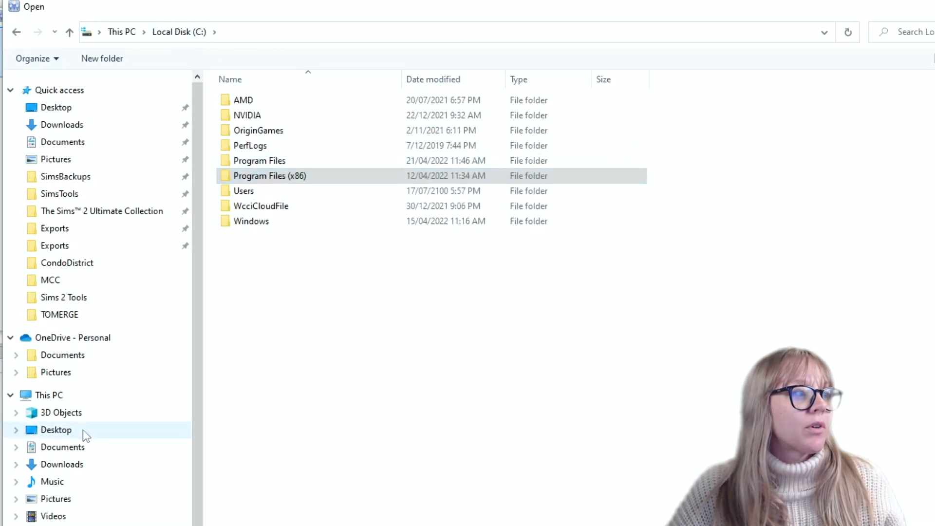
{"action": "left_click", "coordinate": [68, 396]}
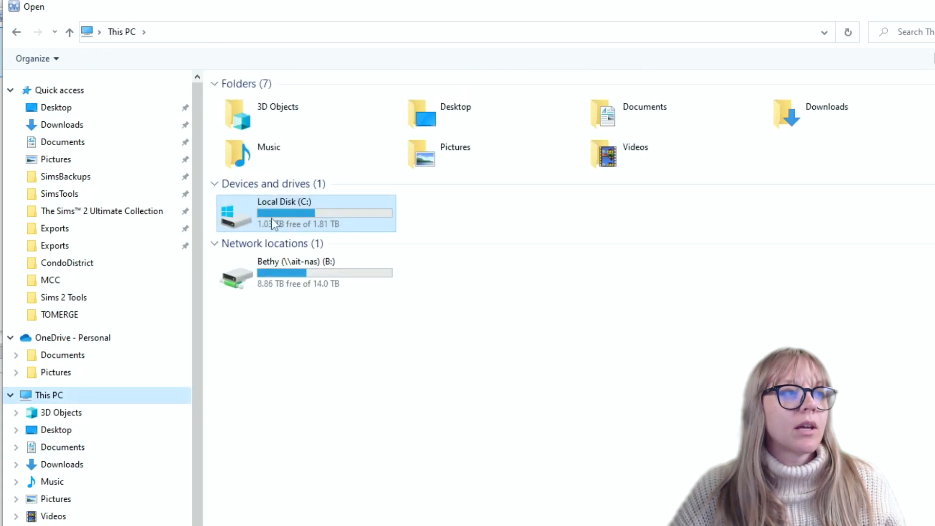
{"action": "double_click", "coordinate": [239, 212]}
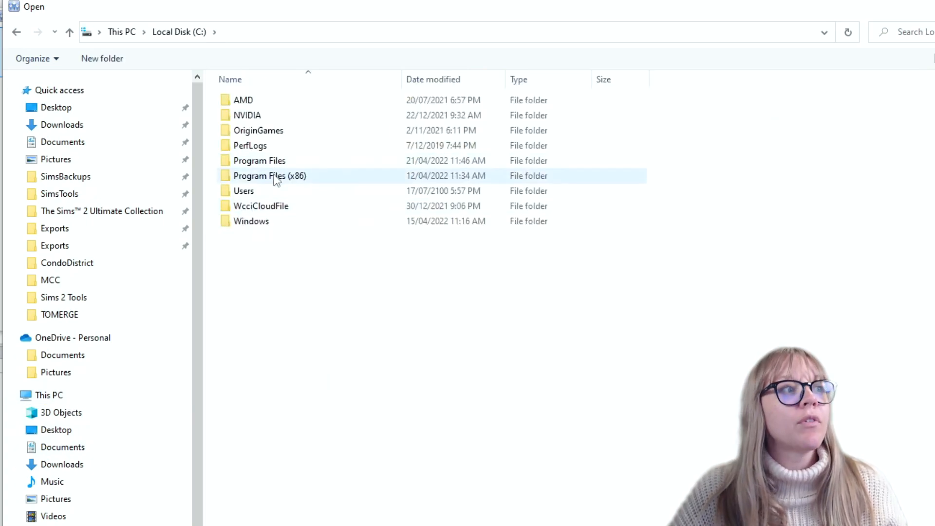
{"action": "double_click", "coordinate": [276, 177]}
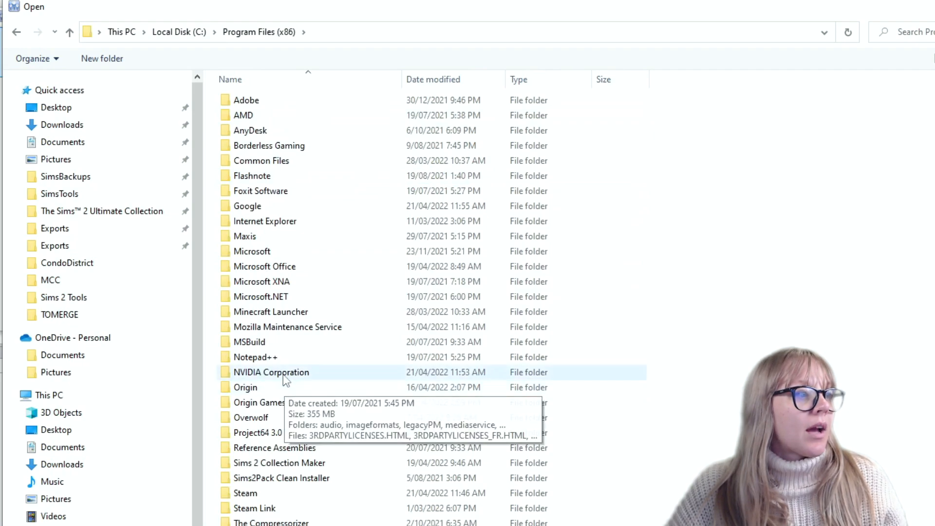
{"action": "double_click", "coordinate": [285, 380]}
{"action": "double_click", "coordinate": [260, 100]}
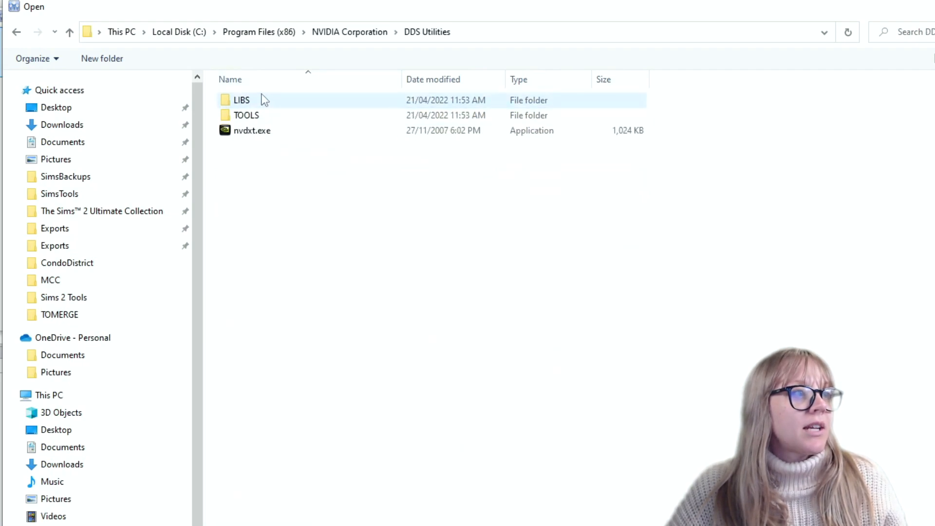
{"action": "left_click", "coordinate": [242, 133]}
{"action": "key", "text": "Return"}
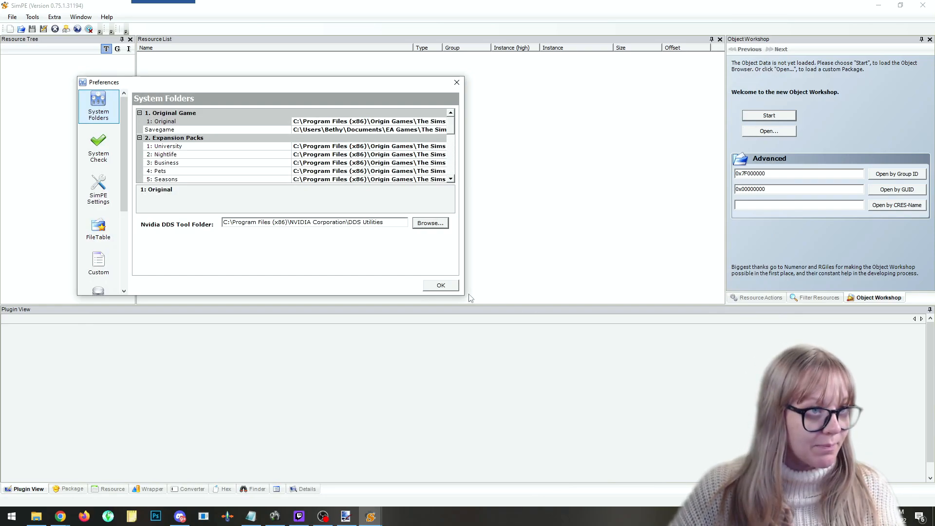
{"action": "left_click", "coordinate": [441, 286]}
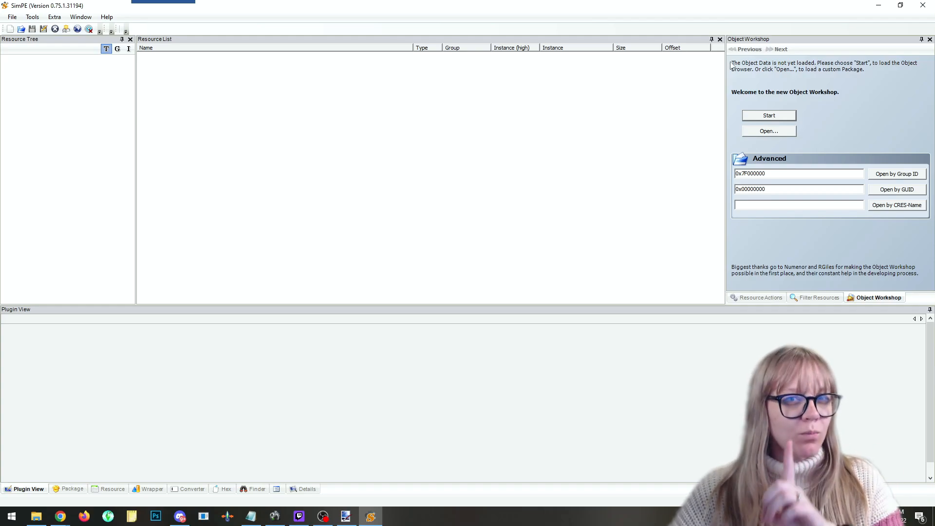
Minimize SimPE, create a desktop folder named Sims 2 Projects, and place it below the last icon of the first column.
{"action": "left_click", "coordinate": [880, 8]}
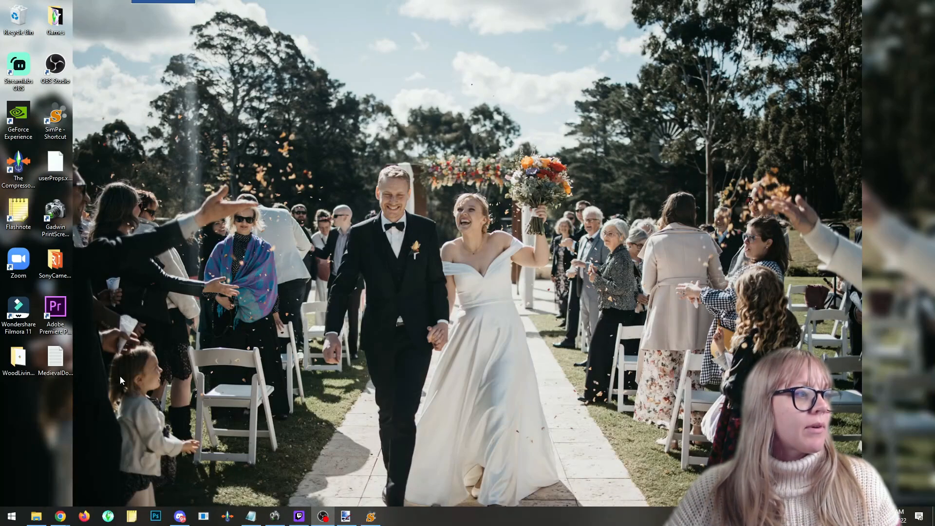
{"action": "right_click", "coordinate": [214, 191]}
{"action": "mouse_move", "coordinate": [301, 285]}
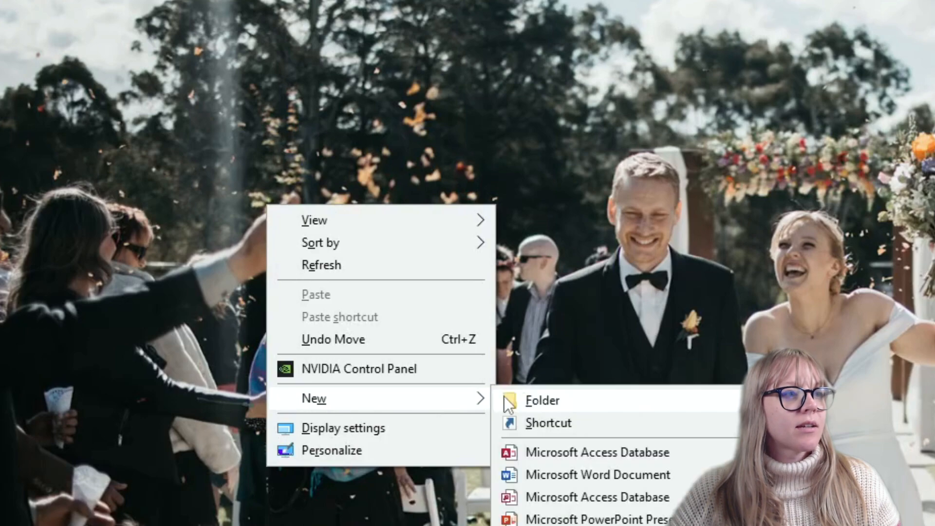
{"action": "left_click", "coordinate": [568, 399]}
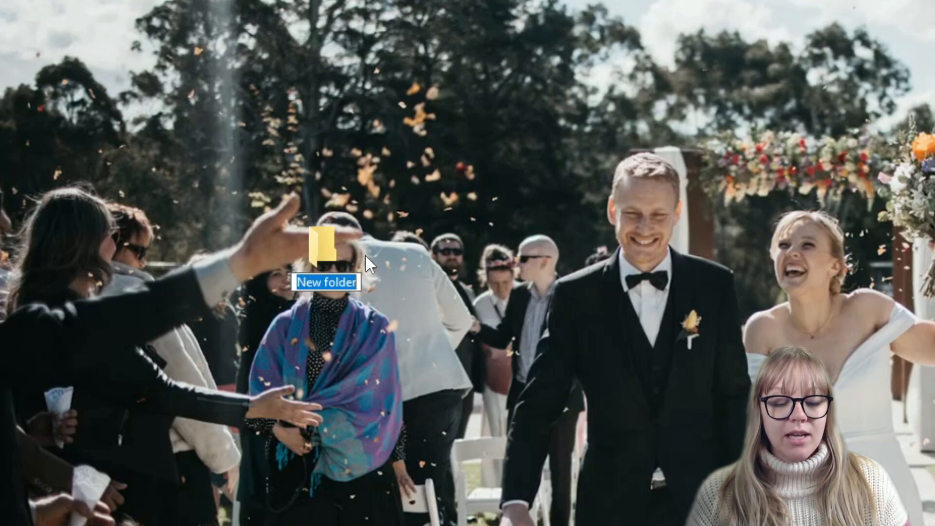
{"action": "type", "text": "Sims"}
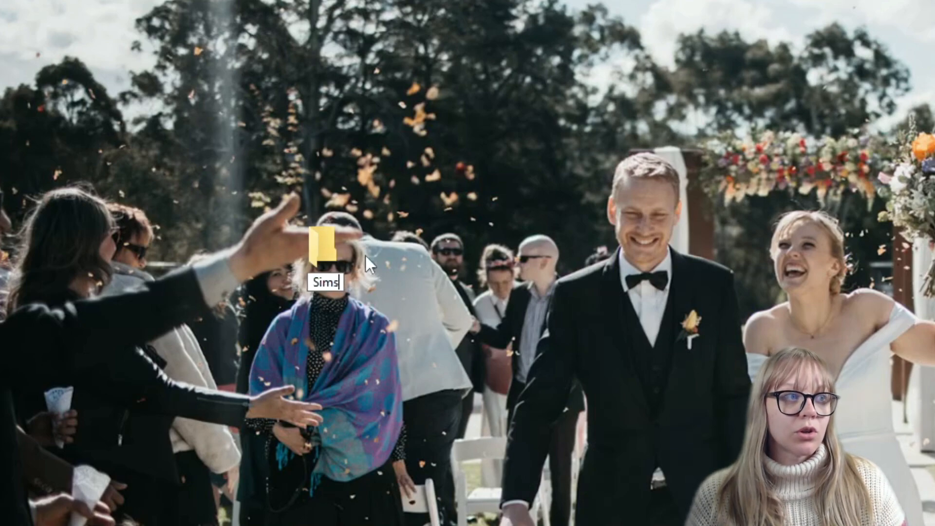
{"action": "type", "text": " 2 Projects"}
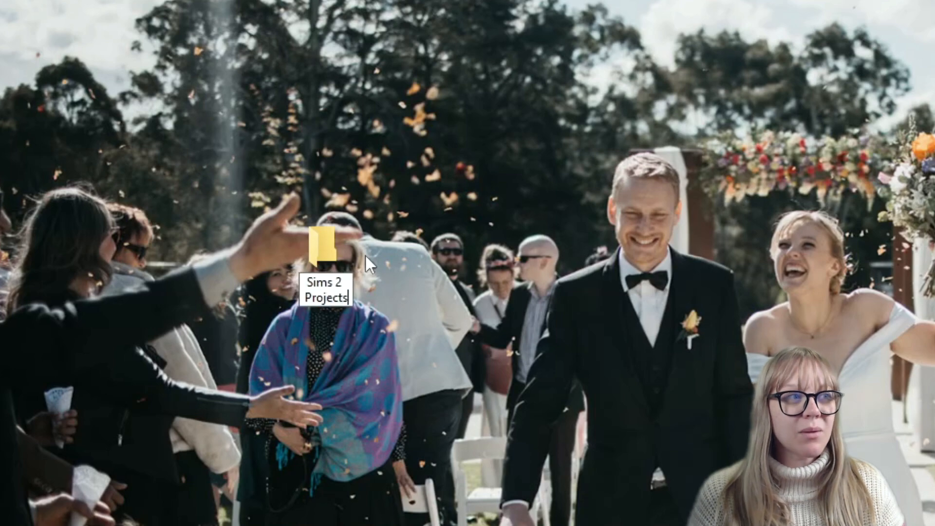
{"action": "key", "text": "Return"}
{"action": "left_click_drag", "start_coordinate": [322, 247], "coordinate": [20, 405]}
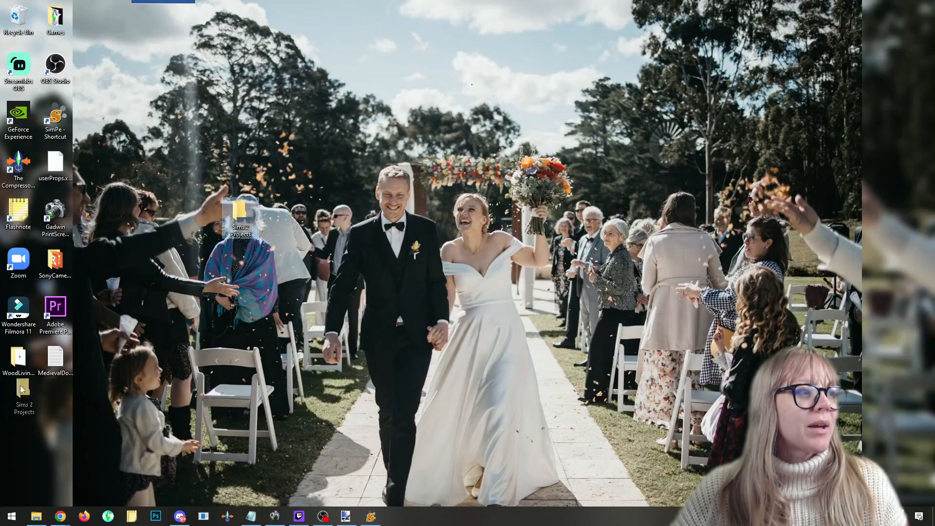
Open Sims 2 Projects, examine the project folders inside Sims 2 RECOLOURS in Pictures, and close the window.
{"action": "double_click", "coordinate": [19, 408]}
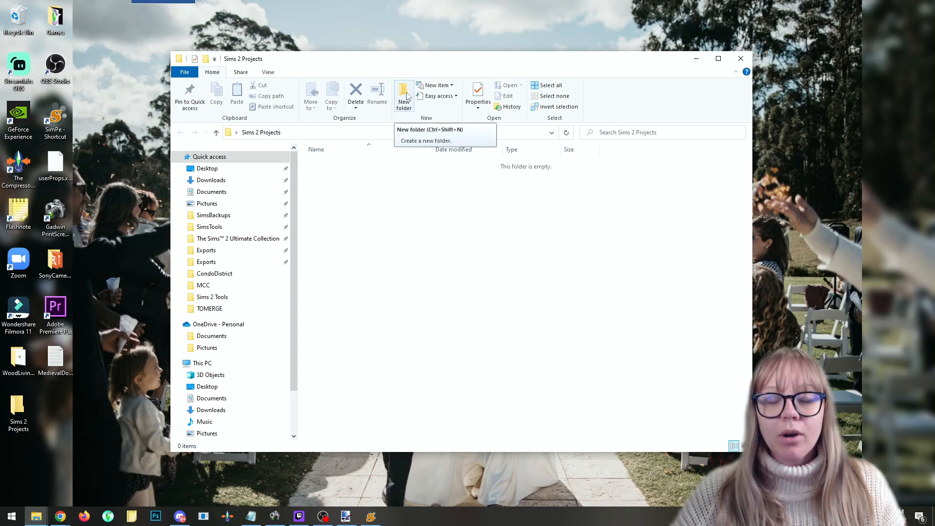
{"action": "scroll", "coordinate": [231, 371], "scroll_direction": "down", "scroll_amount": 1}
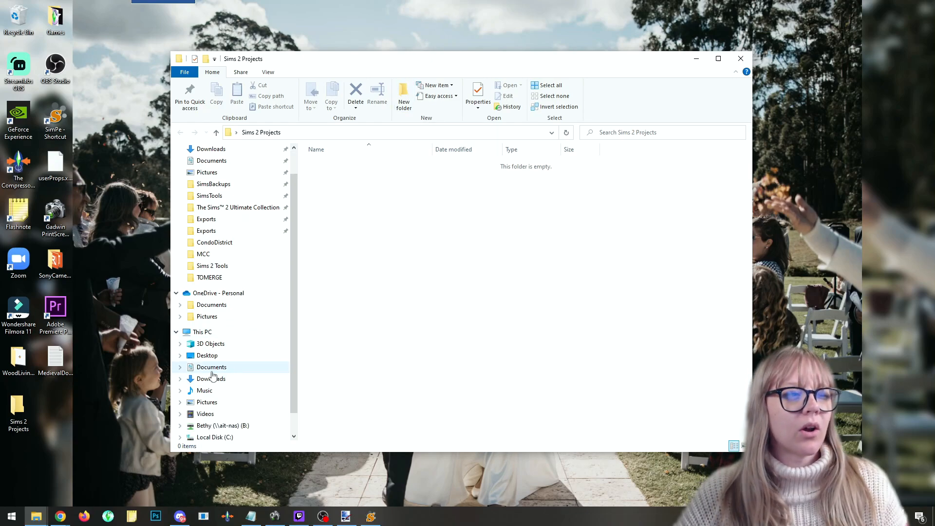
{"action": "left_click", "coordinate": [209, 403]}
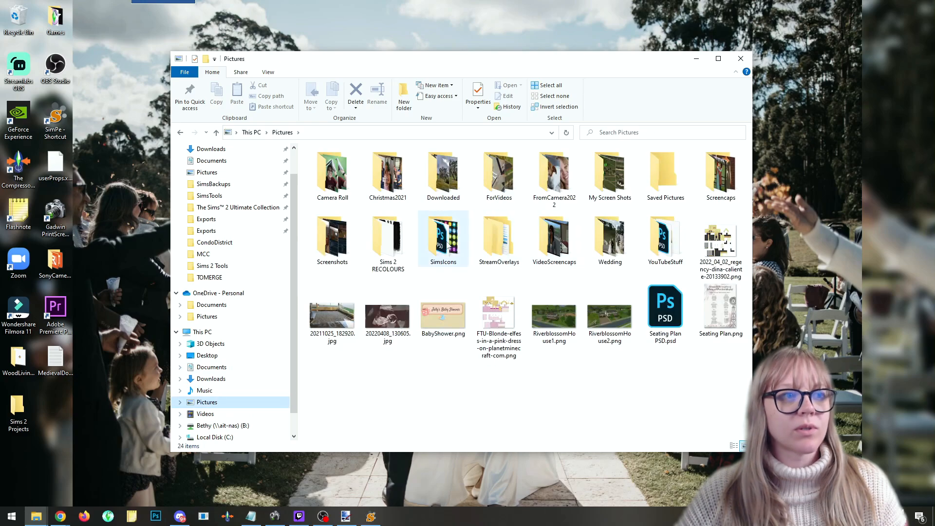
{"action": "double_click", "coordinate": [389, 239]}
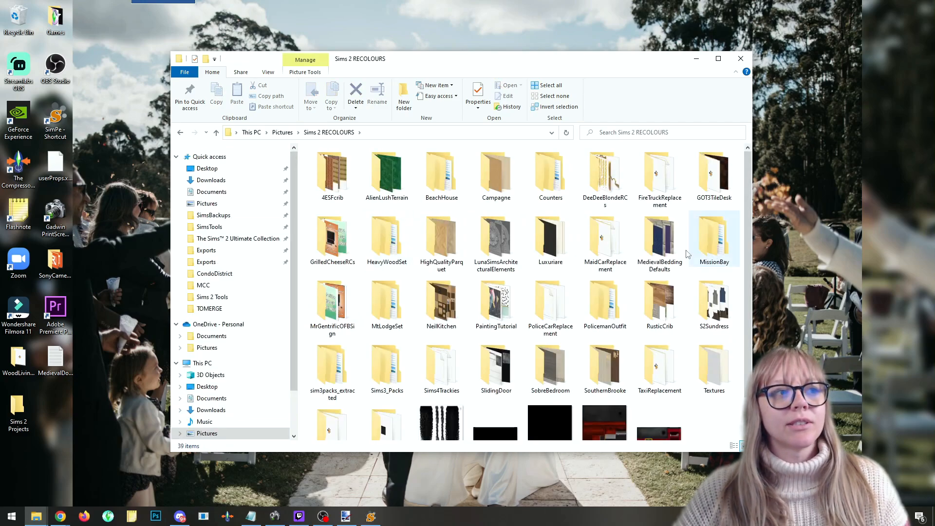
{"action": "scroll", "coordinate": [518, 293], "scroll_direction": "down", "scroll_amount": 1}
{"action": "scroll", "coordinate": [550, 209], "scroll_direction": "up", "scroll_amount": 1}
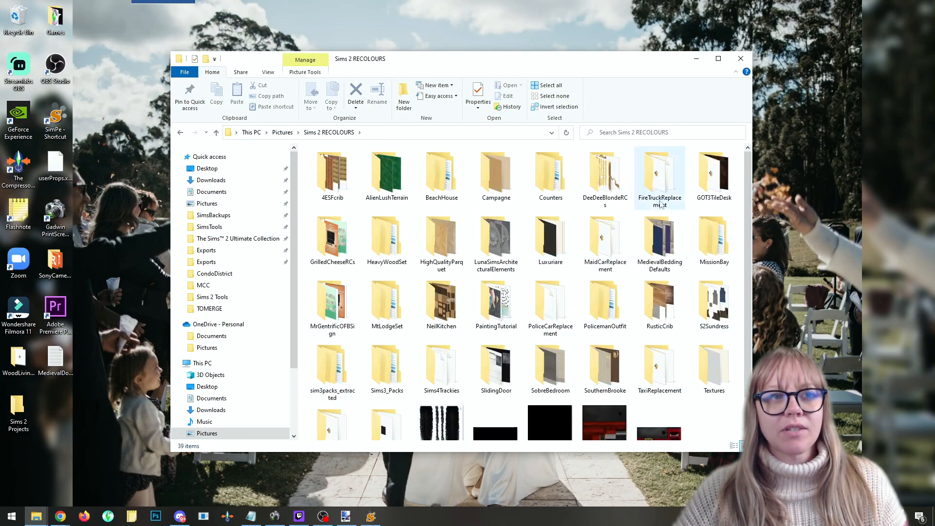
{"action": "left_click", "coordinate": [742, 59]}
Create a subfolder named Tutorial inside the Sims 2 Projects folder on the desktop.
{"action": "double_click", "coordinate": [19, 409]}
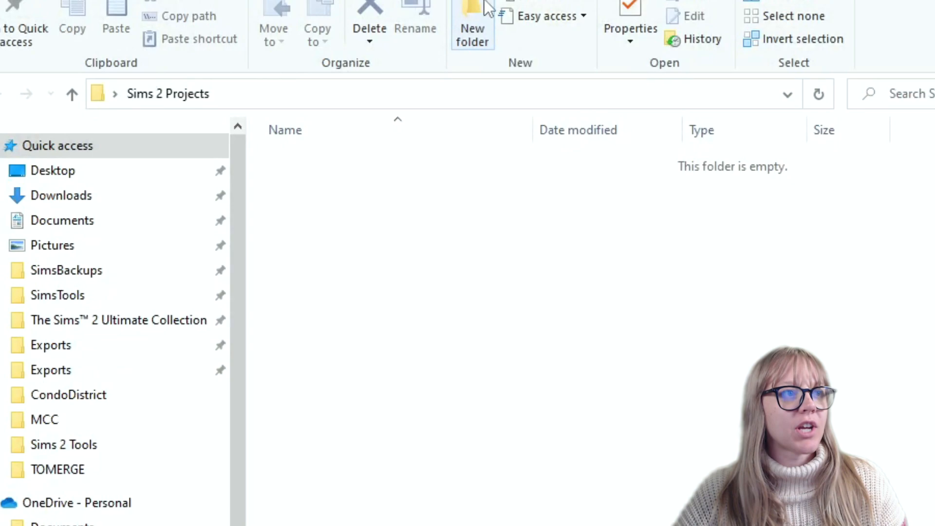
{"action": "left_click", "coordinate": [486, 6]}
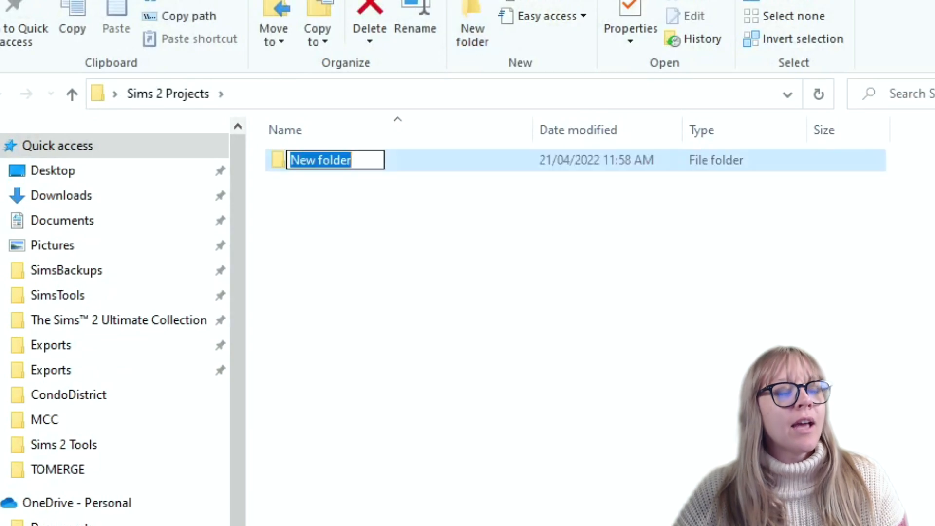
{"action": "type", "text": "P"}
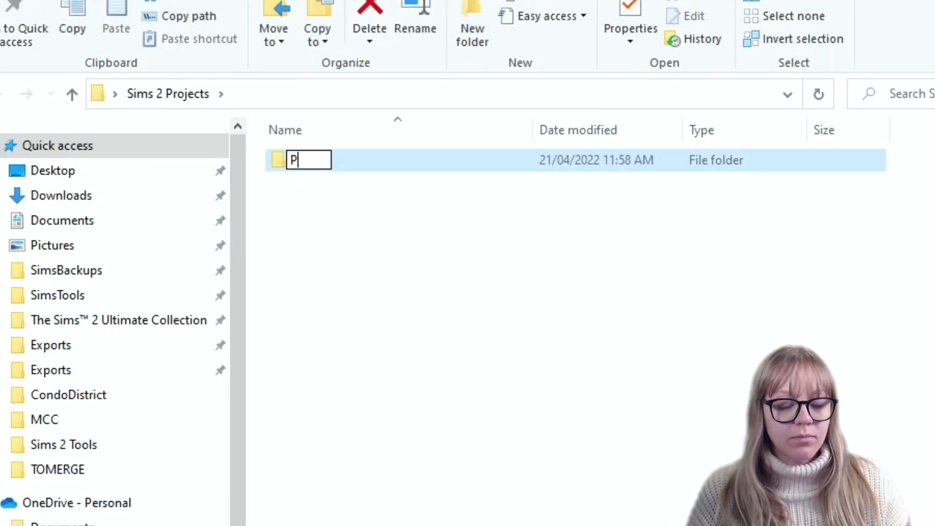
{"action": "key", "text": "BackSpace"}
{"action": "type", "text": "Tys"}
{"action": "key", "text": "BackSpace"}
{"action": "key", "text": "BackSpace"}
{"action": "type", "text": "utorial"}
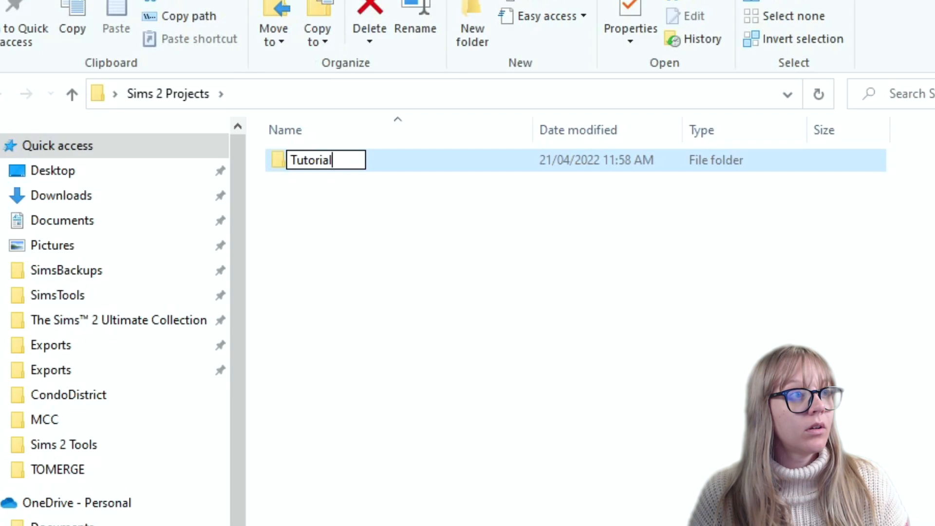
{"action": "key", "text": "Return"}
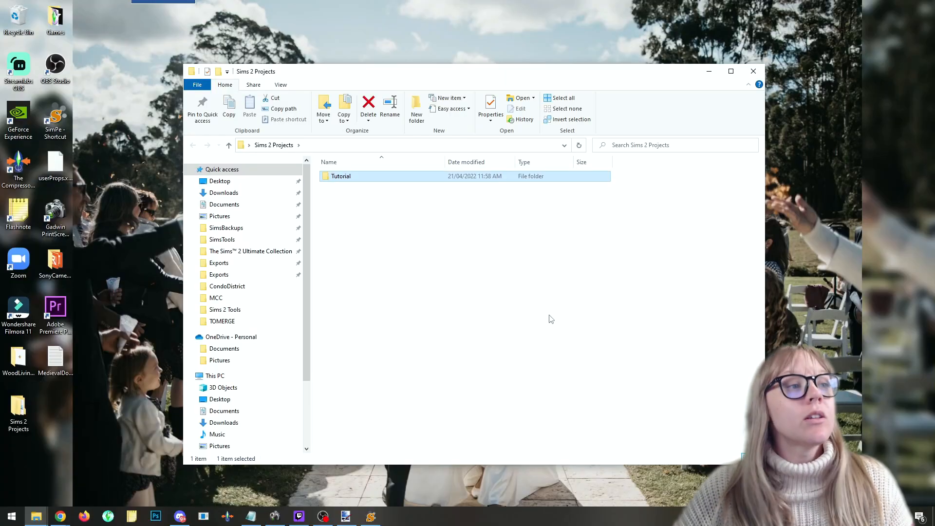
Show the Sims 2 Projects contents as large icons, and look inside the Tutorial folder before returning to Sims 2 Projects.
{"action": "key", "text": "ctrl+shift+2"}
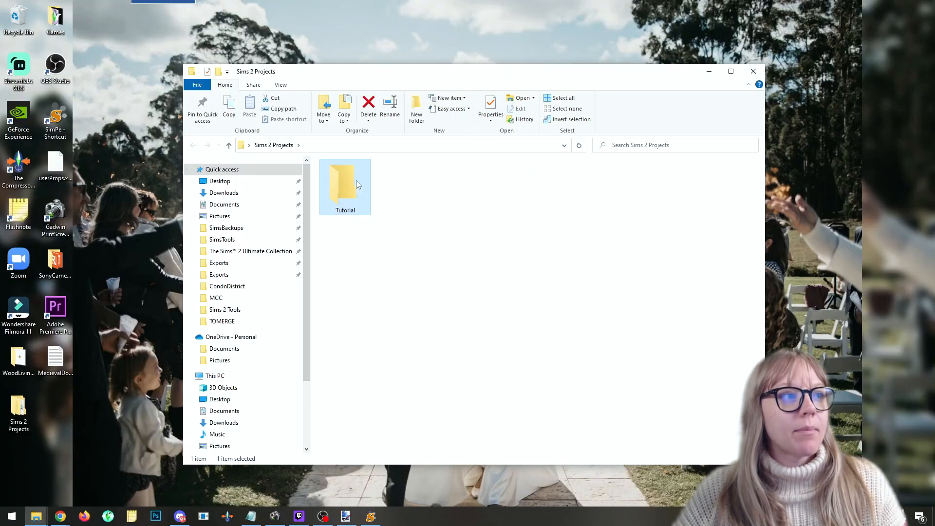
{"action": "double_click", "coordinate": [350, 193]}
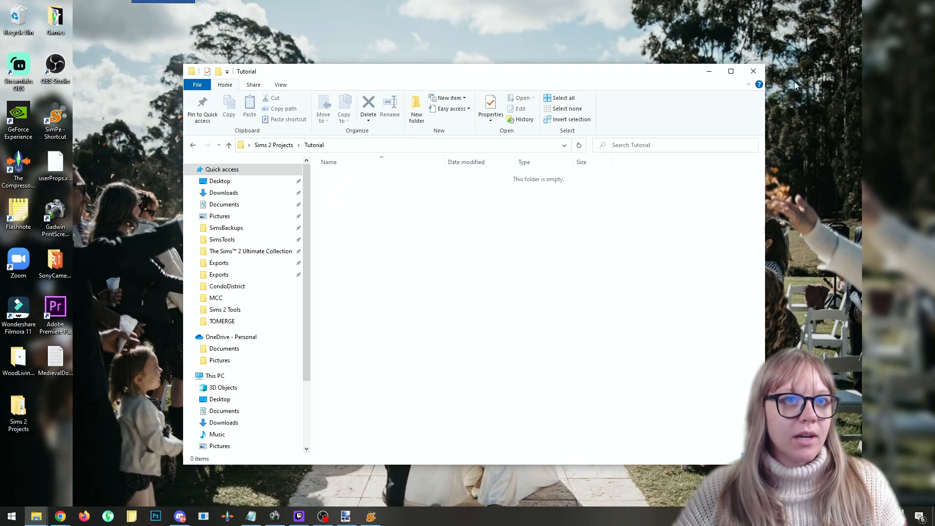
{"action": "left_click", "coordinate": [280, 148]}
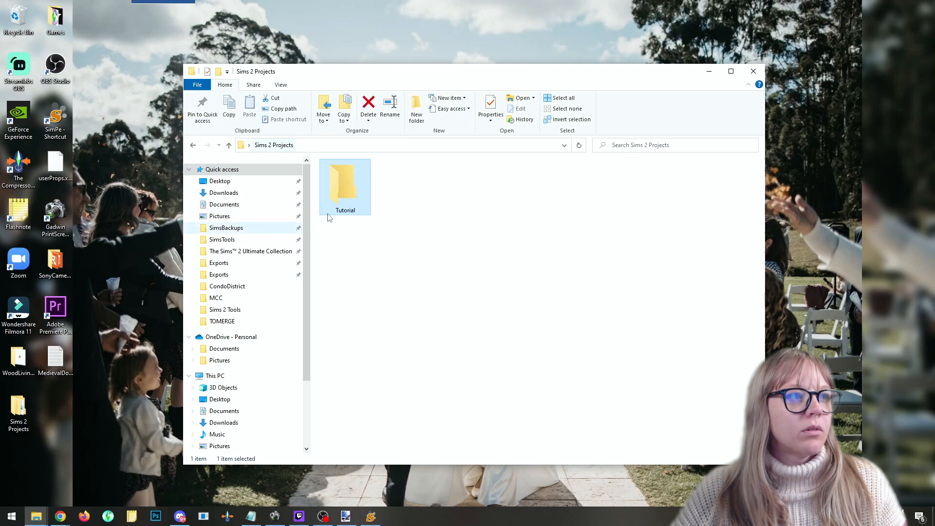
{"action": "left_click", "coordinate": [274, 145]}
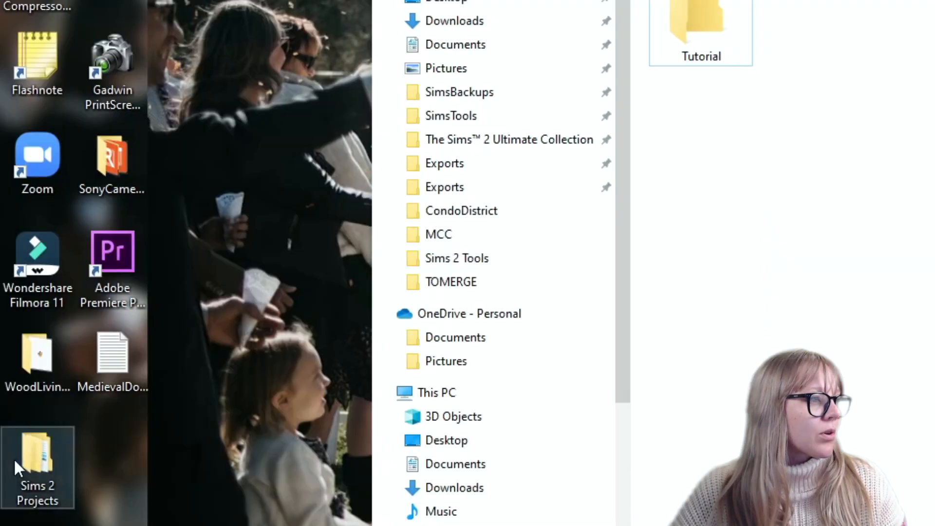
Pin the Sims 2 Projects folder to Quick access, and open the pinned The Sims 2 Ultimate Collection folder.
{"action": "right_click", "coordinate": [8, 408]}
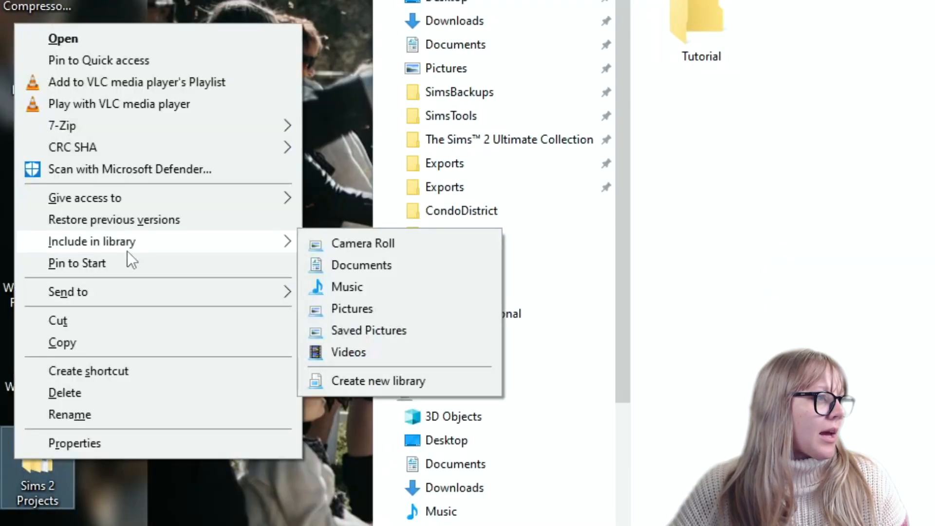
{"action": "left_click", "coordinate": [88, 61]}
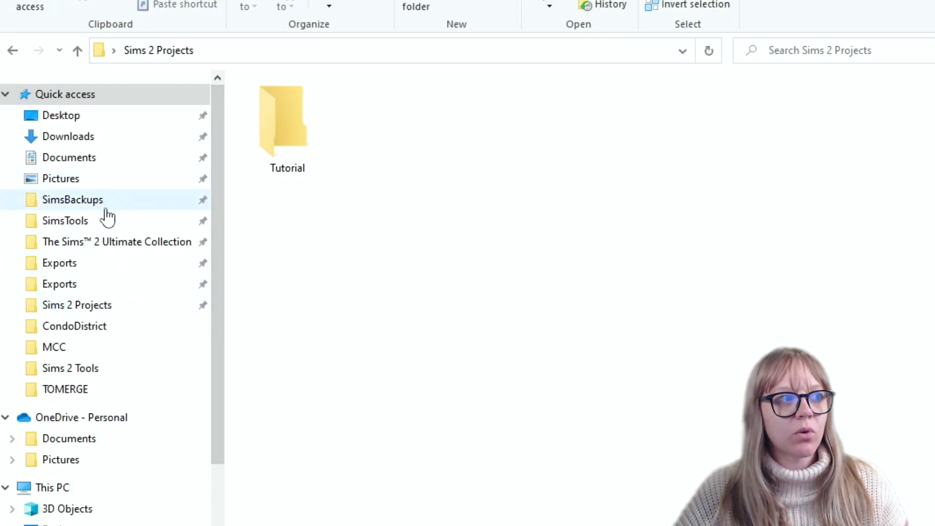
{"action": "left_click", "coordinate": [125, 244]}
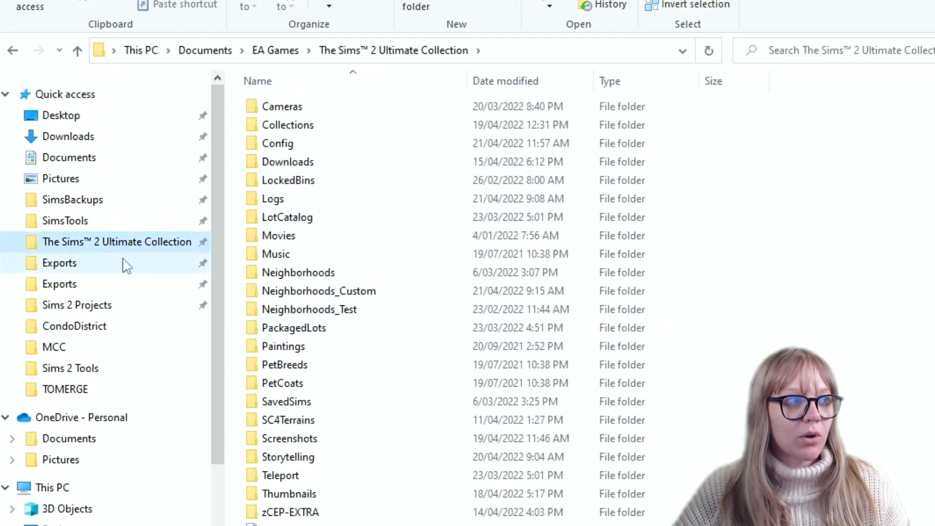
Look inside the pinned Exports folder, then return to Sims 2 Projects and show its contents as large icons.
{"action": "left_click", "coordinate": [66, 264]}
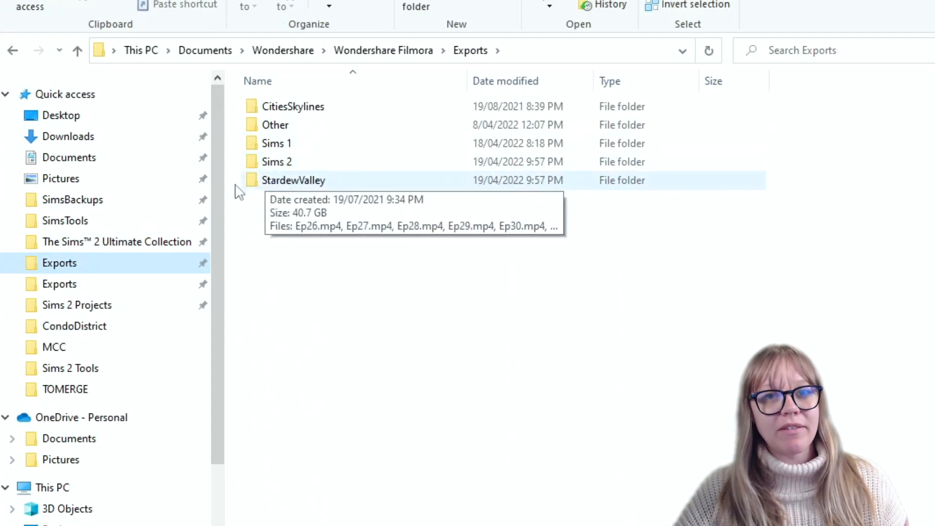
{"action": "left_click", "coordinate": [78, 306]}
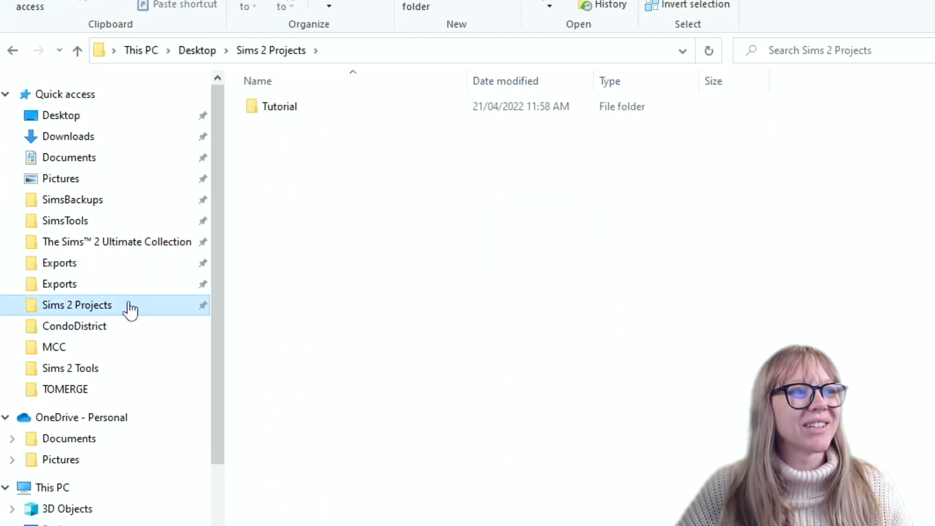
{"action": "left_click", "coordinate": [436, 289]}
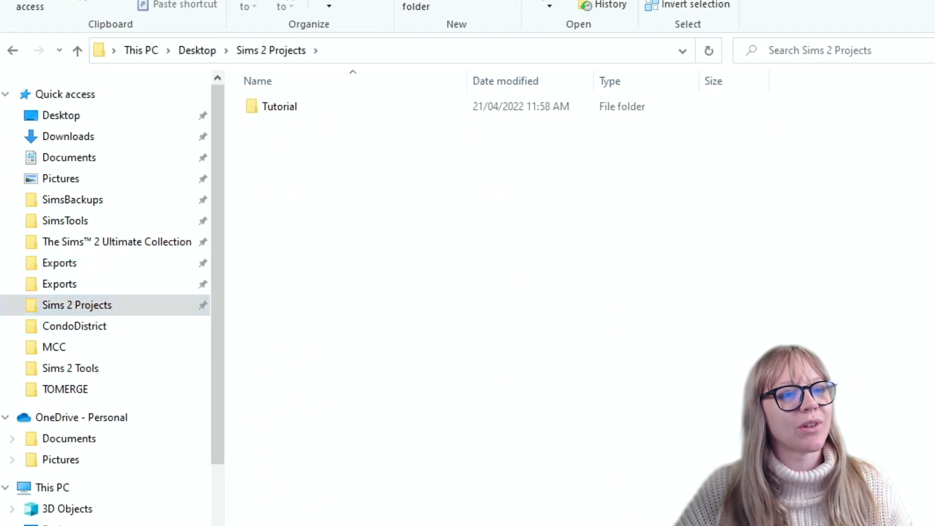
{"action": "key", "text": "ctrl+shift+2"}
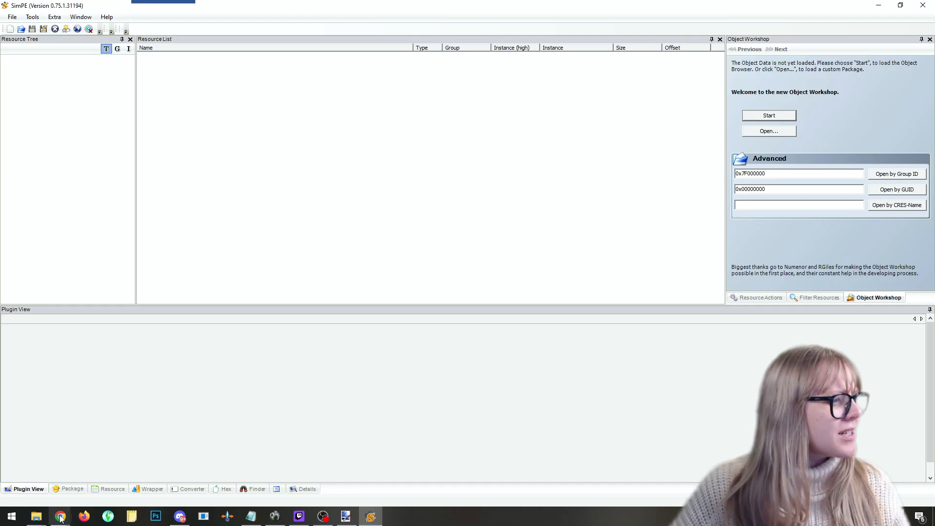
Switch to Chrome and search the web for "sims 2 CEP" in a new tab.
{"action": "mouse_move", "coordinate": [60, 516]}
{"action": "left_click", "coordinate": [155, 468]}
{"action": "left_click", "coordinate": [598, 9]}
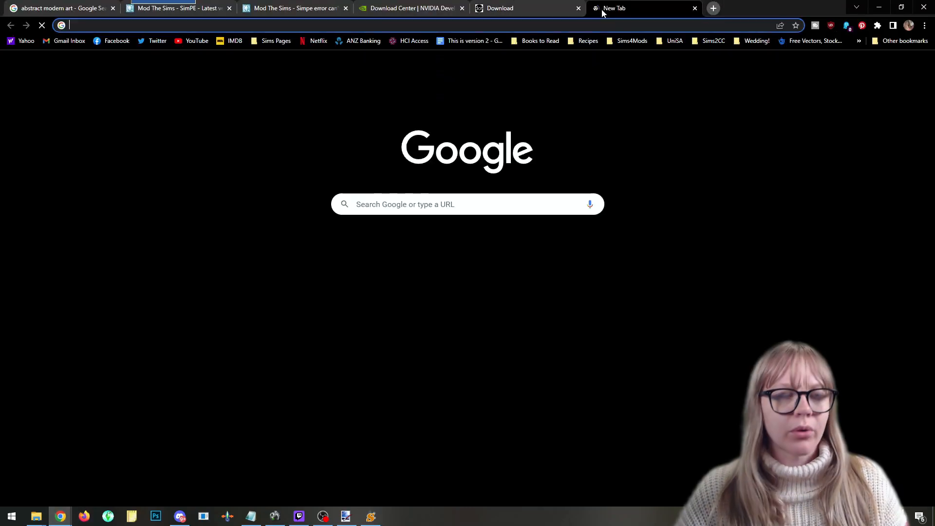
{"action": "type", "text": "sims 2 CEP"}
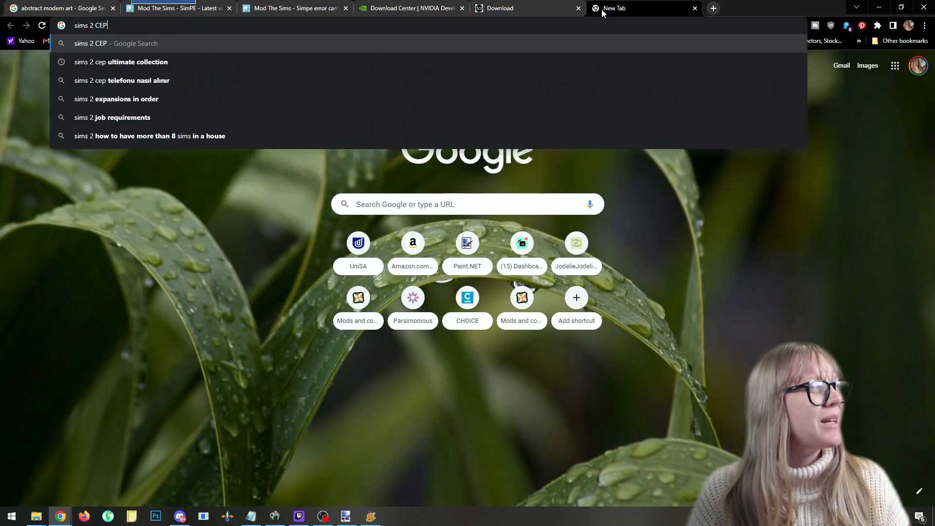
{"action": "key", "text": "Return"}
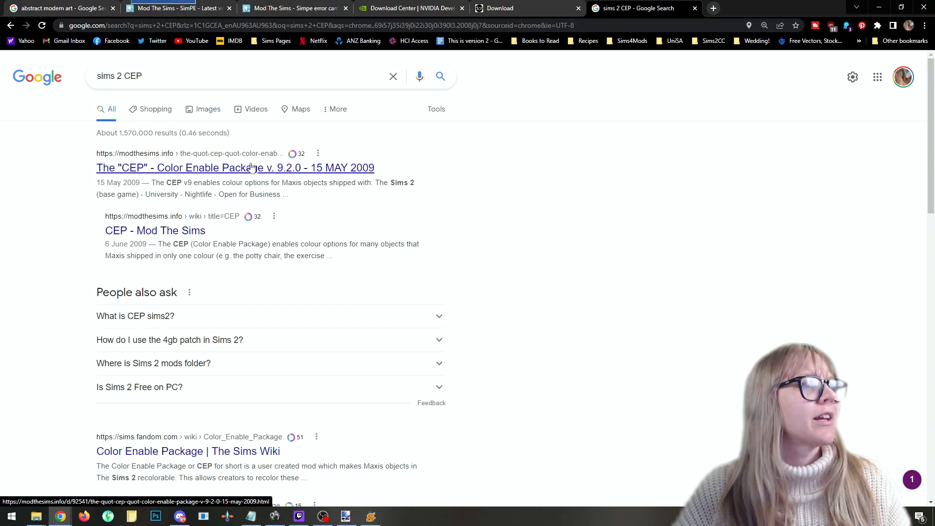
Open the Mod The Sims page for the Color Enable Package v. 9.2.0, view its download files, and close the page.
{"action": "left_click", "coordinate": [249, 168]}
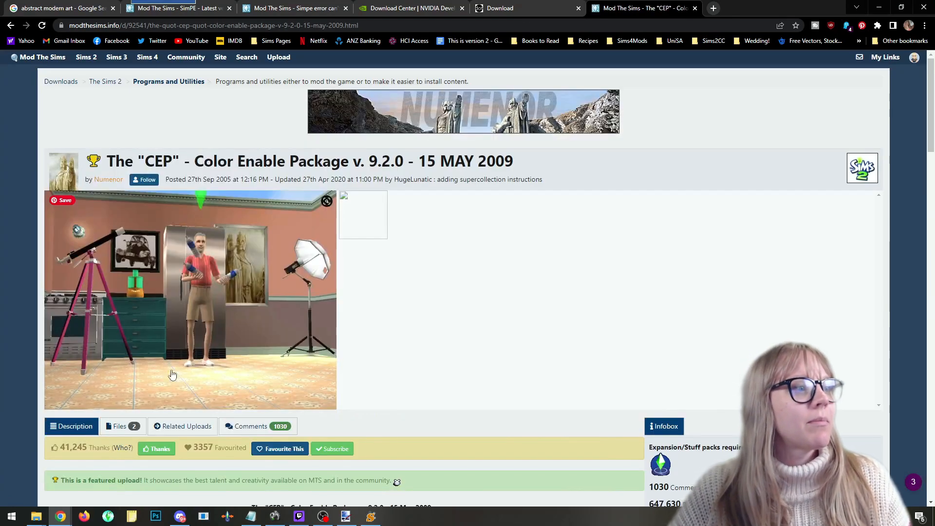
{"action": "scroll", "coordinate": [440, 285], "scroll_direction": "down", "scroll_amount": 5}
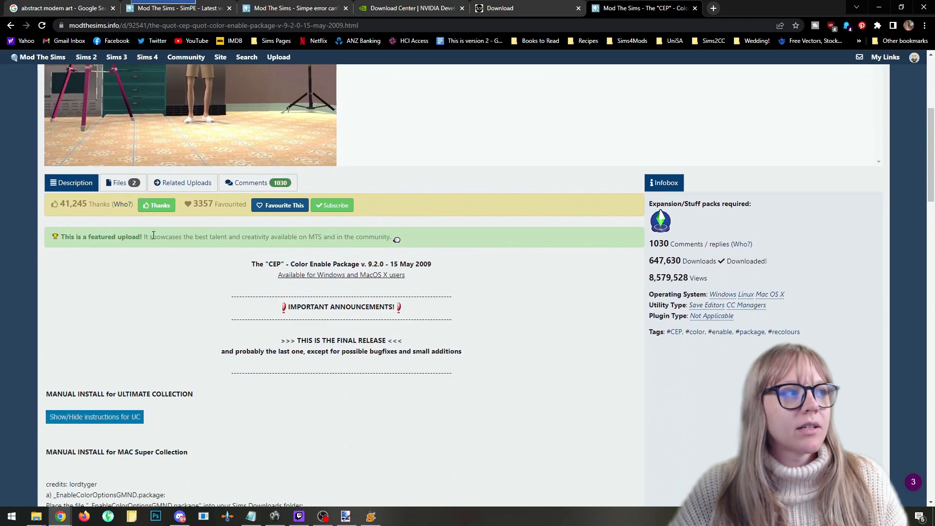
{"action": "left_click", "coordinate": [129, 184]}
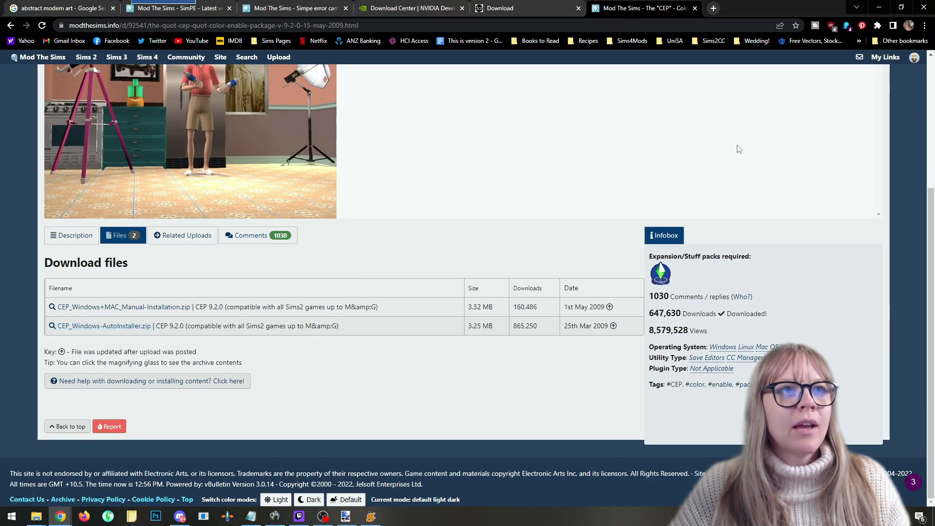
{"action": "left_click", "coordinate": [695, 8]}
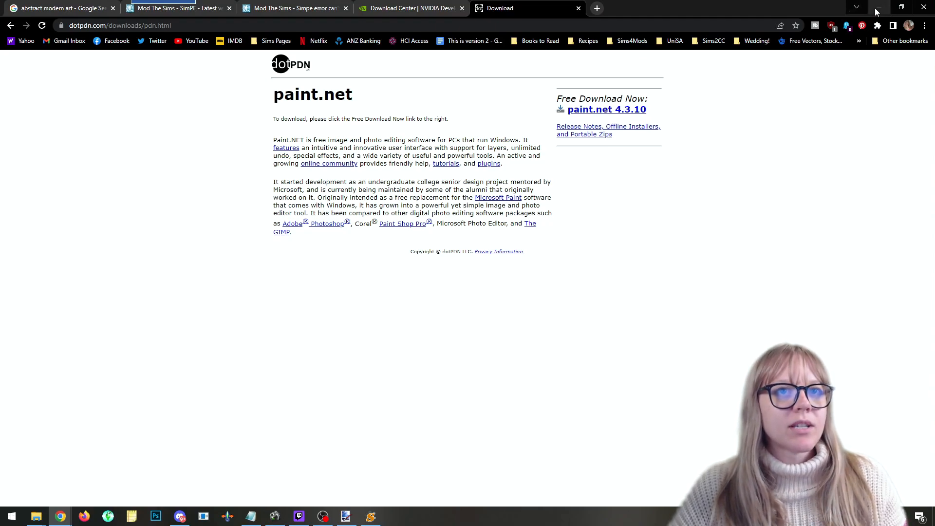
Switch to File Explorer, locate the zCEP-EXTRA folder inside The Sims 2 Ultimate Collection, and close the window.
{"action": "mouse_move", "coordinate": [43, 521]}
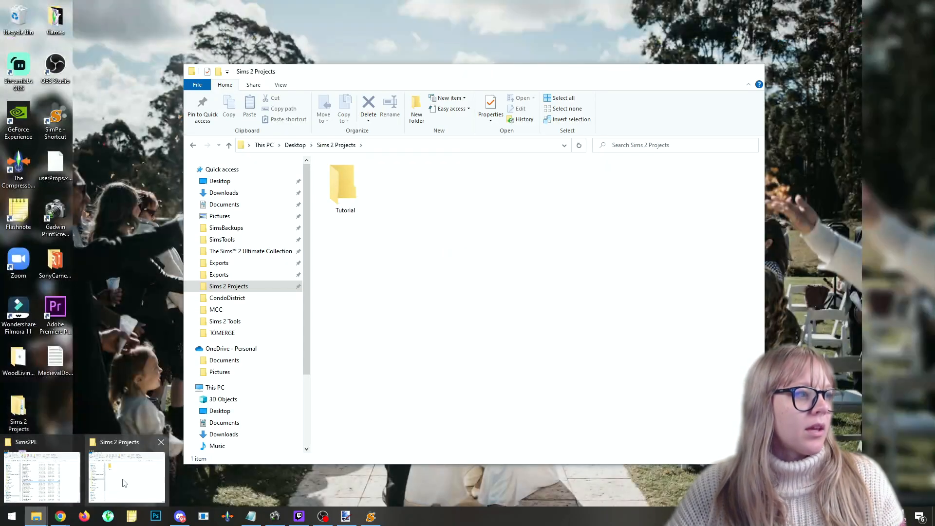
{"action": "left_click", "coordinate": [125, 484]}
{"action": "left_click", "coordinate": [246, 251]}
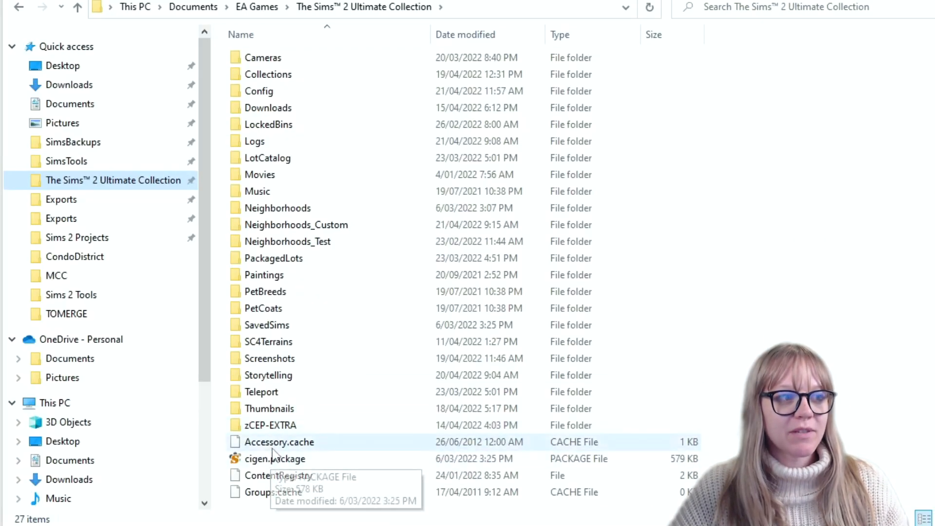
{"action": "double_click", "coordinate": [358, 402]}
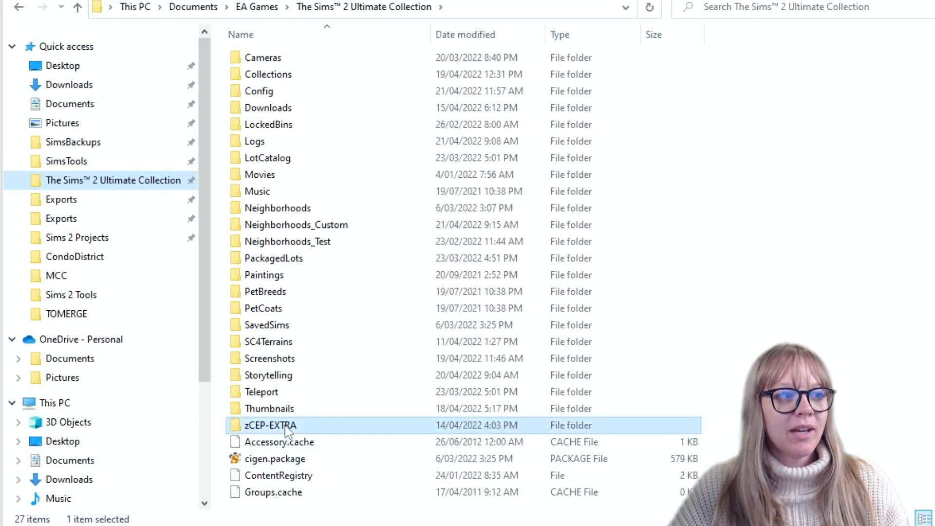
{"action": "left_click", "coordinate": [364, 7]}
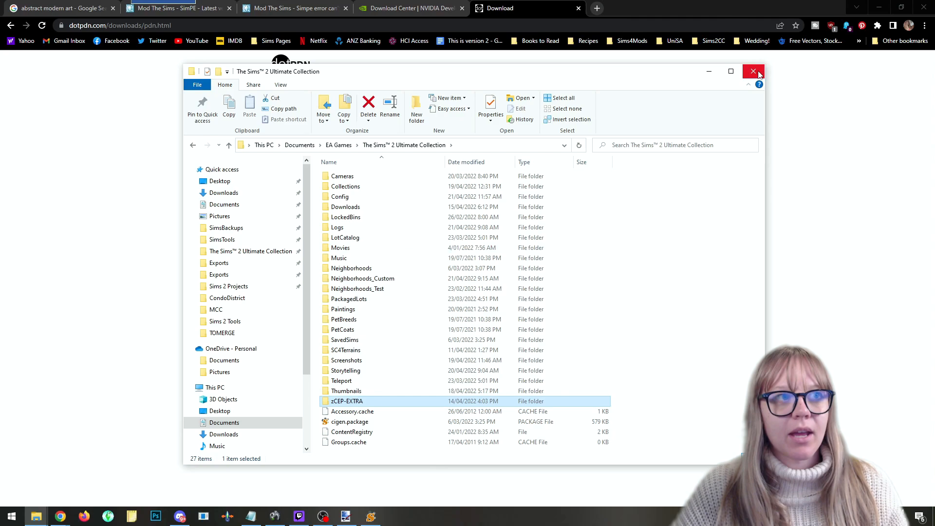
{"action": "left_click", "coordinate": [756, 71]}
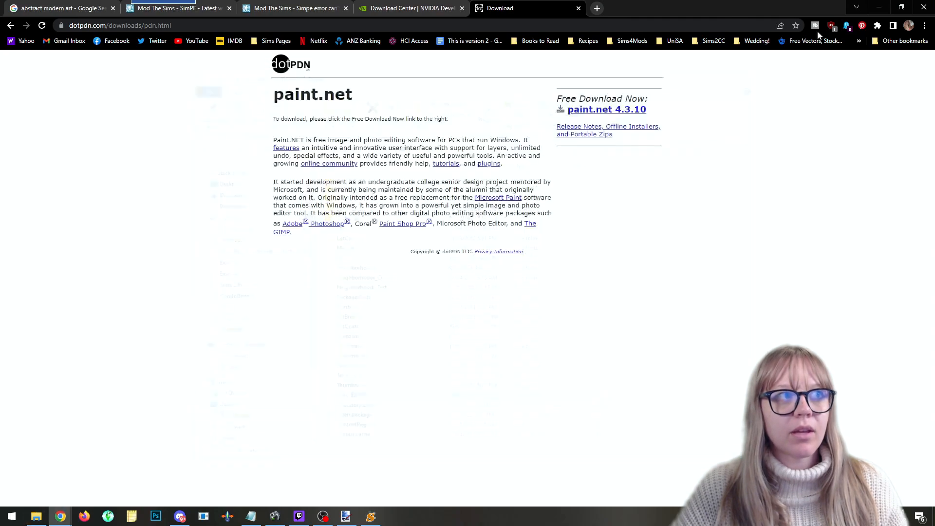
Switch to SimPE and review the System Folders, System Check, SimPE Settings and FileTable pages of the preferences.
{"action": "left_click", "coordinate": [371, 516]}
{"action": "left_click", "coordinate": [81, 16]}
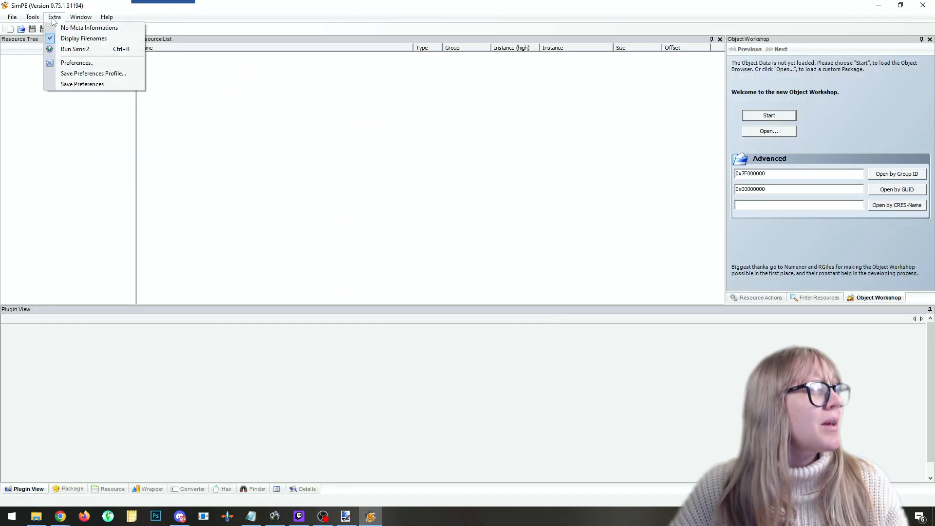
{"action": "mouse_move", "coordinate": [54, 16]}
{"action": "left_click", "coordinate": [71, 63]}
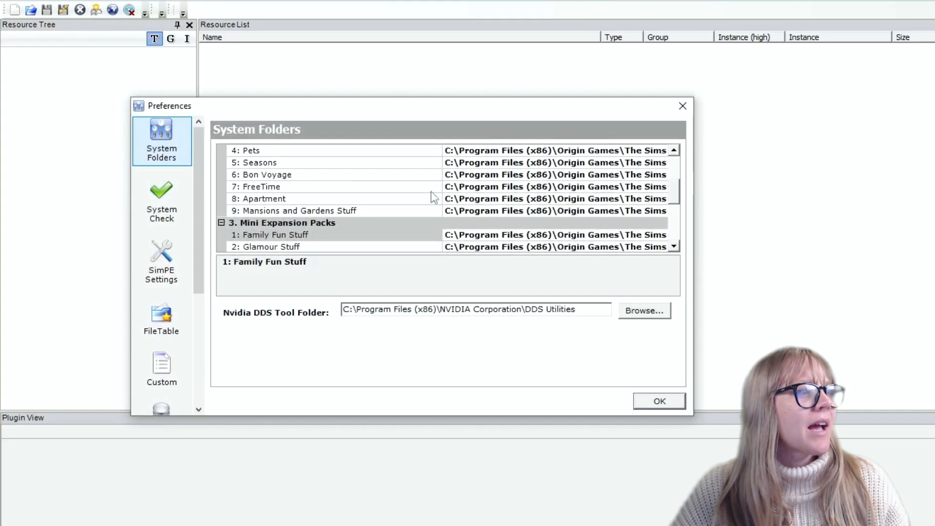
{"action": "left_click", "coordinate": [106, 163]}
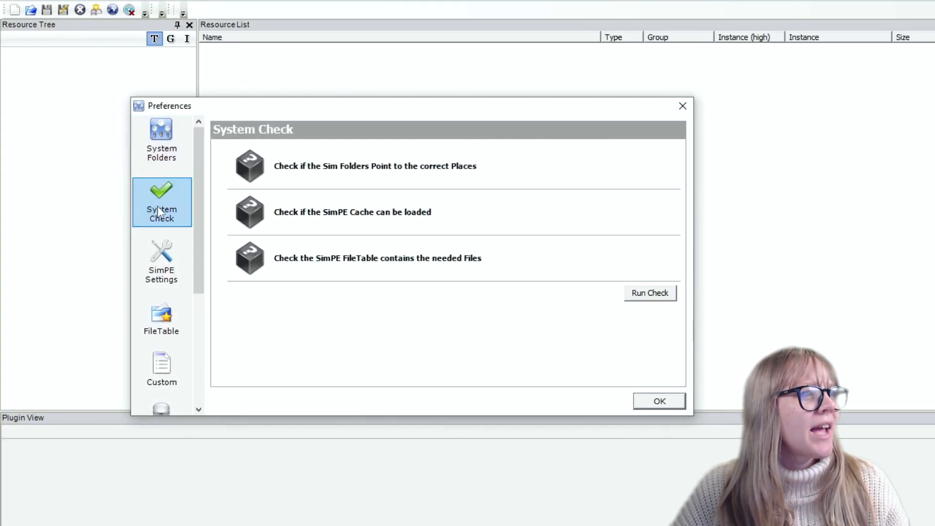
{"action": "left_click", "coordinate": [161, 260]}
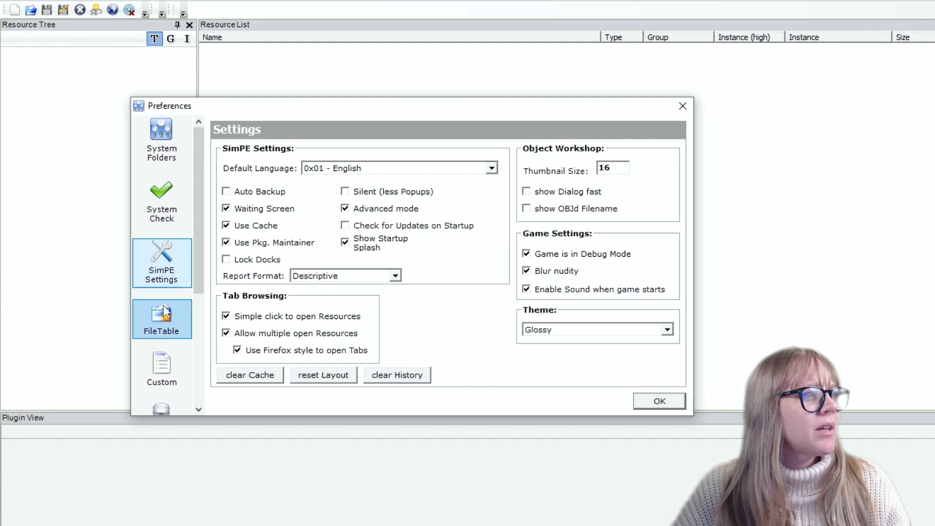
{"action": "left_click", "coordinate": [165, 312]}
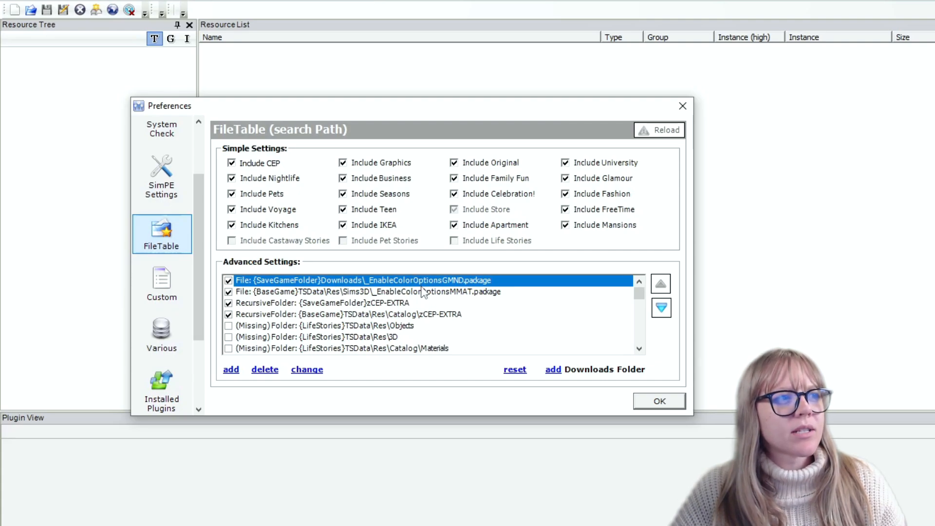
Examine the CEP entries in the FileTable, re-enable _EnableColorOptionsMMAT.package after unticking it, and accept the preferences.
{"action": "left_click", "coordinate": [440, 293]}
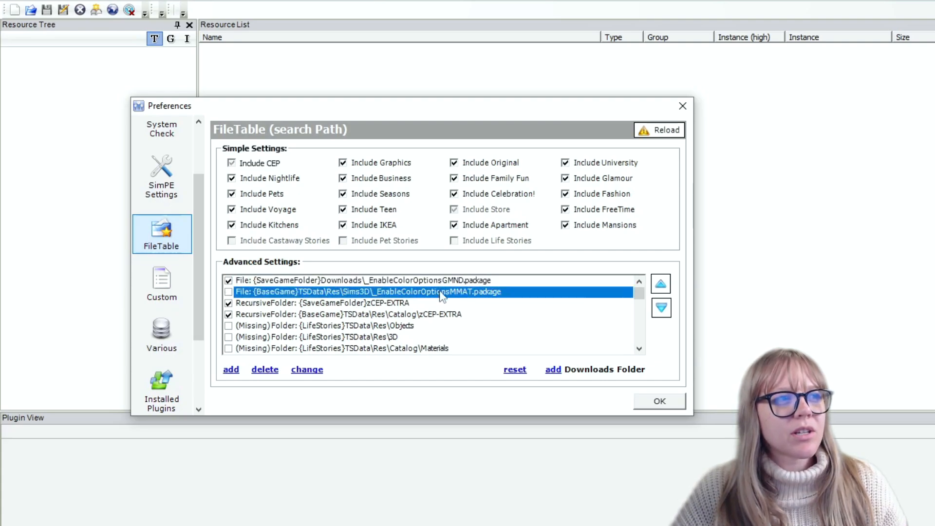
{"action": "left_click", "coordinate": [230, 292]}
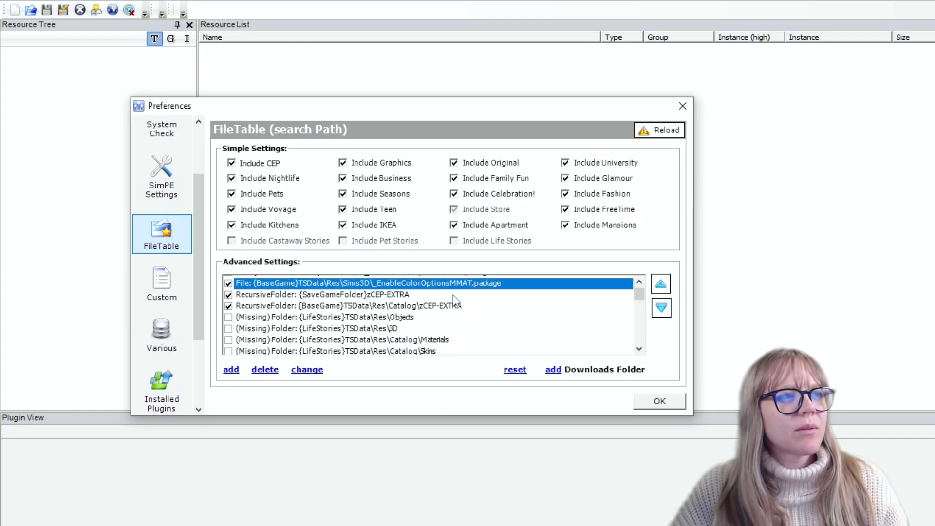
{"action": "scroll", "coordinate": [454, 298], "scroll_direction": "down", "scroll_amount": 2}
{"action": "scroll", "coordinate": [448, 312], "scroll_direction": "up", "scroll_amount": 3}
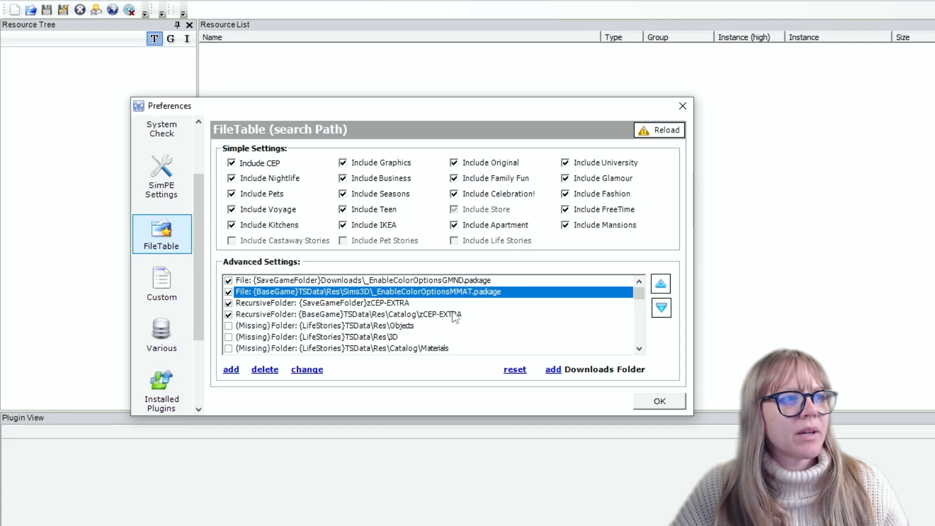
{"action": "scroll", "coordinate": [458, 318], "scroll_direction": "down", "scroll_amount": 1}
{"action": "scroll", "coordinate": [462, 316], "scroll_direction": "up", "scroll_amount": 1}
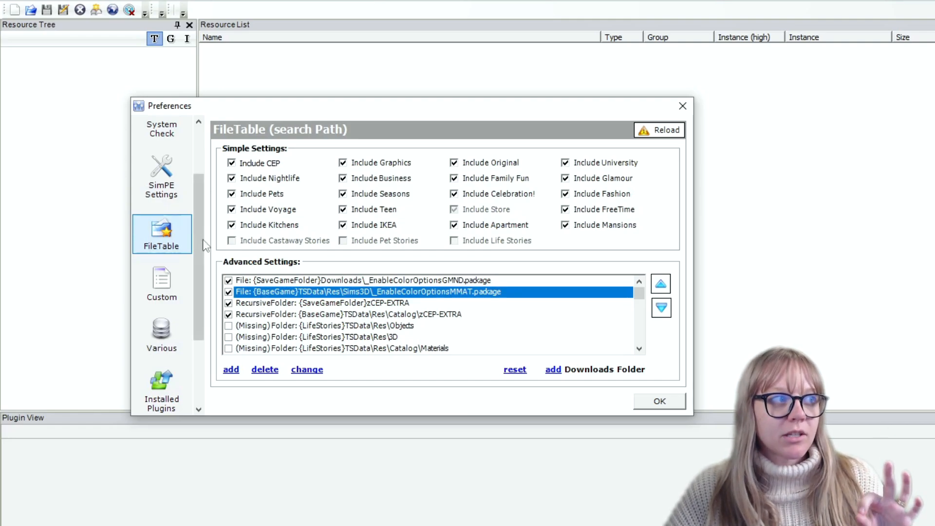
{"action": "left_click", "coordinate": [660, 403]}
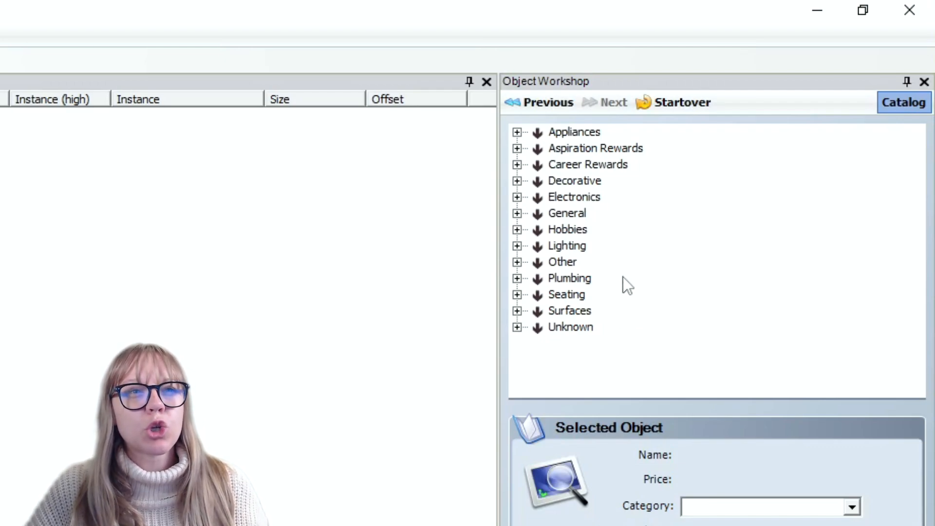
Expand the Decorative and Wall categories of the object catalog, and preview Living Room With Man and Woman by Peter Lighten.
{"action": "left_click", "coordinate": [518, 181]}
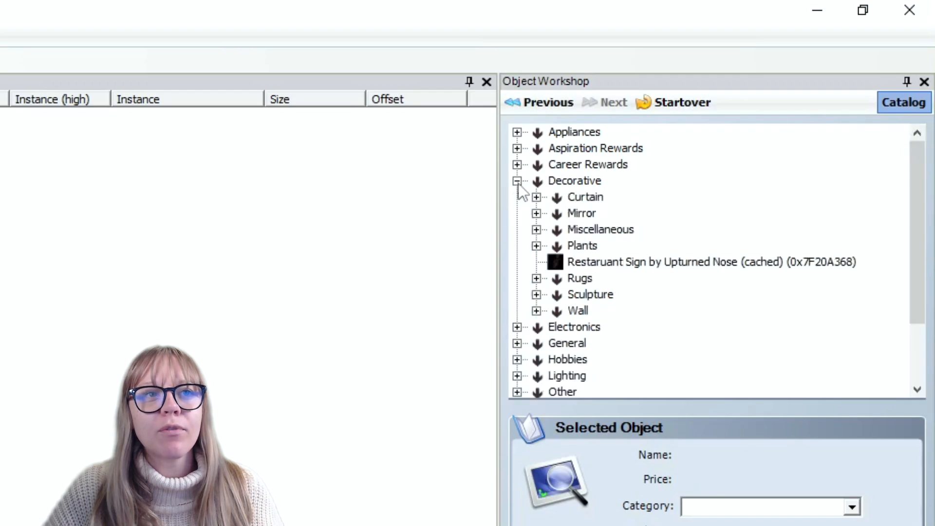
{"action": "left_click", "coordinate": [536, 310]}
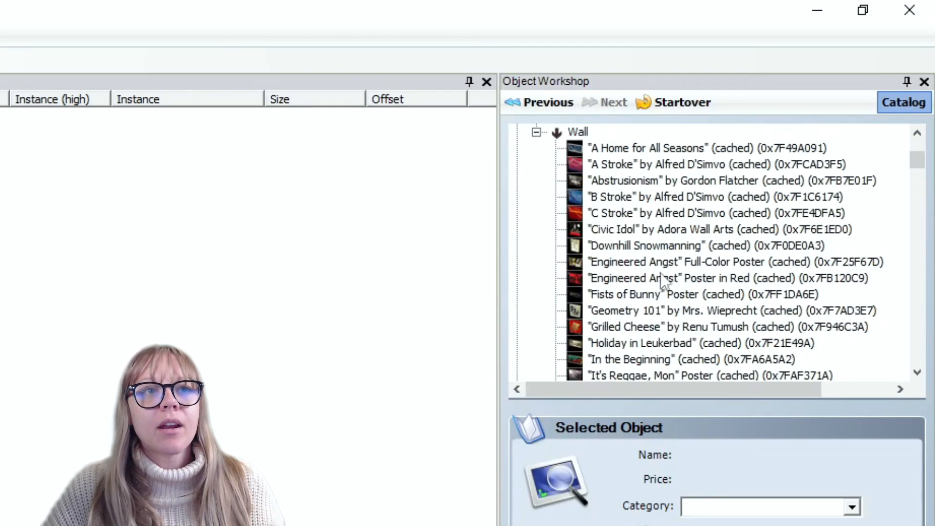
{"action": "scroll", "coordinate": [664, 273], "scroll_direction": "down", "scroll_amount": 1}
{"action": "scroll", "coordinate": [664, 273], "scroll_direction": "down", "scroll_amount": 5}
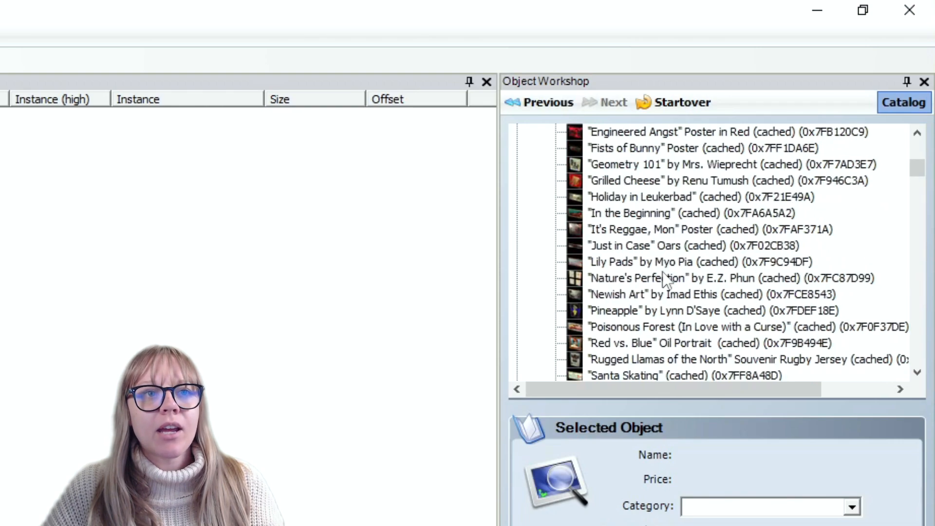
{"action": "scroll", "coordinate": [666, 279], "scroll_direction": "down", "scroll_amount": 3}
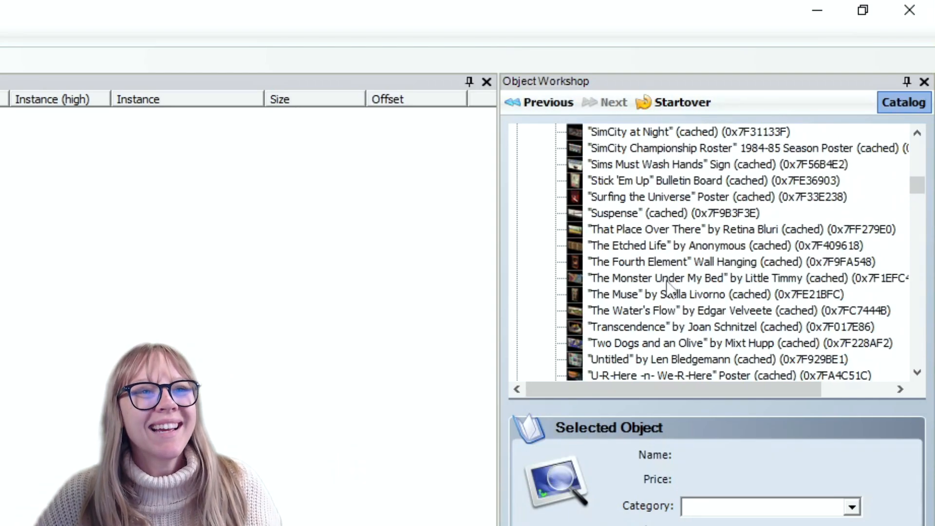
{"action": "scroll", "coordinate": [668, 290], "scroll_direction": "down", "scroll_amount": 7}
{"action": "scroll", "coordinate": [673, 300], "scroll_direction": "down", "scroll_amount": 18}
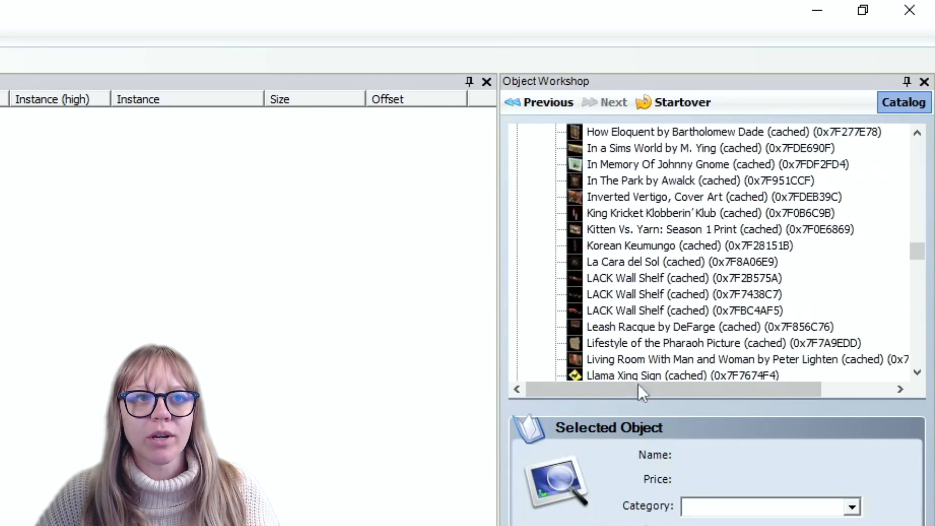
{"action": "left_click", "coordinate": [647, 360]}
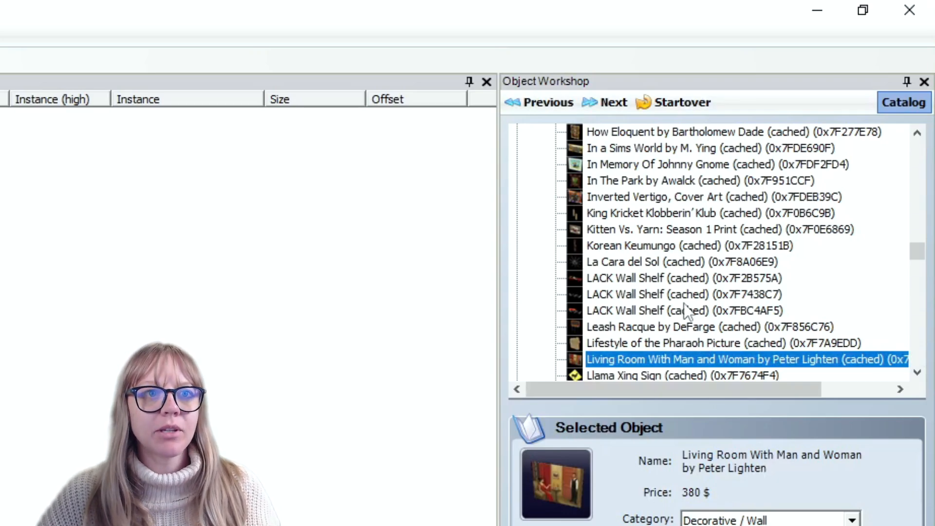
Preview the Wall category objects from "A Home for All Seasons" to the "Engineered Angst" Full-Color Poster.
{"action": "scroll", "coordinate": [682, 313], "scroll_direction": "up", "scroll_amount": 20}
{"action": "scroll", "coordinate": [677, 195], "scroll_direction": "up", "scroll_amount": 15}
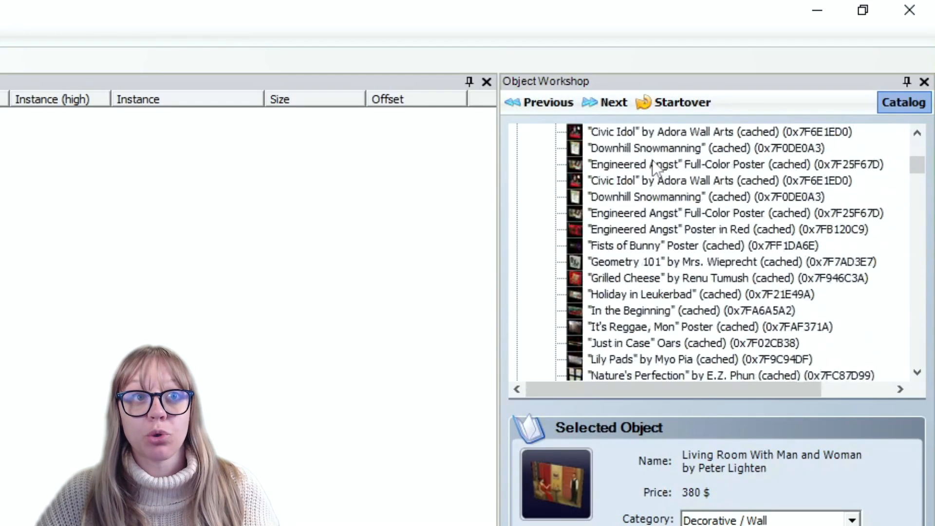
{"action": "scroll", "coordinate": [664, 195], "scroll_direction": "down", "scroll_amount": 2}
{"action": "left_click", "coordinate": [646, 233]}
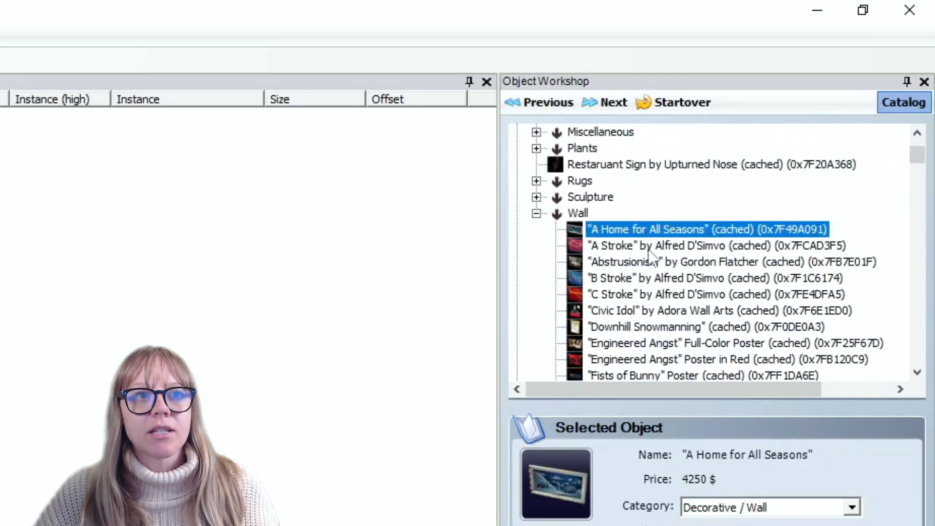
{"action": "left_click", "coordinate": [649, 247]}
{"action": "left_click", "coordinate": [650, 266]}
{"action": "left_click", "coordinate": [650, 277]}
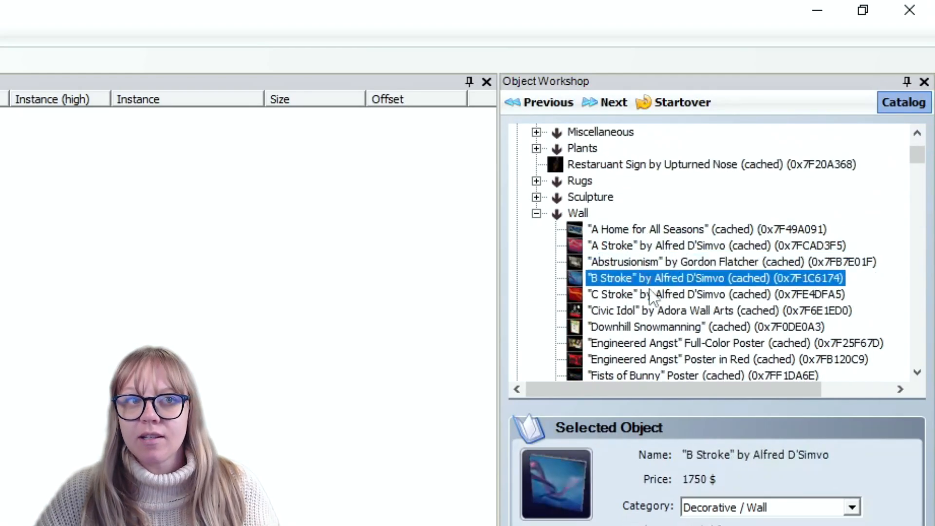
{"action": "left_click", "coordinate": [650, 291]}
{"action": "left_click", "coordinate": [650, 310]}
{"action": "scroll", "coordinate": [650, 309], "scroll_direction": "down", "scroll_amount": 2}
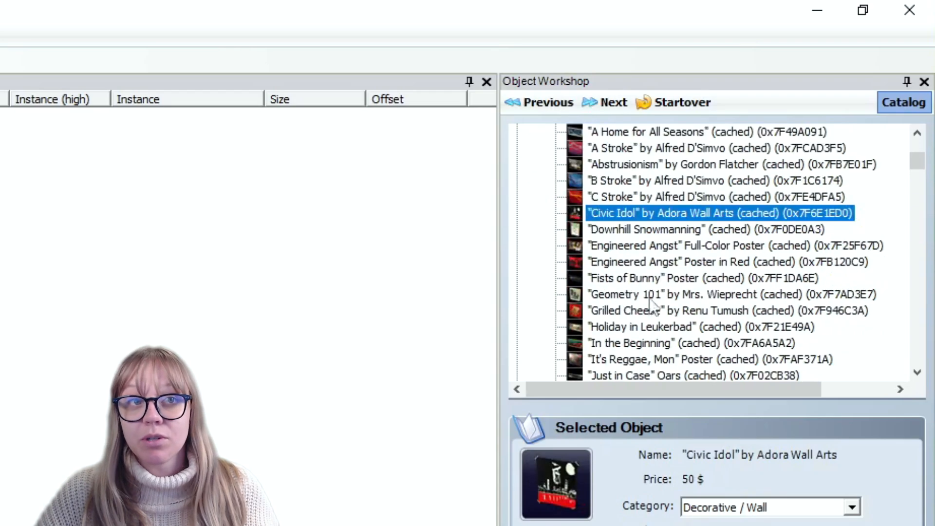
{"action": "left_click", "coordinate": [642, 231]}
{"action": "left_click", "coordinate": [644, 247]}
Browse the remaining wall objects, select the Living Room With Man and Woman painting, and continue to the task choice.
{"action": "scroll", "coordinate": [643, 249], "scroll_direction": "down", "scroll_amount": 3}
{"action": "scroll", "coordinate": [648, 273], "scroll_direction": "down", "scroll_amount": 15}
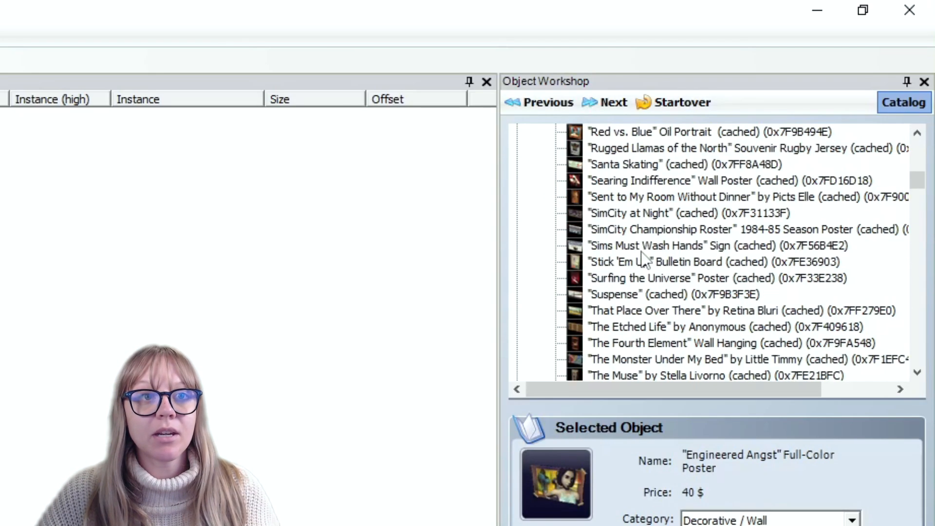
{"action": "scroll", "coordinate": [658, 307], "scroll_direction": "down", "scroll_amount": 14}
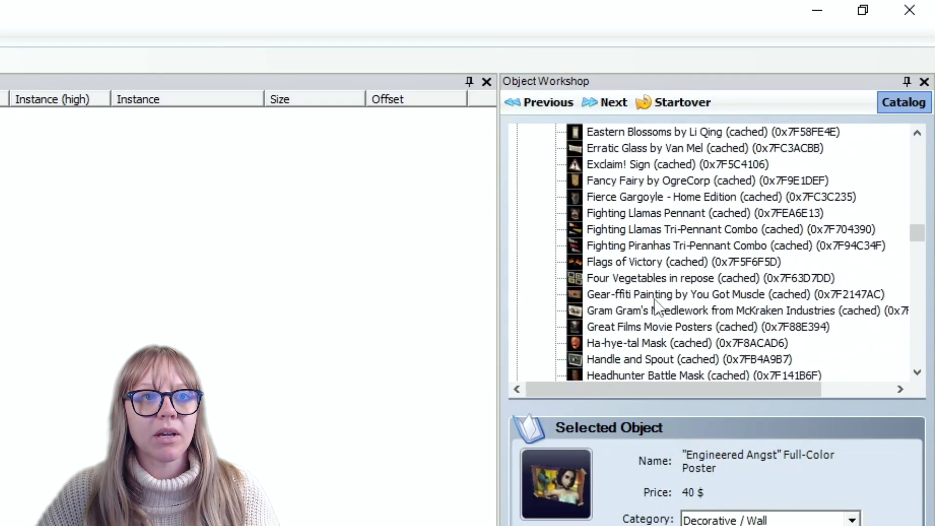
{"action": "scroll", "coordinate": [657, 307], "scroll_direction": "down", "scroll_amount": 2}
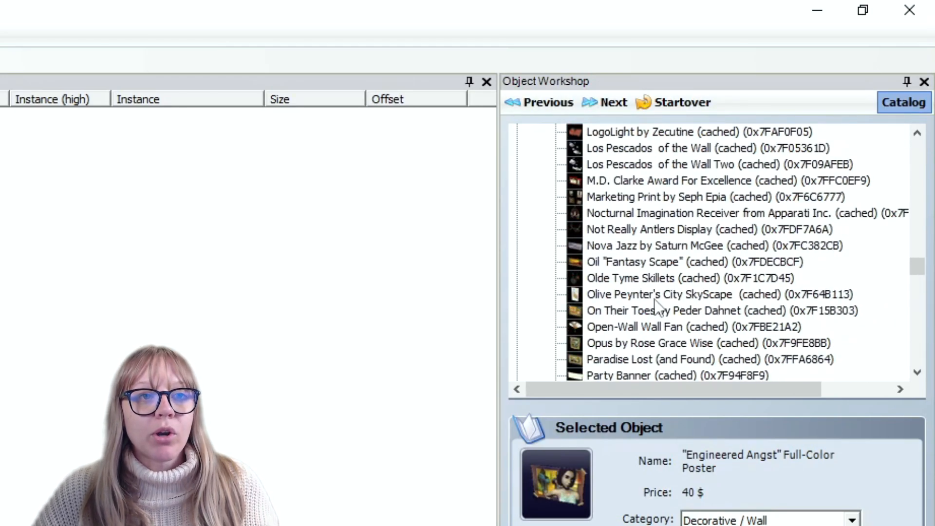
{"action": "scroll", "coordinate": [658, 307], "scroll_direction": "down", "scroll_amount": 5}
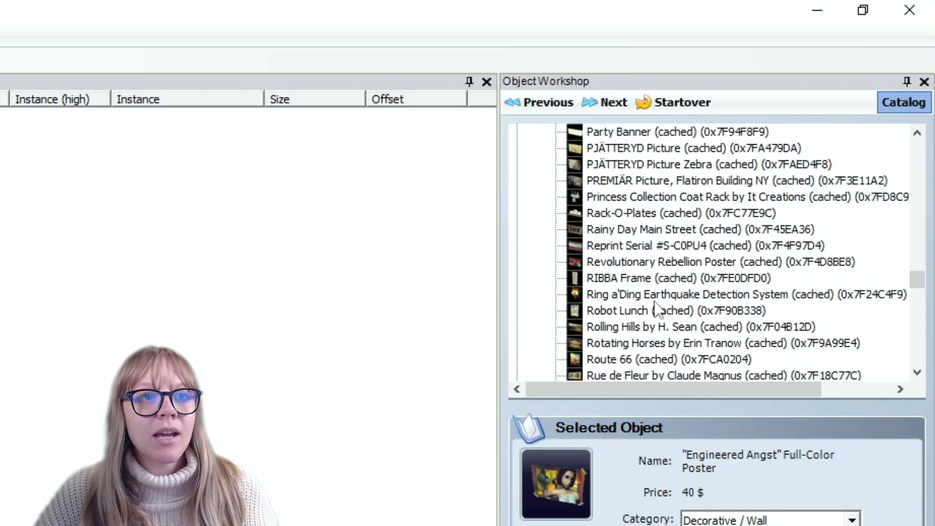
{"action": "scroll", "coordinate": [658, 307], "scroll_direction": "down", "scroll_amount": 1}
{"action": "scroll", "coordinate": [658, 307], "scroll_direction": "up", "scroll_amount": 1}
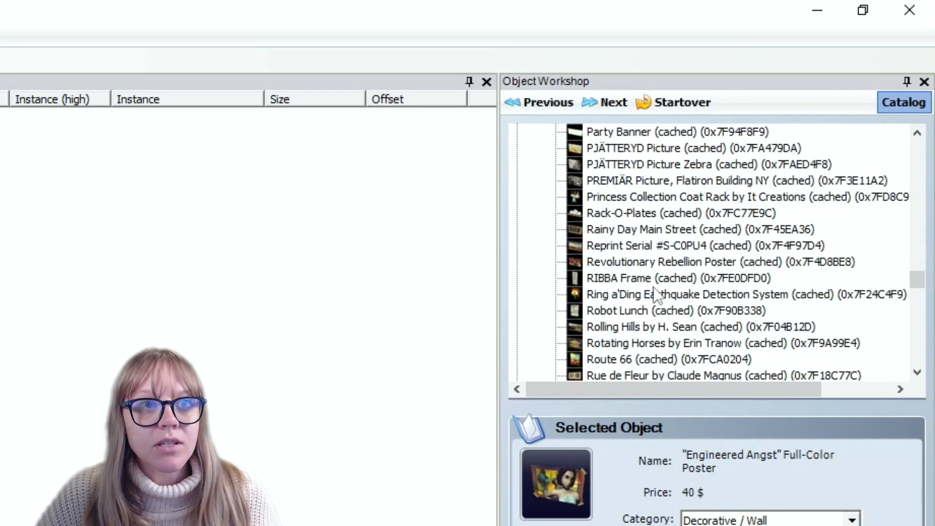
{"action": "scroll", "coordinate": [657, 292], "scroll_direction": "up", "scroll_amount": 5}
{"action": "scroll", "coordinate": [658, 290], "scroll_direction": "up", "scroll_amount": 2}
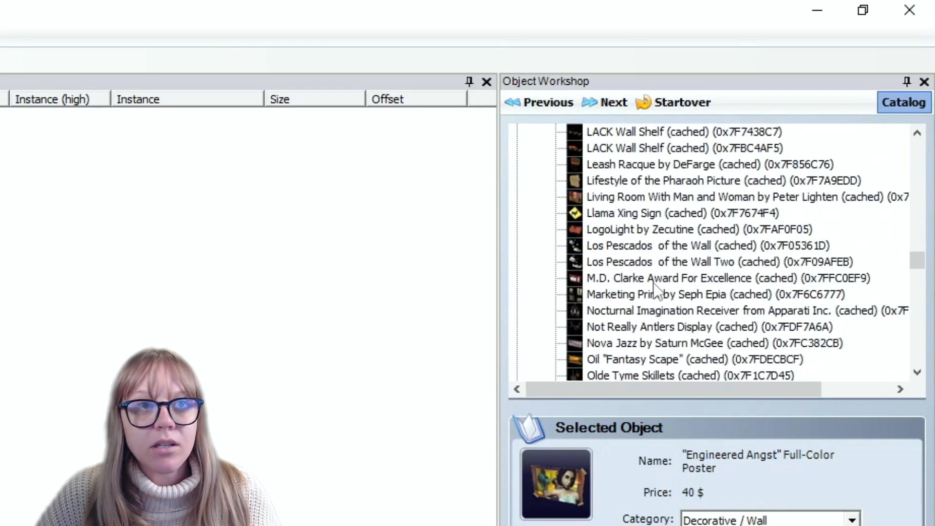
{"action": "left_click", "coordinate": [629, 197]}
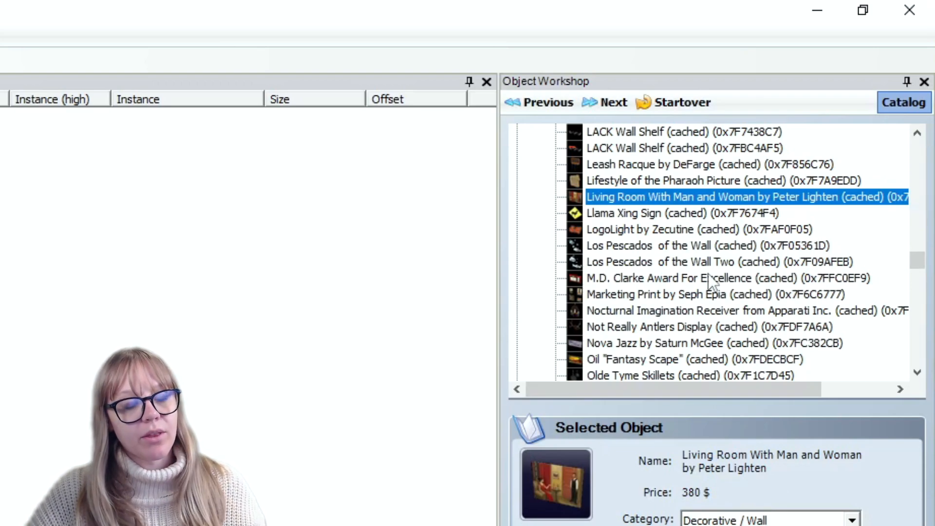
{"action": "left_click", "coordinate": [604, 104]}
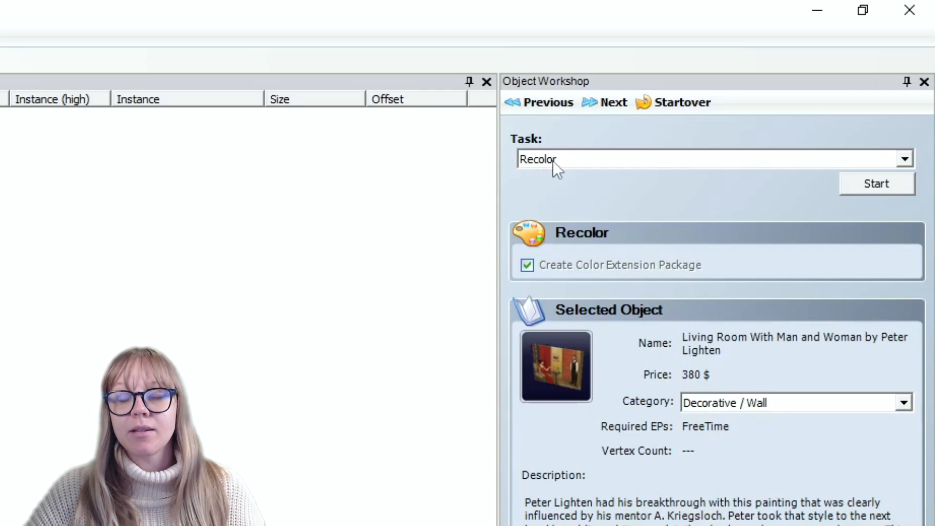
View the options of the Clone task and set the task back to Recolor.
{"action": "left_click", "coordinate": [905, 157]}
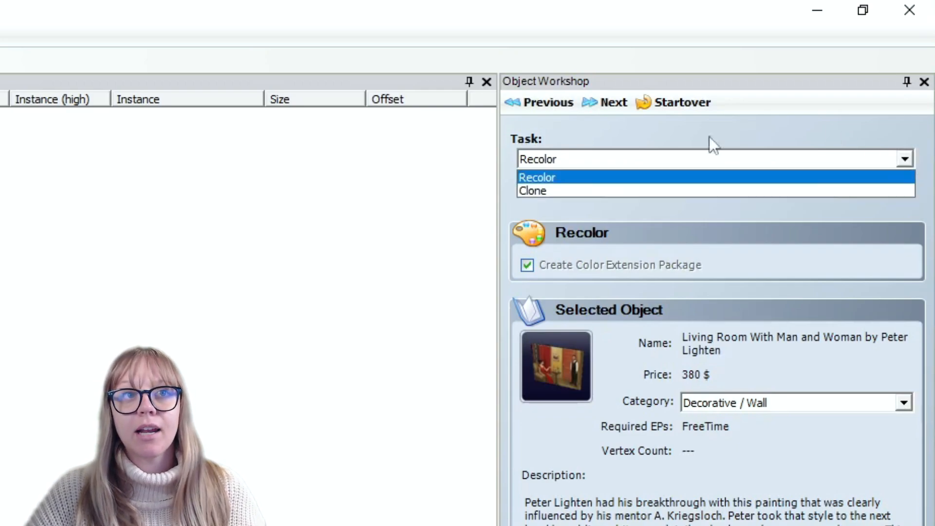
{"action": "left_click", "coordinate": [574, 190]}
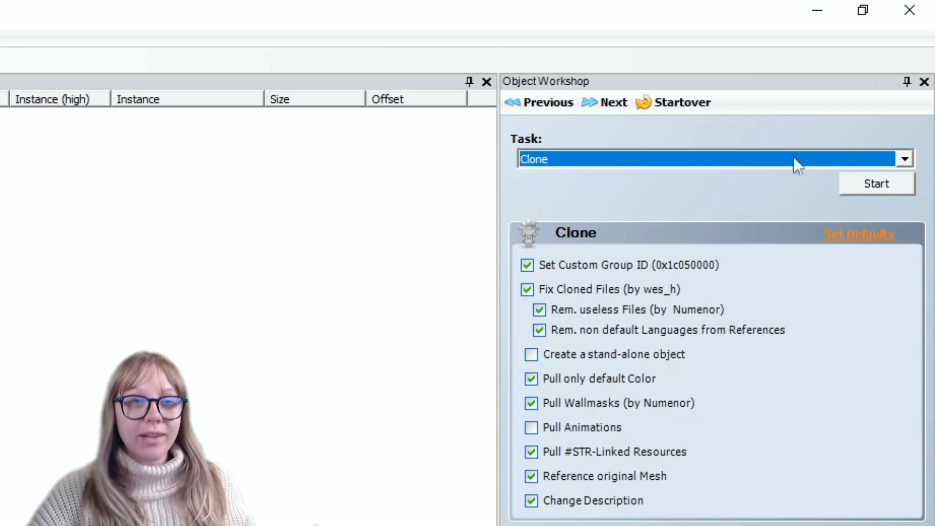
{"action": "left_click", "coordinate": [903, 159]}
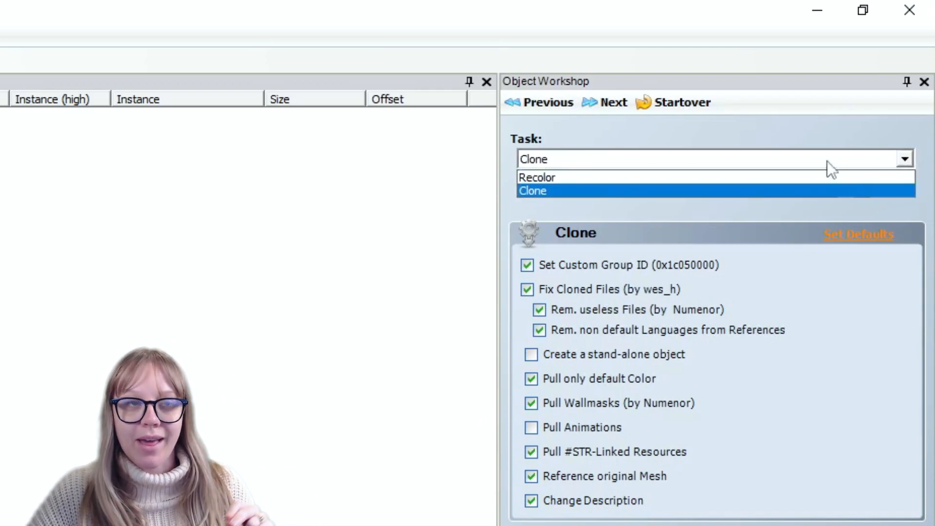
{"action": "left_click", "coordinate": [586, 177]}
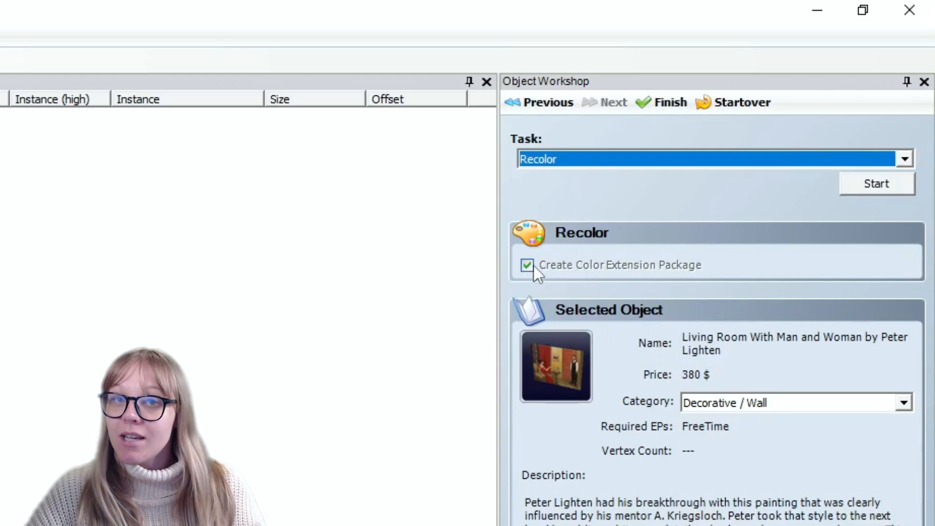
Start the Recolor task and open the Tutorial folder inside Sims 2 Projects as the save location.
{"action": "left_click", "coordinate": [868, 183]}
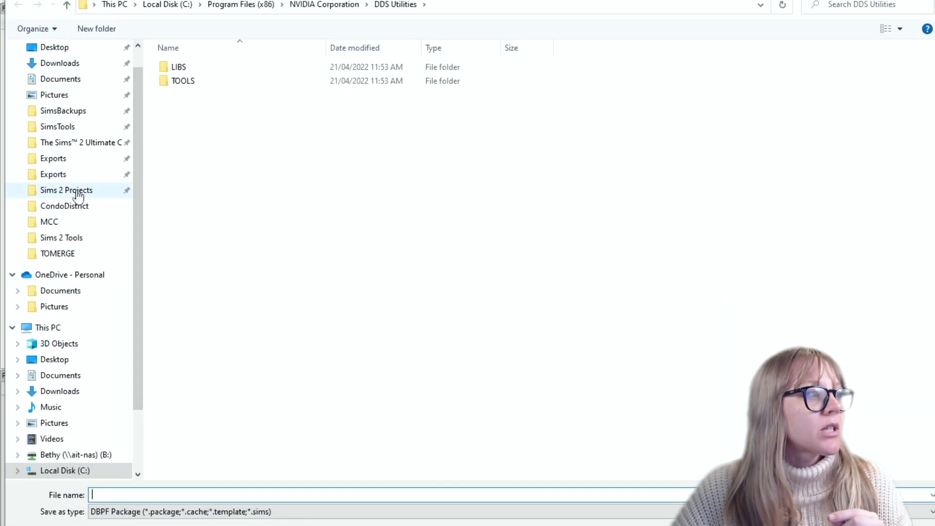
{"action": "left_click", "coordinate": [78, 195]}
{"action": "double_click", "coordinate": [197, 70]}
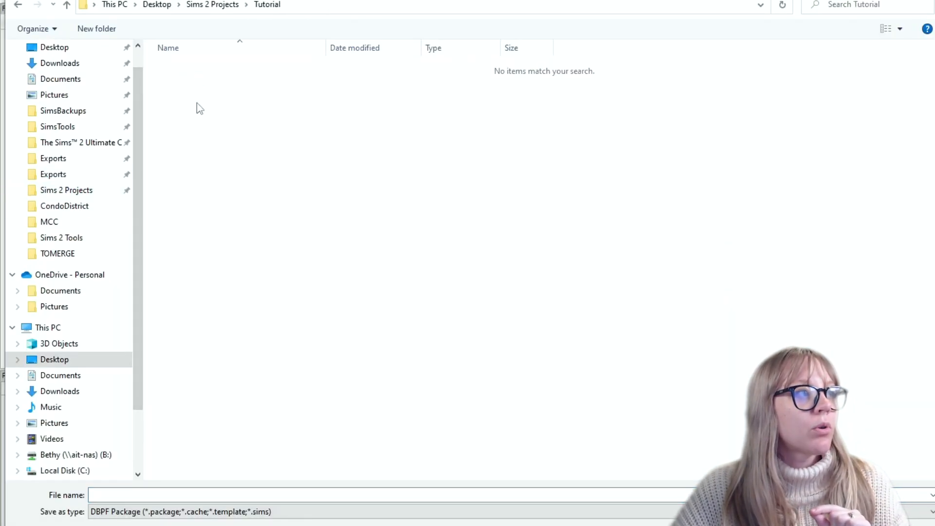
Name the recolor package TA_LivingRoomRC01.
{"action": "left_click", "coordinate": [203, 495]}
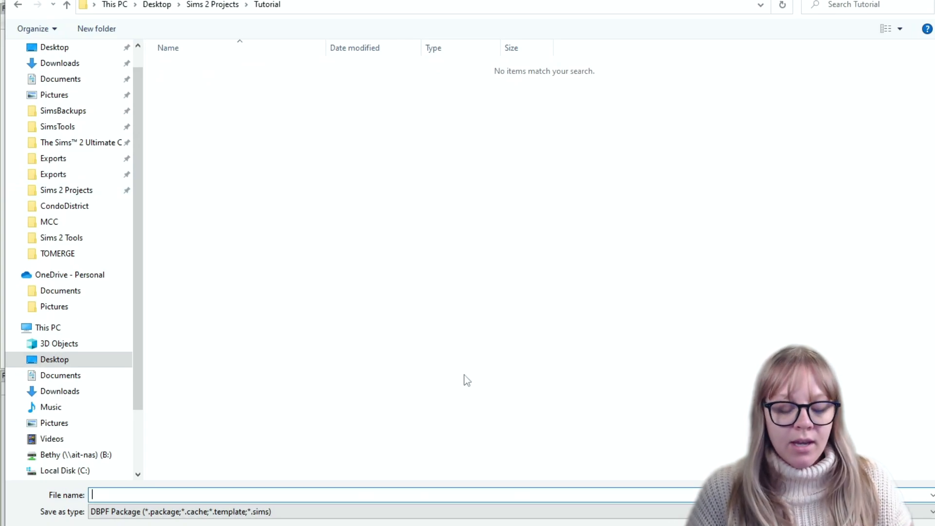
{"action": "type", "text": "TA"}
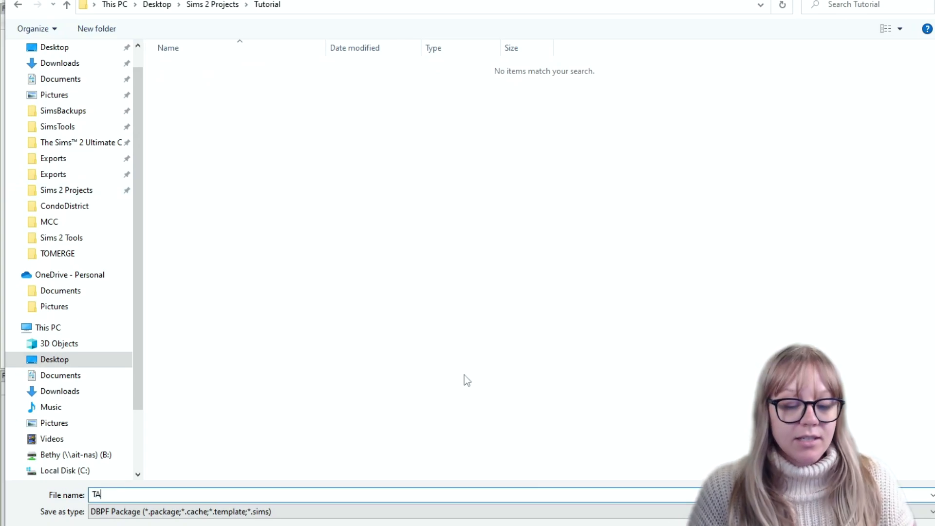
{"action": "type", "text": "_"}
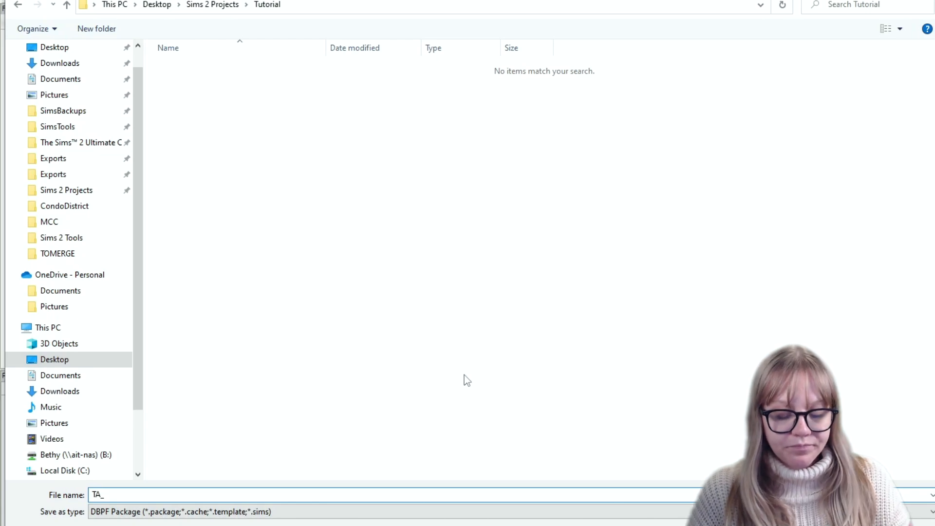
{"action": "type", "text": "L"}
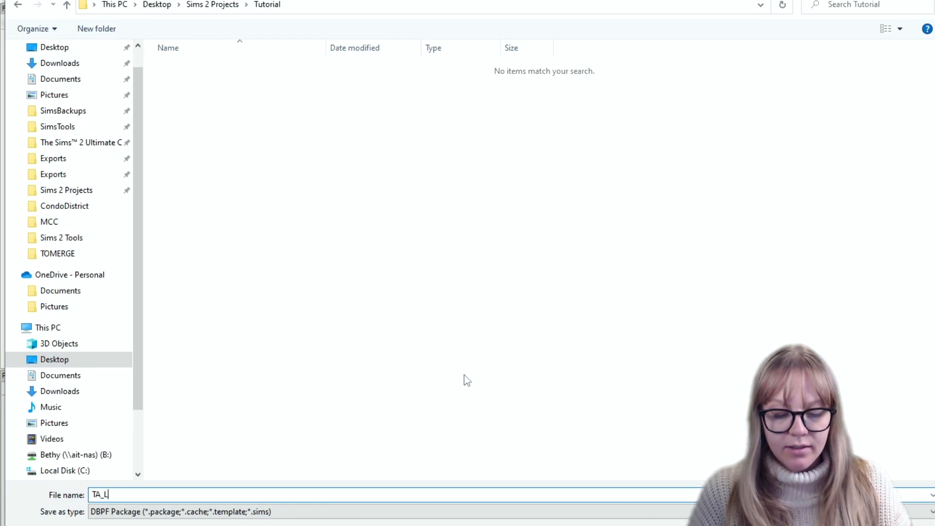
{"action": "type", "text": "ivingRoomRC01"}
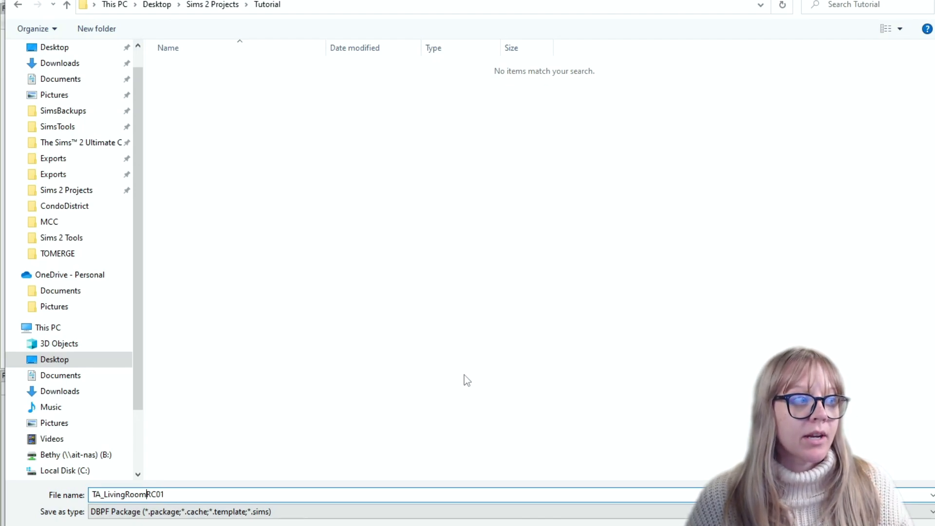
{"action": "key", "text": "Left"}
{"action": "key", "text": "Left"}
{"action": "key", "text": "Left"}
{"action": "key", "text": "Left"}
{"action": "key", "text": "Left"}
{"action": "key", "text": "Left"}
{"action": "key", "text": "Left"}
{"action": "key", "text": "Left"}
{"action": "key", "text": "Left"}
{"action": "key", "text": "Left"}
{"action": "key", "text": "Left"}
{"action": "key", "text": "Left"}
{"action": "key", "text": "Left"}
{"action": "key", "text": "Left"}
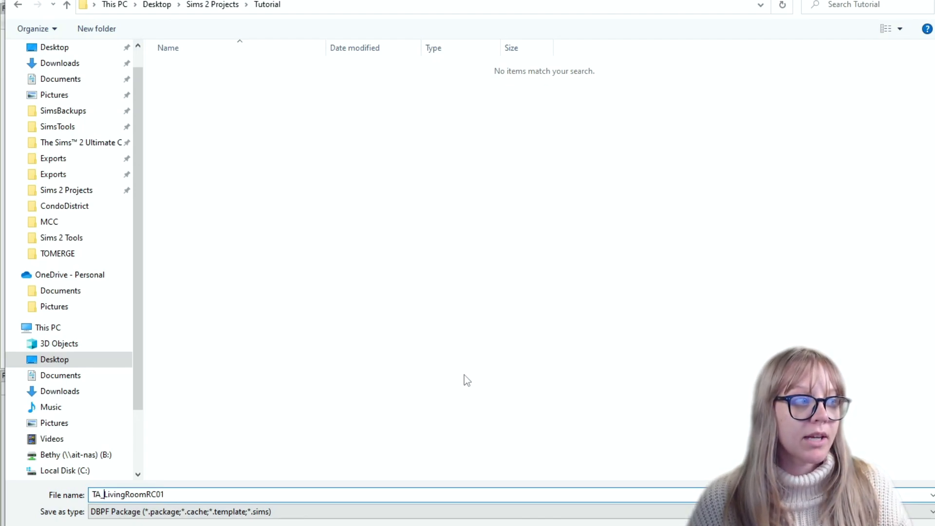
{"action": "key", "text": "Right"}
{"action": "key", "text": "Right"}
{"action": "key", "text": "Right"}
{"action": "key", "text": "Right"}
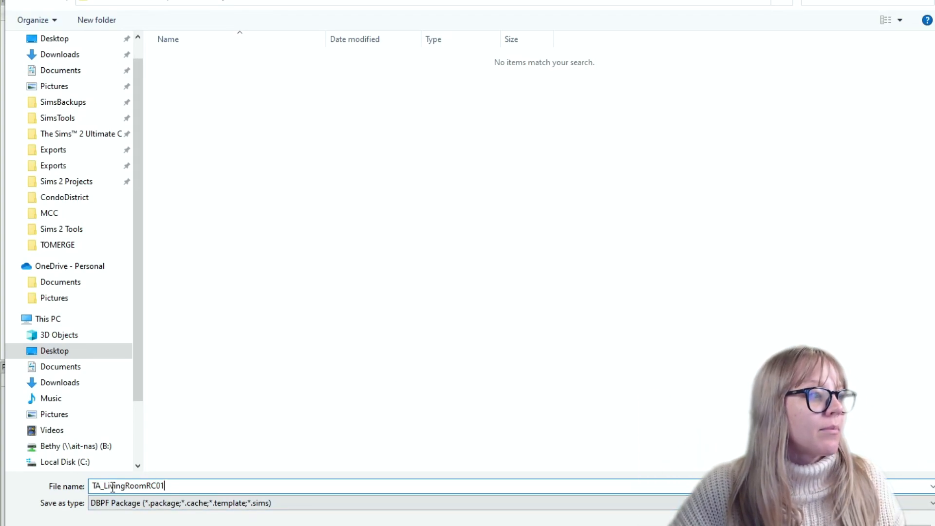
{"action": "left_click_drag", "start_coordinate": [179, 486], "coordinate": [89, 484]}
{"action": "left_click", "coordinate": [177, 485]}
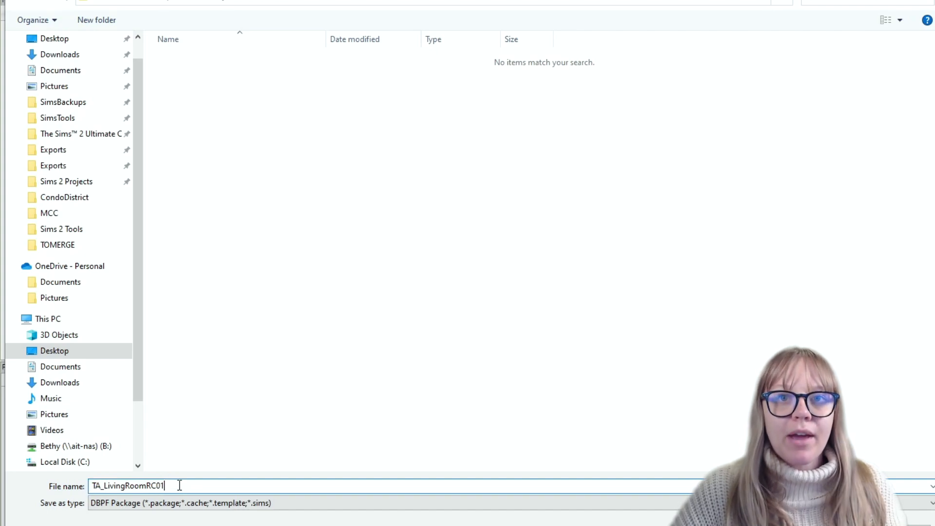
Try adding Canvas, Painting and ManWoman before RC01, extending the package name to TA_LivingRoomManWomanPaintingRC01.
{"action": "left_click", "coordinate": [146, 486]}
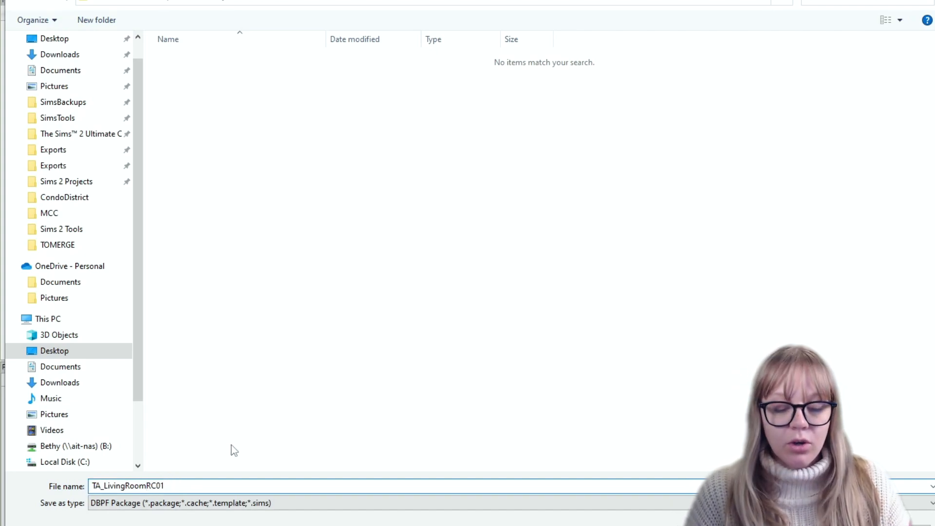
{"action": "type", "text": "Canvas"}
{"action": "key", "text": "BackSpace"}
{"action": "key", "text": "BackSpace"}
{"action": "key", "text": "BackSpace"}
{"action": "key", "text": "BackSpace"}
{"action": "key", "text": "BackSpace"}
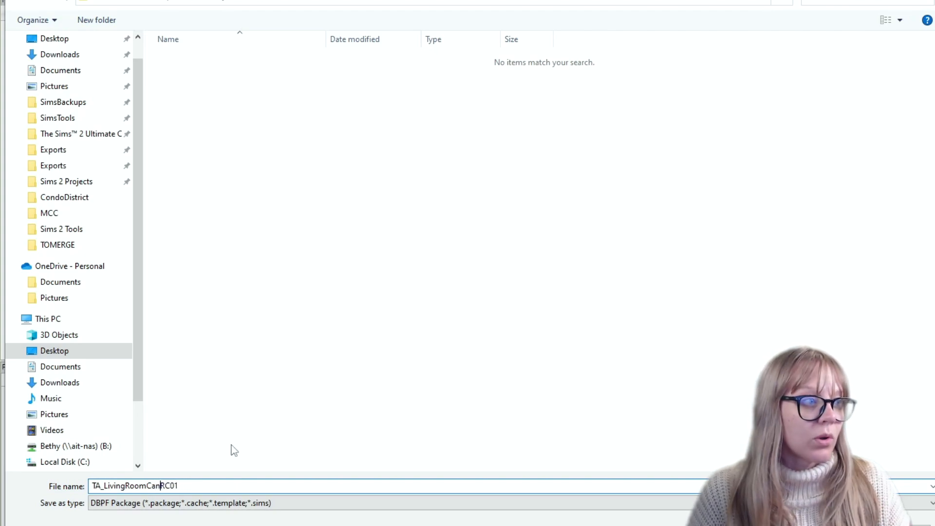
{"action": "key", "text": "BackSpace"}
{"action": "type", "text": "Painting"}
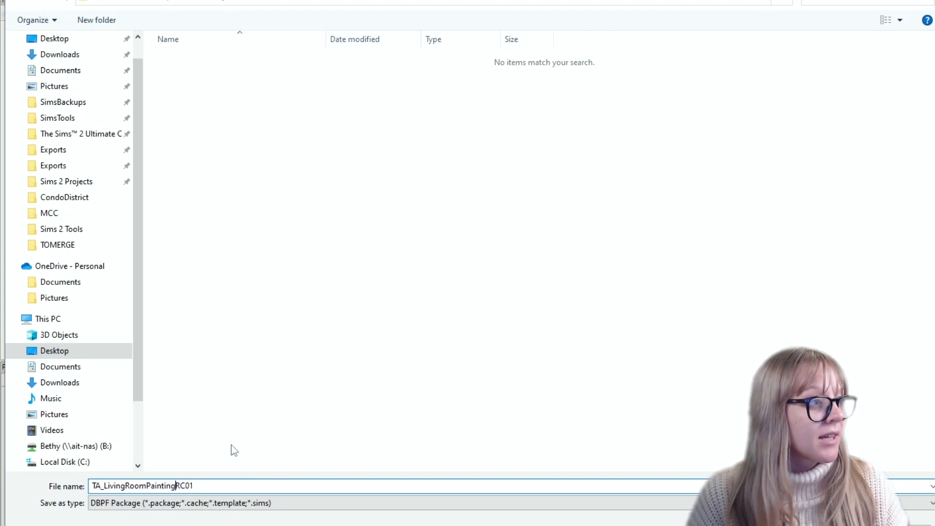
{"action": "key", "text": "Left"}
{"action": "key", "text": "Left"}
{"action": "key", "text": "Left"}
{"action": "key", "text": "Left"}
{"action": "key", "text": "Left"}
{"action": "key", "text": "Left"}
{"action": "key", "text": "Left"}
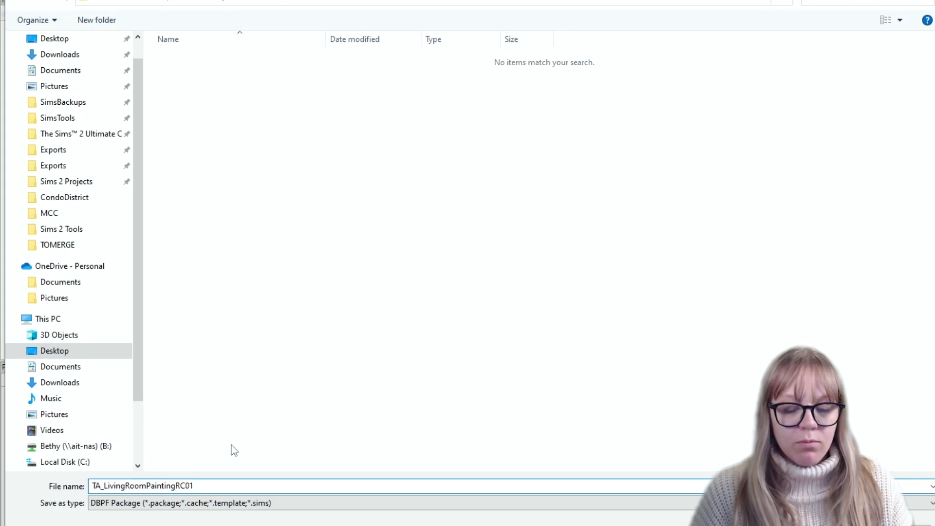
{"action": "type", "text": "ManWoman"}
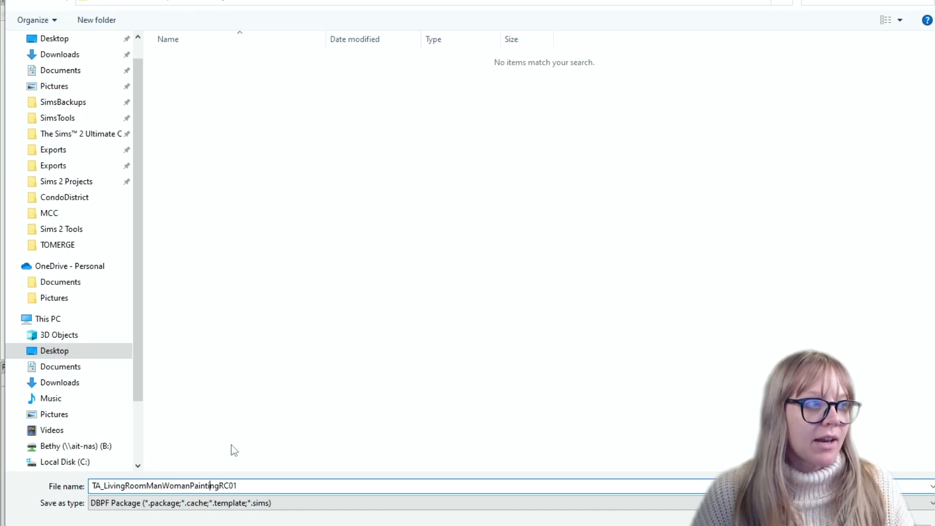
Remove ManWomanPainting from the package name to restore TA_LivingRoomRC01.
{"action": "key", "text": "Right"}
{"action": "key", "text": "Right"}
{"action": "key", "text": "BackSpace"}
{"action": "key", "text": "BackSpace"}
{"action": "key", "text": "BackSpace"}
{"action": "key", "text": "BackSpace"}
{"action": "key", "text": "BackSpace"}
{"action": "key", "text": "BackSpace"}
{"action": "key", "text": "BackSpace"}
{"action": "key", "text": "BackSpace"}
{"action": "key", "text": "BackSpace"}
{"action": "key", "text": "BackSpace"}
{"action": "key", "text": "BackSpace"}
{"action": "key", "text": "BackSpace"}
{"action": "key", "text": "BackSpace"}
{"action": "key", "text": "BackSpace"}
{"action": "key", "text": "BackSpace"}
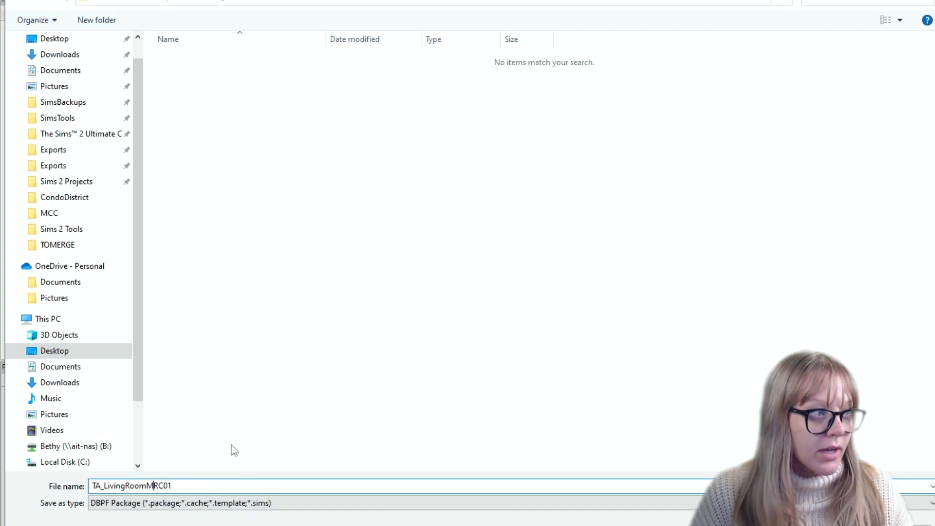
{"action": "key", "text": "BackSpace"}
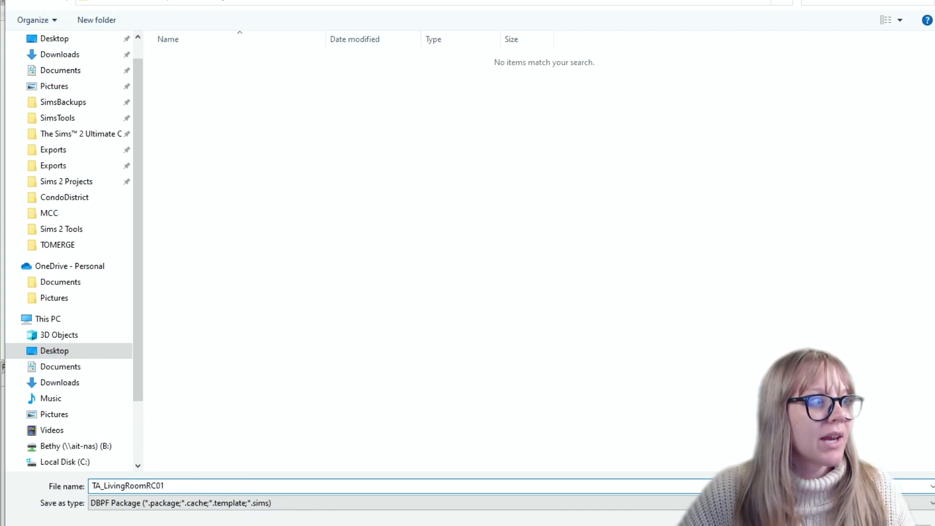
Save the recolour package and create it from the painting subset's first texture, the green gas station scene.
{"action": "key", "text": "Return"}
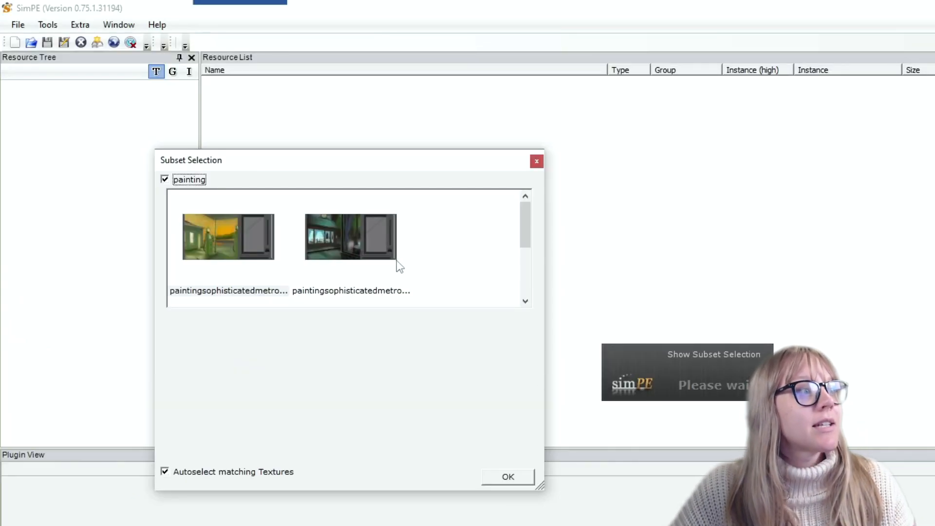
{"action": "scroll", "coordinate": [325, 235], "scroll_direction": "down", "scroll_amount": 3}
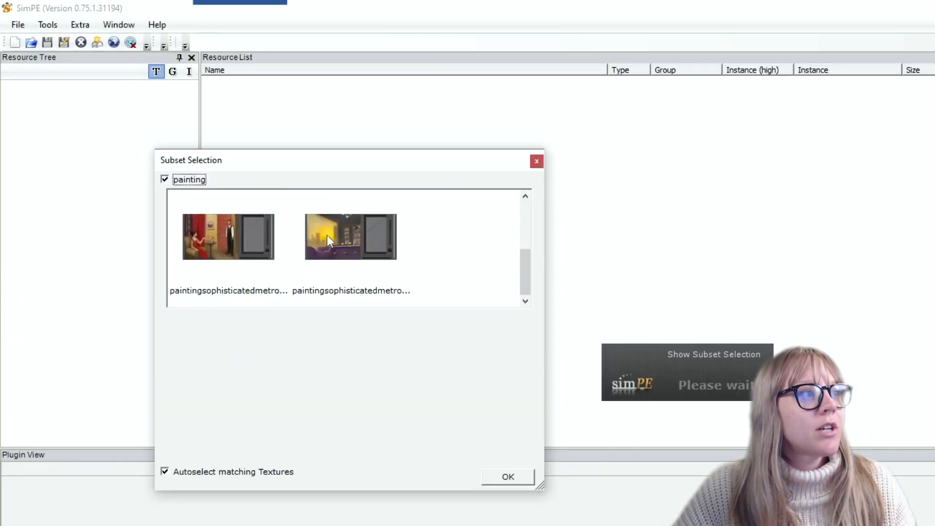
{"action": "scroll", "coordinate": [327, 235], "scroll_direction": "up", "scroll_amount": 3}
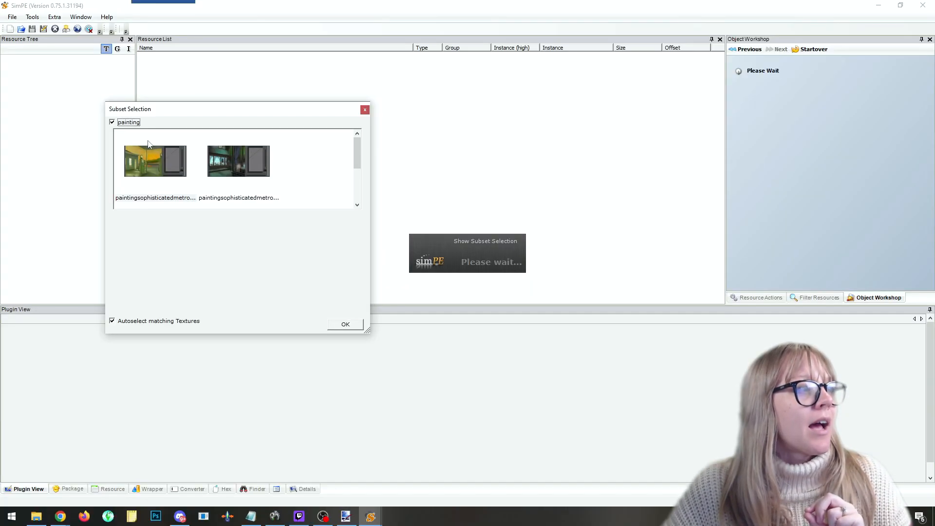
{"action": "left_click", "coordinate": [353, 326]}
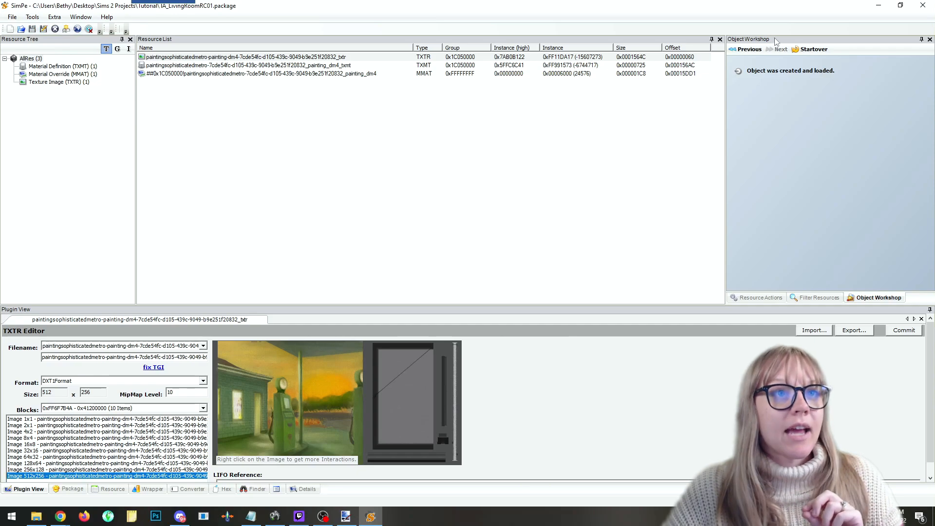
Restart Object Workshop and select the Rolling Hills by H. Sean painting in the object catalog.
{"action": "left_click", "coordinate": [810, 49]}
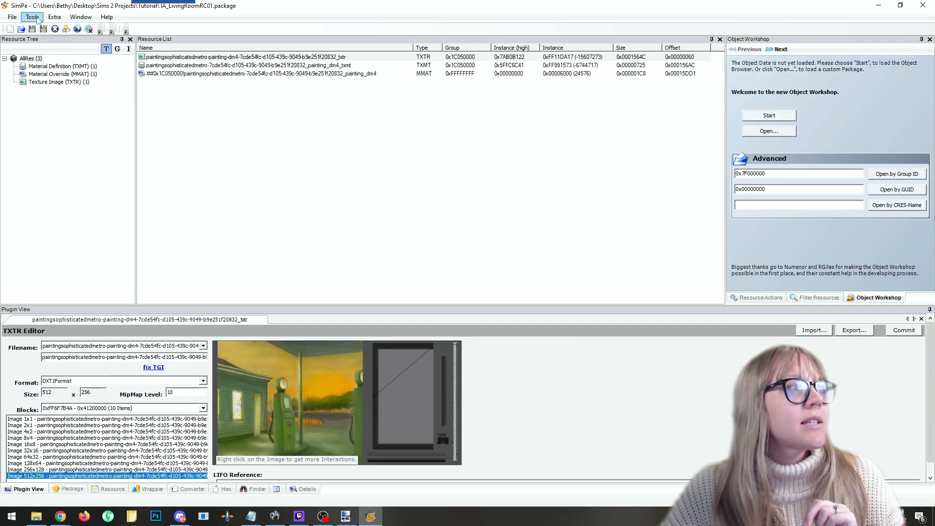
{"action": "left_click", "coordinate": [10, 30]}
{"action": "left_click", "coordinate": [763, 116]}
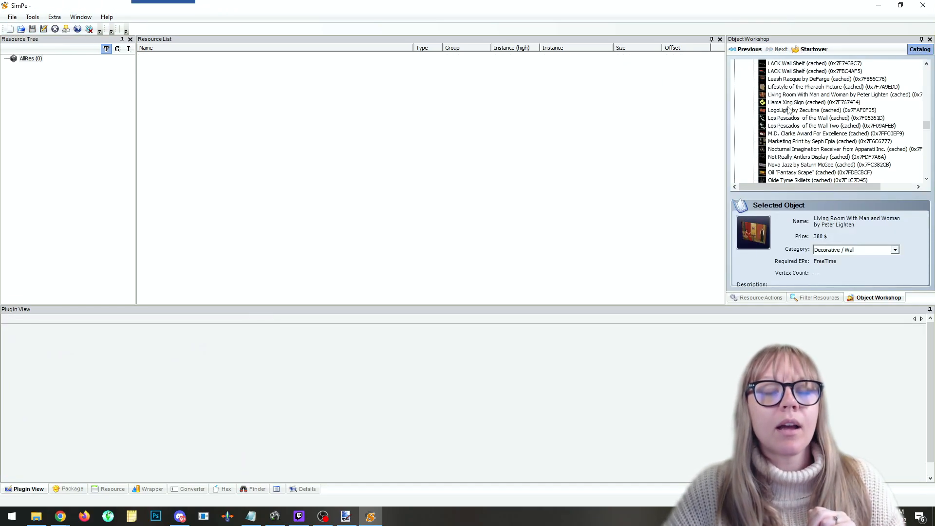
{"action": "scroll", "coordinate": [802, 144], "scroll_direction": "down", "scroll_amount": 2}
{"action": "scroll", "coordinate": [794, 149], "scroll_direction": "down", "scroll_amount": 10}
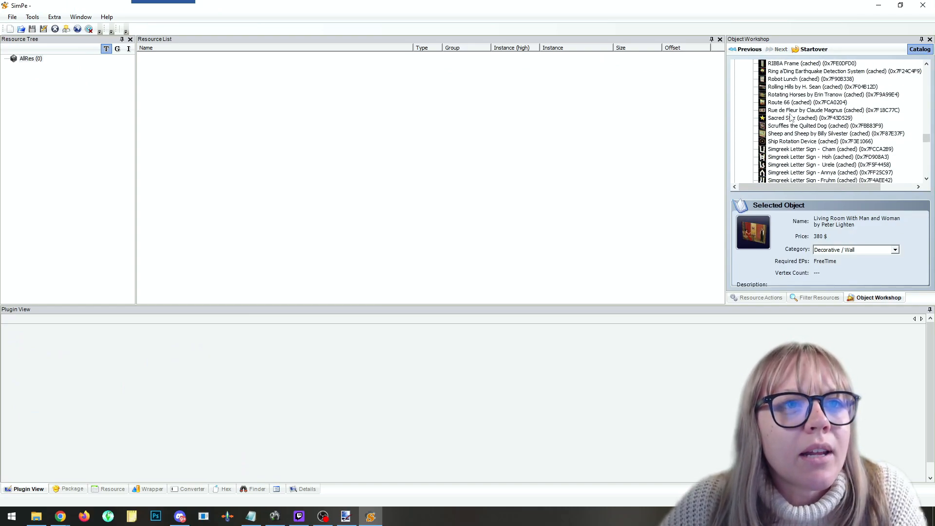
{"action": "left_click", "coordinate": [793, 87]}
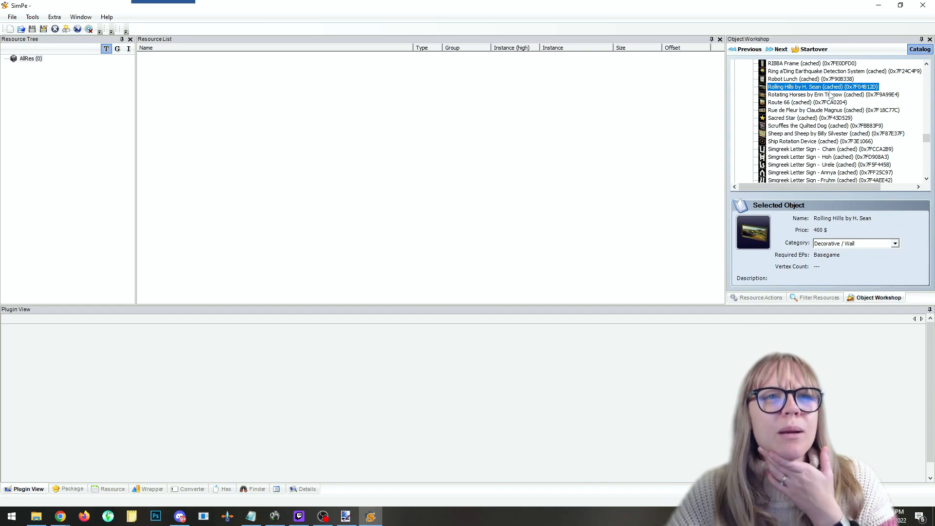
Start a Recolor of the Rolling Hills painting and save its package as Test in the Tutorial folder.
{"action": "left_click", "coordinate": [777, 50]}
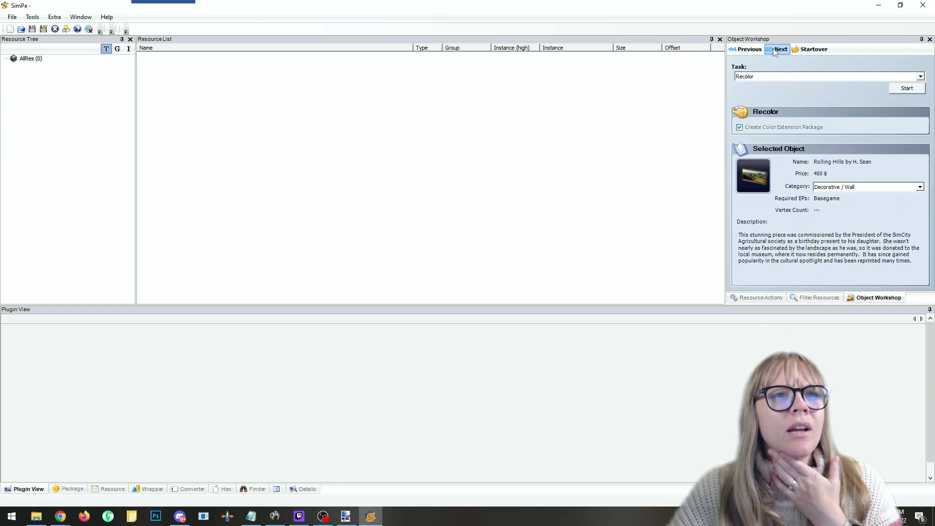
{"action": "left_click", "coordinate": [906, 86]}
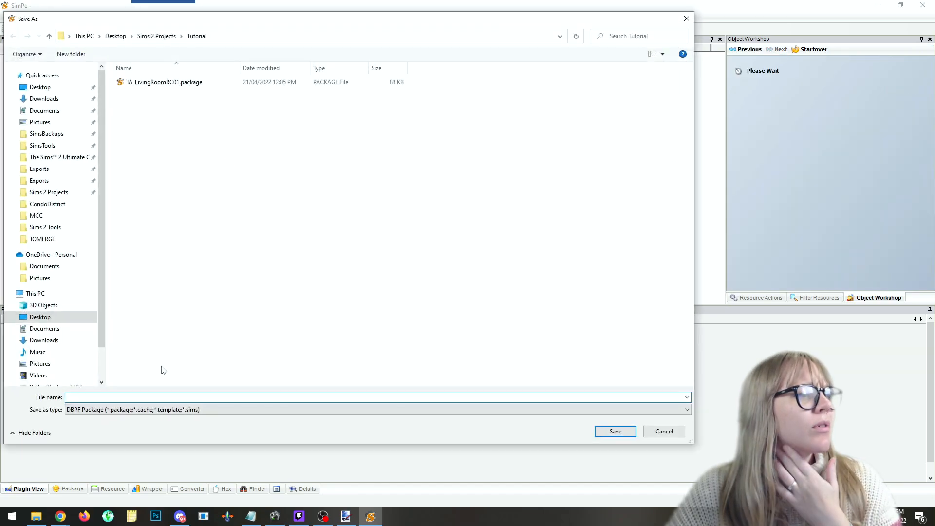
{"action": "type", "text": "Test"}
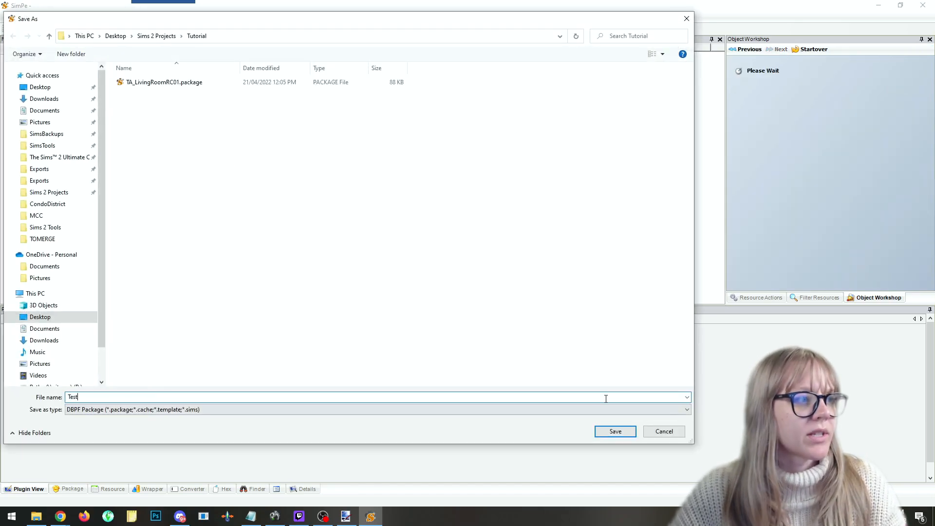
{"action": "left_click", "coordinate": [634, 430]}
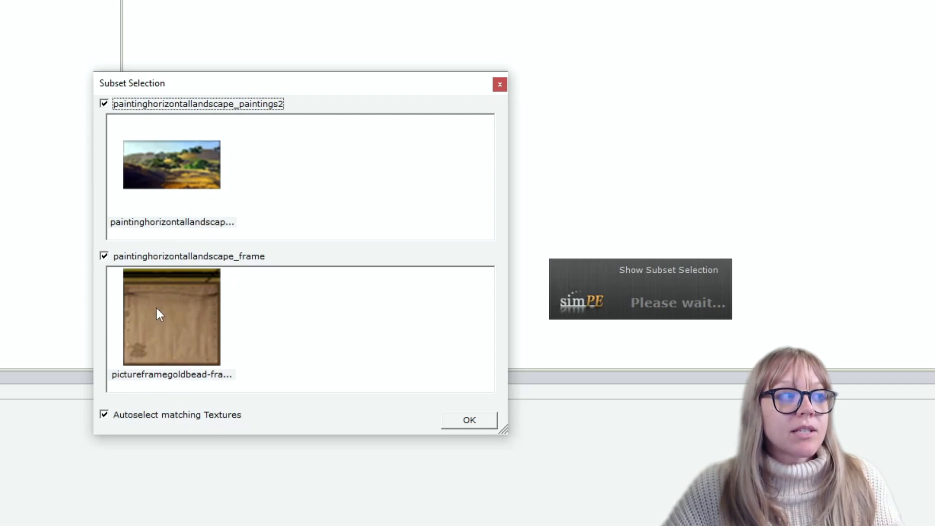
Create the Test recolour with both the paintings2 and frame subsets included.
{"action": "left_click", "coordinate": [104, 257]}
{"action": "left_click", "coordinate": [105, 258]}
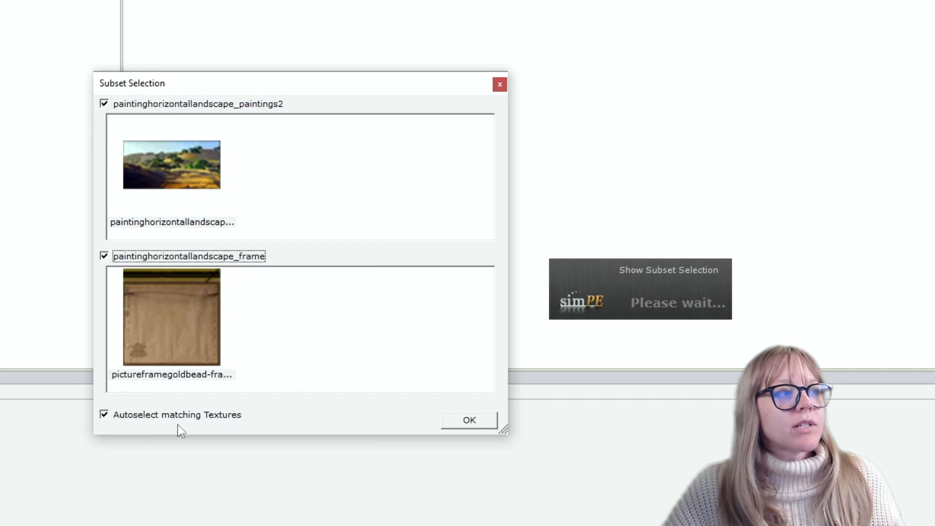
{"action": "left_click", "coordinate": [469, 423]}
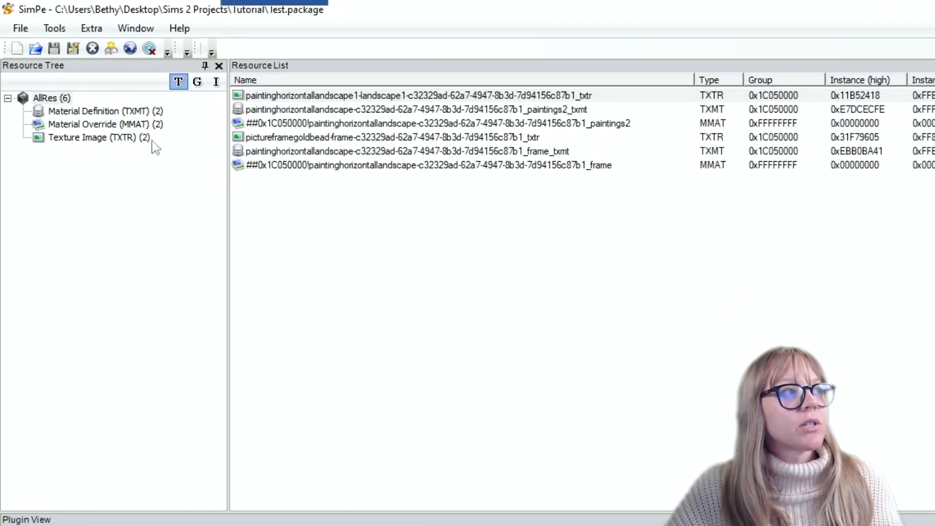
Inspect the Test package's Texture Image resources for the picture frame and the landscape painting.
{"action": "left_click", "coordinate": [101, 139]}
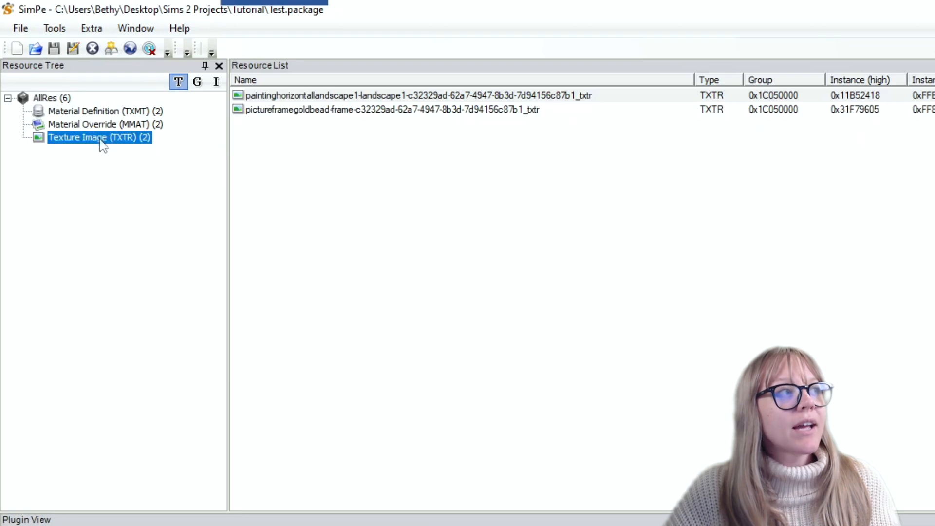
{"action": "left_click", "coordinate": [463, 108]}
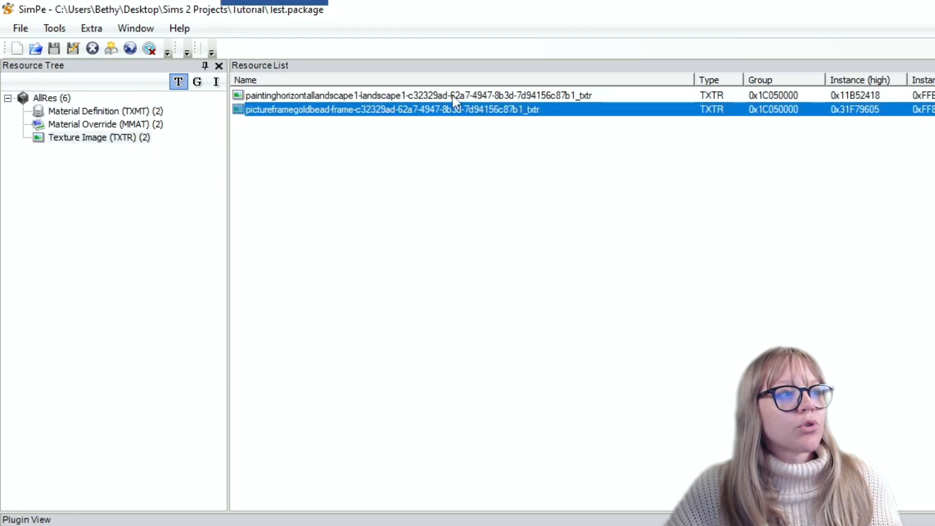
{"action": "left_click", "coordinate": [454, 96]}
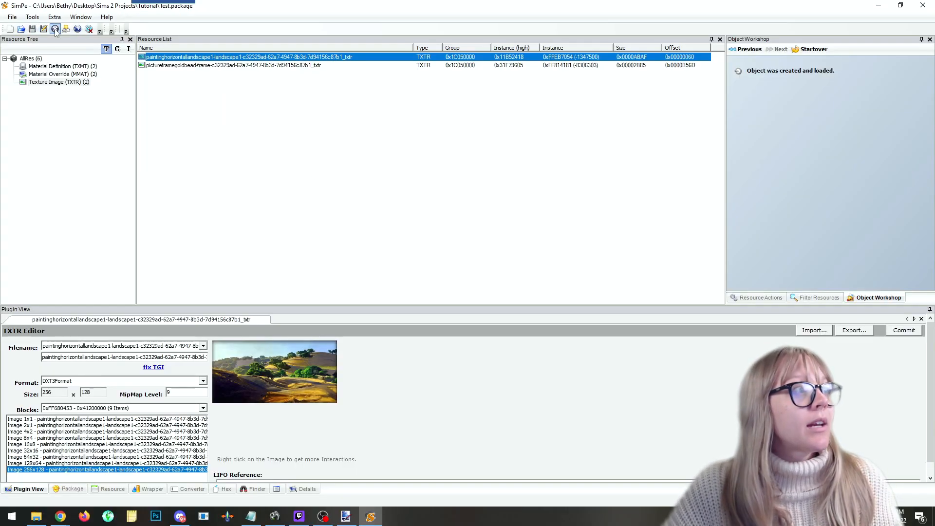
Close the Test package, open TA_LivingRoomRC01.package and display its Texture Image resource.
{"action": "left_click", "coordinate": [55, 29]}
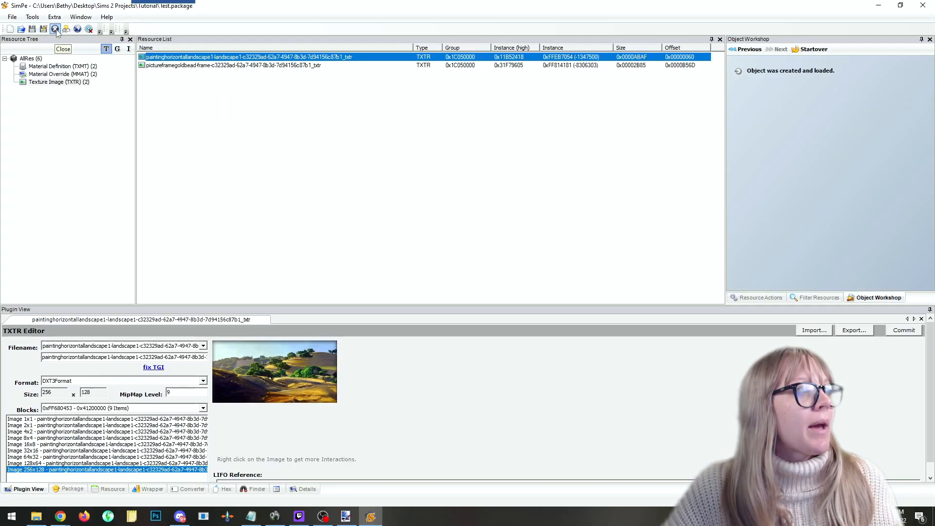
{"action": "double_click", "coordinate": [200, 83]}
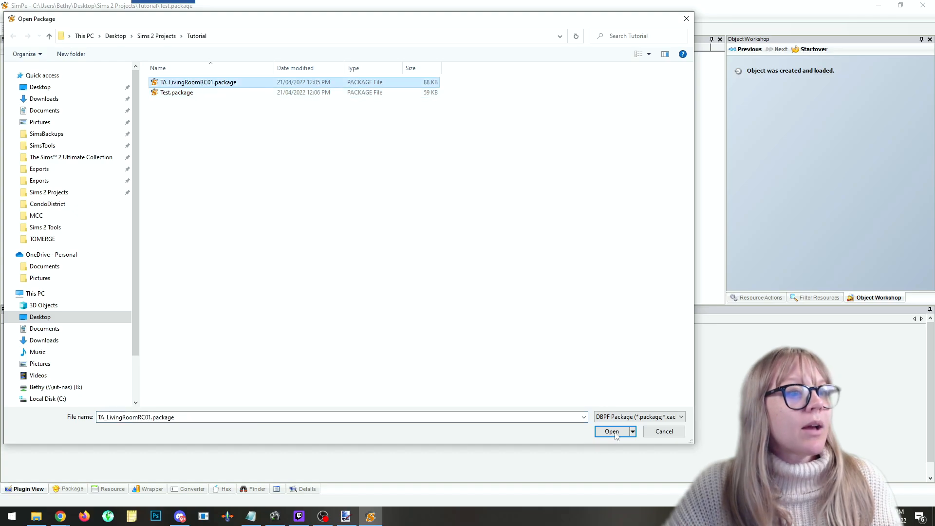
{"action": "left_click", "coordinate": [69, 83]}
{"action": "left_click", "coordinate": [165, 59]}
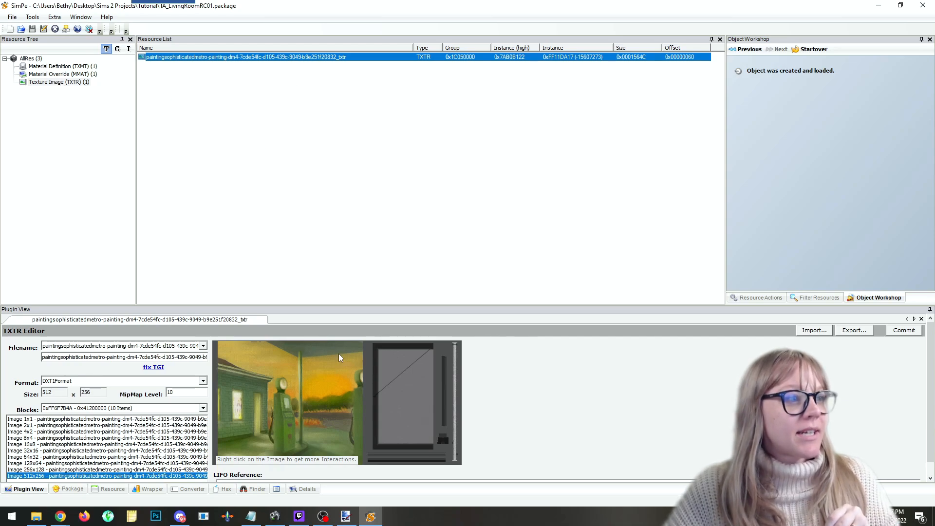
Enlarge the texture editor pane and examine the painting's smaller image sizes, ending on the 512x256 image.
{"action": "scroll", "coordinate": [380, 399], "scroll_direction": "down", "scroll_amount": 1}
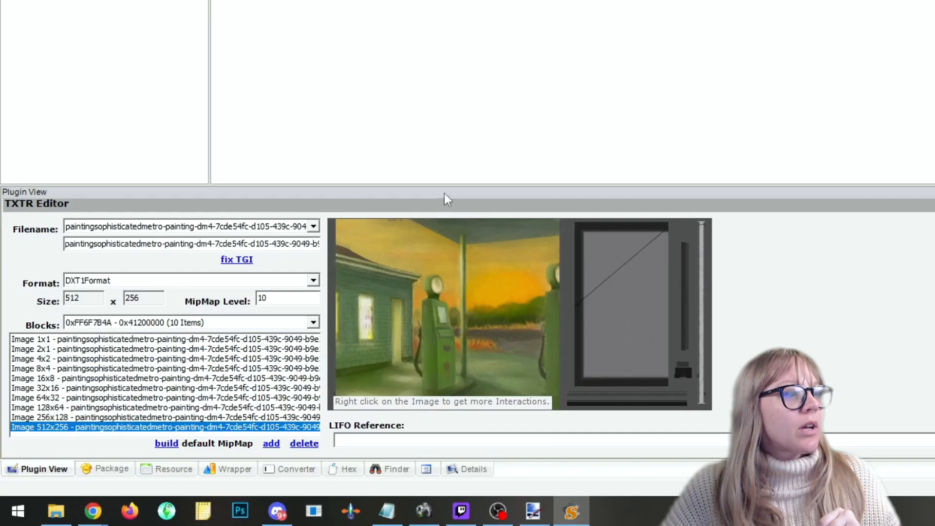
{"action": "left_click_drag", "start_coordinate": [449, 188], "coordinate": [449, 163]}
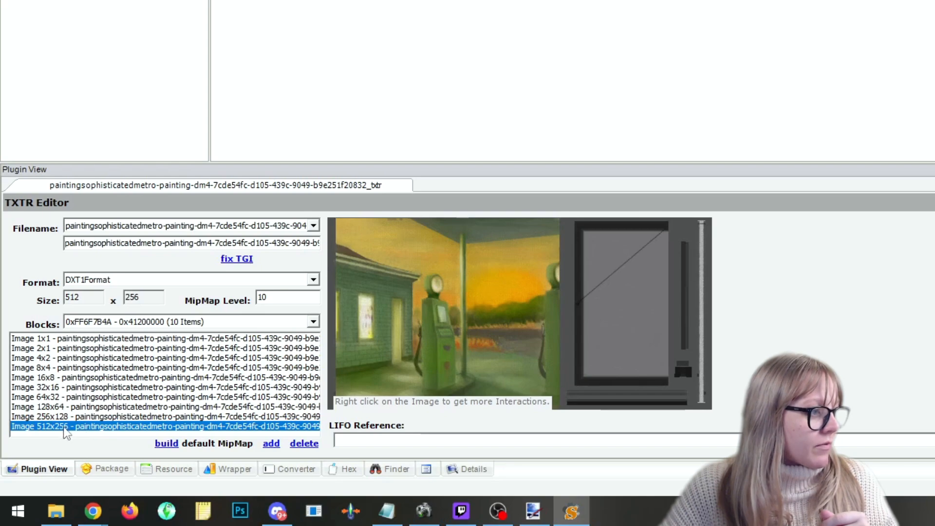
{"action": "key", "text": "Up"}
{"action": "key", "text": "Up"}
{"action": "key", "text": "Up"}
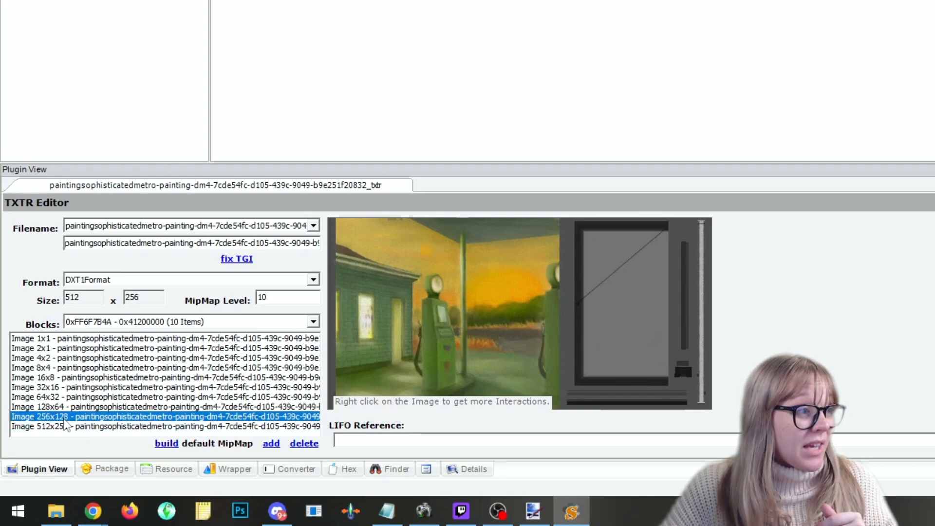
{"action": "key", "text": "Up"}
{"action": "key", "text": "Up"}
{"action": "key", "text": "Up"}
{"action": "key", "text": "Up"}
{"action": "key", "text": "Up"}
{"action": "key", "text": "Up"}
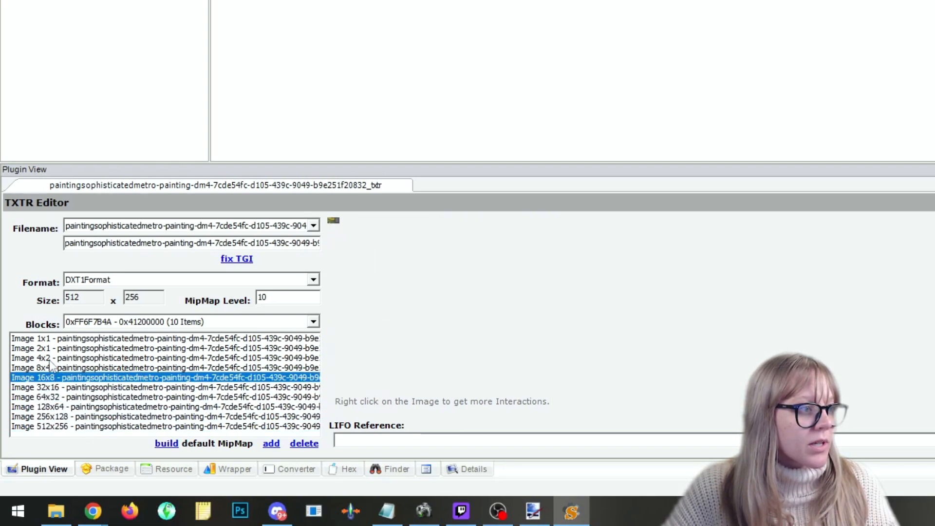
{"action": "left_click", "coordinate": [68, 427]}
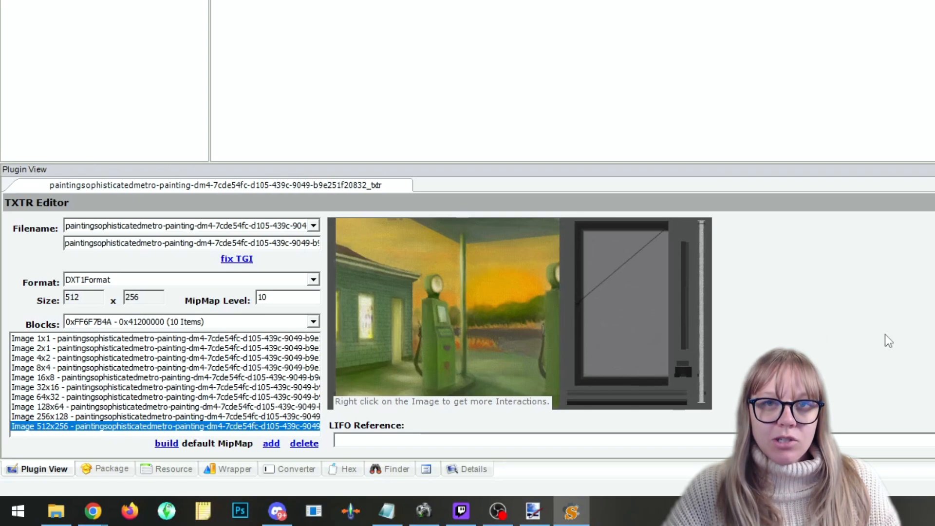
Export the 512x256 painting texture to the Tutorial folder as original.png.
{"action": "right_click", "coordinate": [504, 263]}
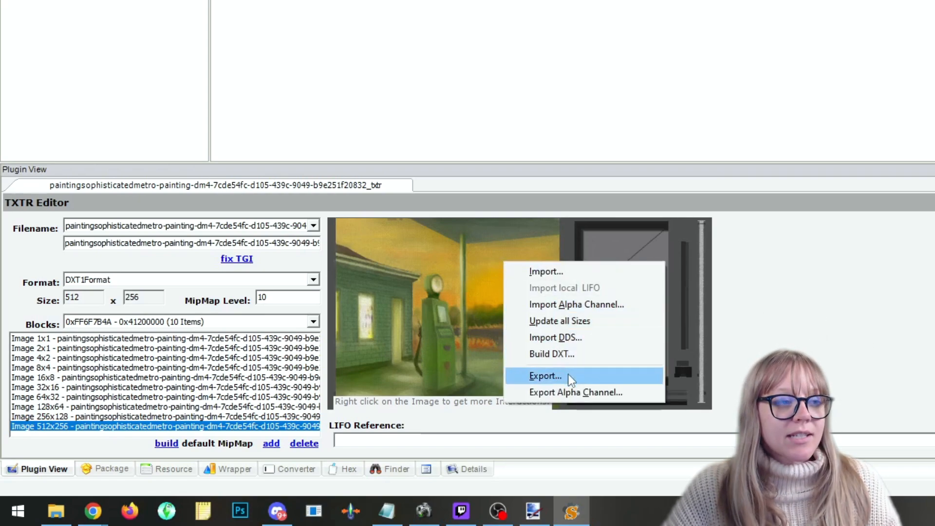
{"action": "left_click", "coordinate": [545, 376]}
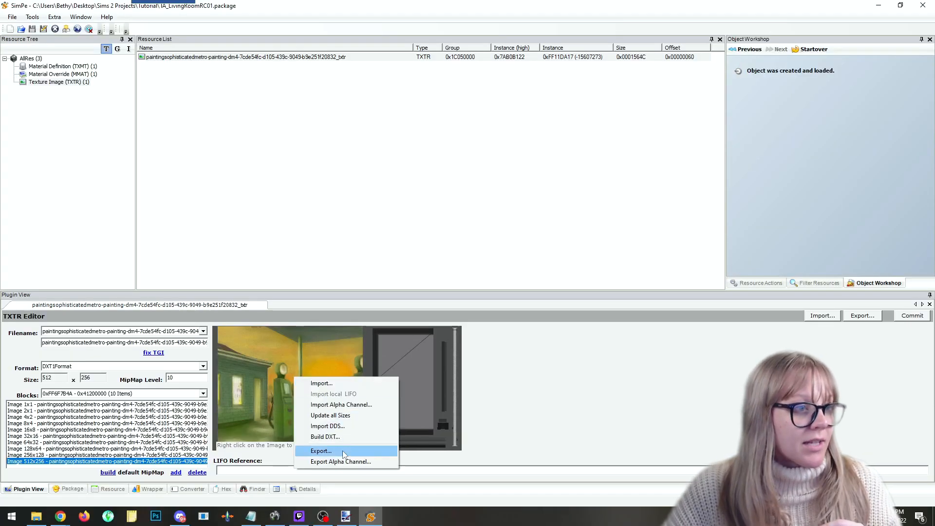
{"action": "left_click", "coordinate": [344, 455]}
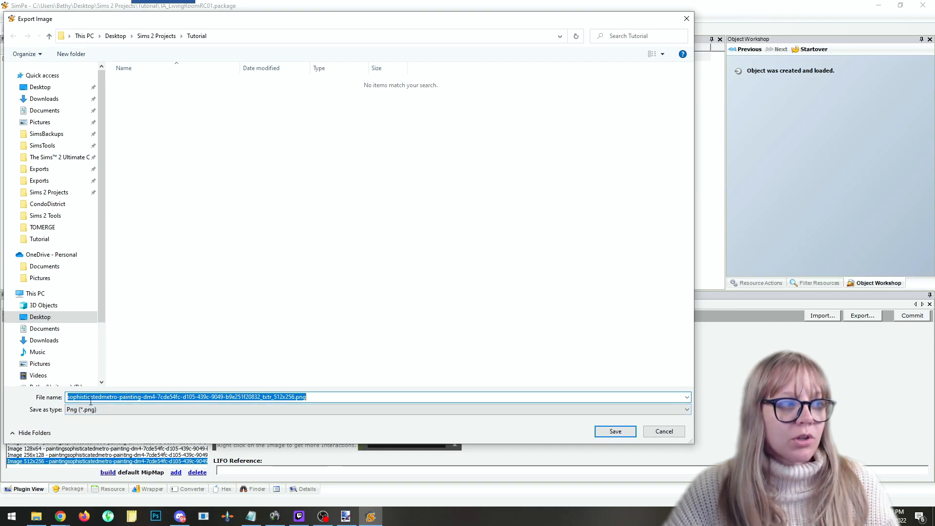
{"action": "left_click_drag", "start_coordinate": [294, 397], "coordinate": [7, 409]}
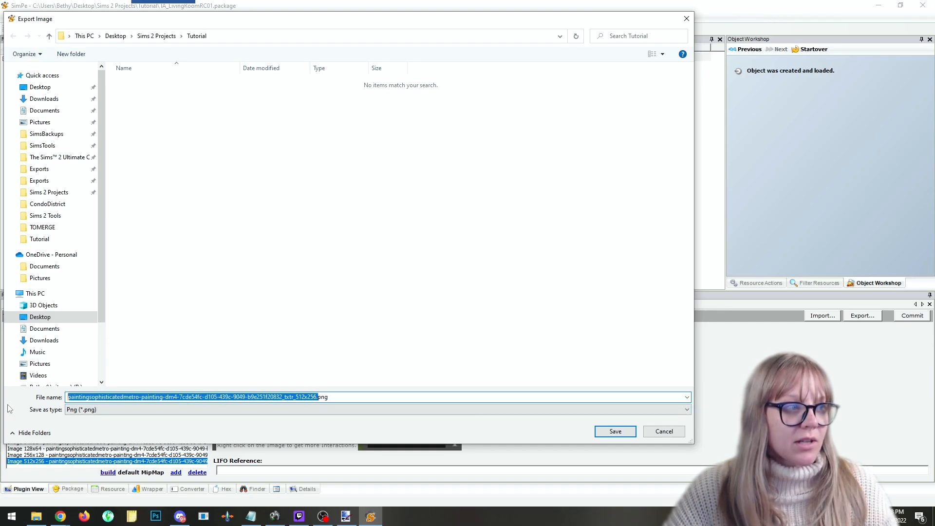
{"action": "type", "text": "original"}
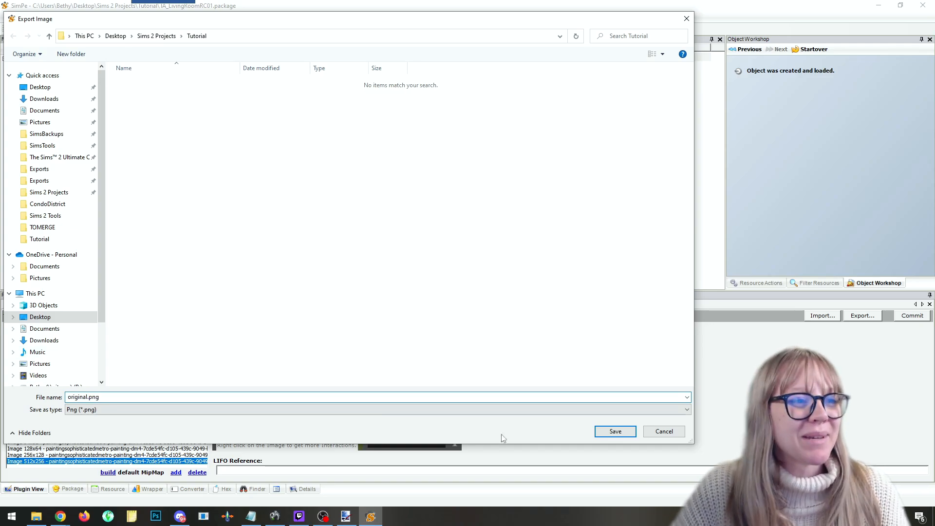
{"action": "left_click", "coordinate": [615, 432]}
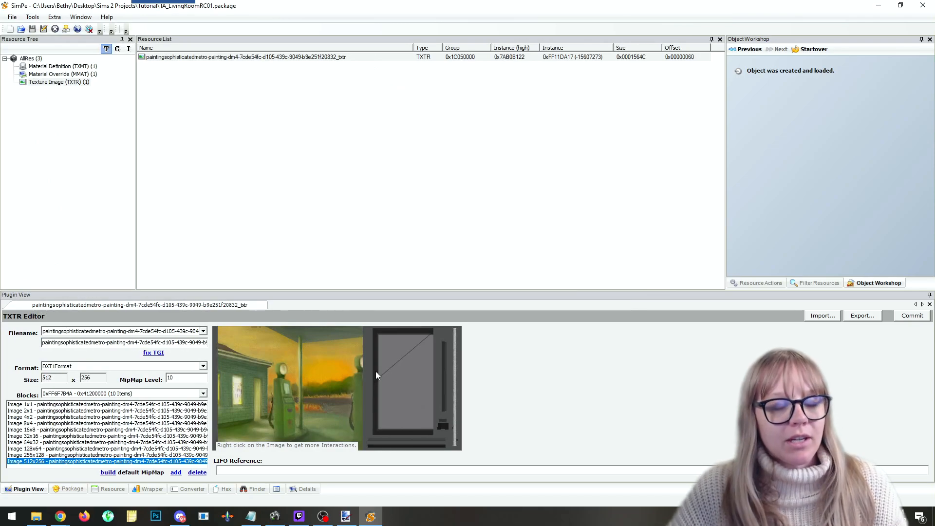
Clear the open windows off the desktop and open the Tutorial folder inside Sims 2 Projects in File Explorer.
{"action": "left_click", "coordinate": [880, 7]}
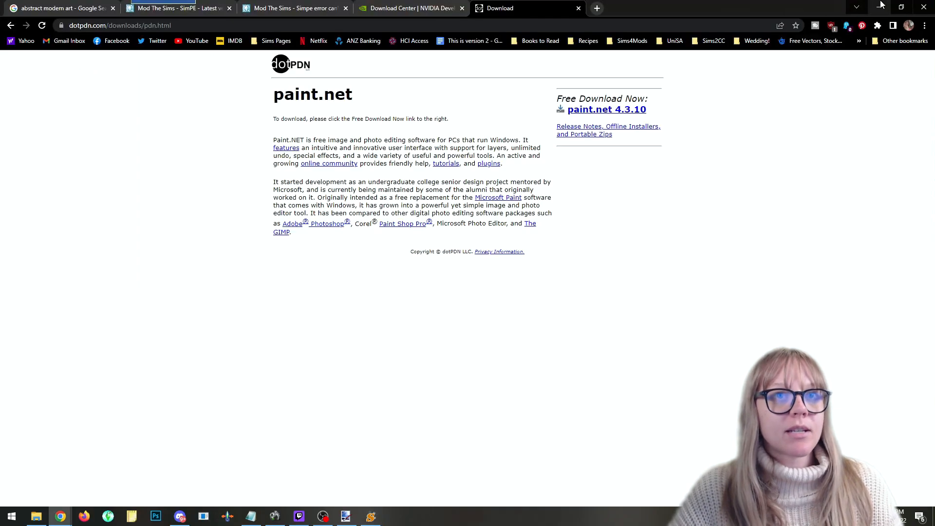
{"action": "left_click", "coordinate": [879, 6]}
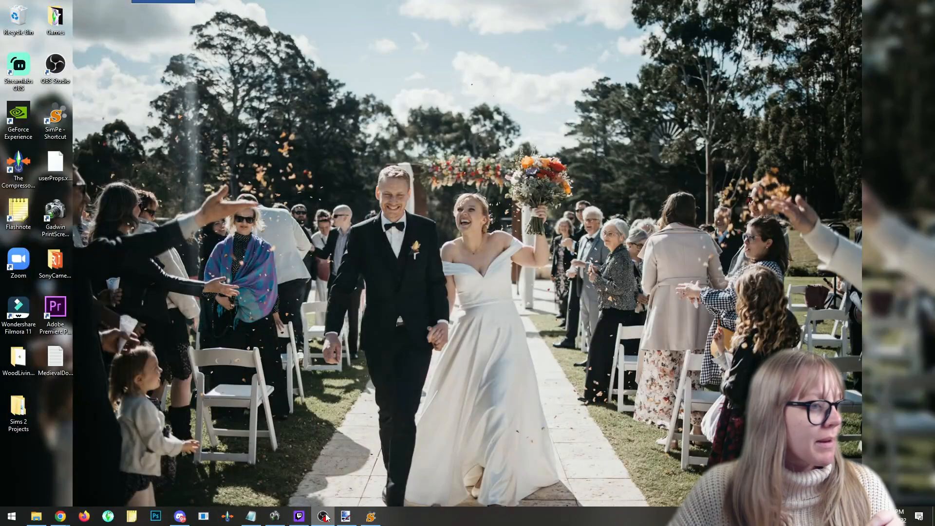
{"action": "left_click", "coordinate": [346, 516]}
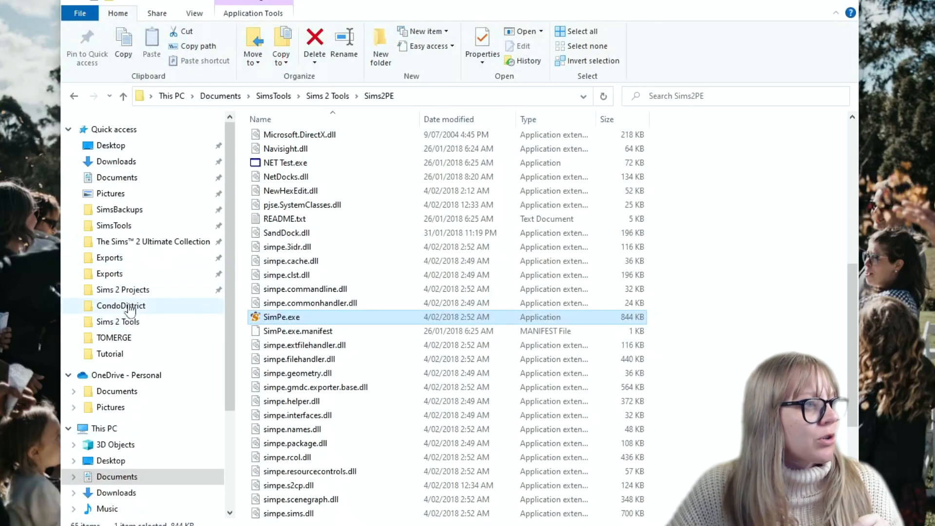
{"action": "left_click", "coordinate": [134, 292]}
{"action": "double_click", "coordinate": [304, 145]}
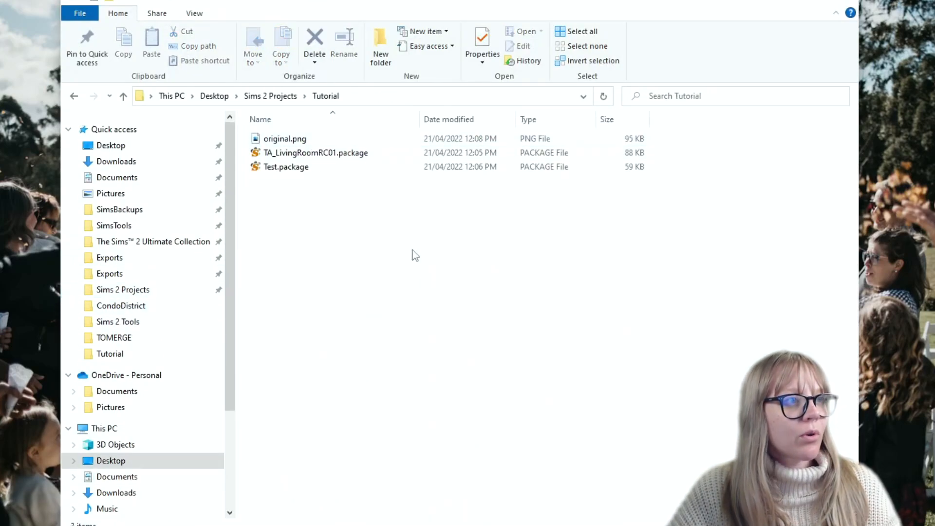
Show the Tutorial folder's files as large icons and delete Test.package.
{"action": "key", "text": "ctrl+shift+2"}
{"action": "left_click", "coordinate": [435, 155]}
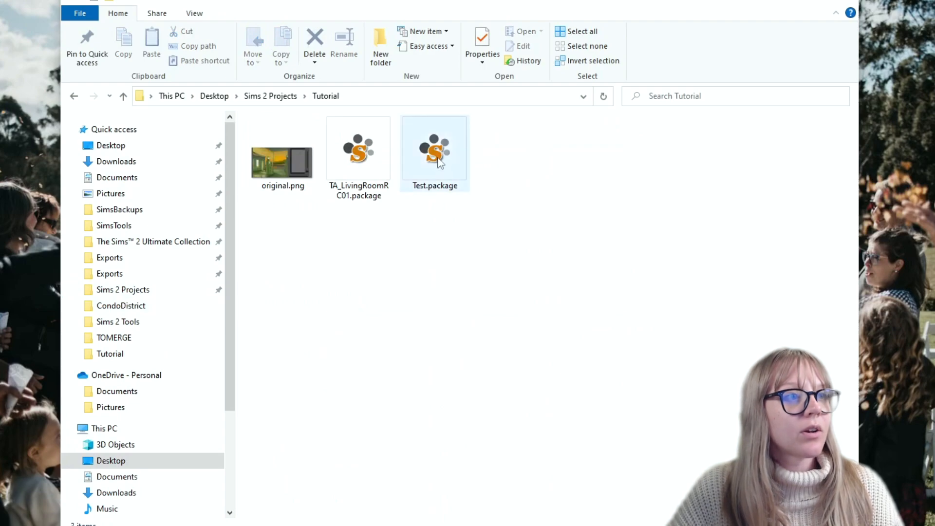
{"action": "key", "text": "Delete"}
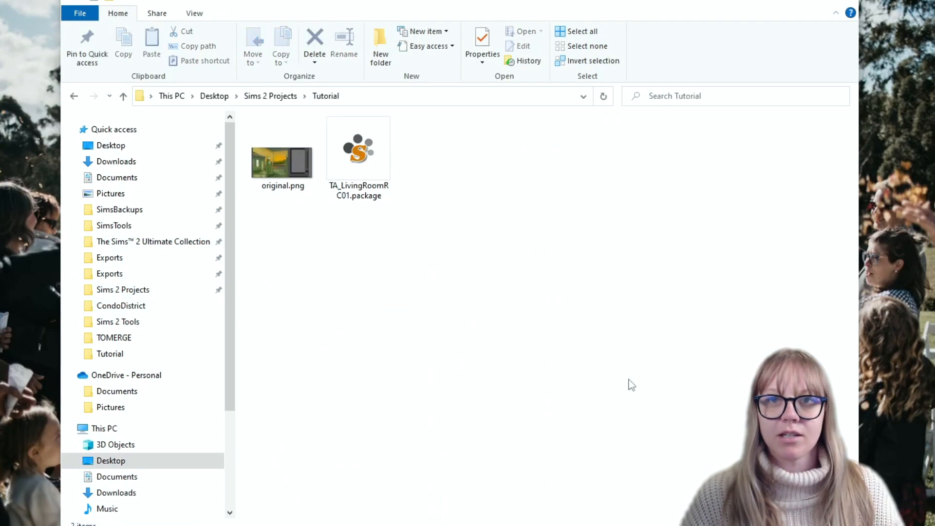
{"action": "left_click", "coordinate": [368, 204]}
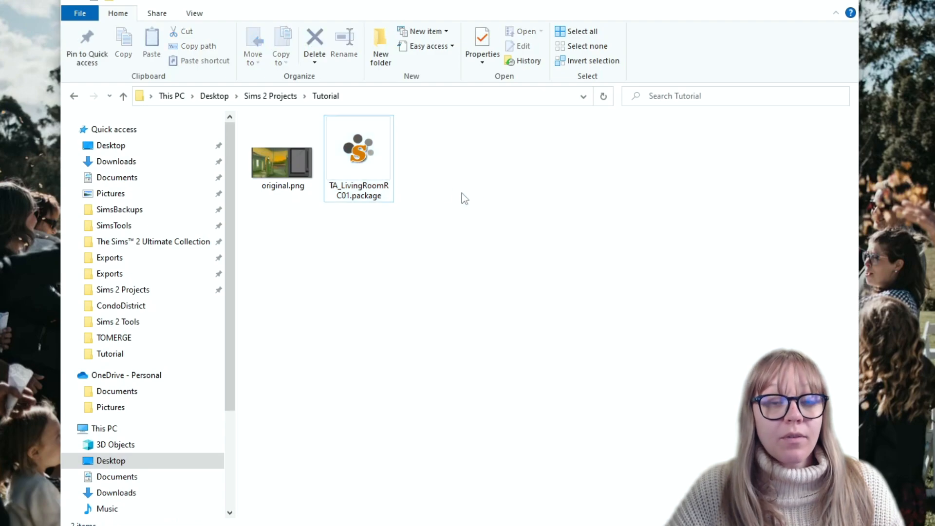
Open original.png from the Tutorial folder in paint.net and enlarge the view of the texture.
{"action": "left_click", "coordinate": [280, 164]}
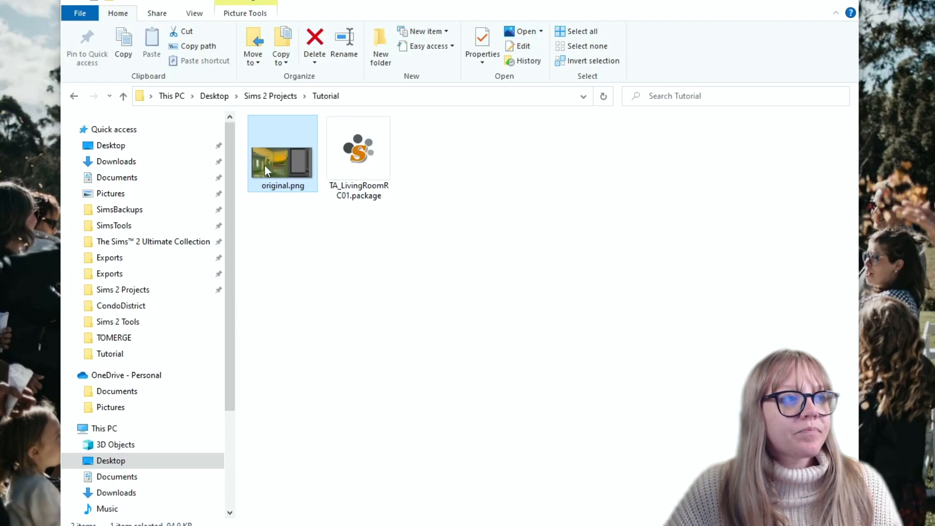
{"action": "left_click", "coordinate": [541, 31]}
{"action": "key", "text": "c"}
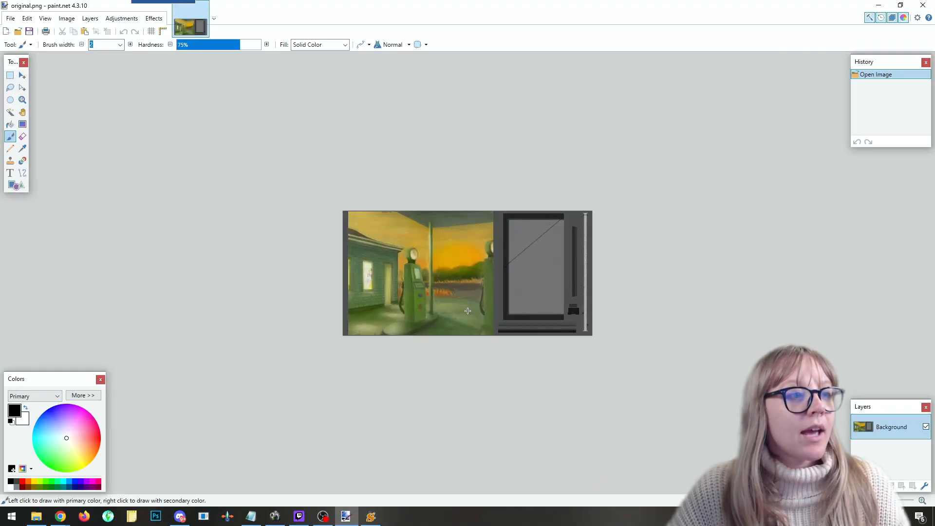
{"action": "scroll", "coordinate": [468, 311], "scroll_direction": "up", "scroll_amount": 2}
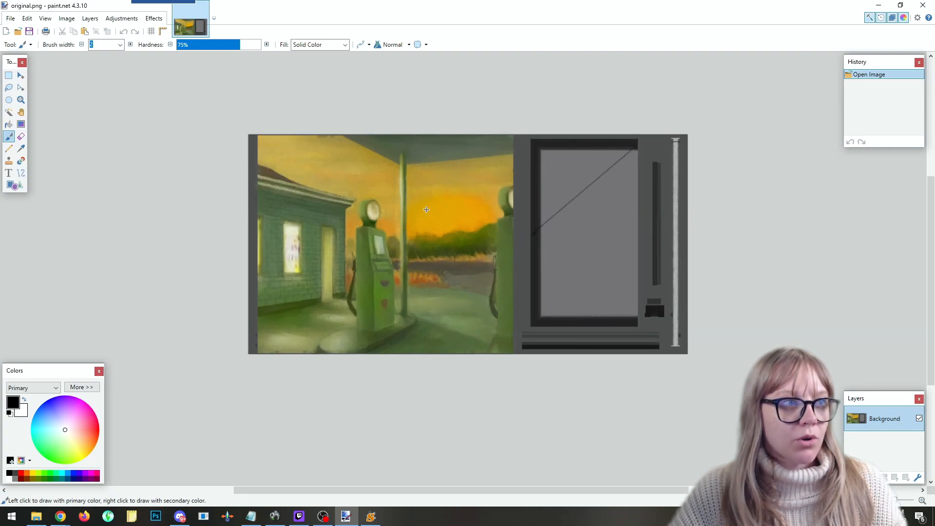
{"action": "scroll", "coordinate": [426, 210], "scroll_direction": "up", "scroll_amount": 2}
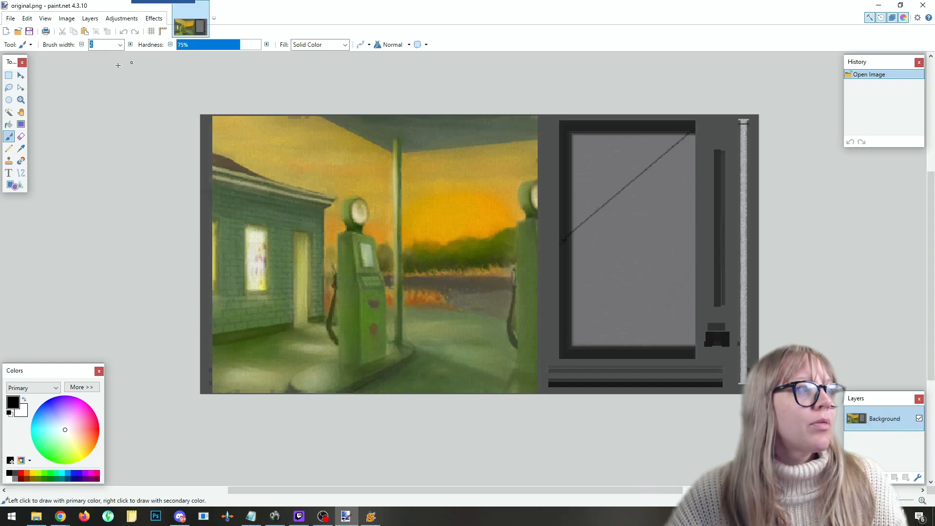
Outline the painting, the frame and the edge strips of the texture with temporary rectangular selections, clearing each one.
{"action": "left_click", "coordinate": [8, 75]}
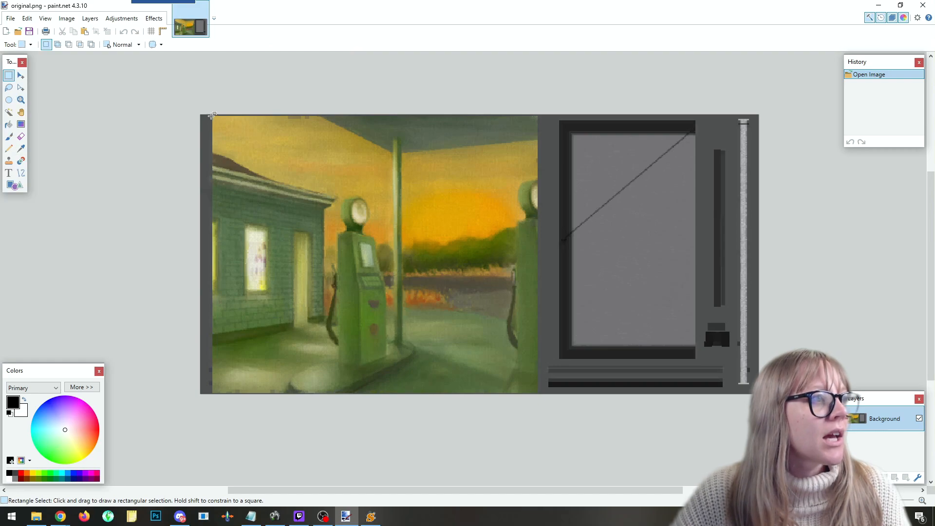
{"action": "mouse_move", "coordinate": [213, 114]}
{"action": "left_mouse_down"}
{"action": "mouse_move", "coordinate": [509, 249]}
{"action": "mouse_move", "coordinate": [538, 395]}
{"action": "left_mouse_up"}
{"action": "left_click", "coordinate": [564, 402]}
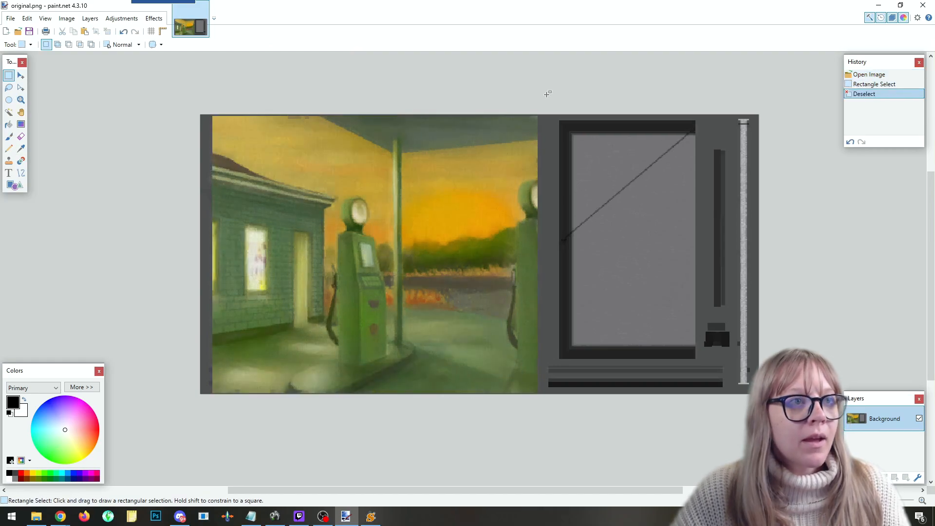
{"action": "left_click_drag", "start_coordinate": [560, 121], "coordinate": [696, 358]}
{"action": "left_click", "coordinate": [702, 403]}
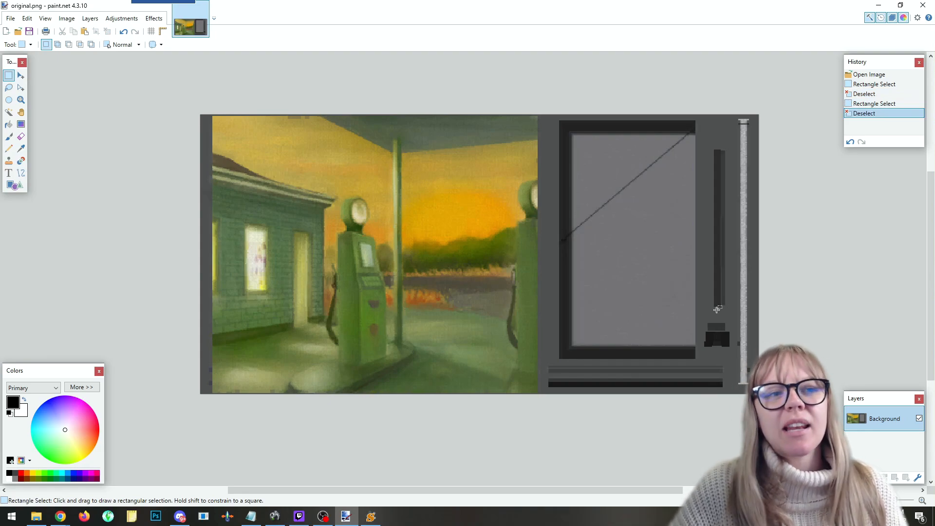
{"action": "left_click_drag", "start_coordinate": [553, 365], "coordinate": [553, 392]}
{"action": "left_click", "coordinate": [588, 429]}
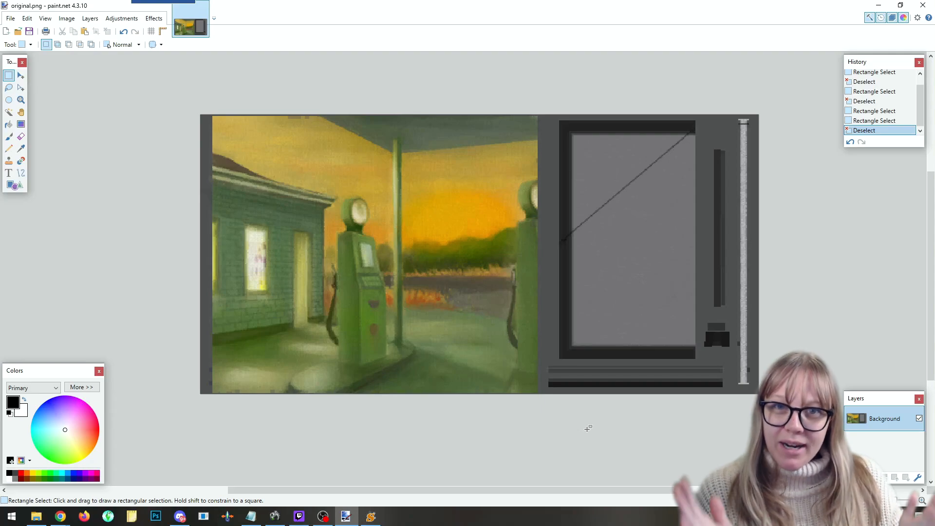
{"action": "left_click_drag", "start_coordinate": [749, 121], "coordinate": [742, 384]}
{"action": "left_click", "coordinate": [680, 349]}
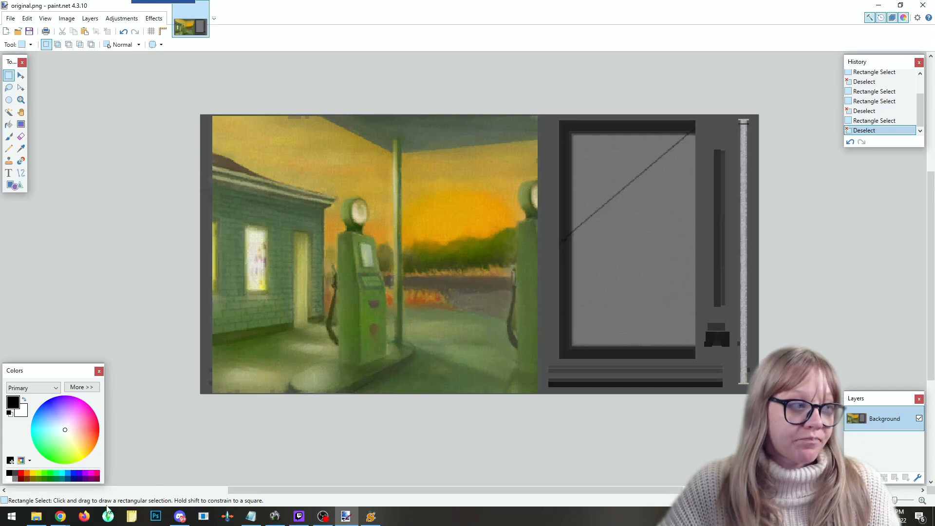
Switch to Chrome and change the Google Images search from abstract modern art to modern art.
{"action": "mouse_move", "coordinate": [60, 516]}
{"action": "left_click", "coordinate": [190, 496]}
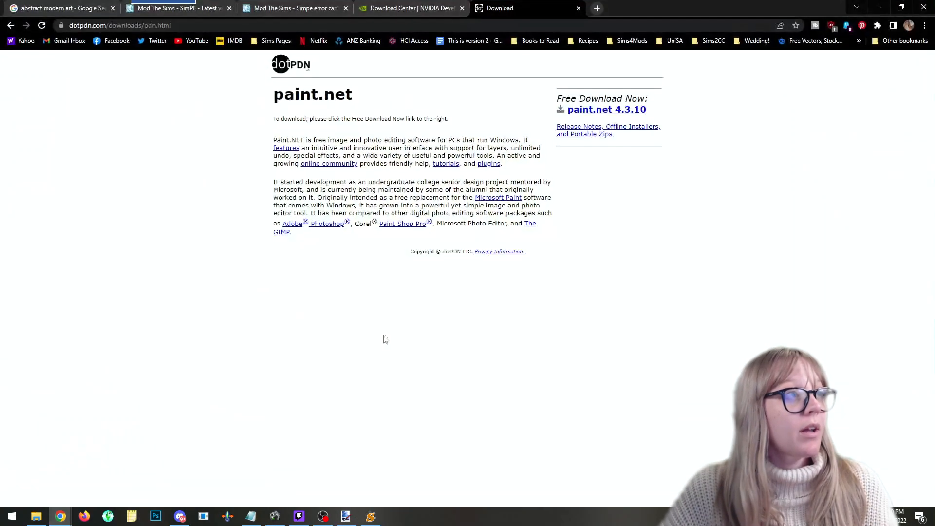
{"action": "left_click", "coordinate": [7, 5]}
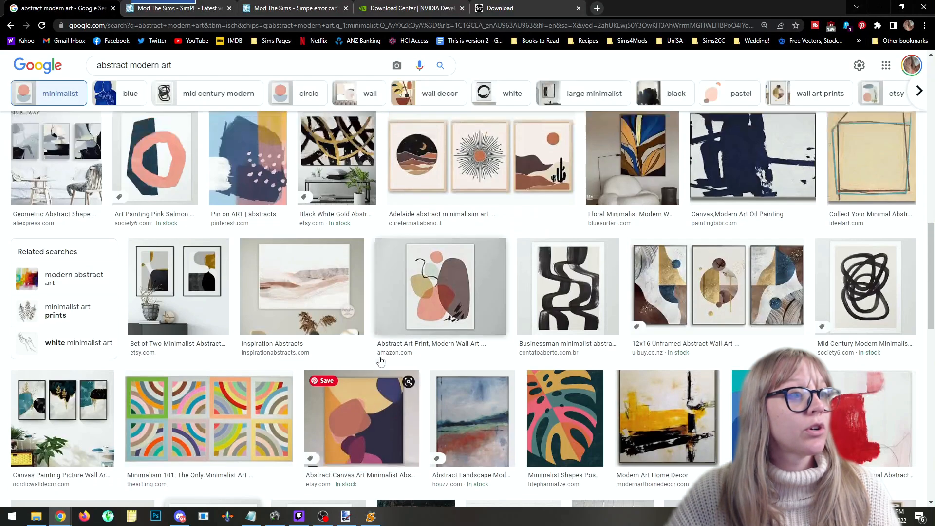
{"action": "scroll", "coordinate": [310, 250], "scroll_direction": "up", "scroll_amount": 2}
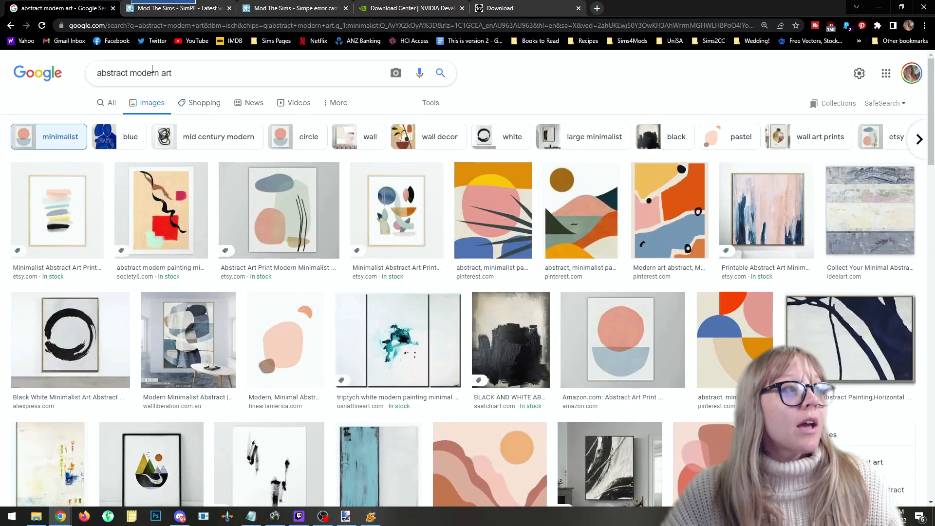
{"action": "double_click", "coordinate": [121, 73]}
{"action": "key", "text": "BackSpace"}
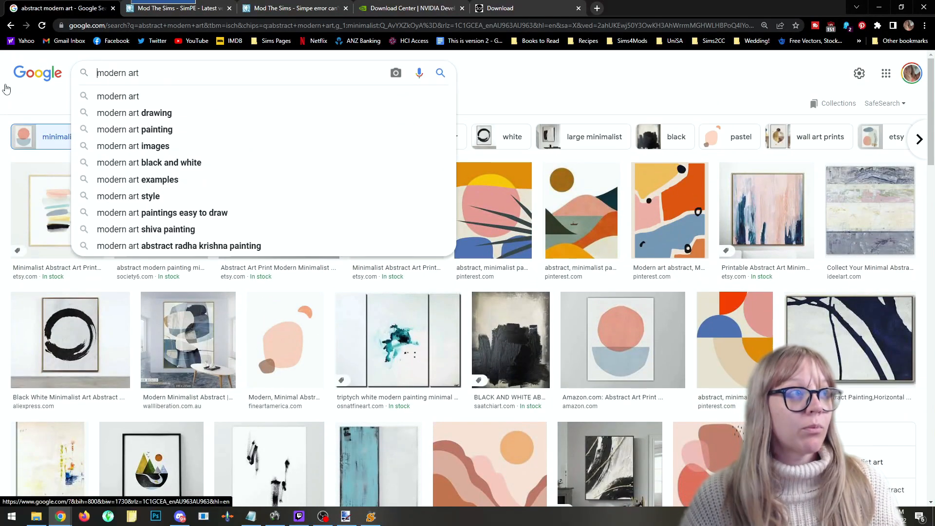
{"action": "key", "text": "Return"}
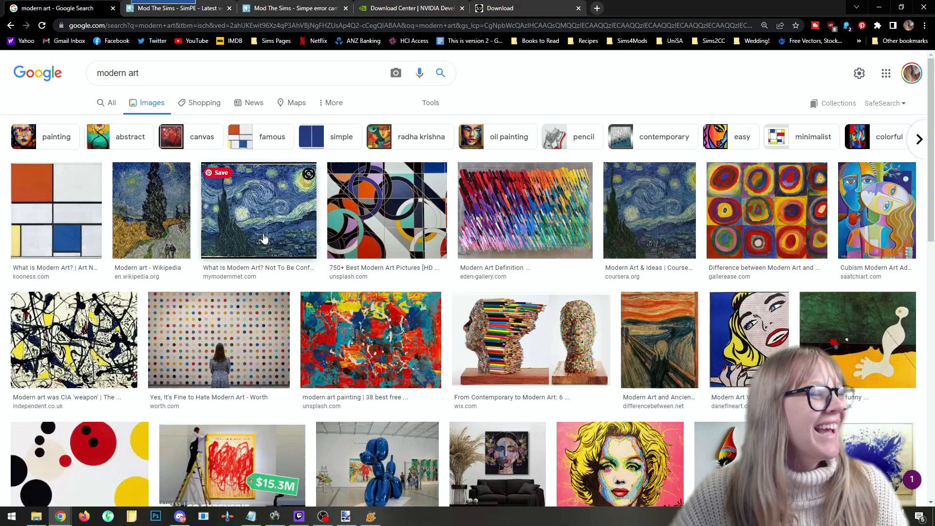
Browse the modern art results and open the pink-and-blue Etsy abstract and the grey Dreamstime abstract in new tabs.
{"action": "scroll", "coordinate": [263, 238], "scroll_direction": "down", "scroll_amount": 8}
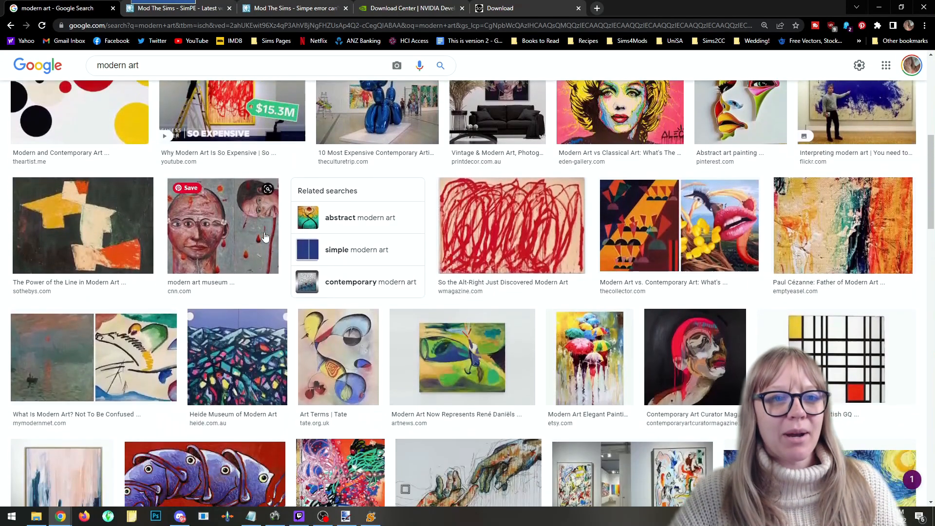
{"action": "scroll", "coordinate": [264, 237], "scroll_direction": "down", "scroll_amount": 2}
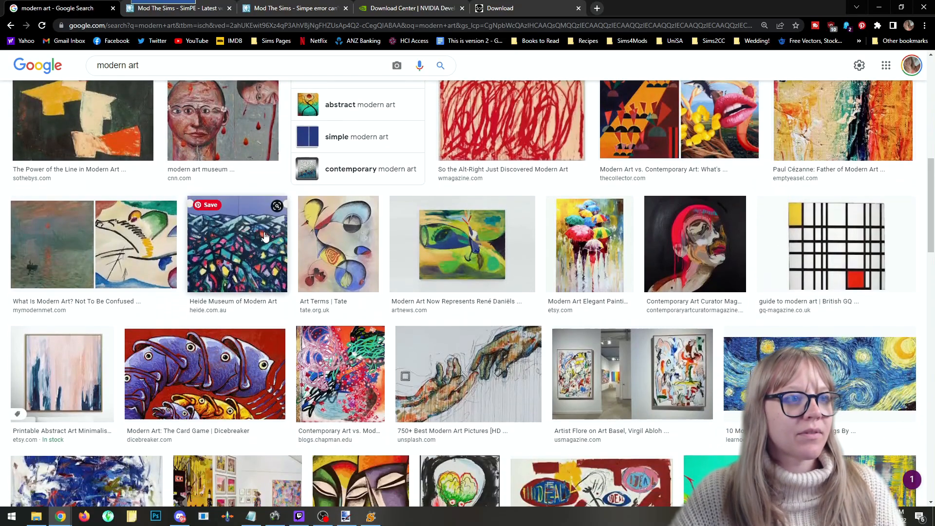
{"action": "scroll", "coordinate": [265, 237], "scroll_direction": "down", "scroll_amount": 2}
{"action": "scroll", "coordinate": [265, 237], "scroll_direction": "down", "scroll_amount": 2}
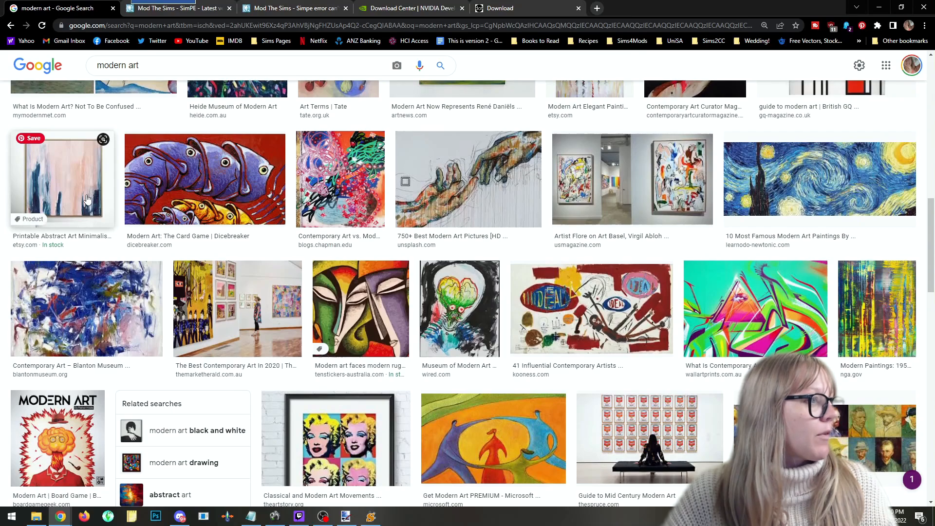
{"action": "middle_click", "coordinate": [87, 199]}
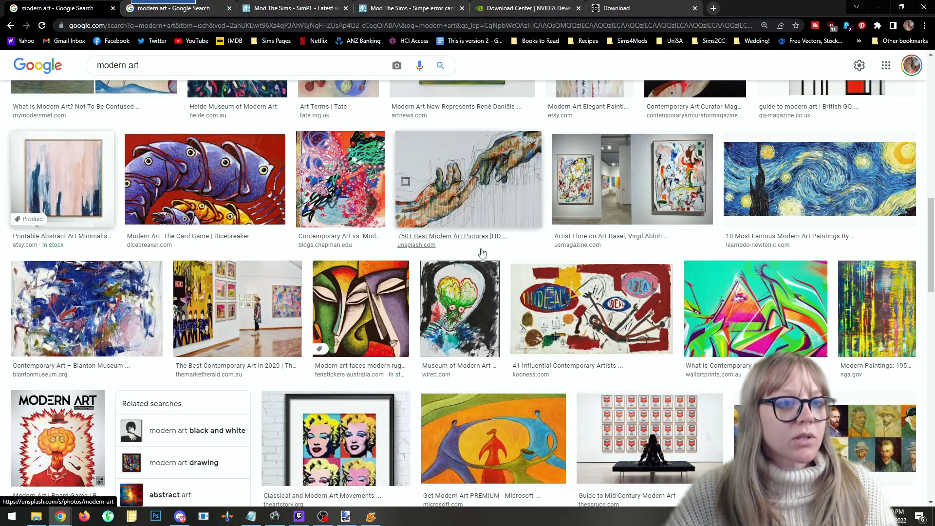
{"action": "scroll", "coordinate": [481, 253], "scroll_direction": "down", "scroll_amount": 2}
{"action": "scroll", "coordinate": [481, 253], "scroll_direction": "down", "scroll_amount": 4}
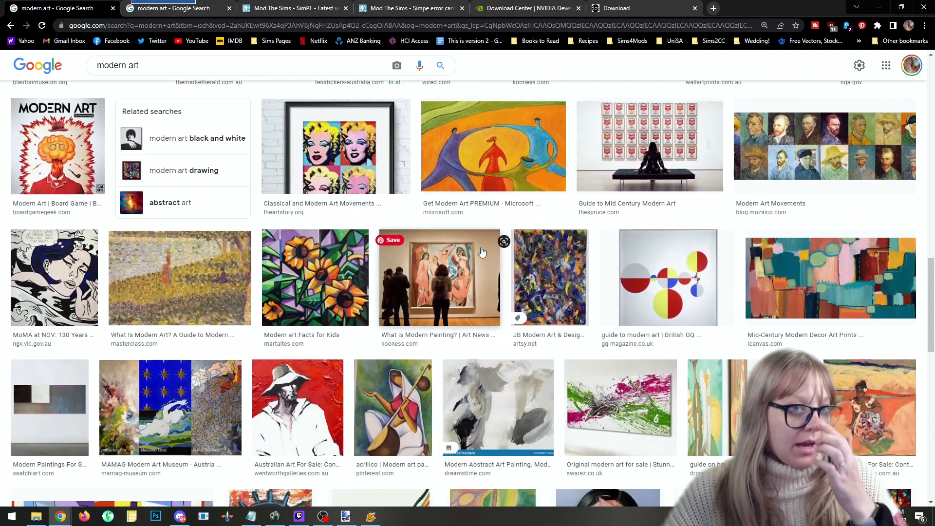
{"action": "scroll", "coordinate": [481, 252], "scroll_direction": "down", "scroll_amount": 1}
{"action": "middle_click", "coordinate": [501, 377]}
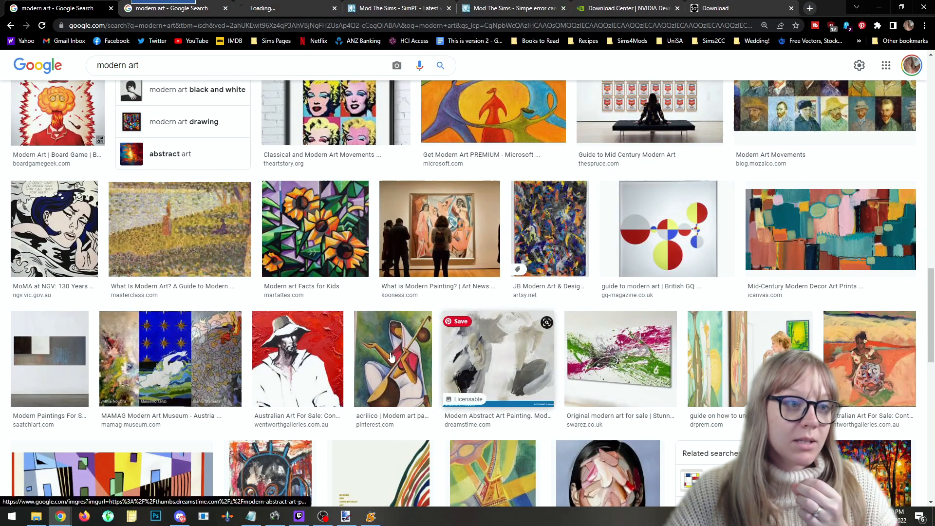
Inspect the enlarged previews of the Etsy and Dreamstime paintings and close the watermarked Dreamstime one.
{"action": "left_click", "coordinate": [198, 8]}
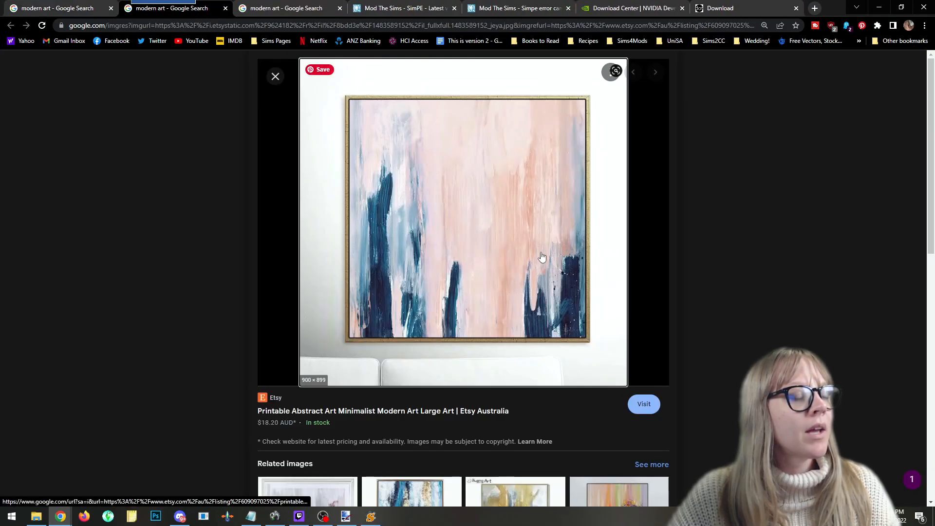
{"action": "left_click", "coordinate": [283, 12]}
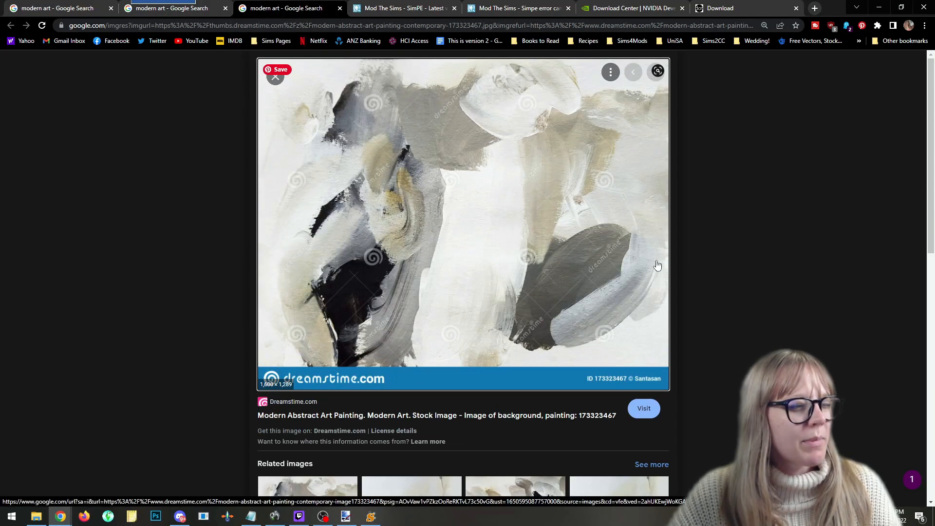
{"action": "scroll", "coordinate": [665, 264], "scroll_direction": "down", "scroll_amount": 4}
{"action": "scroll", "coordinate": [434, 73], "scroll_direction": "up", "scroll_amount": 3}
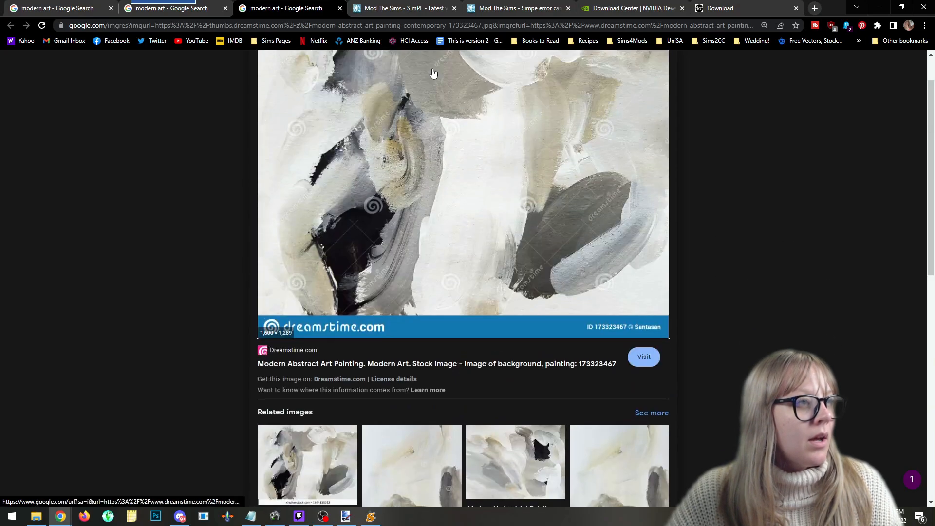
{"action": "left_click", "coordinate": [340, 9]}
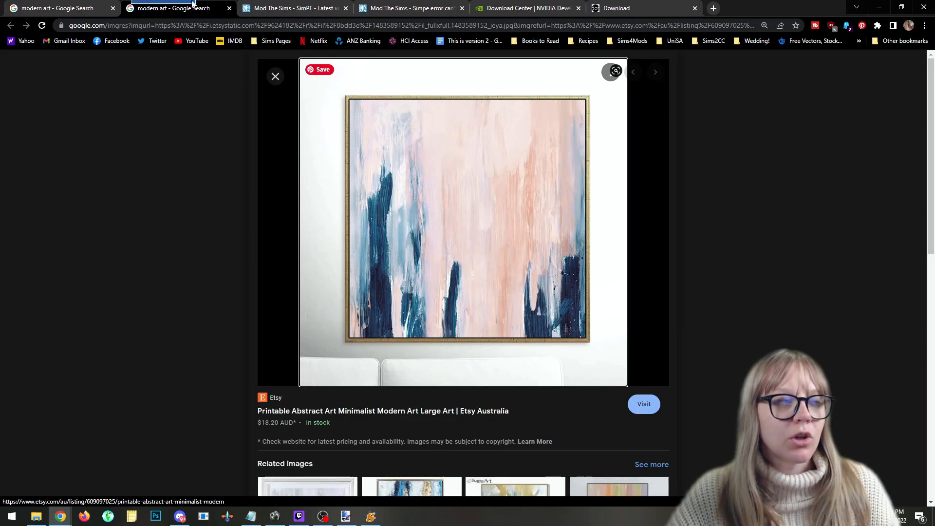
{"action": "left_click", "coordinate": [90, 8]}
{"action": "scroll", "coordinate": [399, 181], "scroll_direction": "up", "scroll_amount": 5}
{"action": "scroll", "coordinate": [398, 179], "scroll_direction": "up", "scroll_amount": 10}
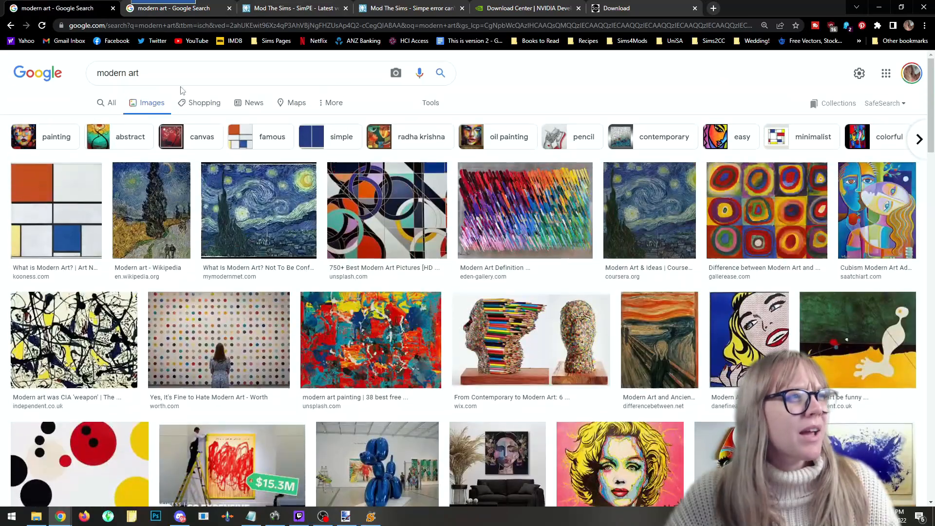
{"action": "left_click", "coordinate": [169, 76]}
{"action": "key", "text": "ctrl+a"}
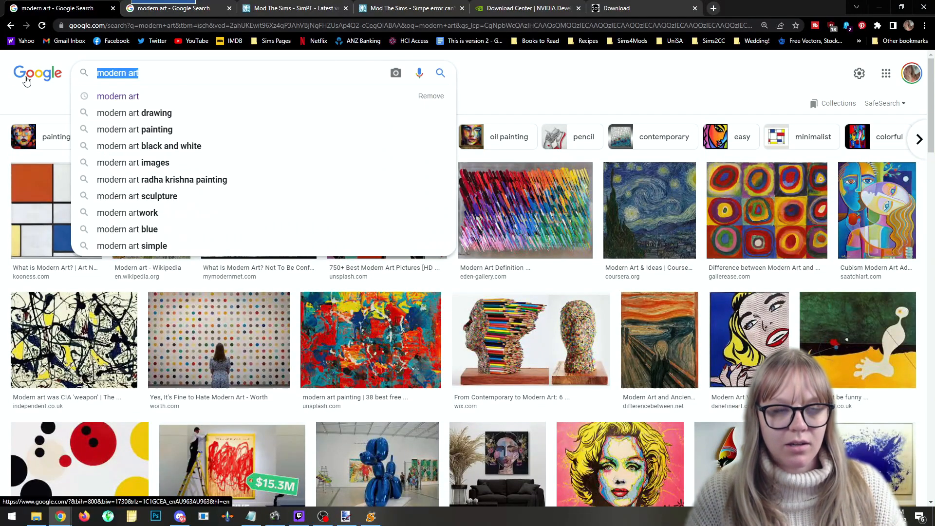
Open the Pixabay site in a new browser tab and go to its Photos section.
{"action": "left_click", "coordinate": [714, 9]}
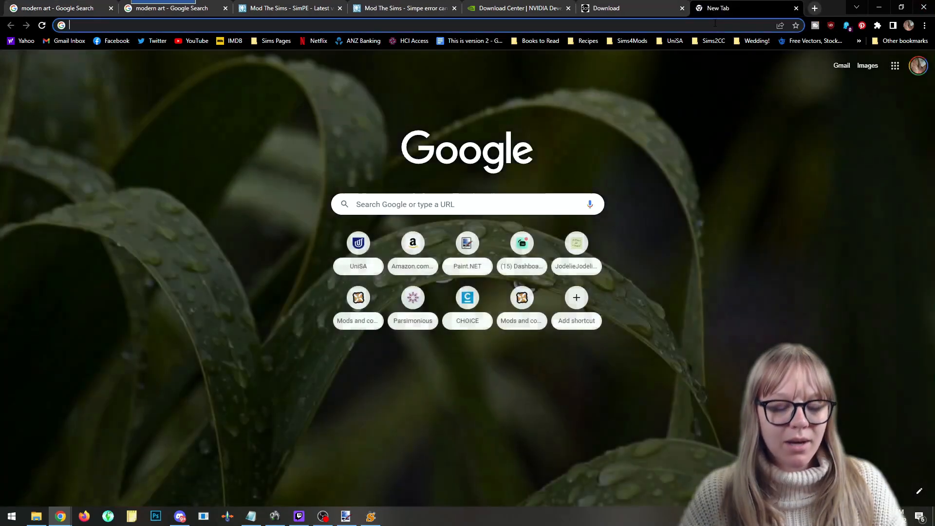
{"action": "type", "text": "pixabay.com/music/search/duration/240-480/"}
{"action": "key", "text": "Return"}
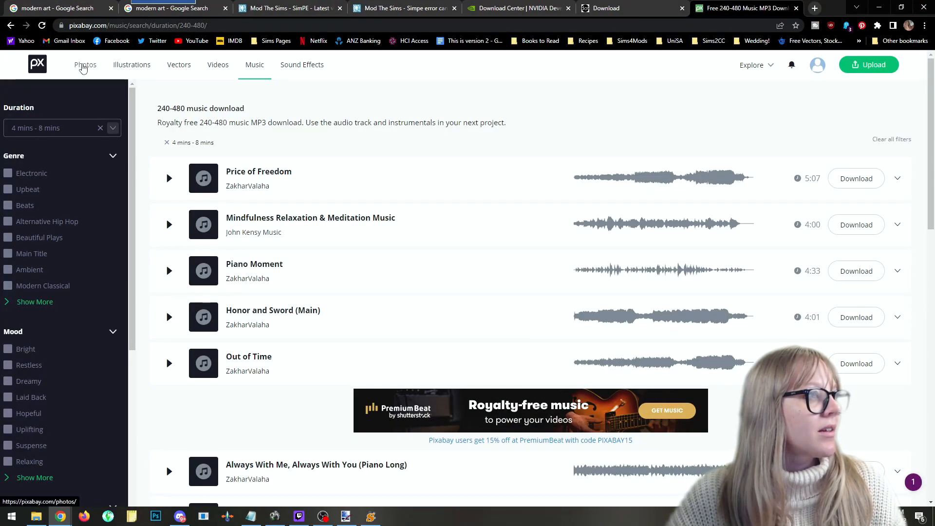
{"action": "left_click", "coordinate": [94, 65]}
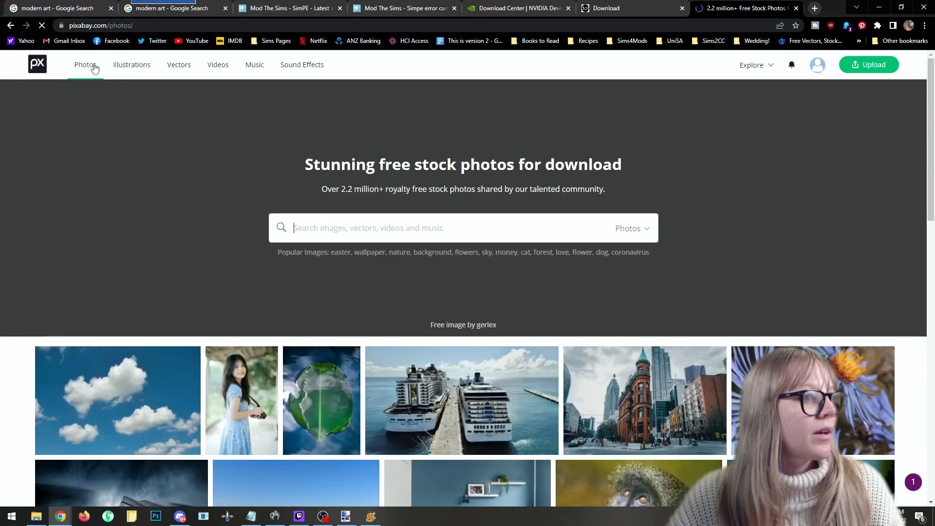
Browse Pixabay's free photos and its Illustrations section for artwork suitable for the painting.
{"action": "scroll", "coordinate": [375, 242], "scroll_direction": "down", "scroll_amount": 4}
{"action": "scroll", "coordinate": [375, 243], "scroll_direction": "down", "scroll_amount": 3}
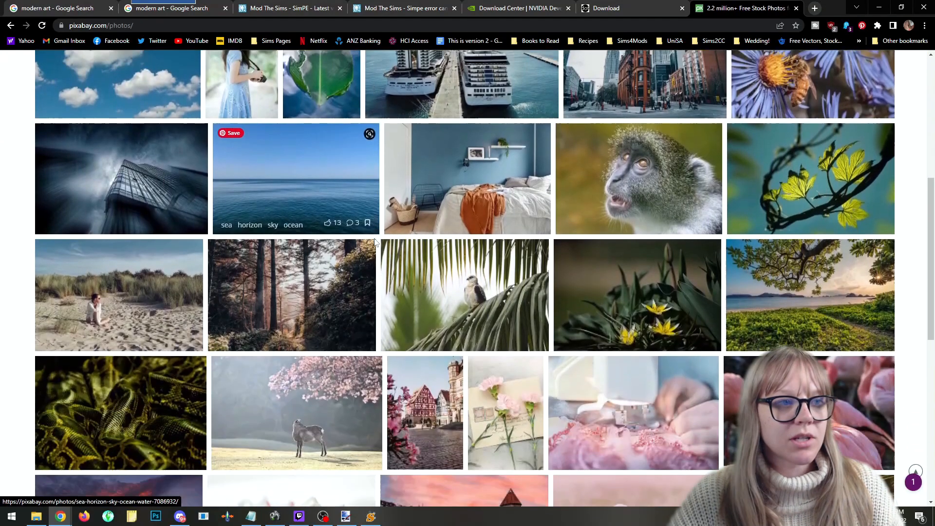
{"action": "scroll", "coordinate": [375, 243], "scroll_direction": "down", "scroll_amount": 5}
{"action": "scroll", "coordinate": [375, 243], "scroll_direction": "up", "scroll_amount": 5}
{"action": "scroll", "coordinate": [375, 242], "scroll_direction": "up", "scroll_amount": 6}
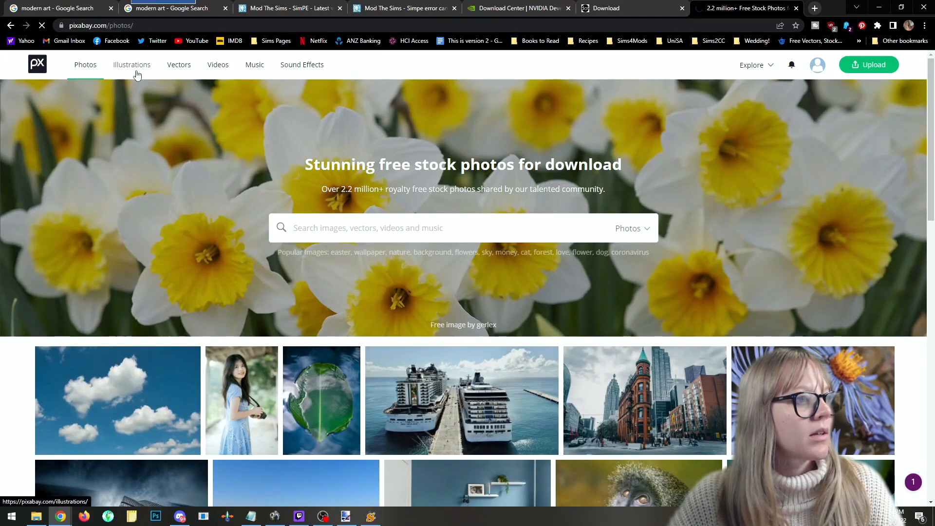
{"action": "scroll", "coordinate": [406, 174], "scroll_direction": "down", "scroll_amount": 4}
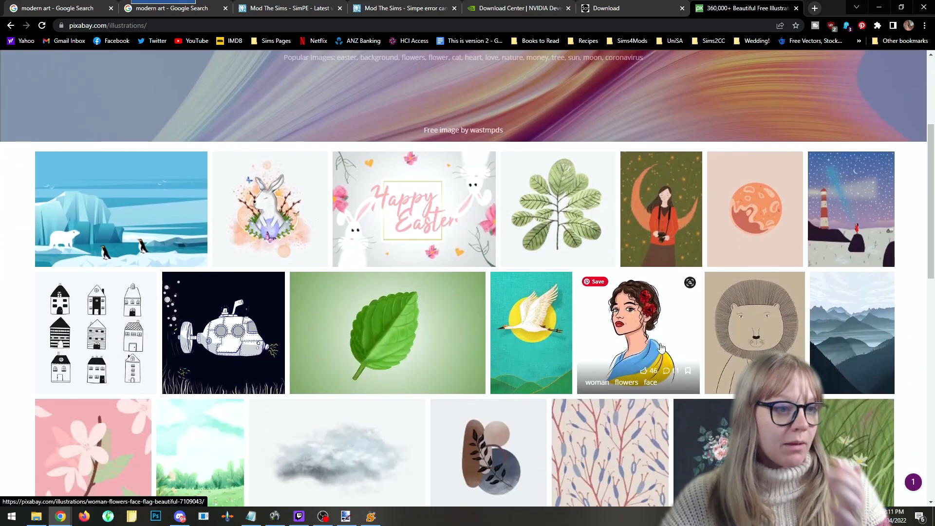
Browse Pixabay's illustrations and open the page of the green leaf branch artwork.
{"action": "scroll", "coordinate": [661, 347], "scroll_direction": "down", "scroll_amount": 3}
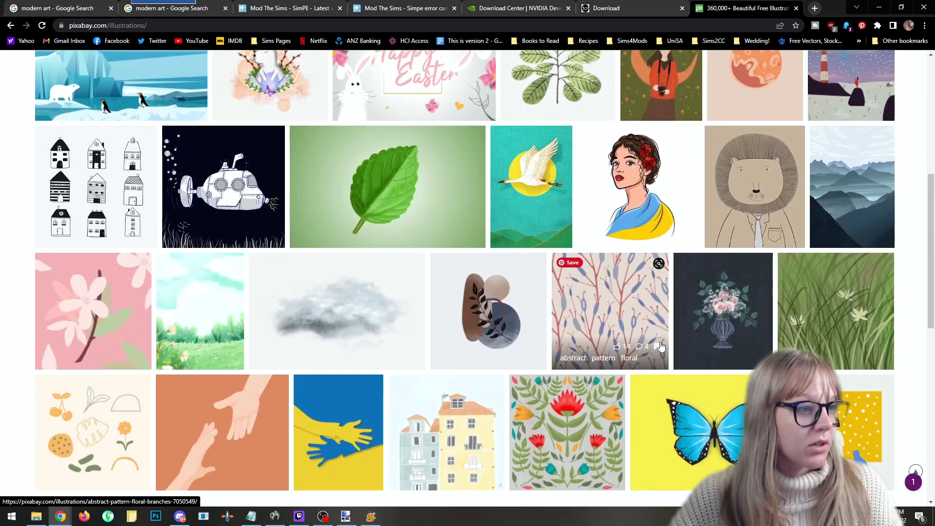
{"action": "scroll", "coordinate": [661, 347], "scroll_direction": "up", "scroll_amount": 3}
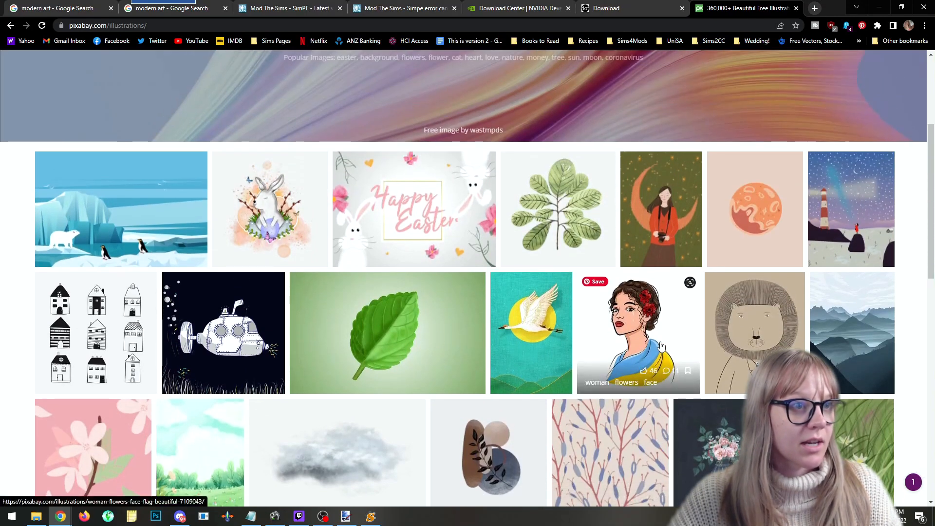
{"action": "left_click", "coordinate": [580, 212]}
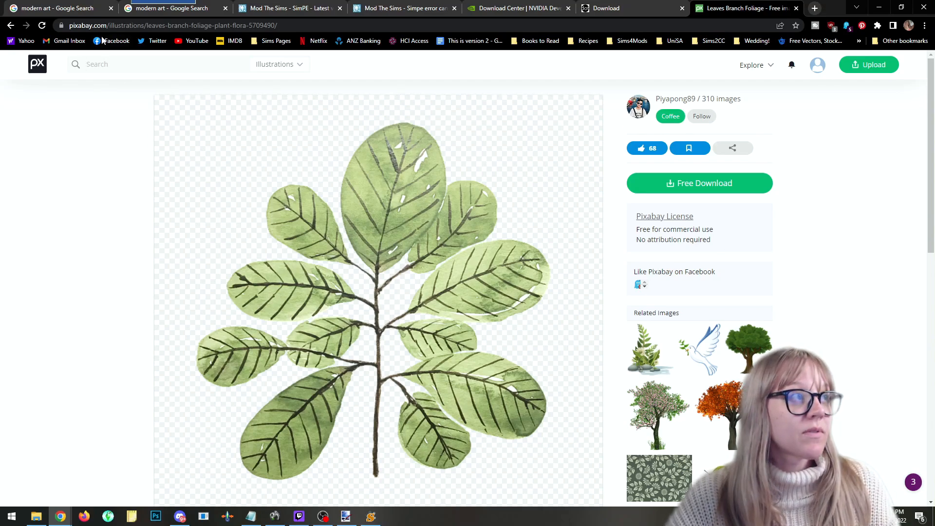
Revisit the Google modern art results, preview the EmptyEasel orange-and-teal abstract in a new tab, and close that preview.
{"action": "left_click", "coordinate": [58, 8]}
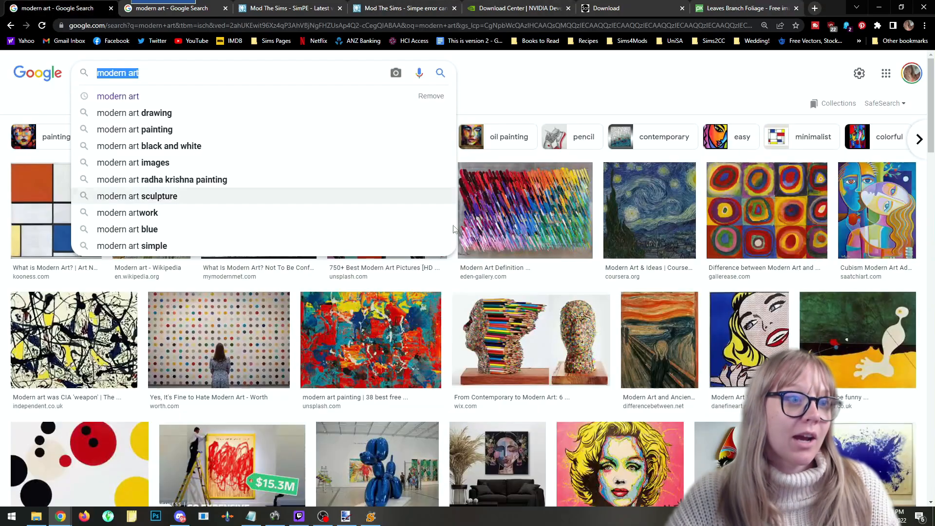
{"action": "scroll", "coordinate": [748, 326], "scroll_direction": "down", "scroll_amount": 1}
{"action": "scroll", "coordinate": [747, 326], "scroll_direction": "down", "scroll_amount": 7}
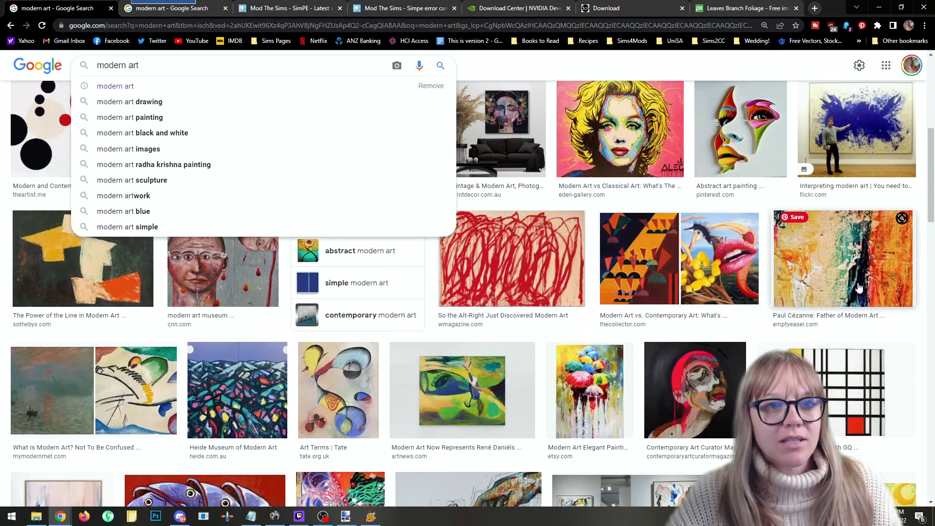
{"action": "left_click", "coordinate": [203, 9]}
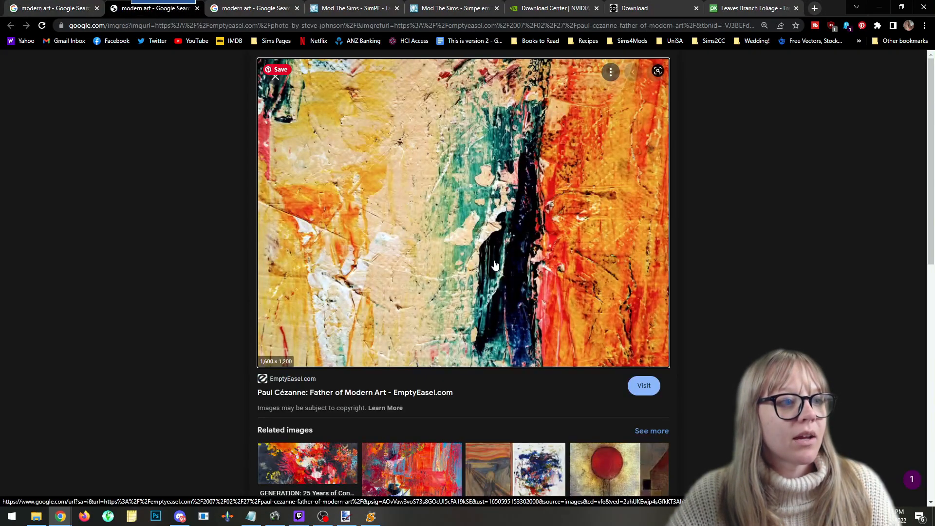
{"action": "left_click", "coordinate": [196, 8]}
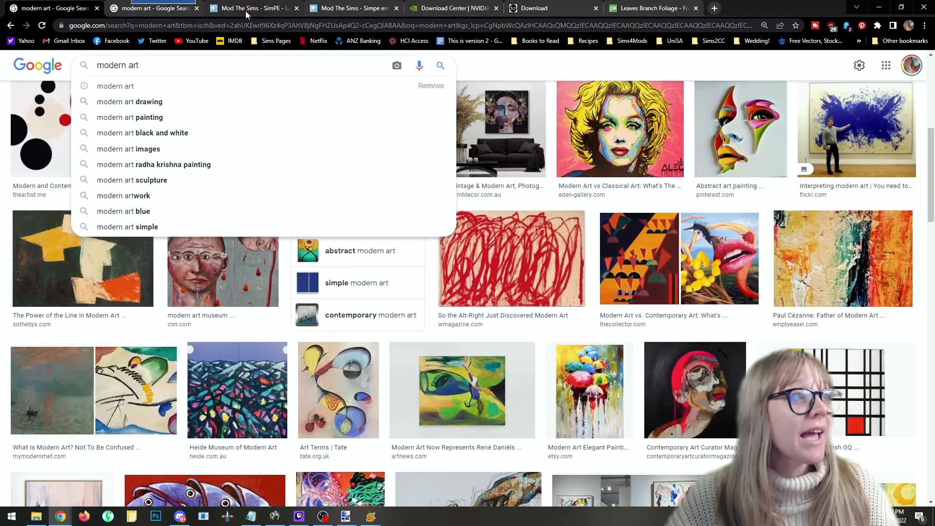
Review the licence and image details of Pixabay's leaf branch artwork and return to the illustrations overview.
{"action": "left_click", "coordinate": [643, 8]}
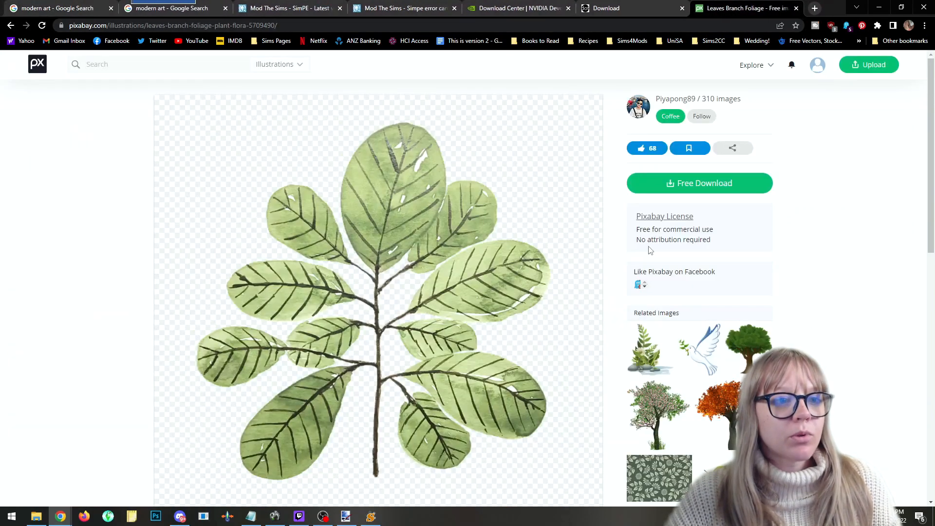
{"action": "scroll", "coordinate": [446, 314], "scroll_direction": "down", "scroll_amount": 4}
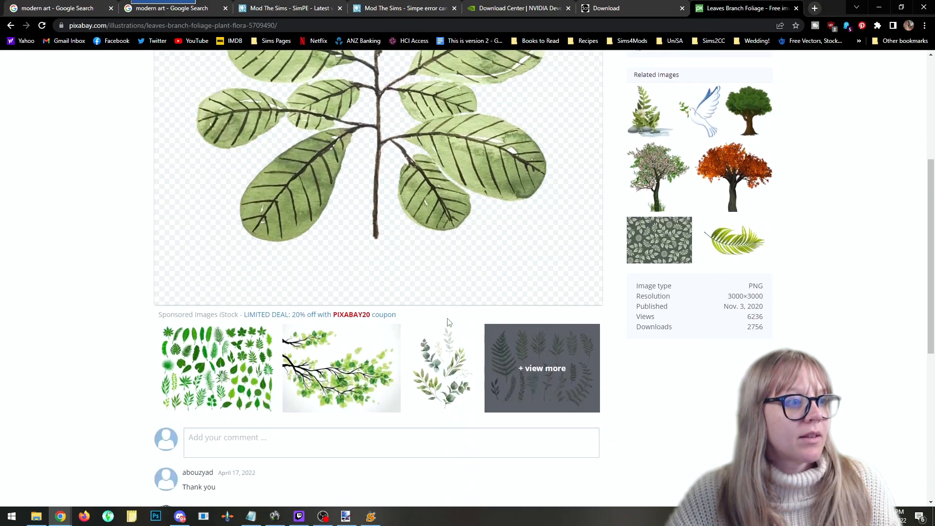
{"action": "scroll", "coordinate": [446, 315], "scroll_direction": "up", "scroll_amount": 4}
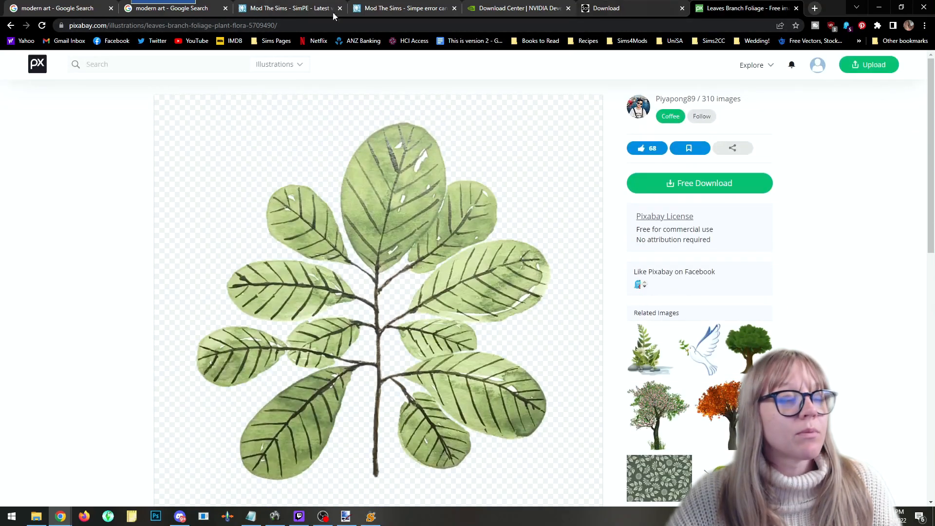
{"action": "left_click", "coordinate": [10, 25]}
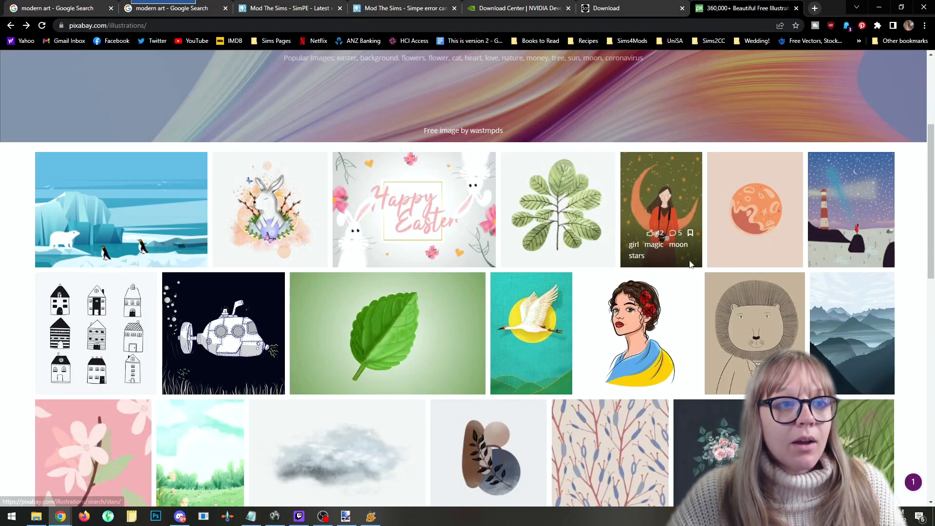
Open Pixabay's illustration of the woman with red flowers in a new tab and bring up its free download sizes.
{"action": "scroll", "coordinate": [721, 269], "scroll_direction": "down", "scroll_amount": 1}
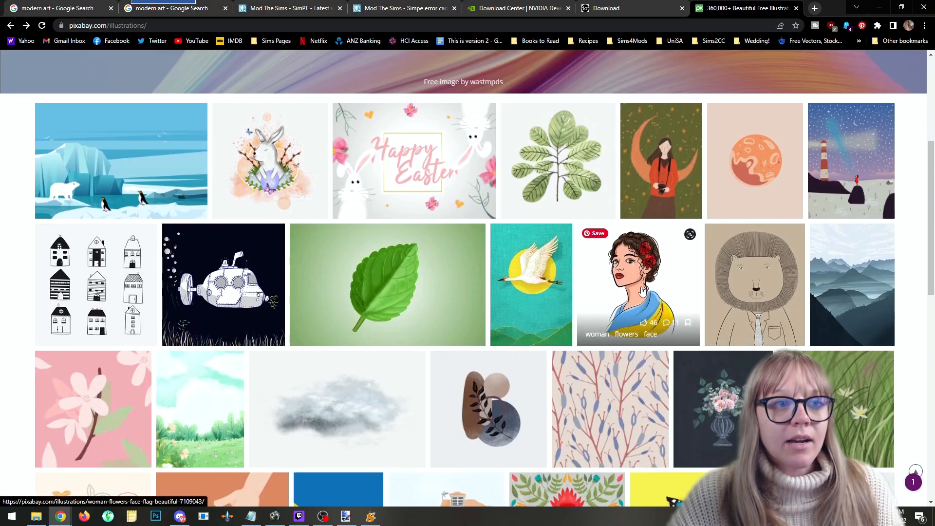
{"action": "middle_click", "coordinate": [684, 265]}
{"action": "key", "text": "ctrl+Tab"}
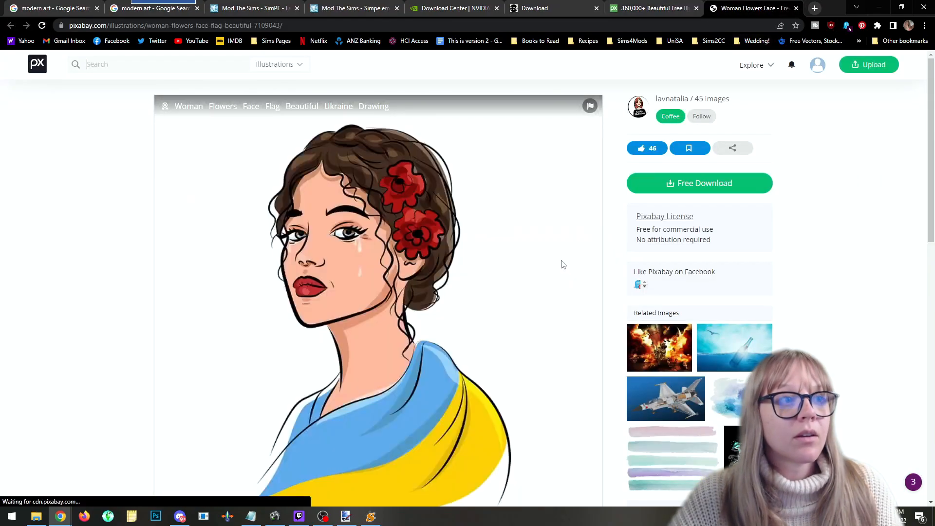
{"action": "scroll", "coordinate": [491, 253], "scroll_direction": "down", "scroll_amount": 1}
{"action": "scroll", "coordinate": [494, 257], "scroll_direction": "up", "scroll_amount": 1}
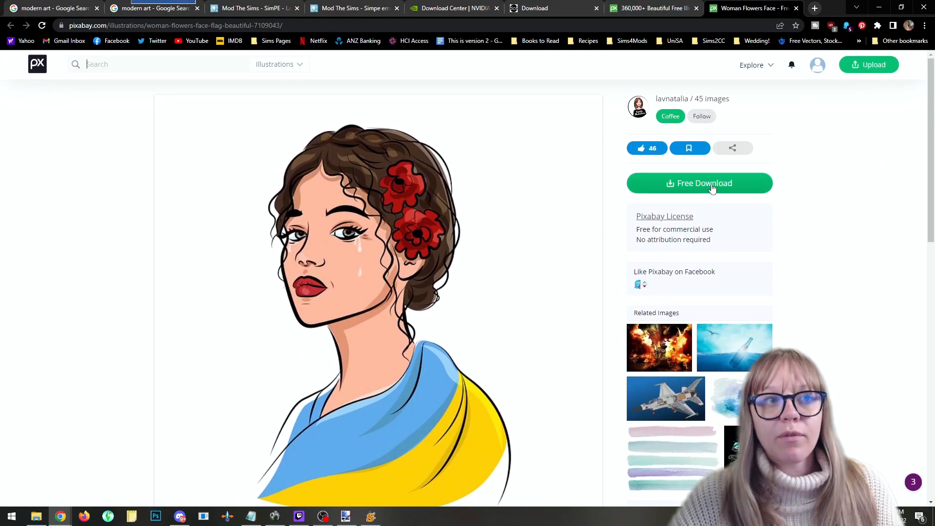
{"action": "left_click", "coordinate": [712, 189]}
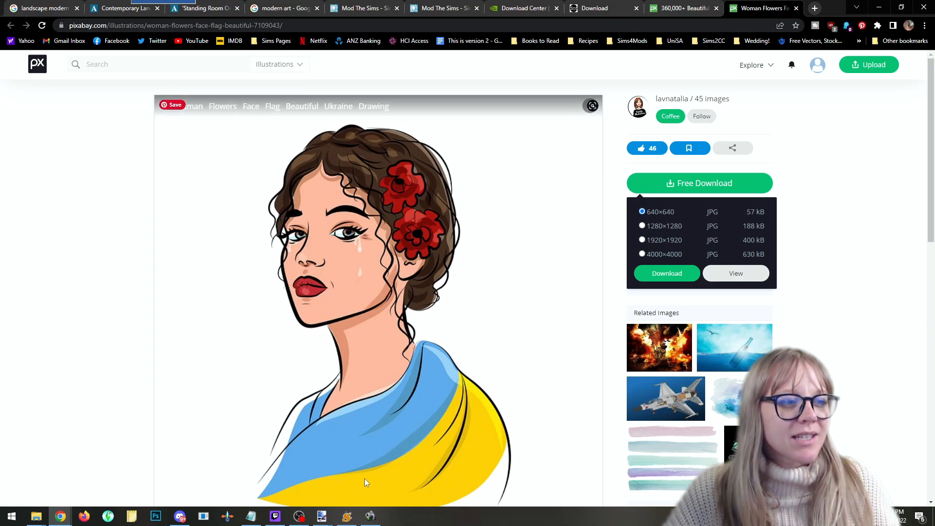
Switch to paint.net and check the canvas size of original.png without changing it.
{"action": "mouse_move", "coordinate": [322, 516]}
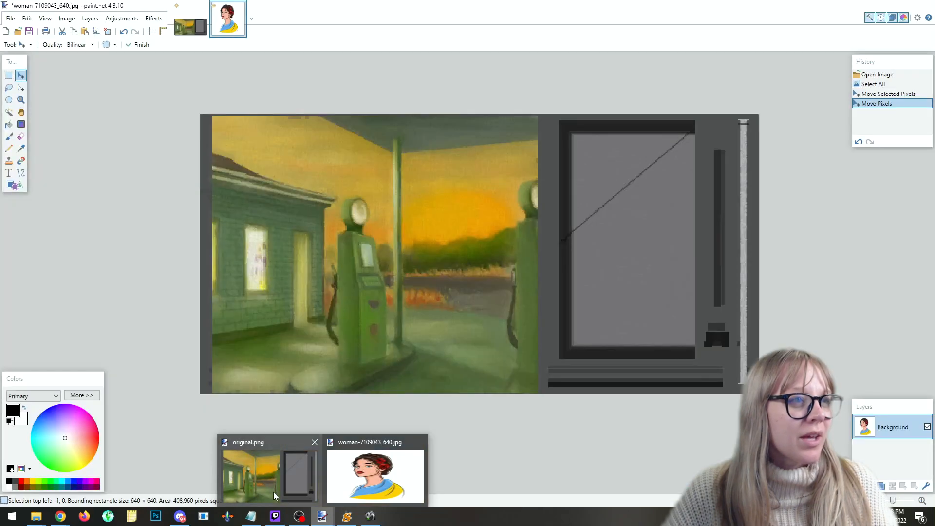
{"action": "left_click", "coordinate": [273, 492]}
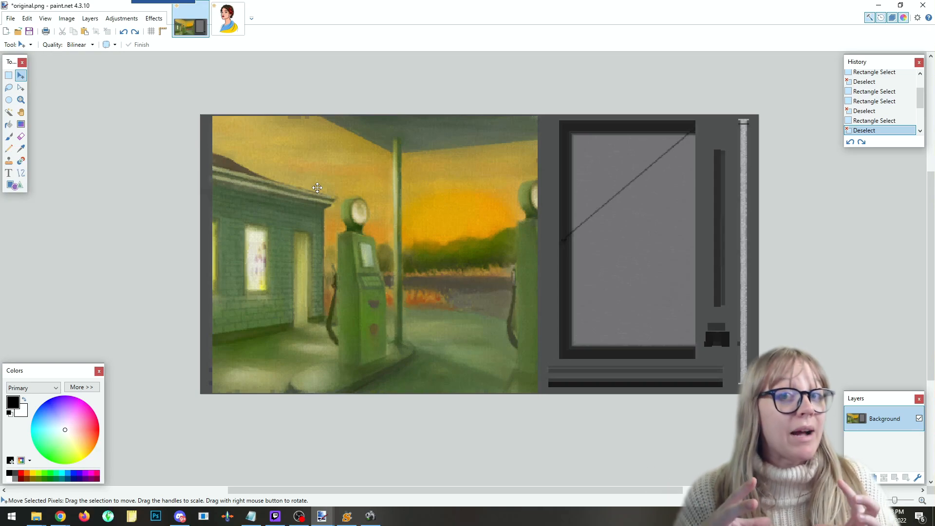
{"action": "left_click", "coordinate": [67, 18]}
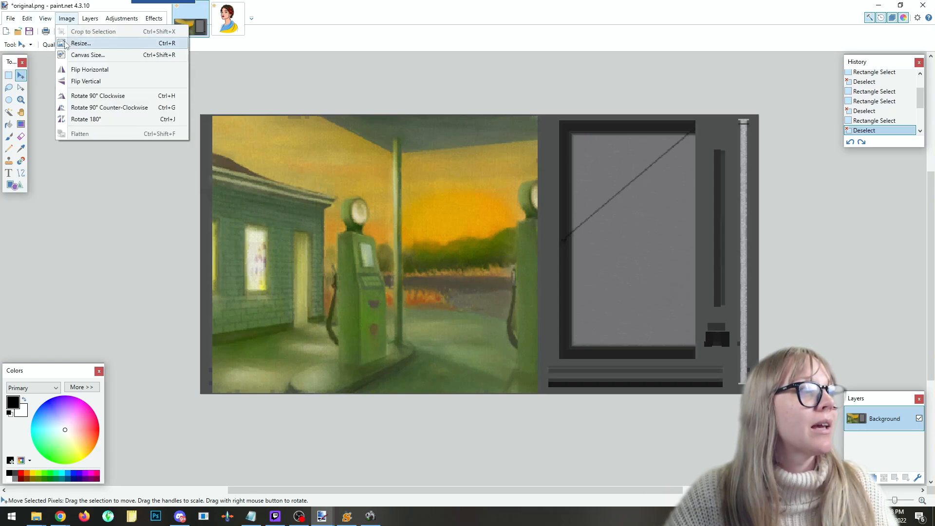
{"action": "left_click", "coordinate": [68, 55]}
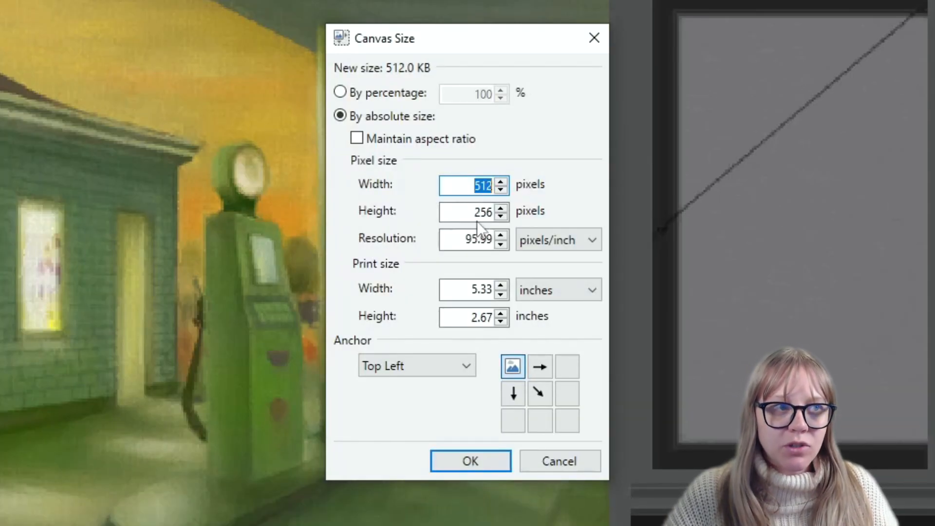
{"action": "left_click", "coordinate": [573, 471]}
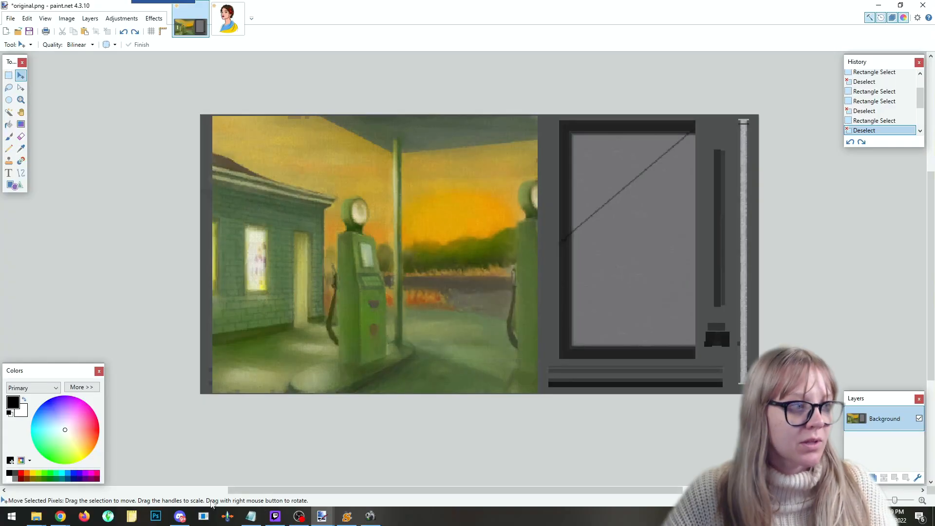
Switch back to Chrome to review the woman illustration's download sizes on Pixabay and close the size options.
{"action": "mouse_move", "coordinate": [60, 516]}
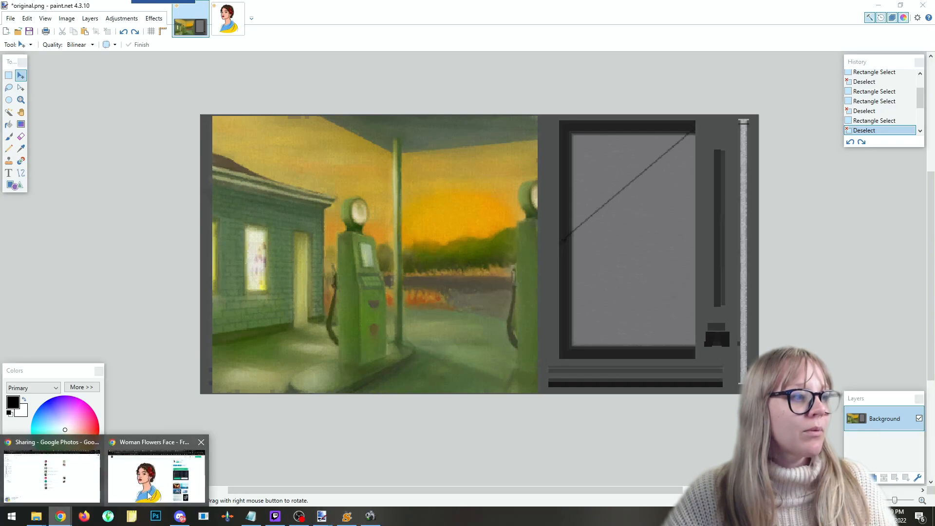
{"action": "left_click", "coordinate": [149, 495]}
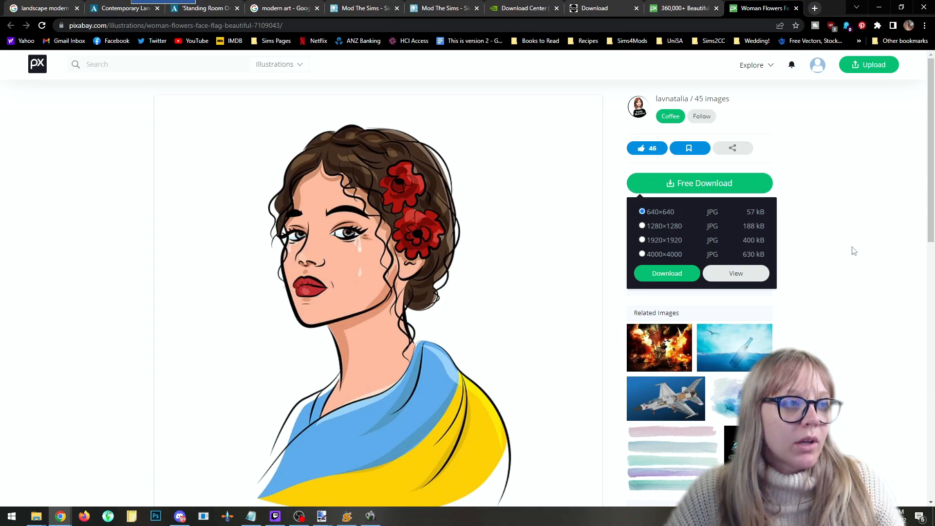
{"action": "left_click", "coordinate": [866, 263]}
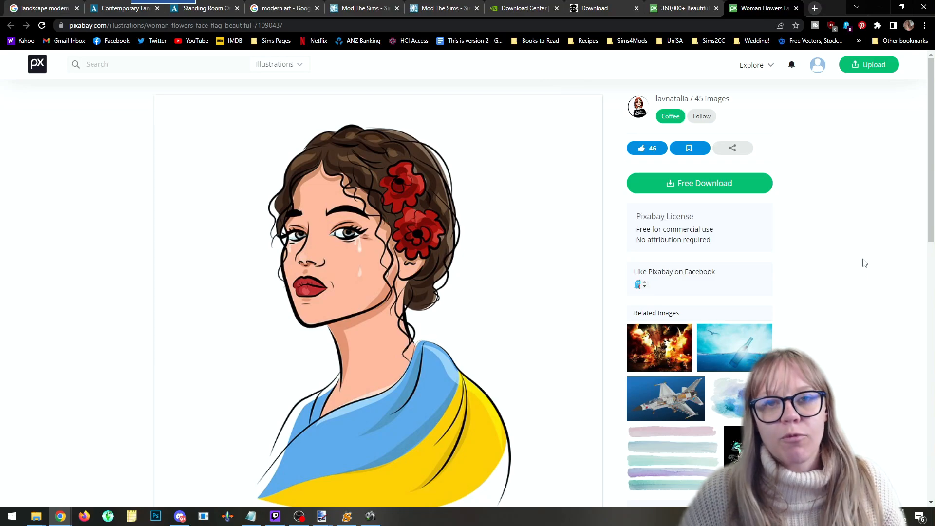
Switch to paint.net, finish the pending move in the woman image, and select the entire picture with a rectangular selection.
{"action": "mouse_move", "coordinate": [321, 517]}
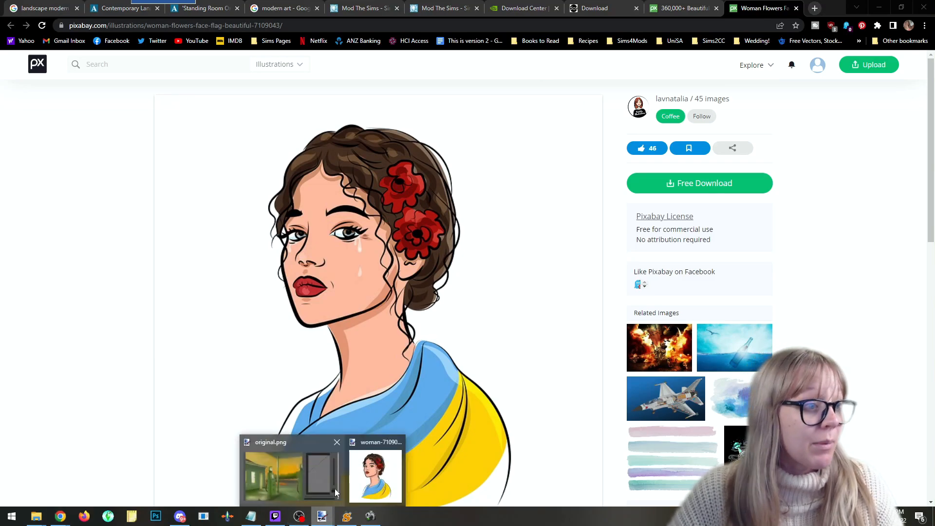
{"action": "left_click", "coordinate": [300, 475]}
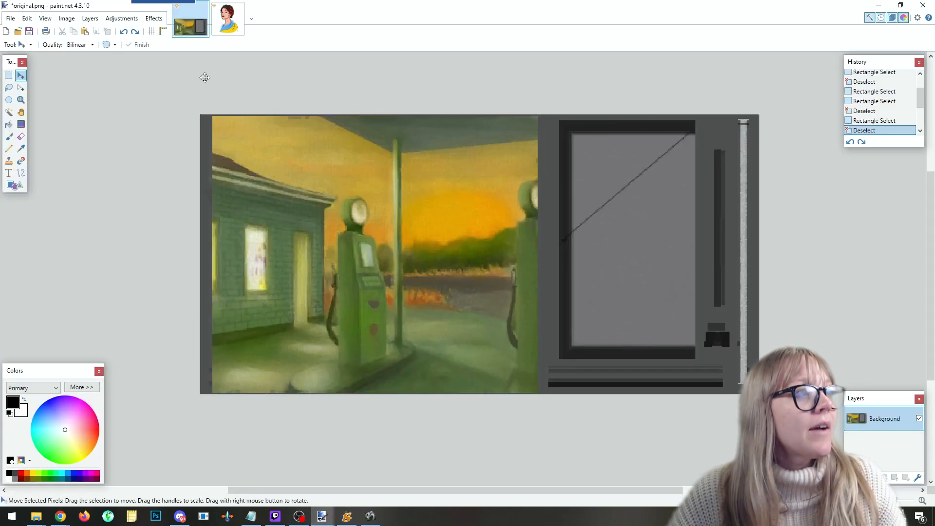
{"action": "left_click", "coordinate": [228, 27]}
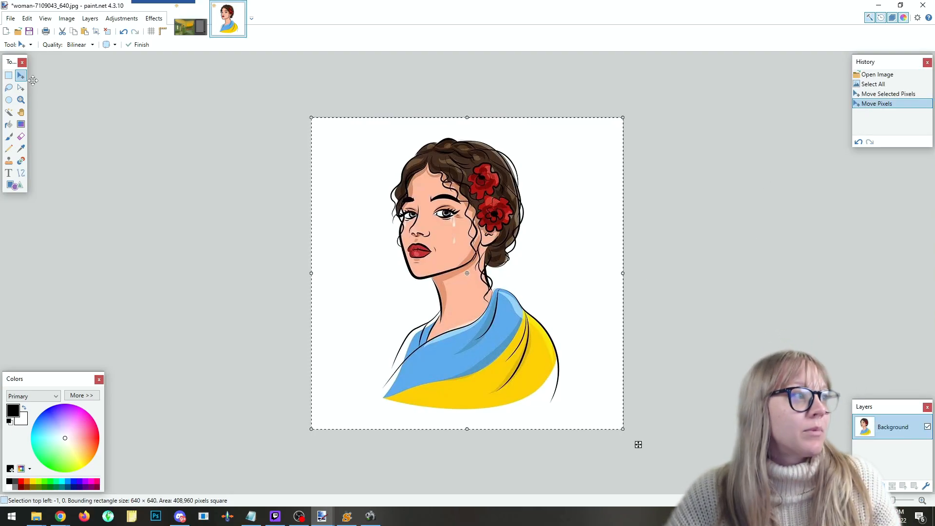
{"action": "left_click", "coordinate": [9, 75]}
{"action": "left_click", "coordinate": [93, 112]}
{"action": "left_click_drag", "start_coordinate": [290, 99], "coordinate": [655, 448]}
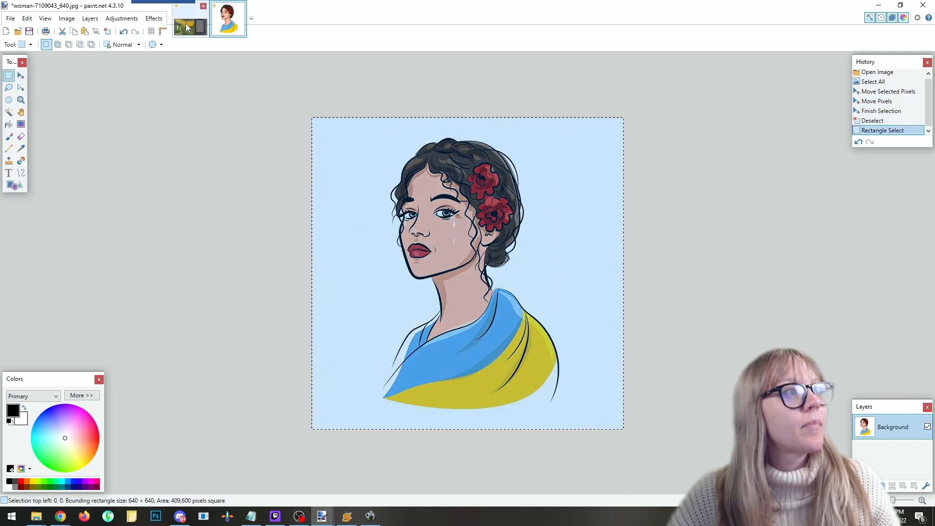
Add a new layer to original.png and paste the woman picture onto it, keeping the canvas size.
{"action": "left_click", "coordinate": [193, 23]}
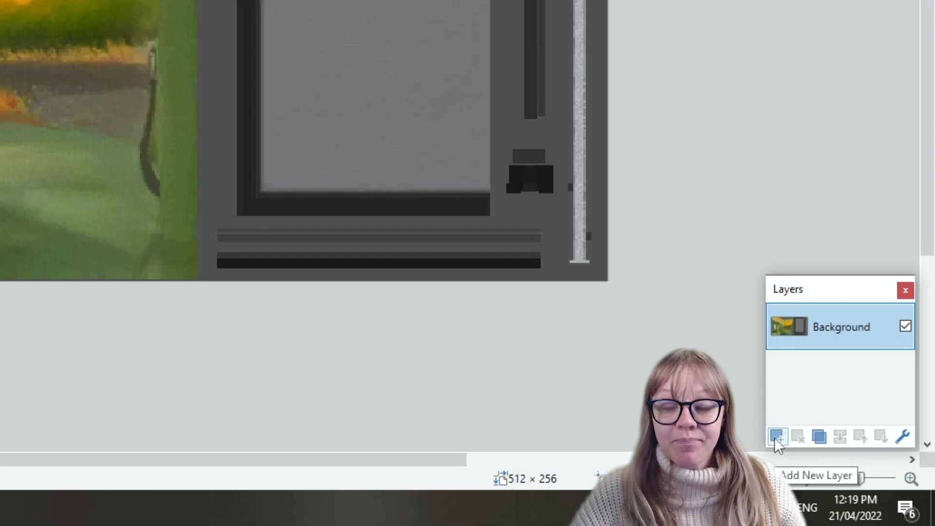
{"action": "left_click", "coordinate": [777, 437]}
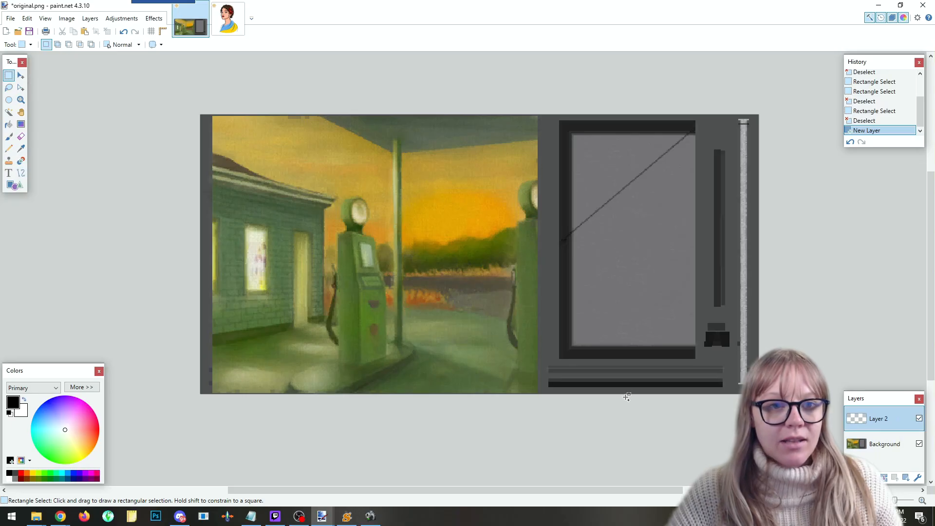
{"action": "key", "text": "ctrl+v"}
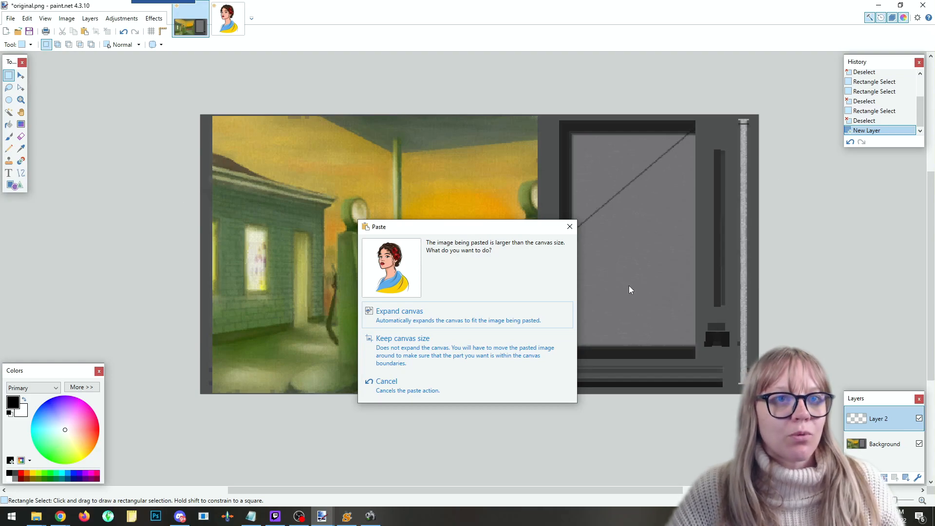
{"action": "left_click", "coordinate": [398, 358]}
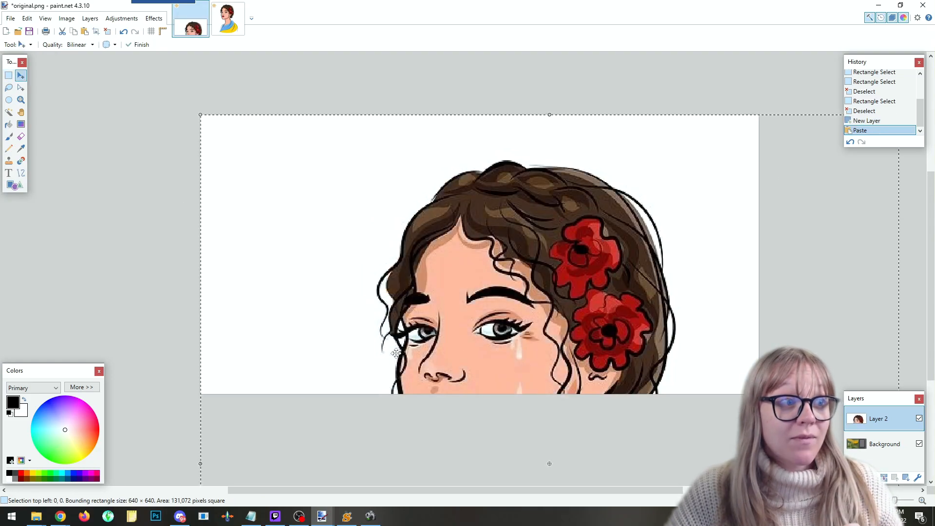
Try repositioning the pasted woman picture over the canvas, and undo the moves, the paste and the new layer.
{"action": "left_click_drag", "start_coordinate": [565, 342], "coordinate": [641, 260]}
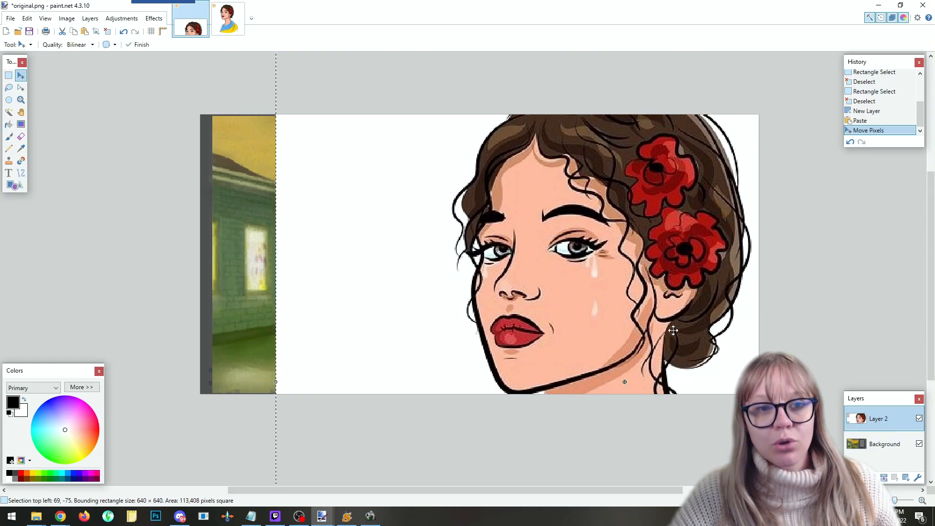
{"action": "left_click_drag", "start_coordinate": [673, 330], "coordinate": [442, 291]}
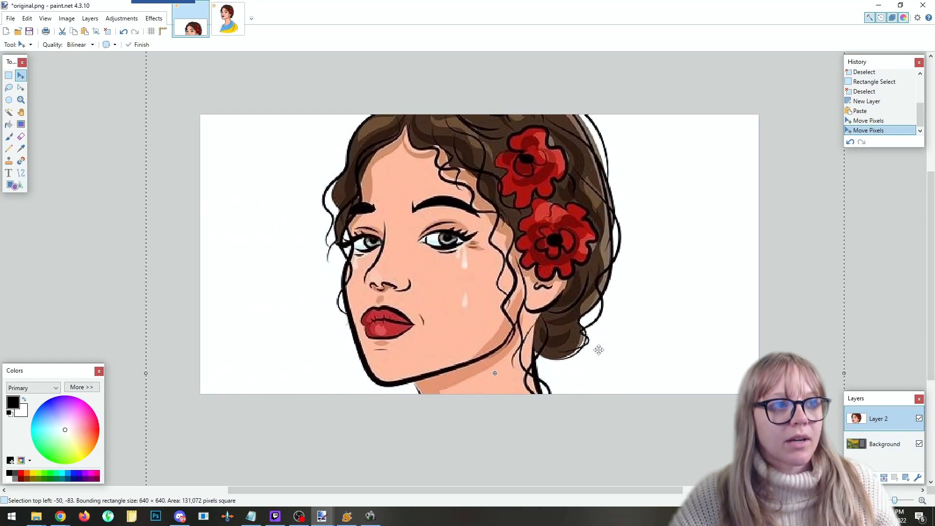
{"action": "key", "text": "ctrl+z"}
{"action": "key", "text": "ctrl+z"}
{"action": "key", "text": "ctrl+z"}
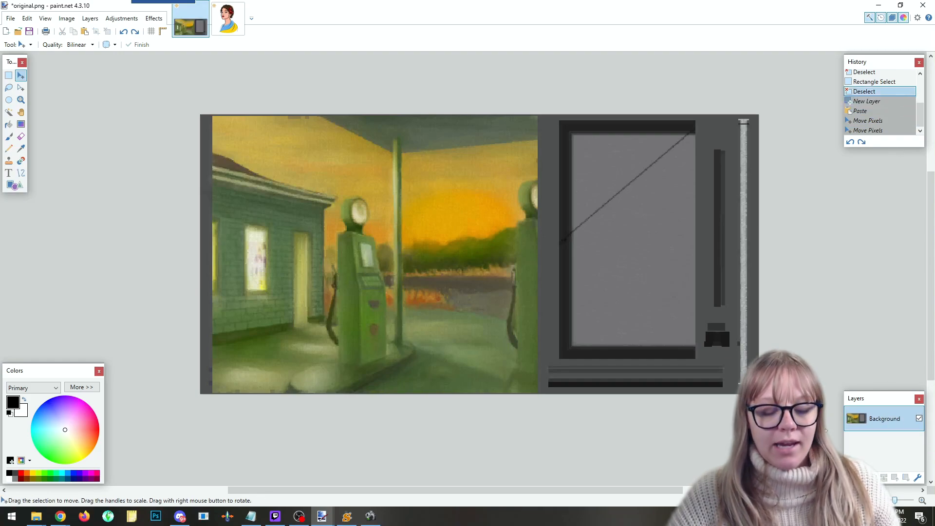
Paste the woman picture directly onto the Background layer of original.png, keeping the canvas size.
{"action": "key", "text": "ctrl+v"}
{"action": "left_click", "coordinate": [532, 345]}
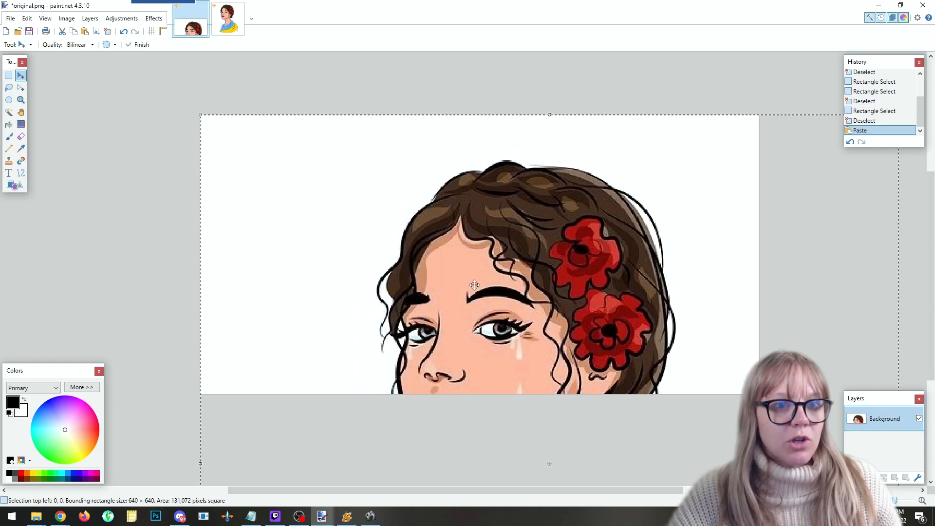
Try scaling and moving the pasted woman picture over the gas station painting, and erase the selection.
{"action": "left_click_drag", "start_coordinate": [518, 264], "coordinate": [462, 192]}
{"action": "left_click_drag", "start_coordinate": [165, 93], "coordinate": [598, 343]}
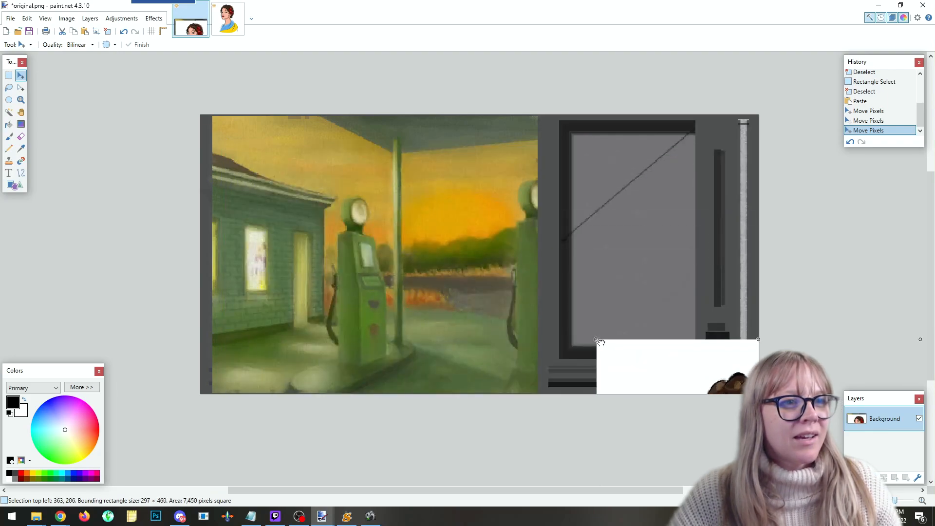
{"action": "left_click_drag", "start_coordinate": [684, 380], "coordinate": [298, 147]}
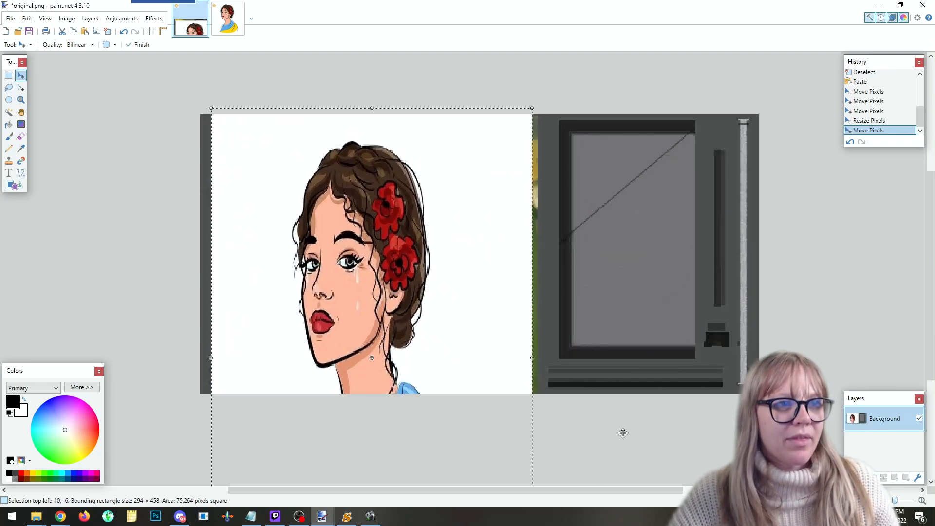
{"action": "key", "text": "Delete"}
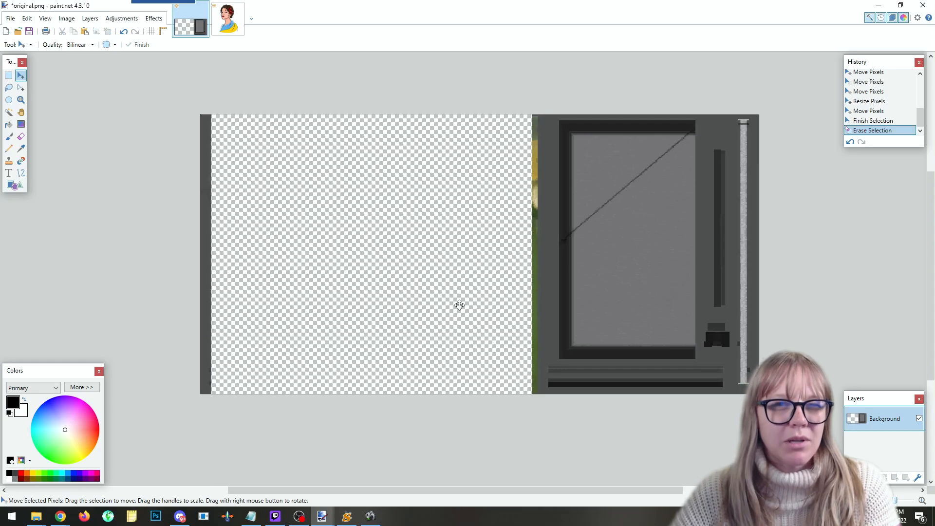
Revert original.png through its history to the state before the woman picture was pasted onto the Background layer.
{"action": "key", "text": "ctrl+z"}
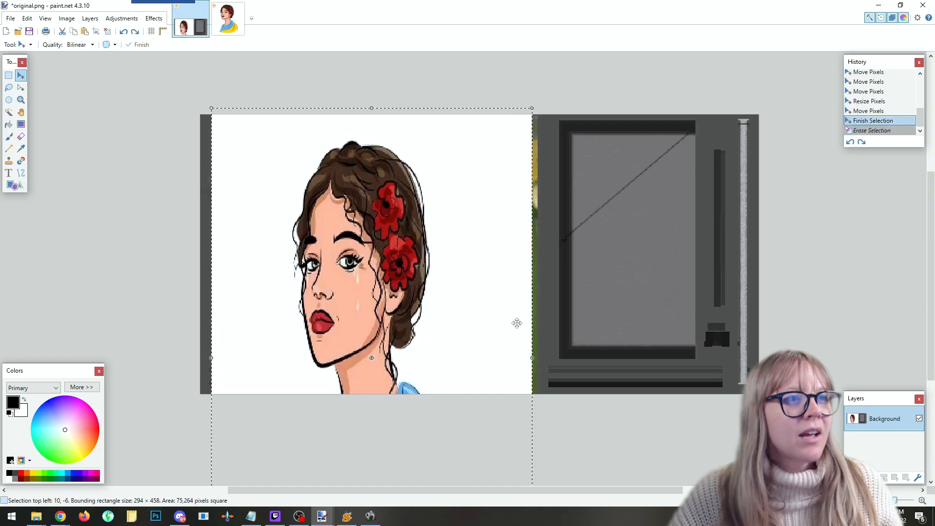
{"action": "key", "text": "ctrl+z"}
{"action": "key", "text": "ctrl+z"}
{"action": "key", "text": "ctrl+z"}
{"action": "key", "text": "ctrl+z"}
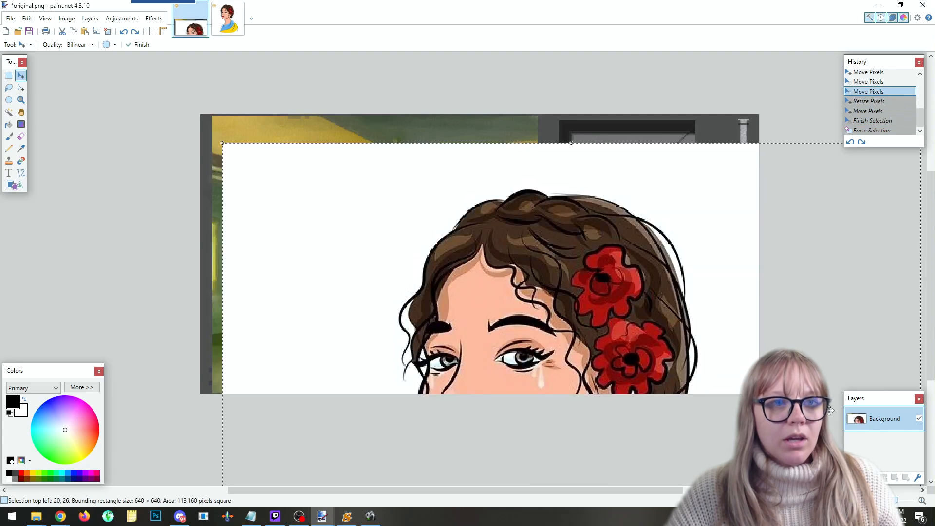
{"action": "scroll", "coordinate": [895, 108], "scroll_direction": "up", "scroll_amount": 5}
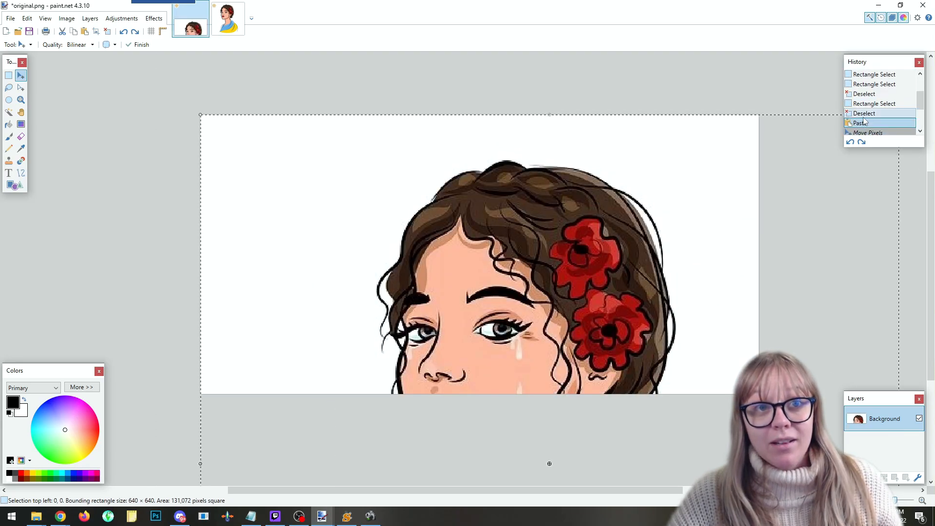
{"action": "left_click", "coordinate": [868, 112]}
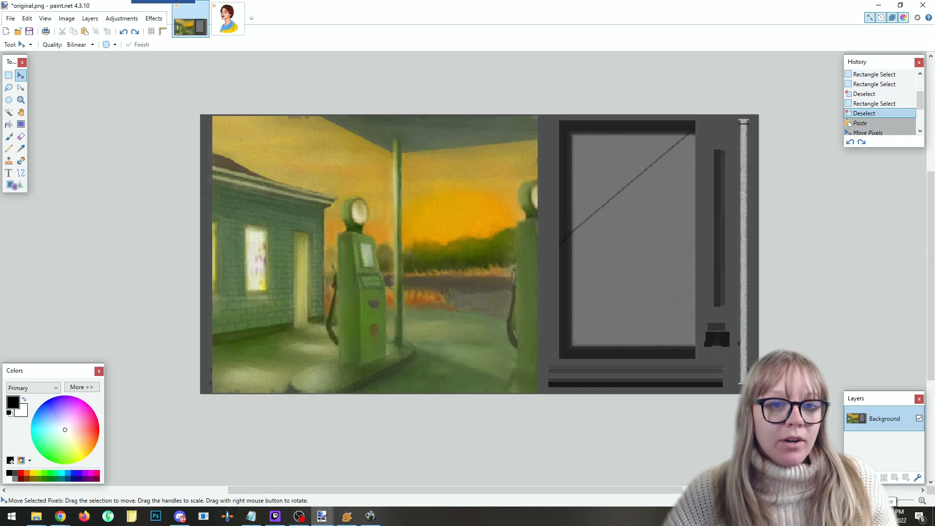
Add a new layer above the Background and paste the woman picture onto it, keeping the canvas size.
{"action": "left_click", "coordinate": [873, 478]}
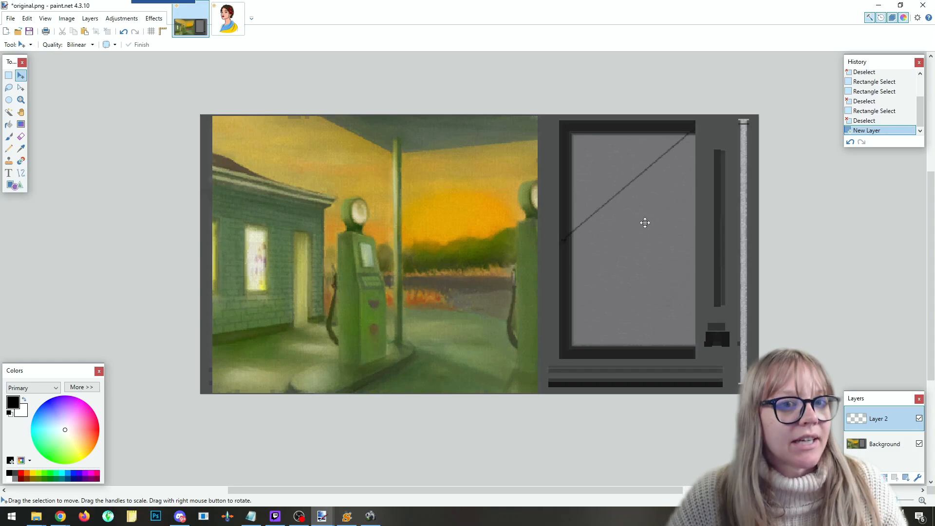
{"action": "key", "text": "ctrl+v"}
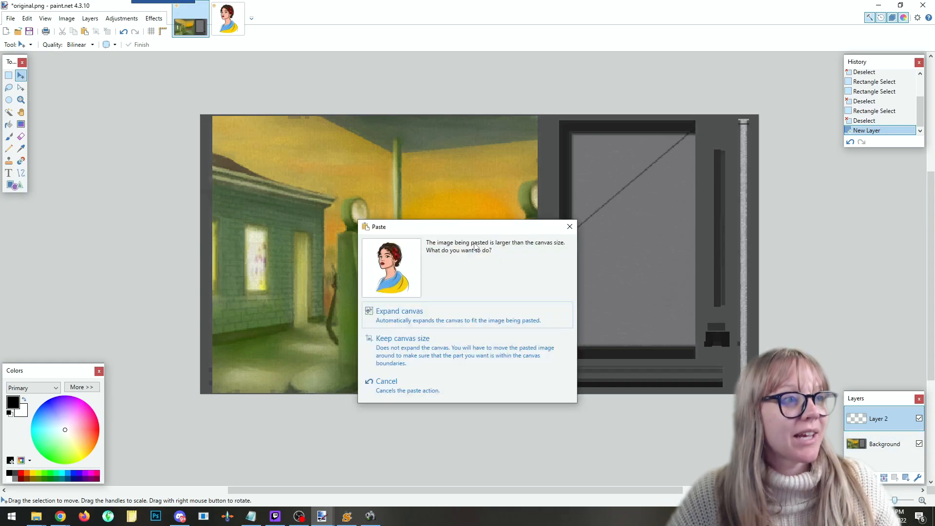
{"action": "left_click", "coordinate": [423, 356]}
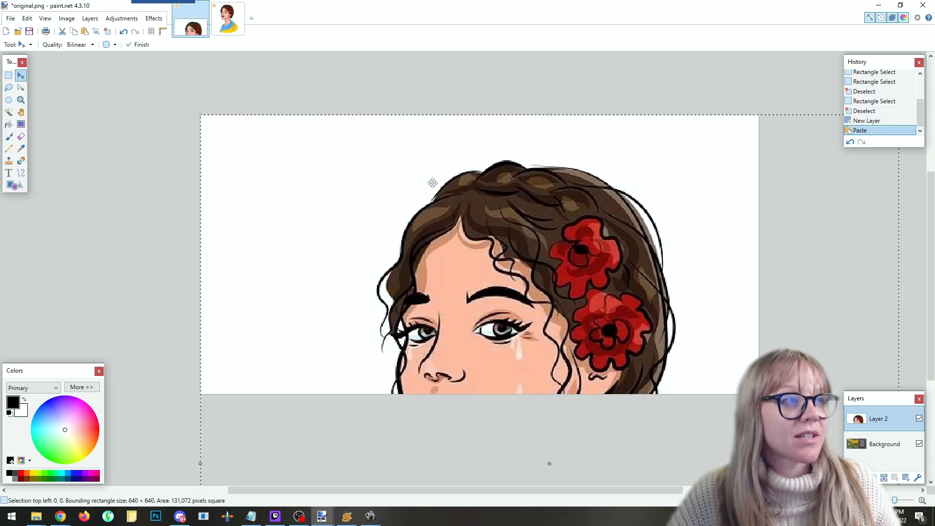
Scale the pasted woman picture down to about 301 × 301 pixels and place its corner at 10, 1 over the gas station painting.
{"action": "left_click_drag", "start_coordinate": [523, 281], "coordinate": [489, 216]}
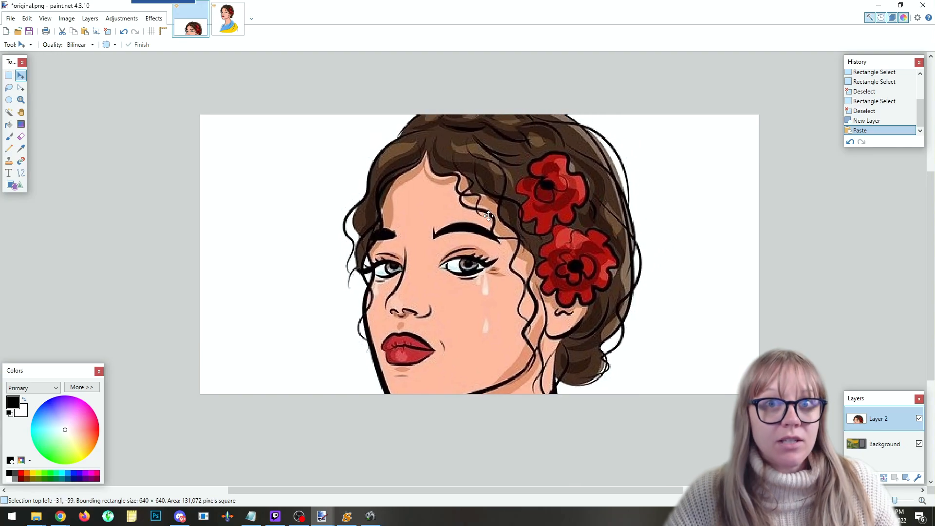
{"action": "left_click_drag", "start_coordinate": [280, 136], "coordinate": [367, 253]}
{"action": "left_click_drag", "start_coordinate": [251, 180], "coordinate": [257, 157]}
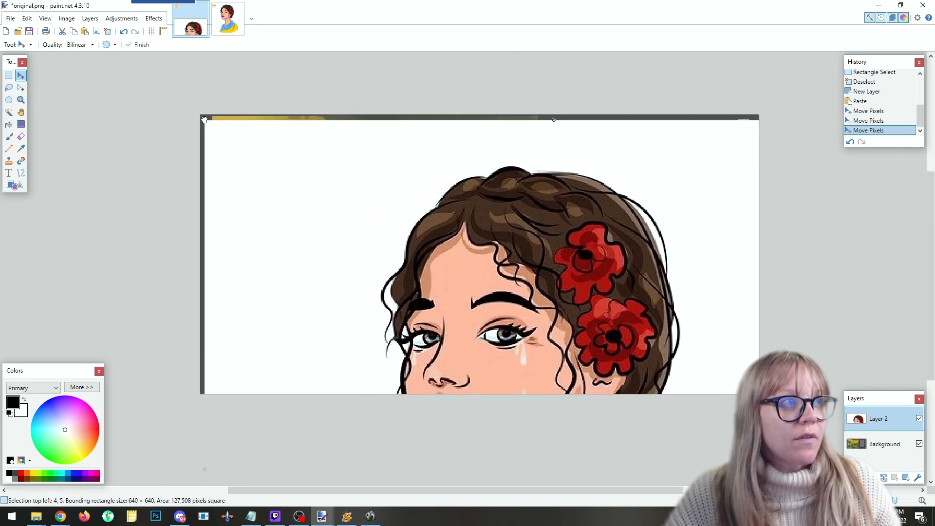
{"action": "left_click_drag", "start_coordinate": [205, 120], "coordinate": [507, 307]}
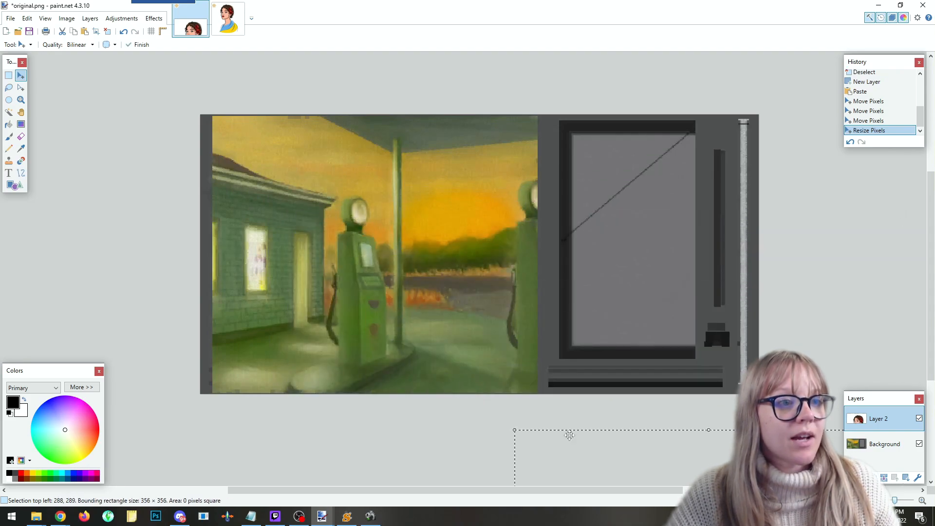
{"action": "left_click_drag", "start_coordinate": [570, 435], "coordinate": [265, 117]}
{"action": "left_click_drag", "start_coordinate": [602, 111], "coordinate": [542, 162]}
{"action": "left_click_drag", "start_coordinate": [475, 223], "coordinate": [476, 166]}
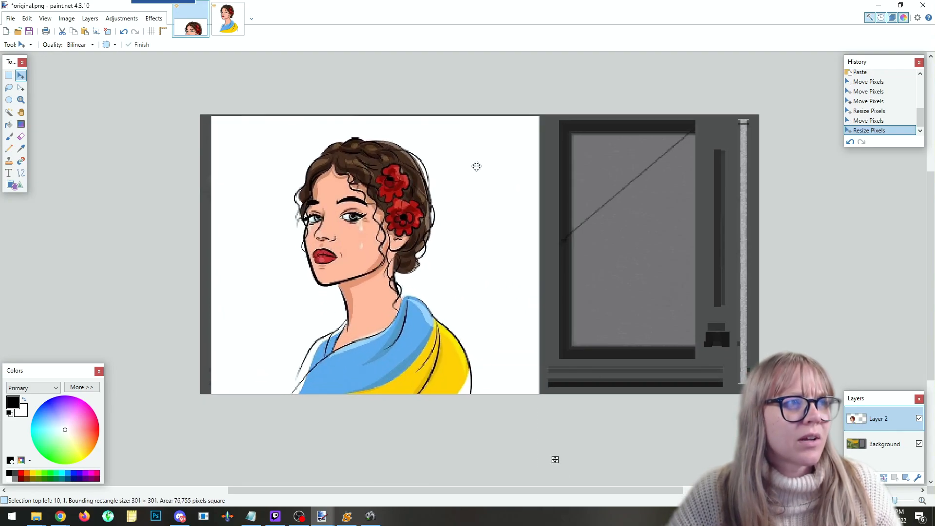
Resize the woman picture to 254 × 254 pixels and position it at 34, 1, centred over the old painting.
{"action": "left_click_drag", "start_coordinate": [540, 115], "coordinate": [461, 174]}
{"action": "key", "text": "ctrl+z"}
{"action": "left_click_drag", "start_coordinate": [379, 257], "coordinate": [409, 181]}
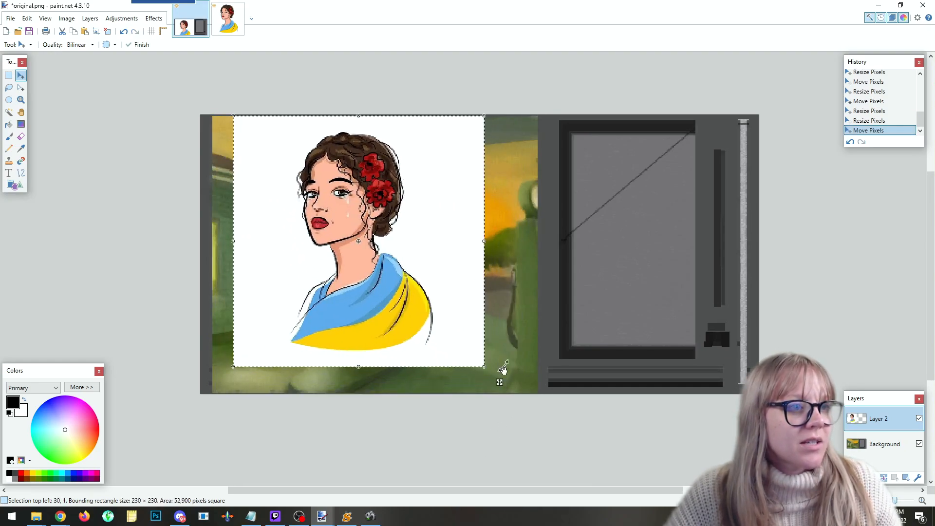
{"action": "left_click_drag", "start_coordinate": [482, 364], "coordinate": [518, 393]}
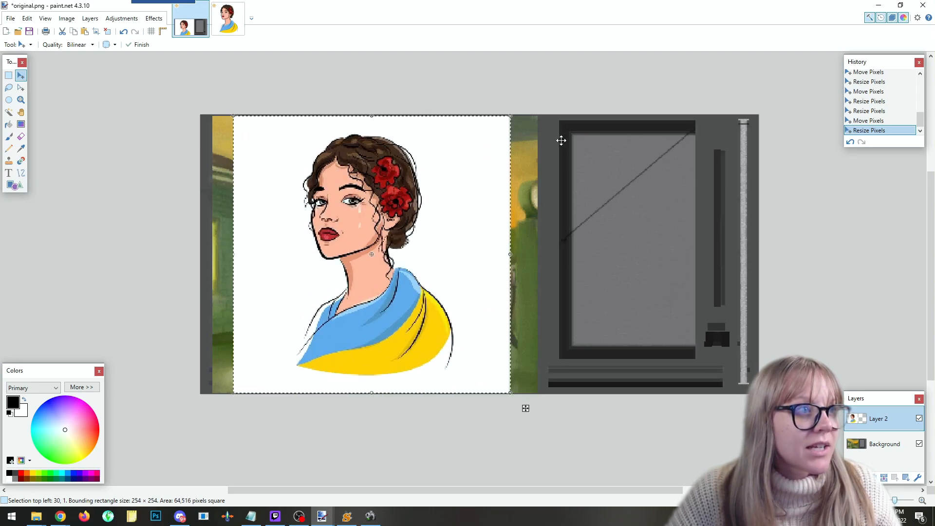
{"action": "left_click_drag", "start_coordinate": [437, 214], "coordinate": [440, 216]}
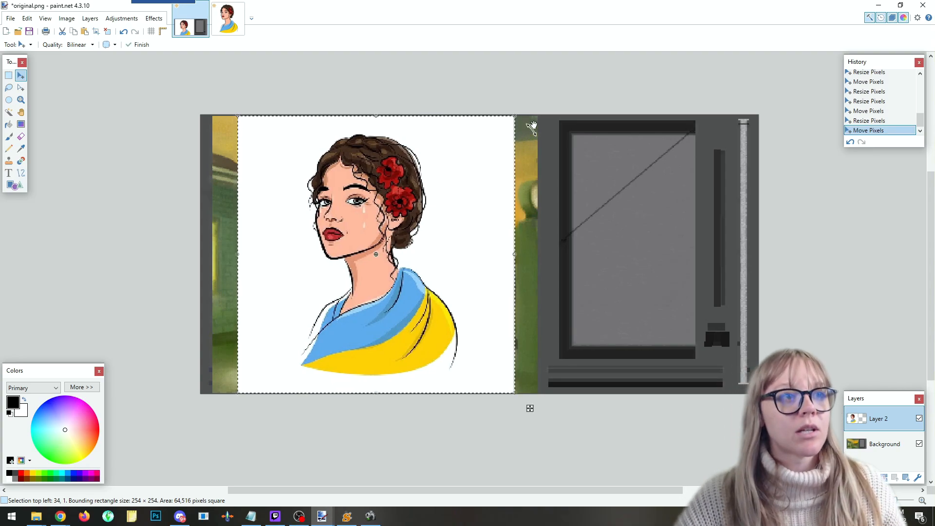
{"action": "left_click_drag", "start_coordinate": [517, 117], "coordinate": [592, 92]}
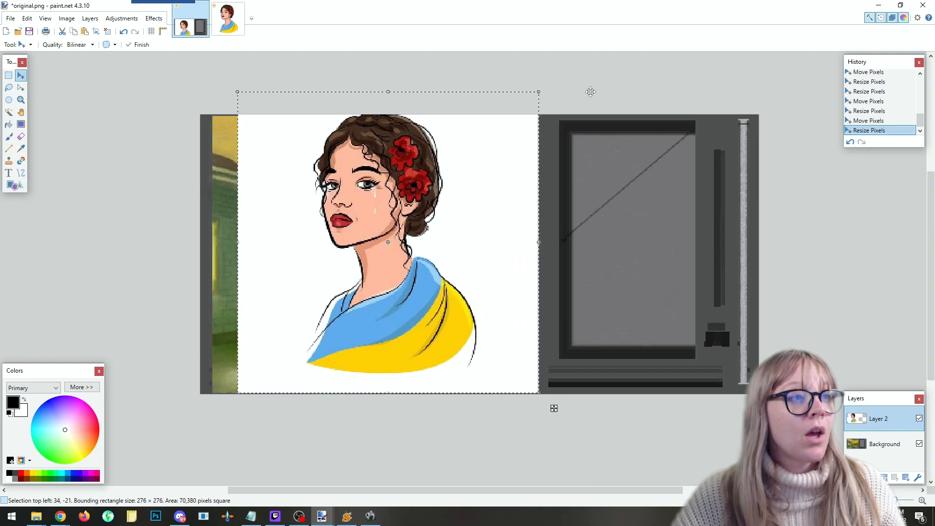
{"action": "key", "text": "ctrl+z"}
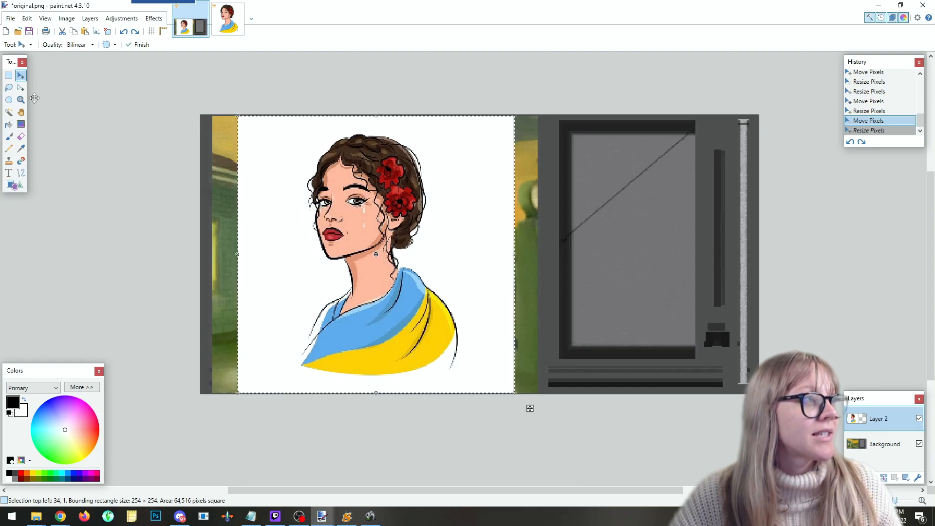
Select the uncovered strip of old painting left of the woman picture, about 23 × 254 pixels, and fill it using the Paint Bucket.
{"action": "left_click", "coordinate": [10, 125]}
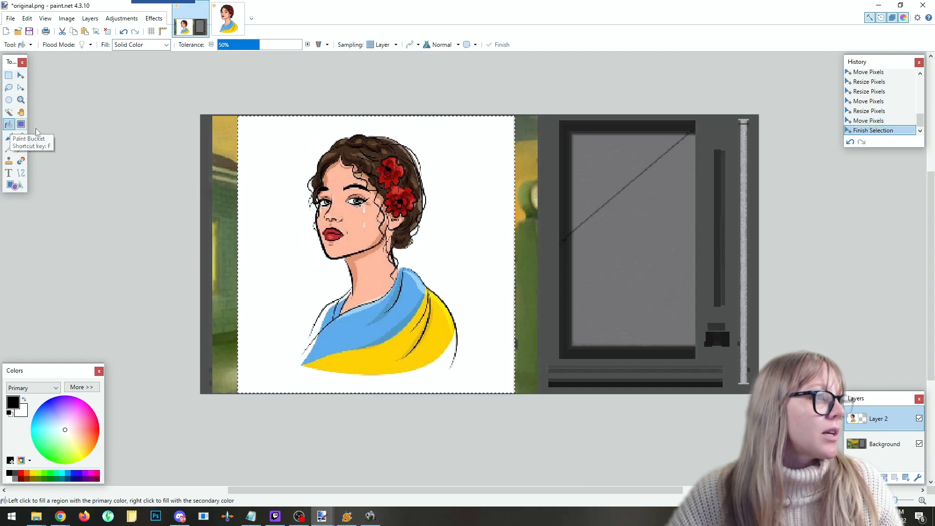
{"action": "left_click", "coordinate": [8, 75]}
{"action": "left_click_drag", "start_coordinate": [211, 116], "coordinate": [256, 409]}
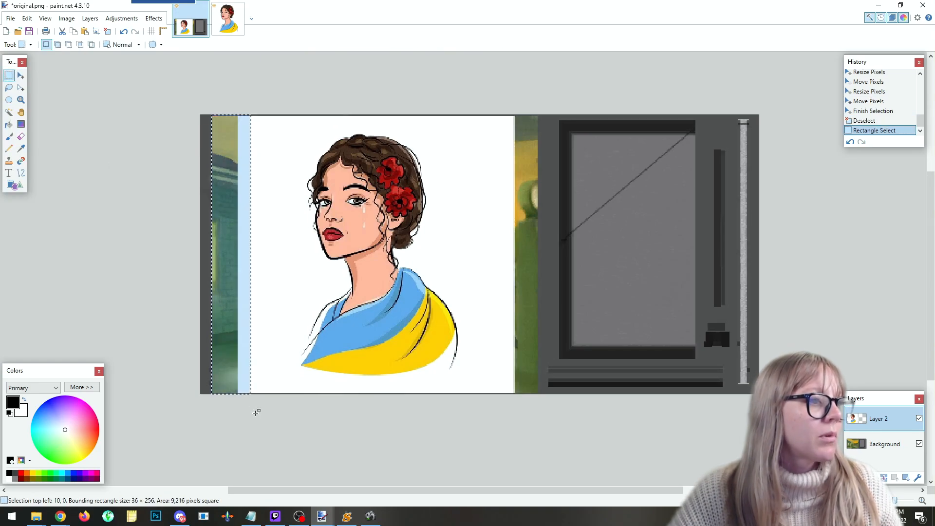
{"action": "left_click", "coordinate": [255, 407]}
{"action": "scroll", "coordinate": [226, 394], "scroll_direction": "up", "scroll_amount": 5}
{"action": "scroll", "coordinate": [227, 394], "scroll_direction": "up", "scroll_amount": 3}
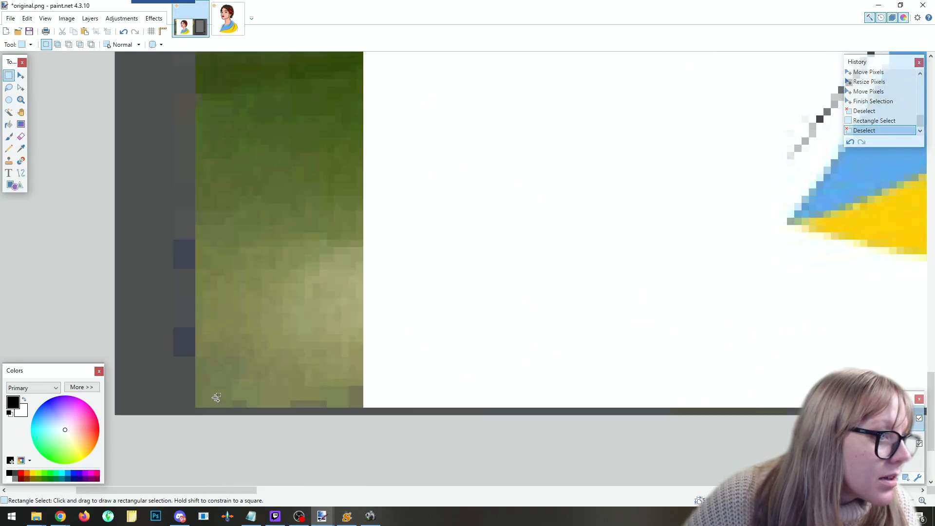
{"action": "left_click_drag", "start_coordinate": [198, 403], "coordinate": [364, 97]}
{"action": "scroll", "coordinate": [609, 228], "scroll_direction": "down", "scroll_amount": 2}
{"action": "scroll", "coordinate": [609, 228], "scroll_direction": "down", "scroll_amount": 3}
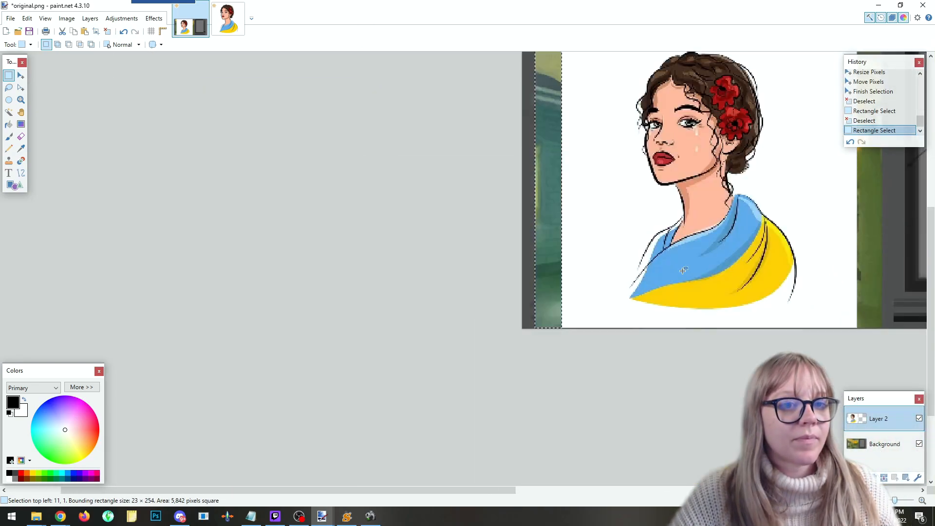
{"action": "left_click", "coordinate": [8, 124]}
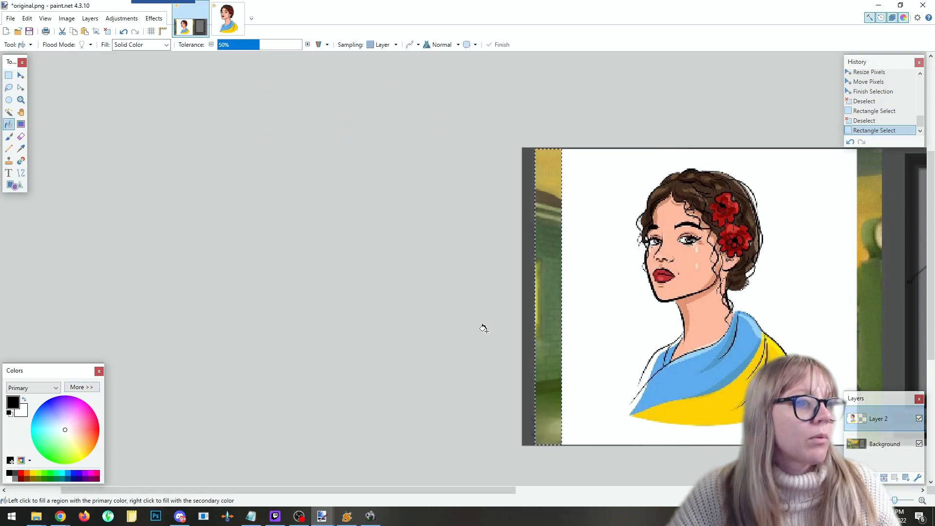
{"action": "left_click", "coordinate": [549, 283]}
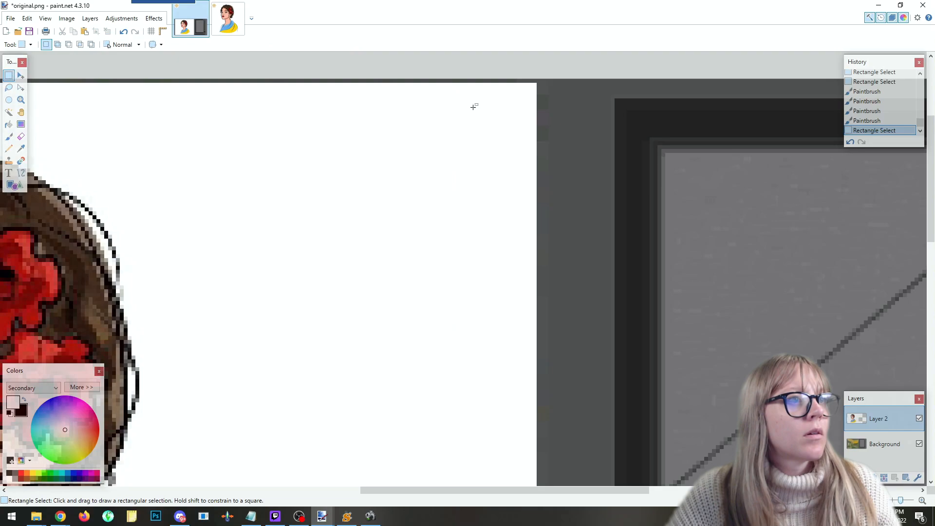
Check the white edges around the woman artwork and merge Layer 2 down into the Background.
{"action": "scroll", "coordinate": [473, 107], "scroll_direction": "down", "scroll_amount": 5}
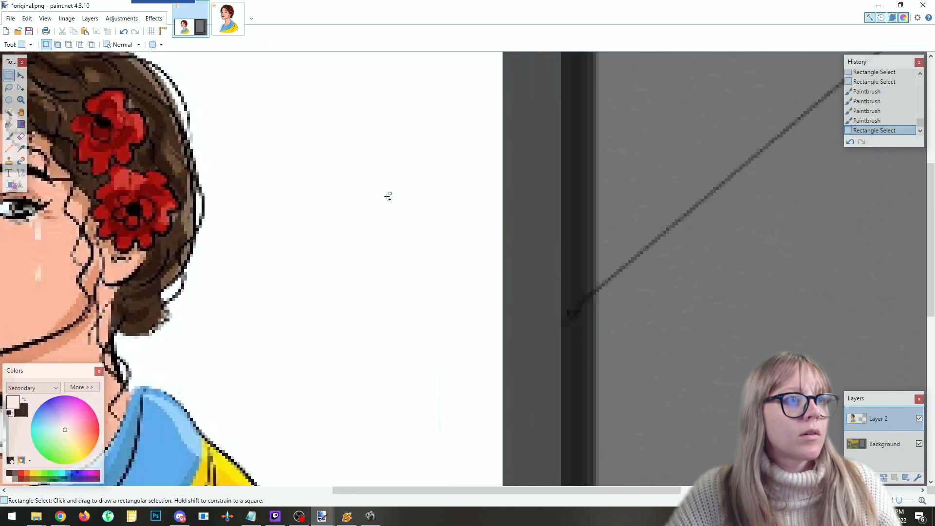
{"action": "scroll", "coordinate": [491, 429], "scroll_direction": "up", "scroll_amount": 3}
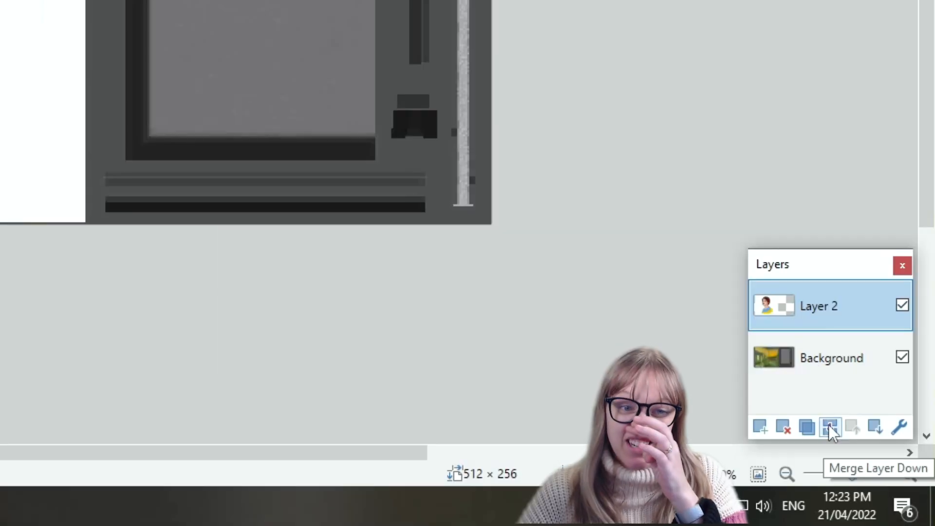
{"action": "left_click", "coordinate": [828, 426]}
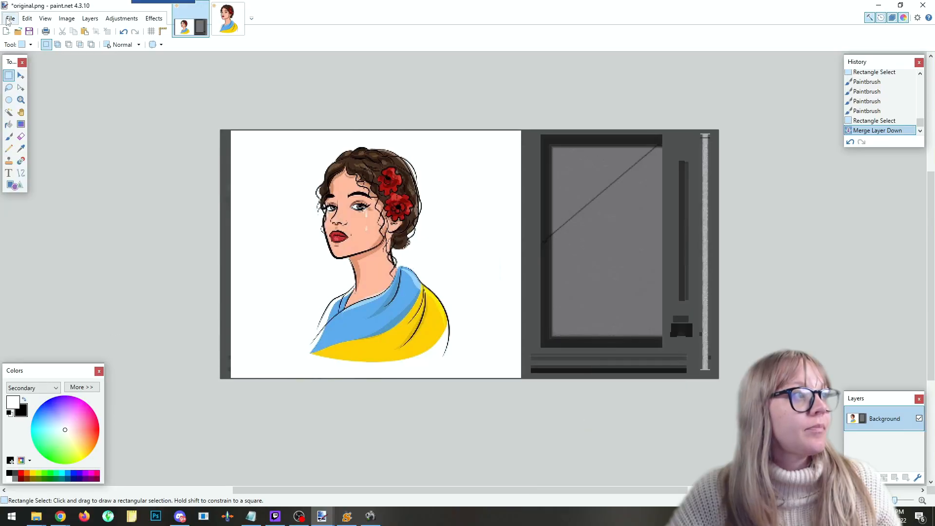
Save the merged texture as RC01.png in the Tutorial folder, accepting the auto-detected bit depth.
{"action": "left_click", "coordinate": [10, 18]}
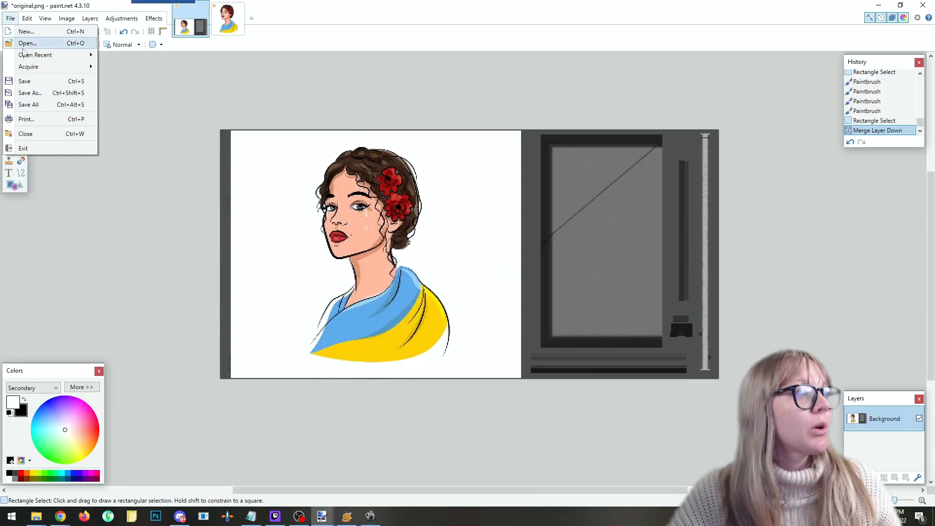
{"action": "left_click", "coordinate": [29, 92]}
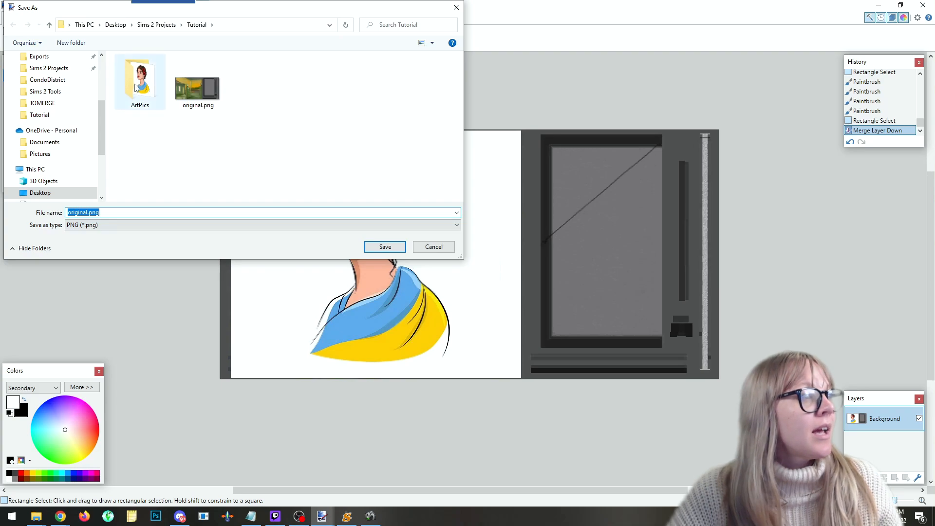
{"action": "left_click", "coordinate": [87, 212]}
{"action": "double_click", "coordinate": [88, 212]}
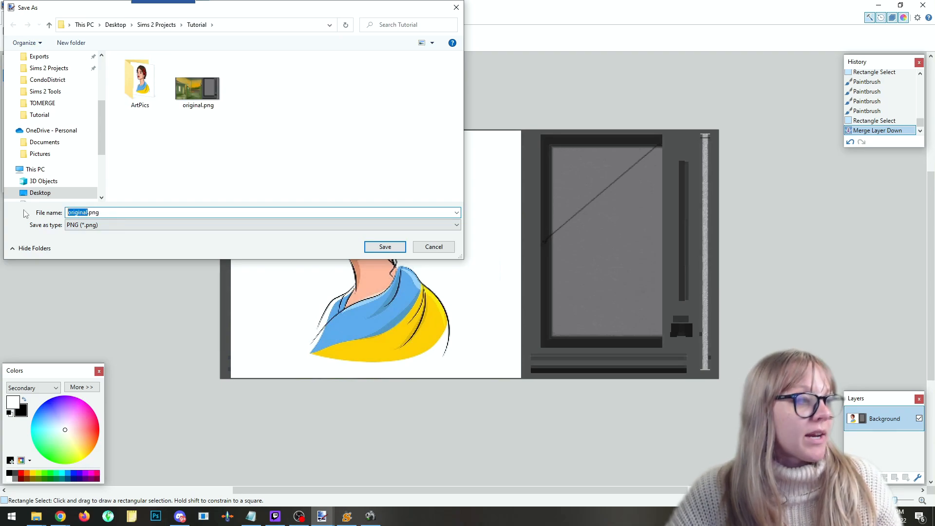
{"action": "type", "text": "RC01"}
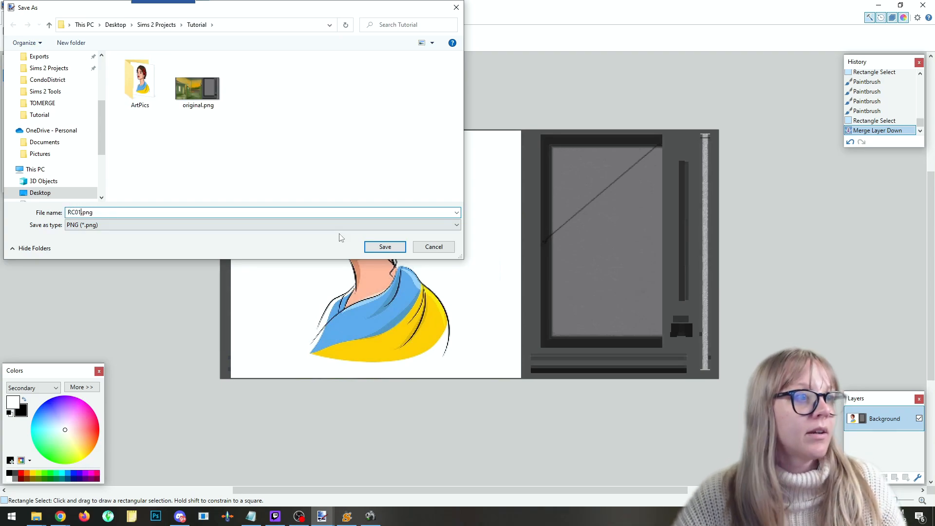
{"action": "left_click", "coordinate": [384, 247]}
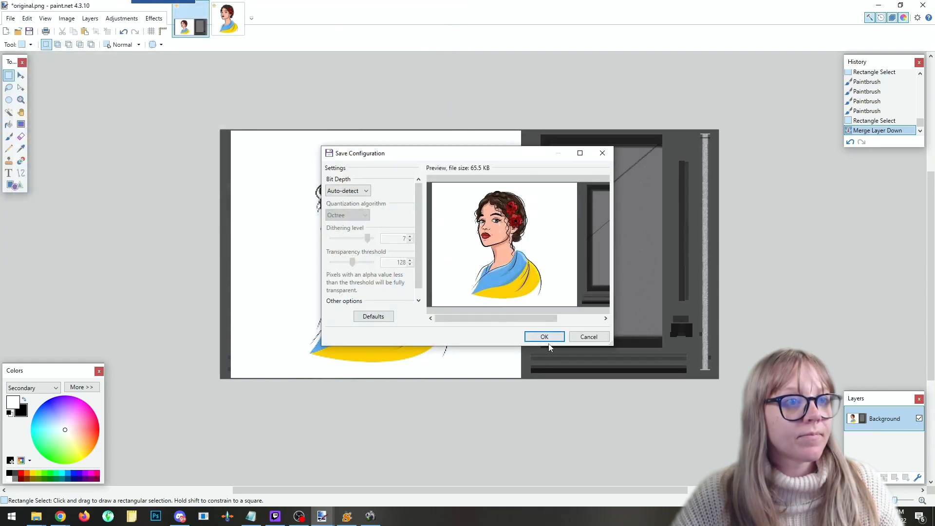
{"action": "left_click", "coordinate": [545, 337]}
Touch up the faint mark in the white background beside the woman with a white 2 px Paintbrush.
{"action": "scroll", "coordinate": [509, 256], "scroll_direction": "up", "scroll_amount": 5}
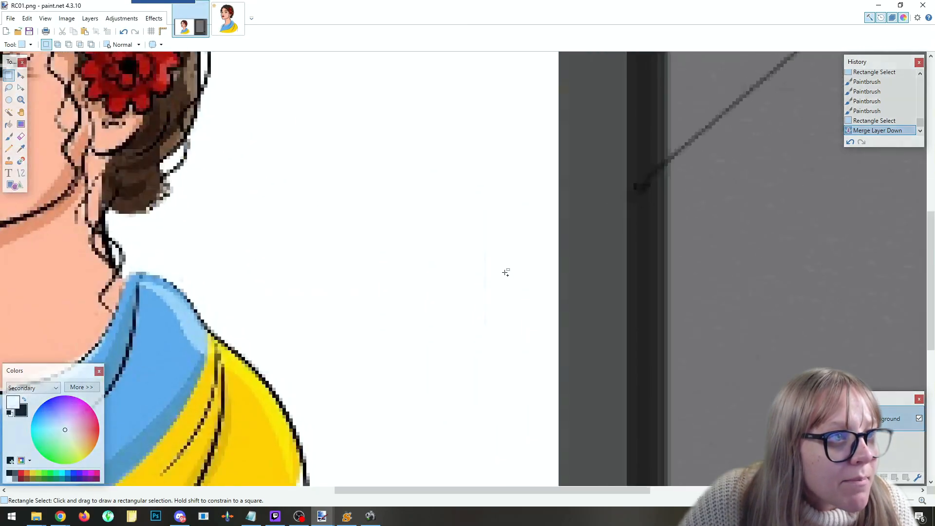
{"action": "left_click", "coordinate": [9, 136]}
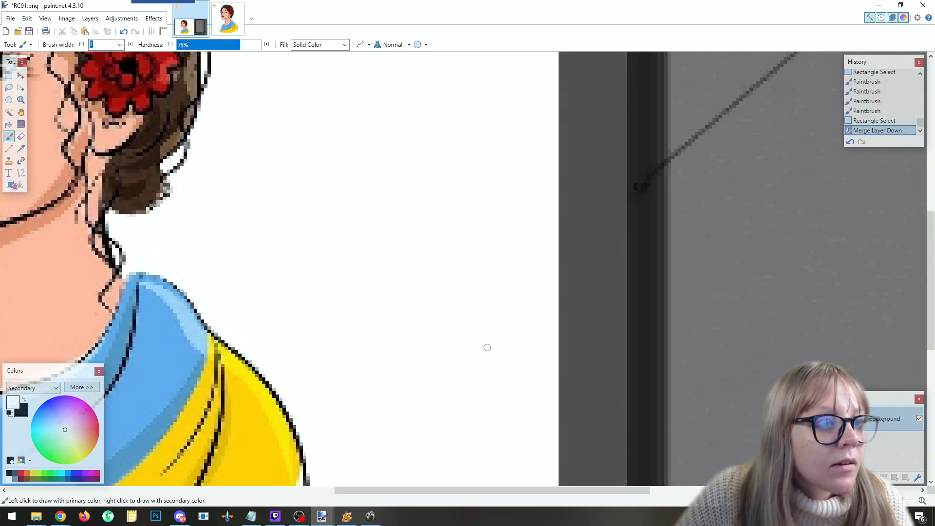
{"action": "left_click", "coordinate": [490, 225]}
{"action": "scroll", "coordinate": [453, 230], "scroll_direction": "down", "scroll_amount": 5}
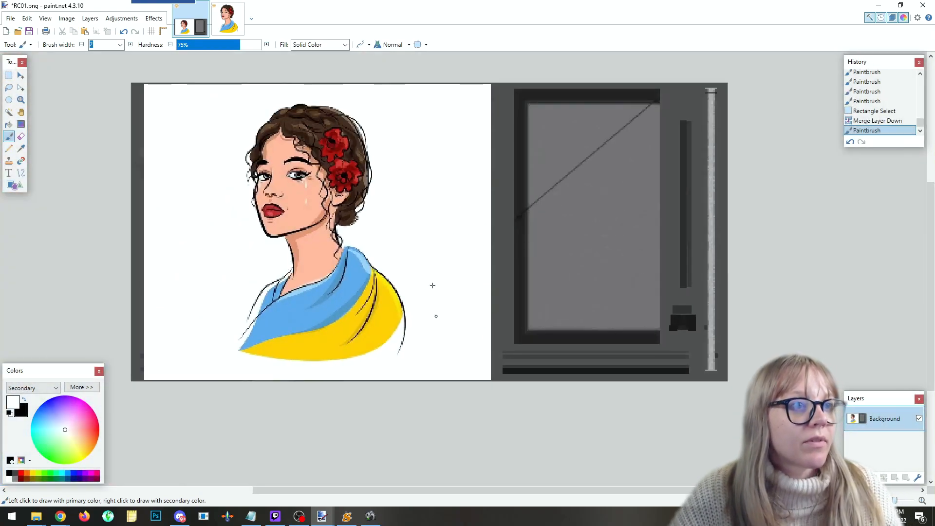
{"action": "scroll", "coordinate": [378, 341], "scroll_direction": "down", "scroll_amount": 1}
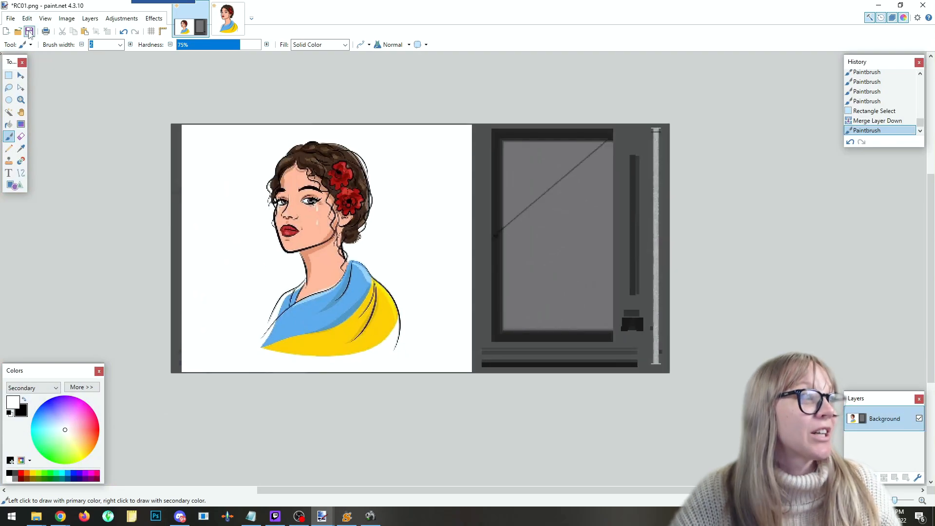
Switch to SimPe and import RC01.png from the Tutorial folder into the 512x256 texture image.
{"action": "left_click", "coordinate": [880, 5]}
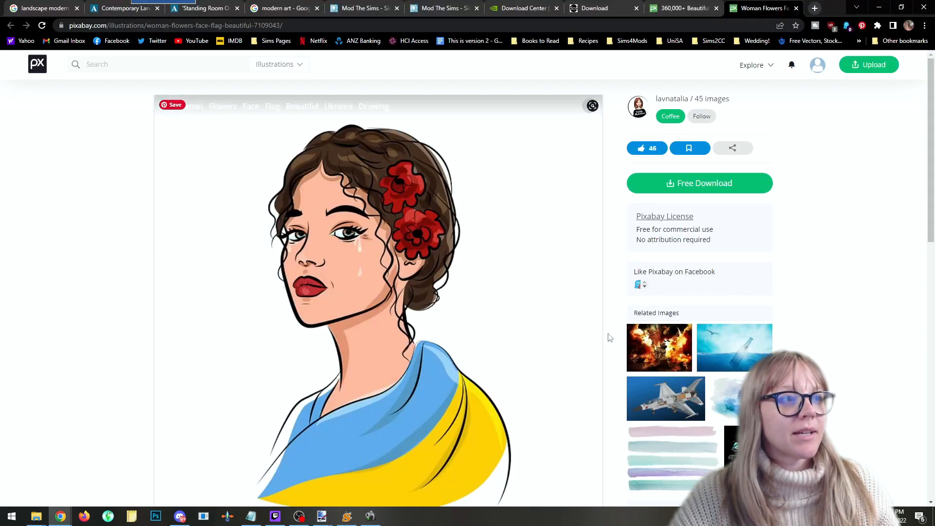
{"action": "left_click", "coordinate": [347, 517]}
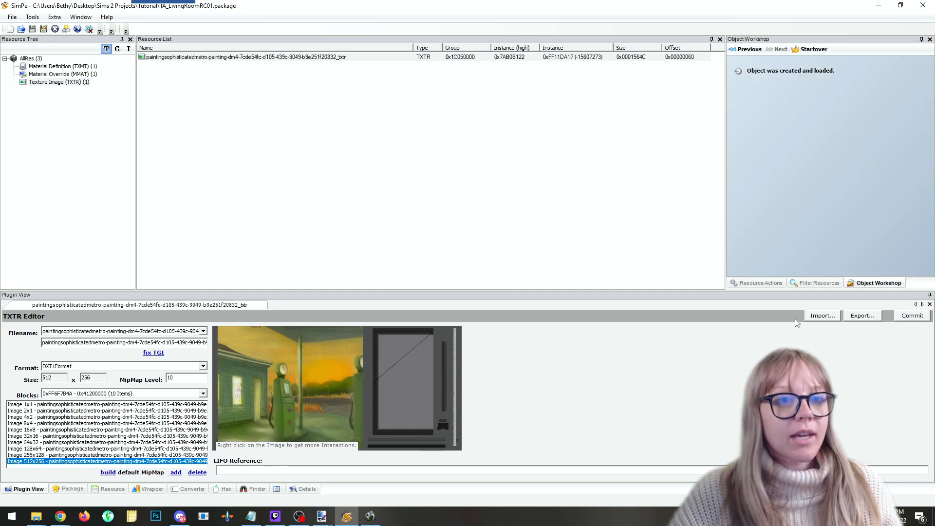
{"action": "right_click", "coordinate": [300, 365]}
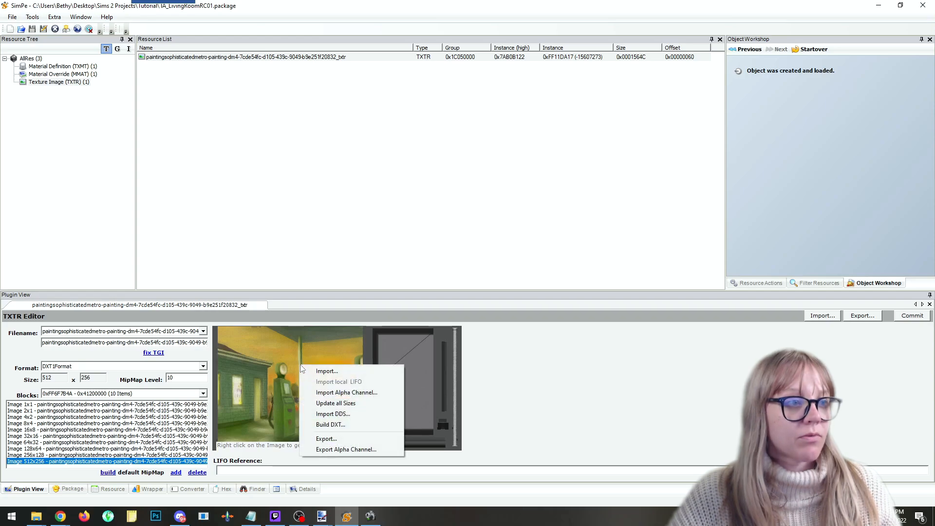
{"action": "left_click", "coordinate": [323, 371]}
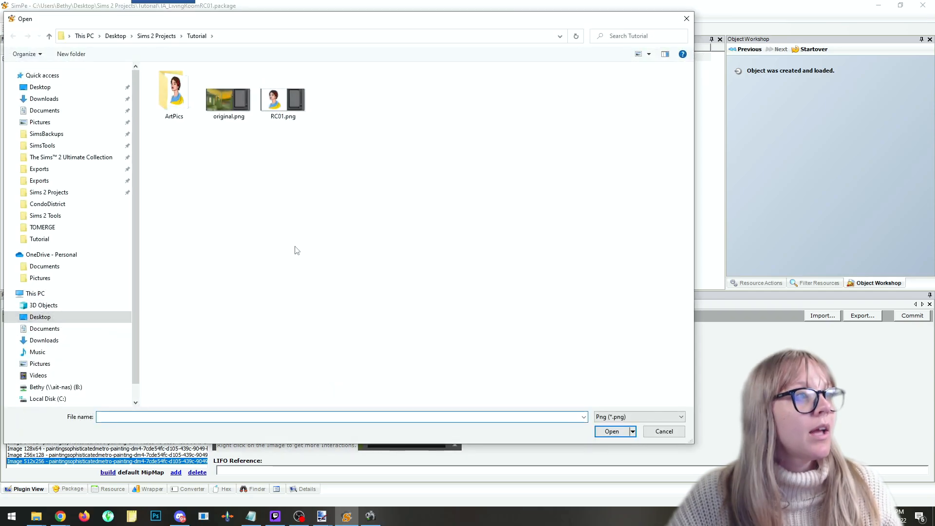
{"action": "left_click", "coordinate": [277, 101]}
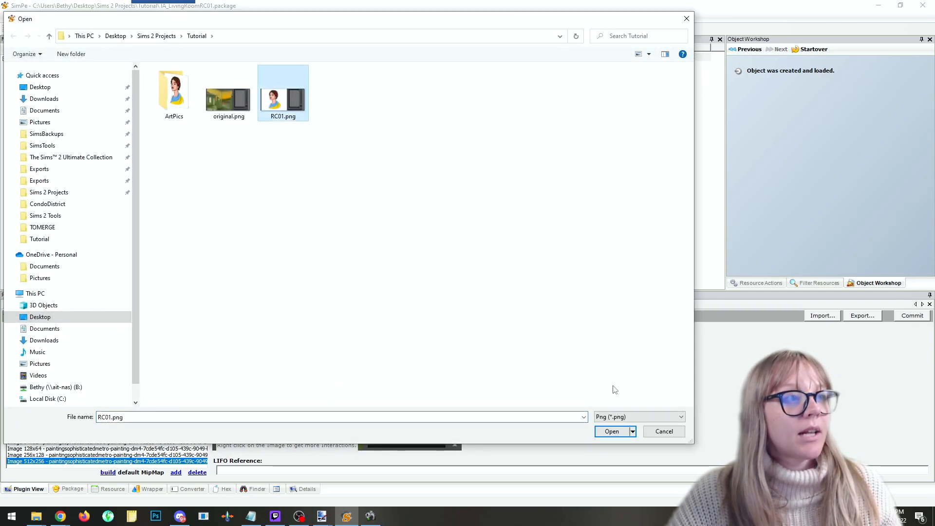
{"action": "left_click", "coordinate": [613, 431]}
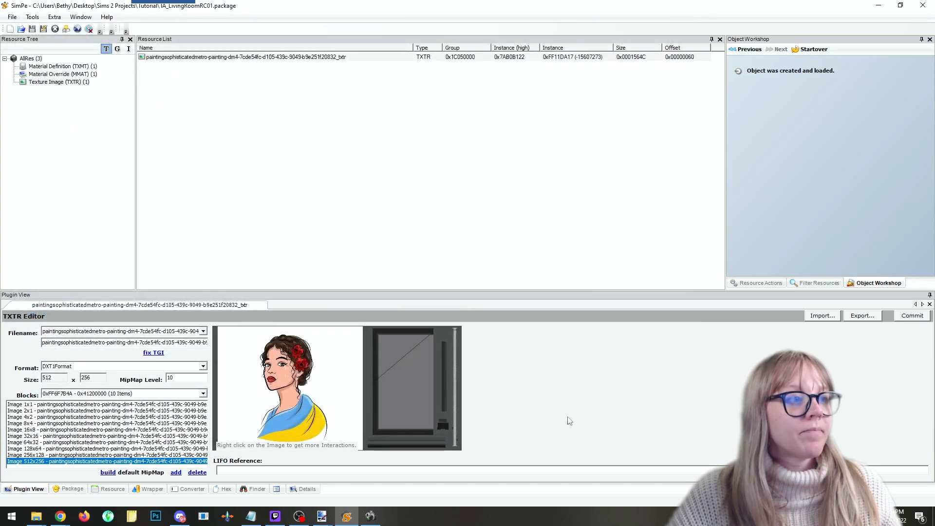
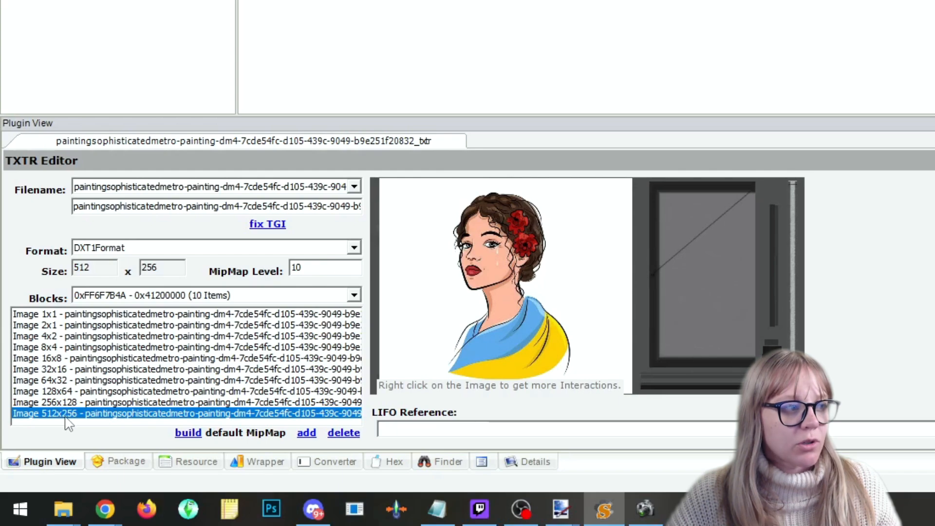
Update all sizes of the texture from the imported picture and check the smaller images, returning to the 512x256 one.
{"action": "right_click", "coordinate": [567, 233]}
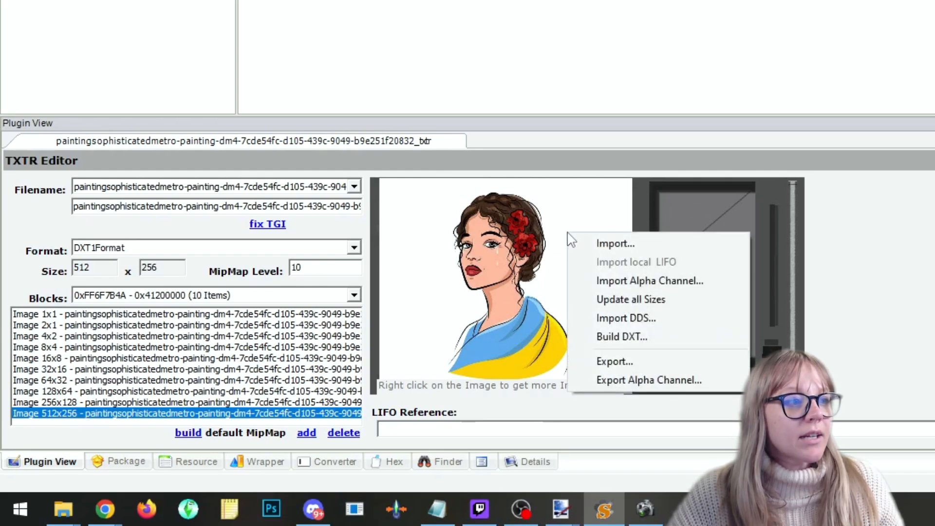
{"action": "left_click", "coordinate": [647, 302]}
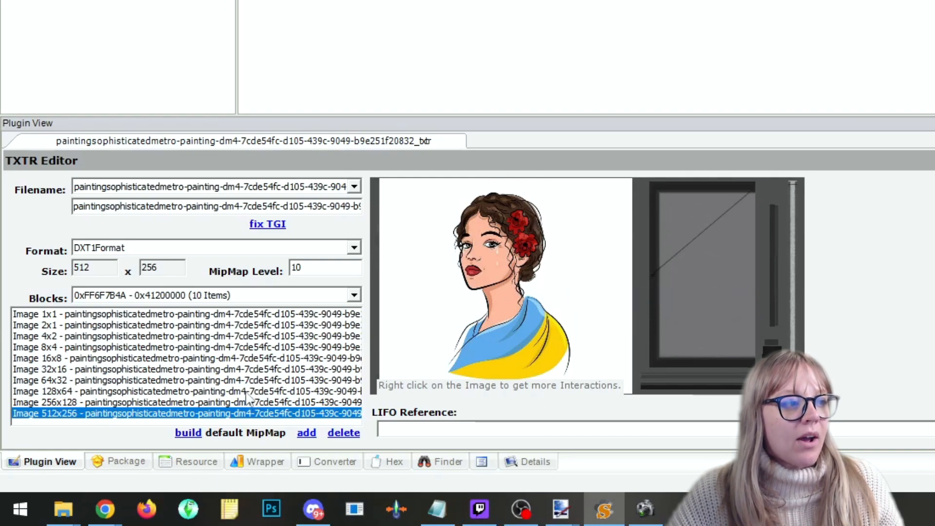
{"action": "left_click", "coordinate": [150, 393]}
{"action": "left_click", "coordinate": [148, 380]}
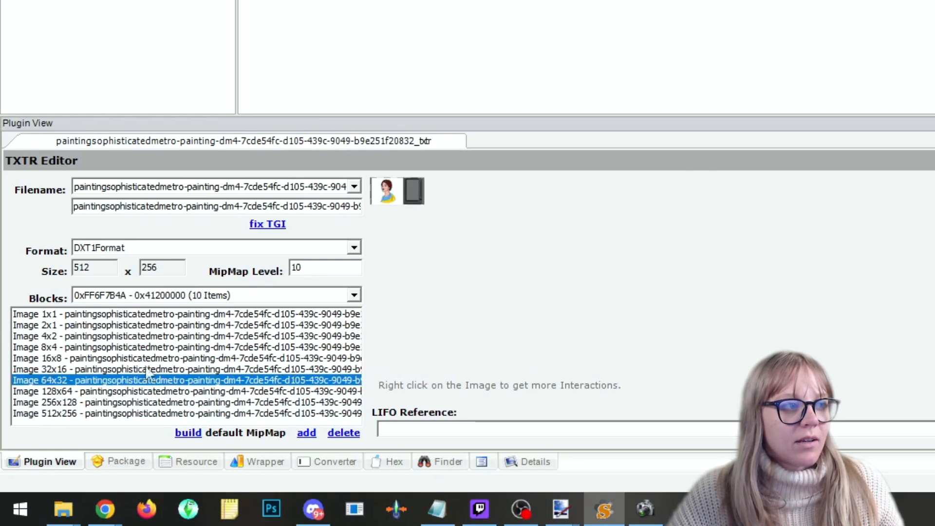
{"action": "left_click", "coordinate": [147, 348]}
{"action": "left_click", "coordinate": [153, 415]}
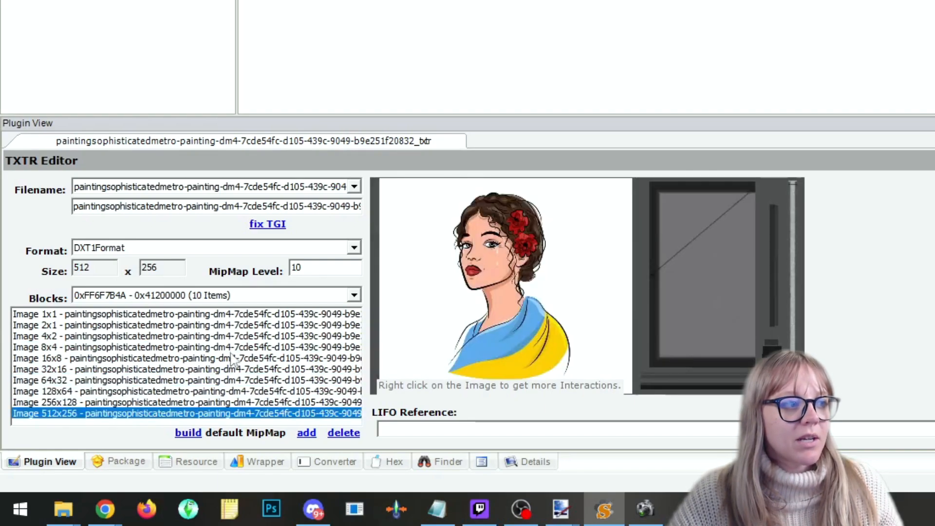
Start building a DXT texture for the 512x256 image and browse the Tutorial folder for its source picture.
{"action": "right_click", "coordinate": [557, 271]}
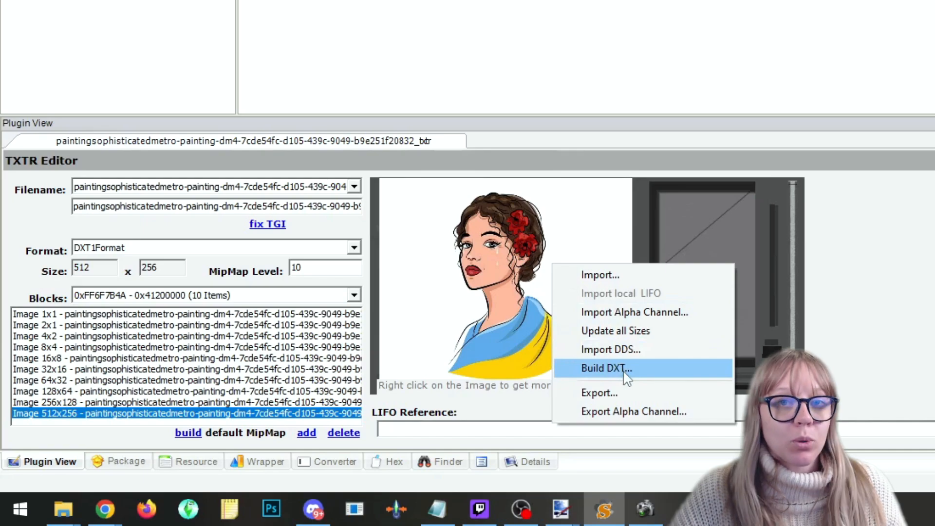
{"action": "left_click", "coordinate": [609, 368]}
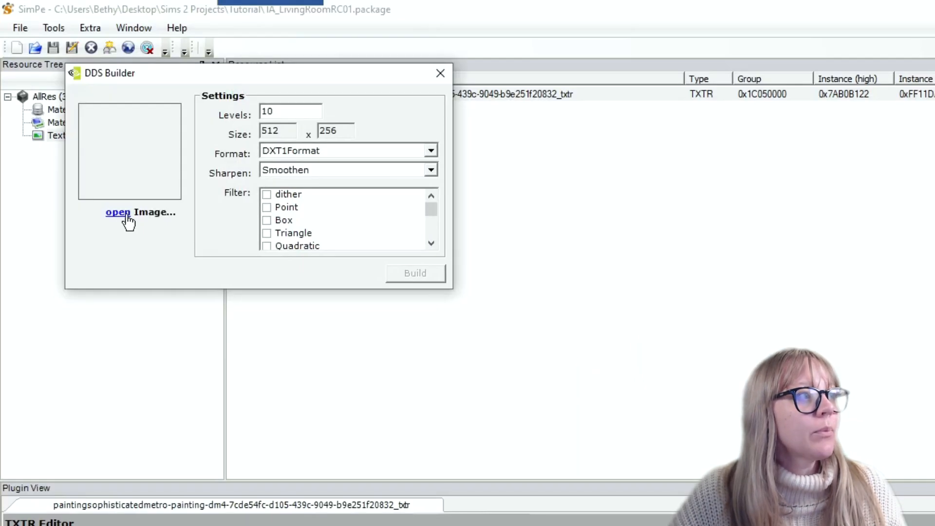
{"action": "left_click", "coordinate": [119, 212]}
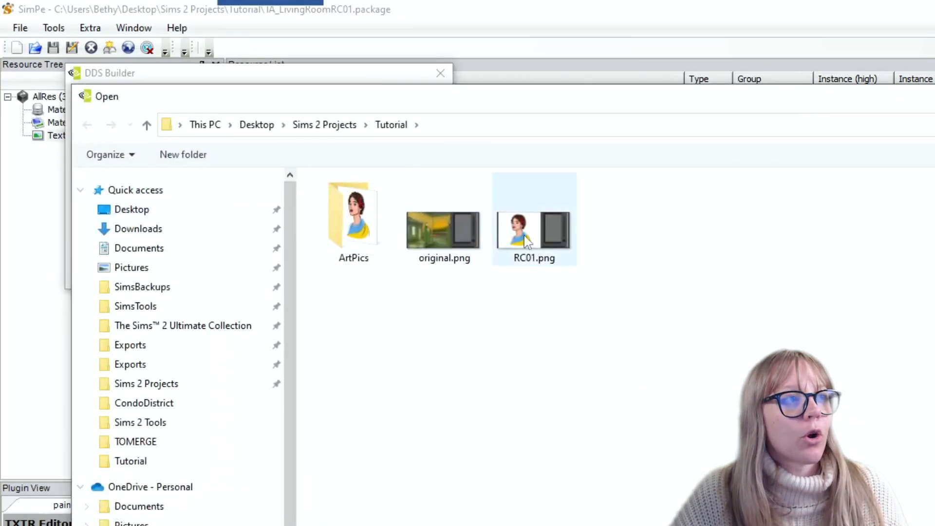
Load RC01.png into the DDS Builder and build the texture with DXT3Format and sharpening set to None.
{"action": "left_click", "coordinate": [534, 224]}
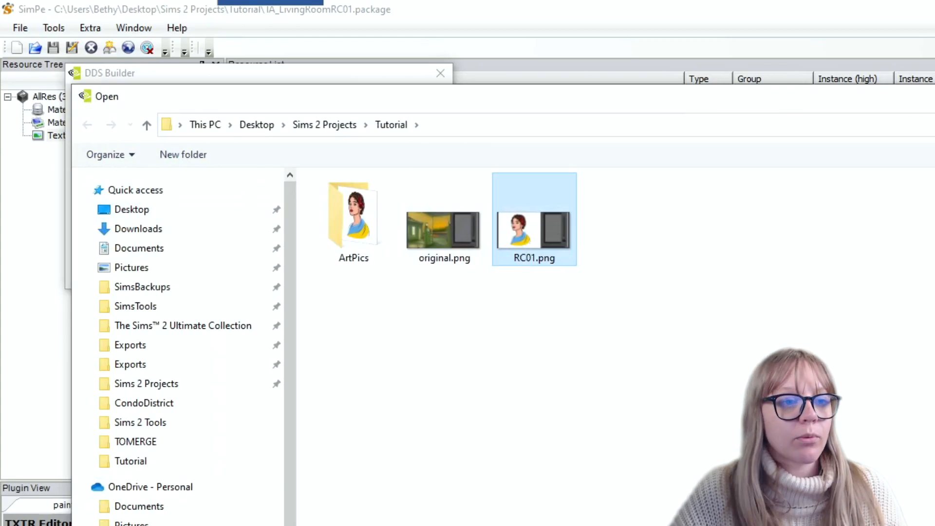
{"action": "key", "text": "Return"}
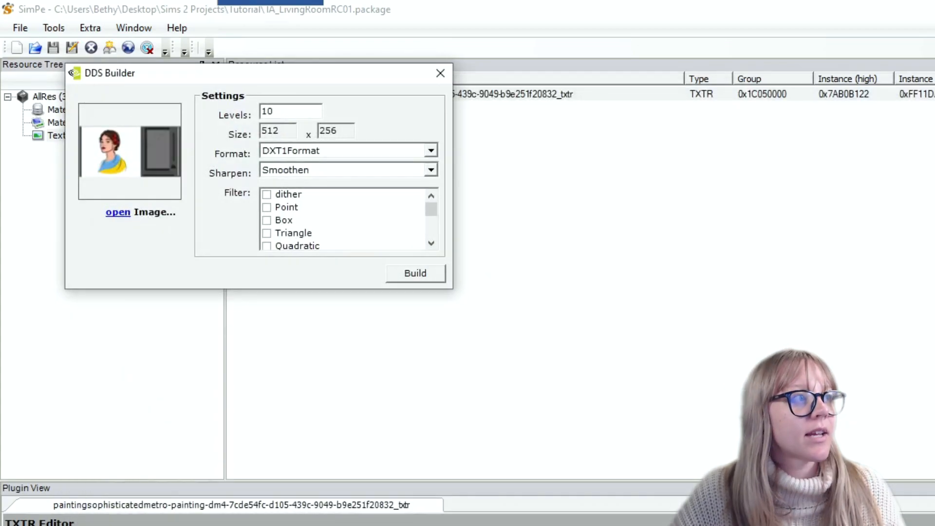
{"action": "left_click", "coordinate": [431, 151]}
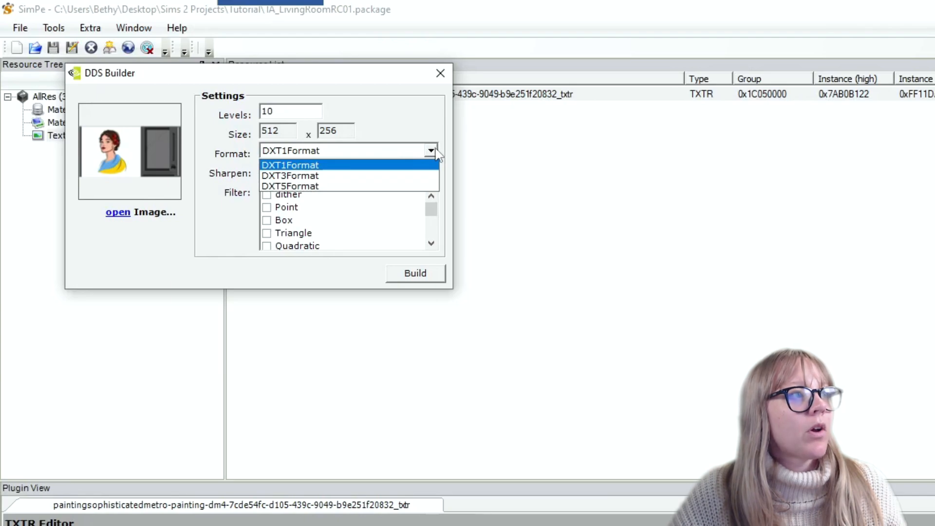
{"action": "left_click", "coordinate": [301, 180]}
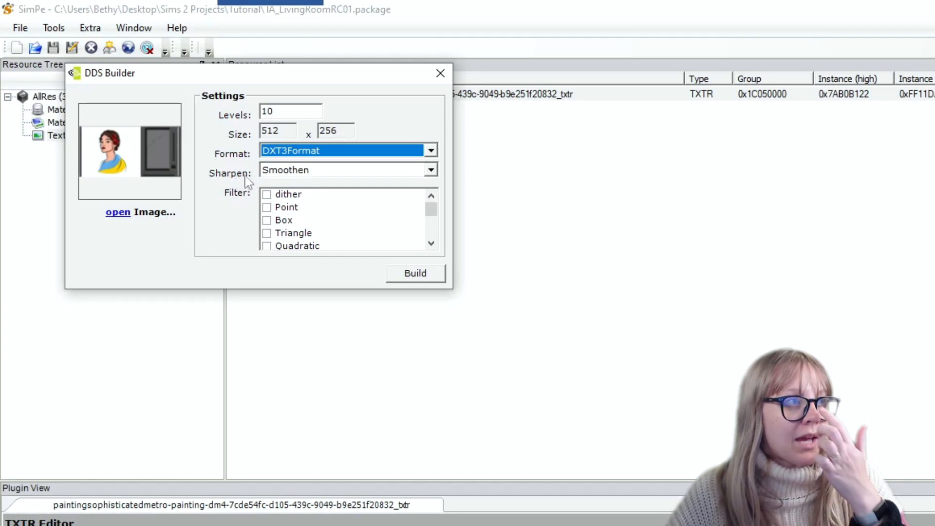
{"action": "left_click", "coordinate": [432, 172]}
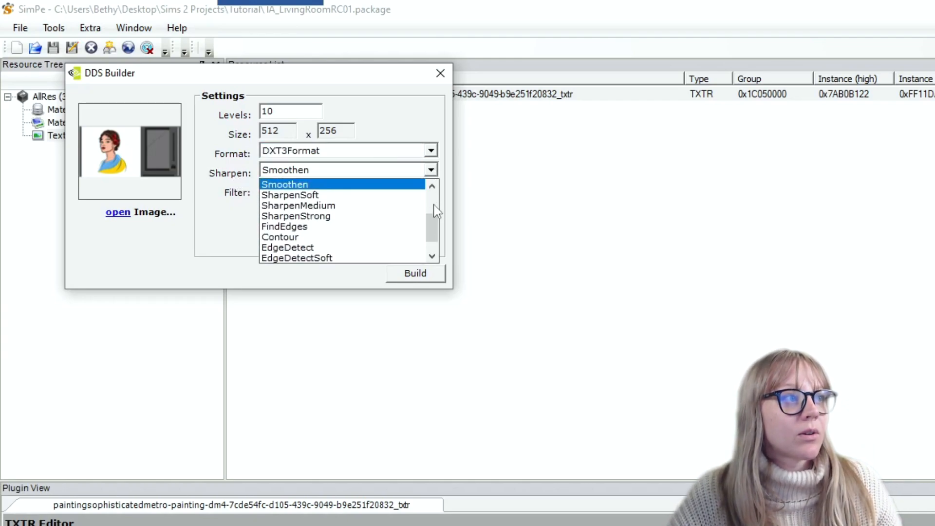
{"action": "scroll", "coordinate": [385, 220], "scroll_direction": "up", "scroll_amount": 2}
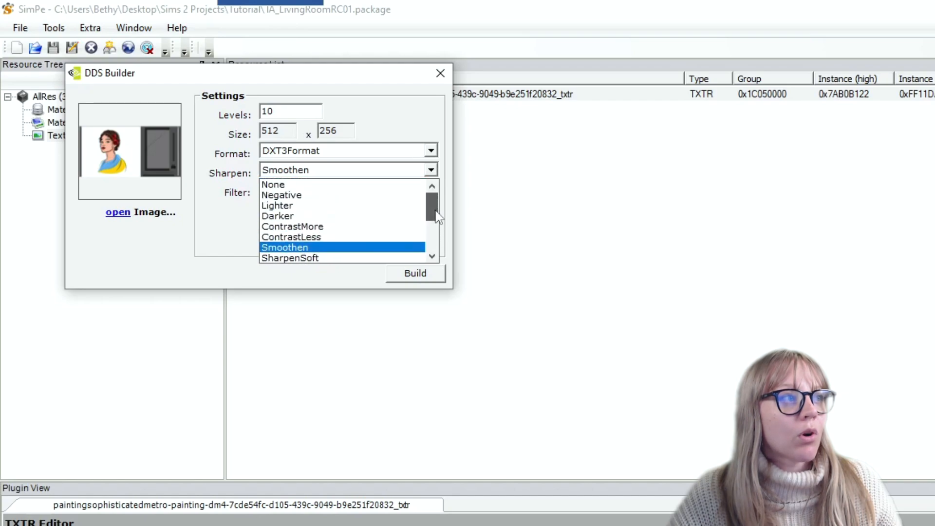
{"action": "left_click", "coordinate": [291, 187]}
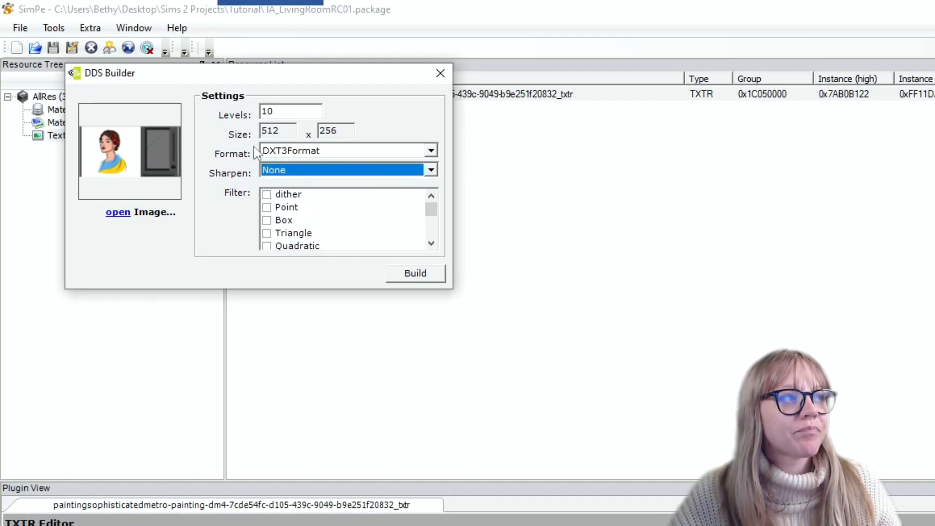
{"action": "left_click", "coordinate": [415, 274]}
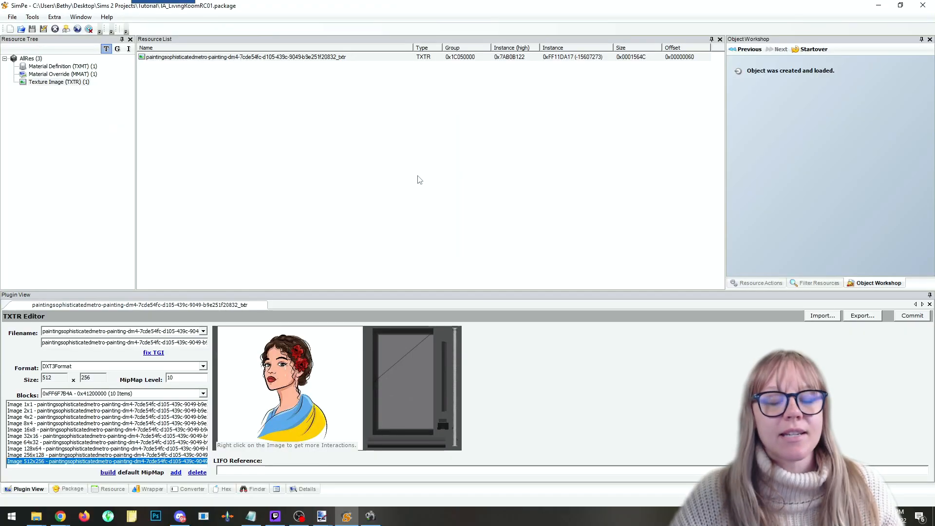
Commit the new painting texture, then save and close the TA_LivingRoomRC01 package.
{"action": "left_click", "coordinate": [913, 316]}
{"action": "left_click", "coordinate": [487, 285]}
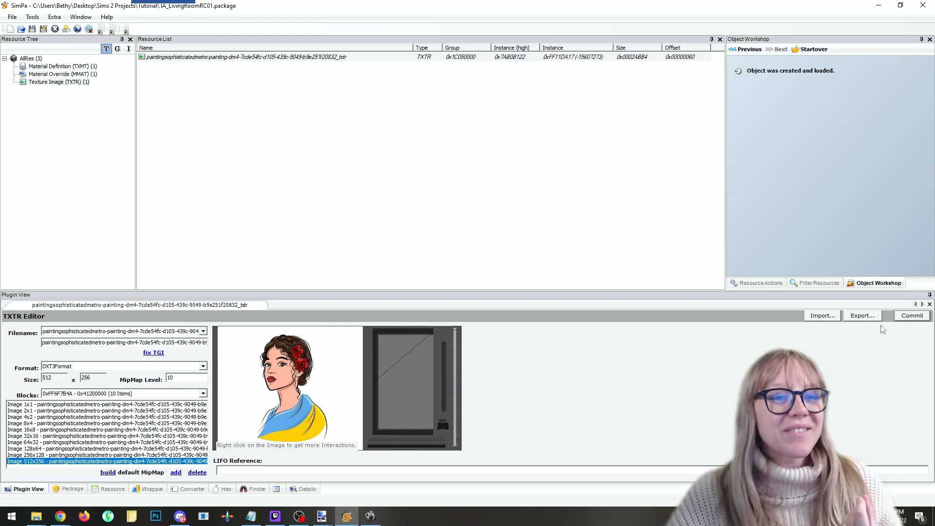
{"action": "left_click", "coordinate": [912, 316]}
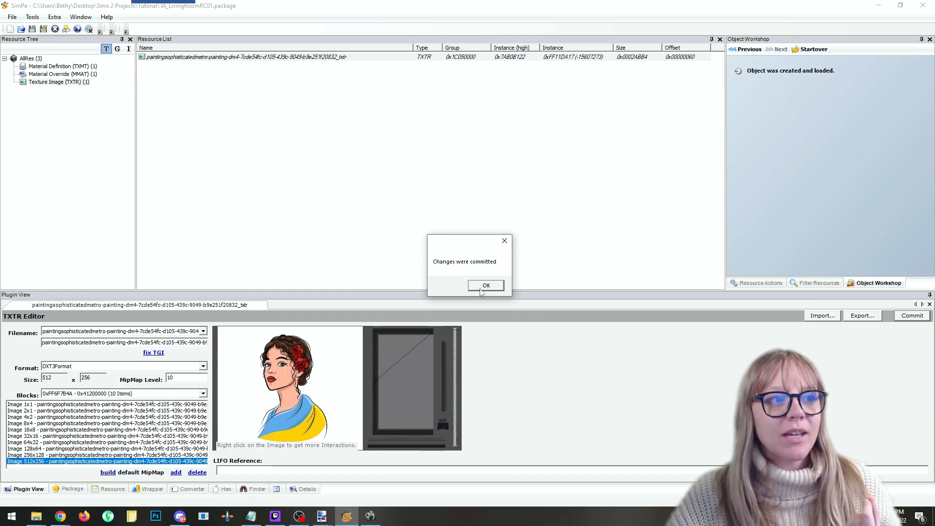
{"action": "left_click", "coordinate": [483, 288]}
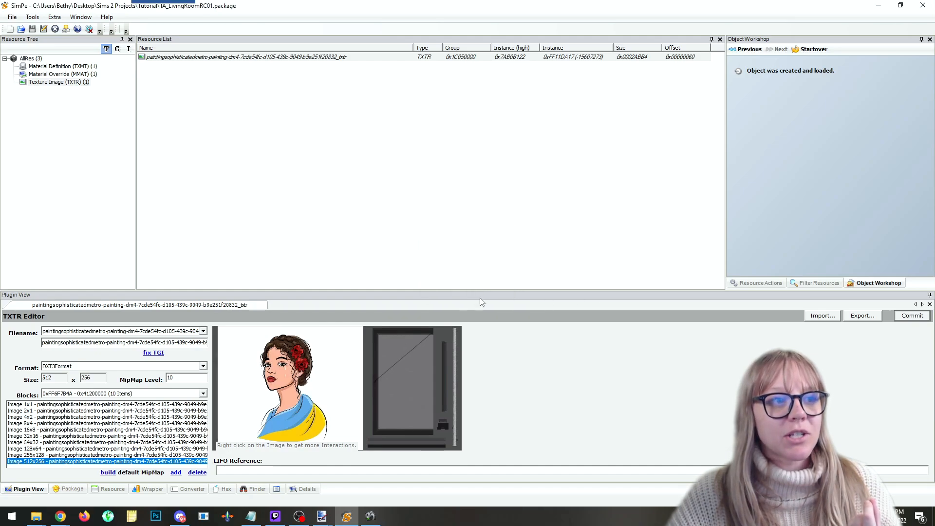
{"action": "left_click", "coordinate": [32, 29]}
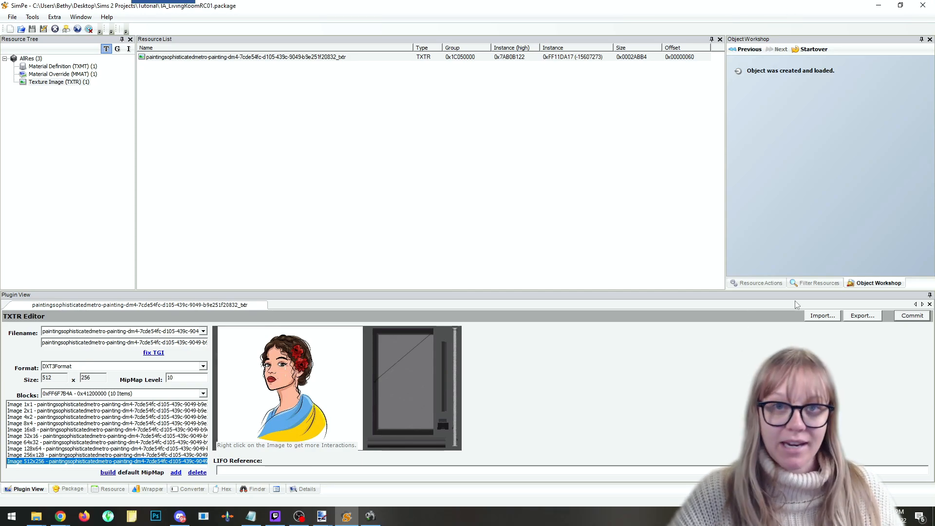
{"action": "left_click", "coordinate": [55, 29]}
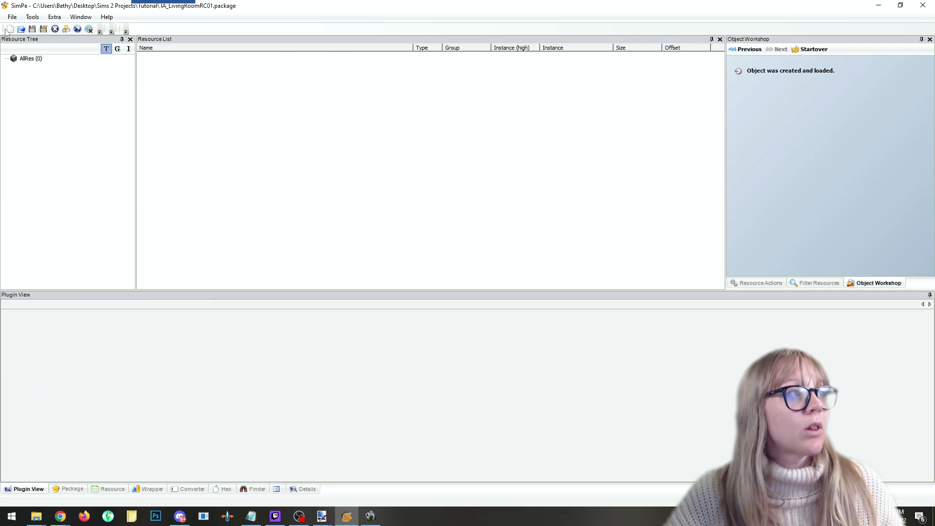
Switch to File Explorer and copy TA_LivingRoomRC01.package from the Tutorial folder.
{"action": "left_click", "coordinate": [880, 5]}
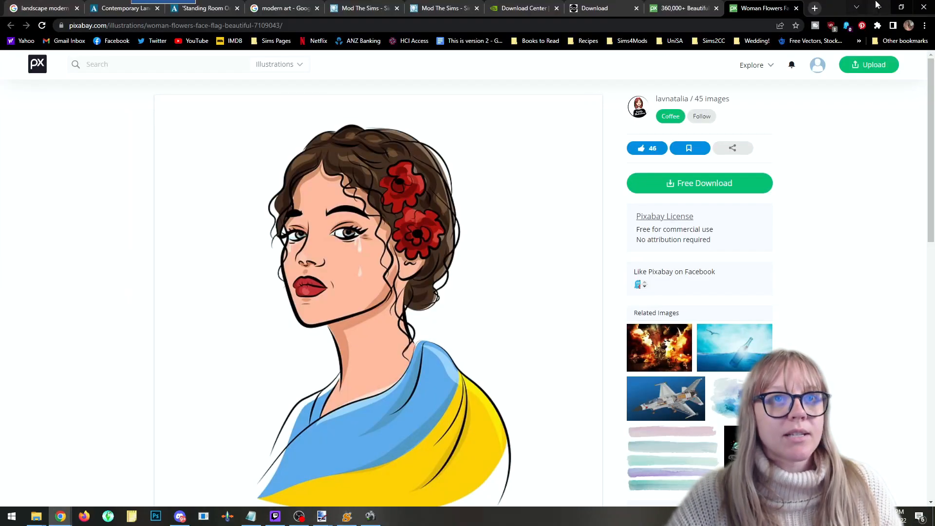
{"action": "left_click", "coordinate": [870, 6]}
{"action": "left_click", "coordinate": [421, 64]}
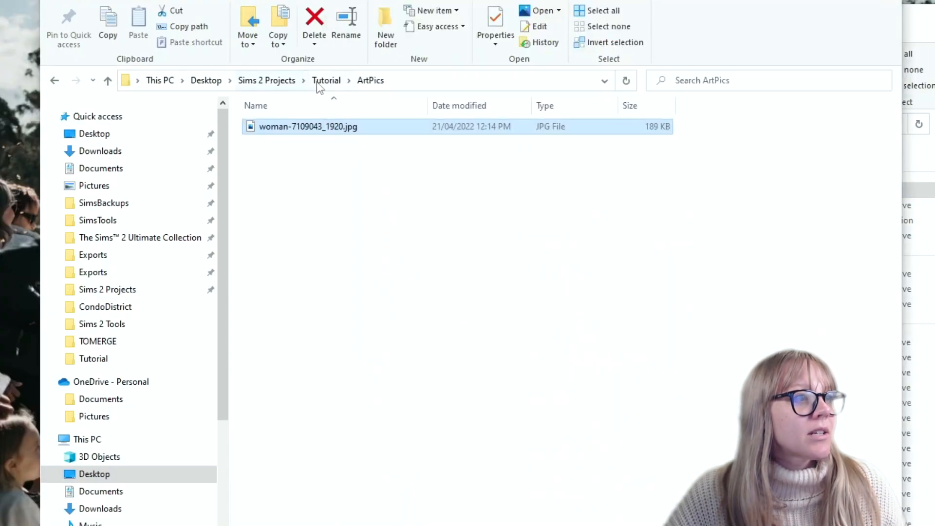
{"action": "left_click", "coordinate": [345, 119]}
{"action": "left_click", "coordinate": [526, 156]}
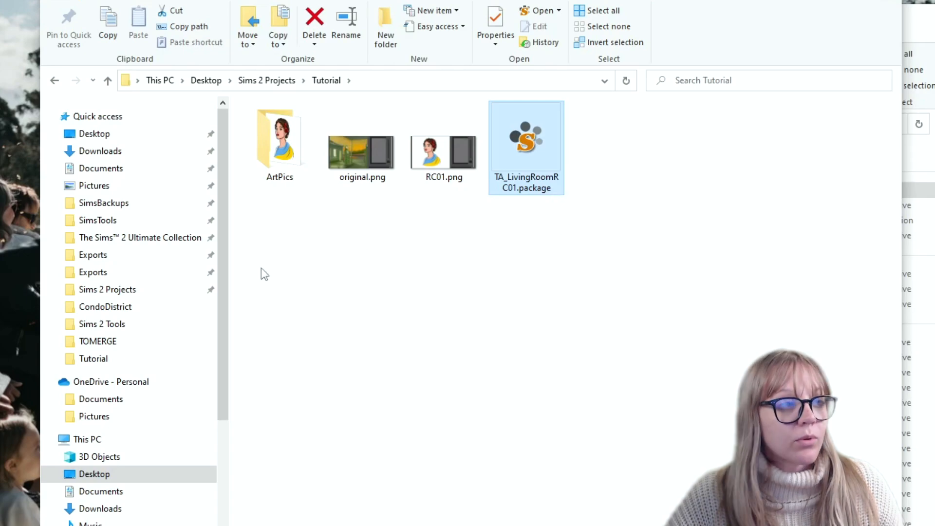
{"action": "key", "text": "ctrl+c"}
Paste the copied package into the BUY_DECO_WALL folder inside The Sims 2 Ultimate Collection's Downloads folder.
{"action": "left_click", "coordinate": [136, 239]}
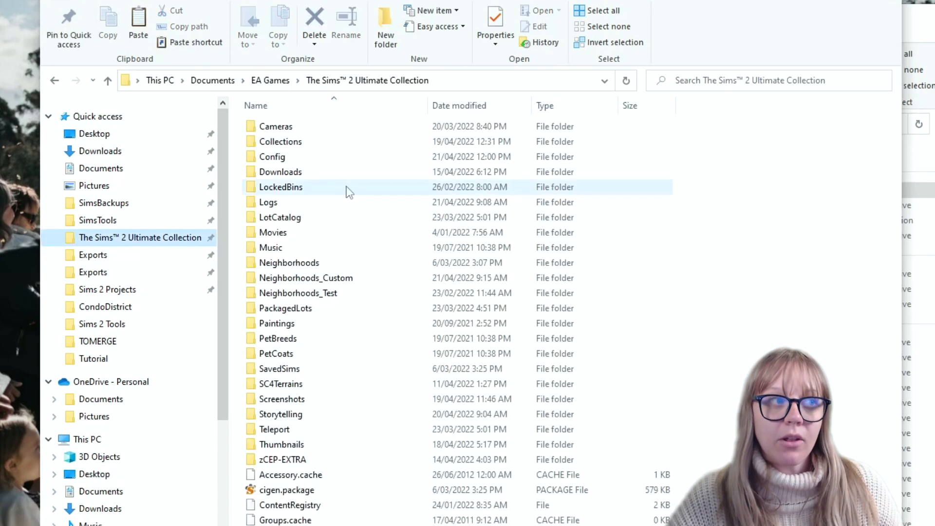
{"action": "double_click", "coordinate": [292, 172]}
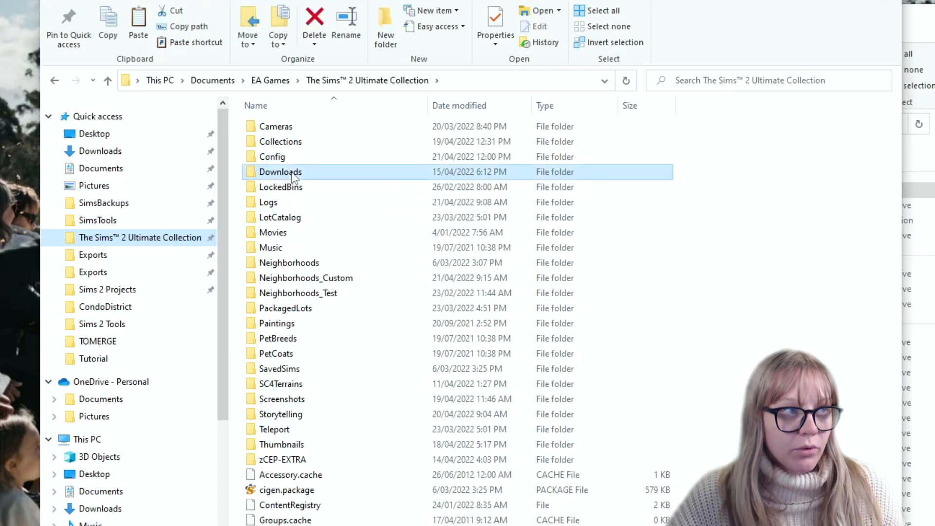
{"action": "scroll", "coordinate": [361, 347], "scroll_direction": "down", "scroll_amount": 4}
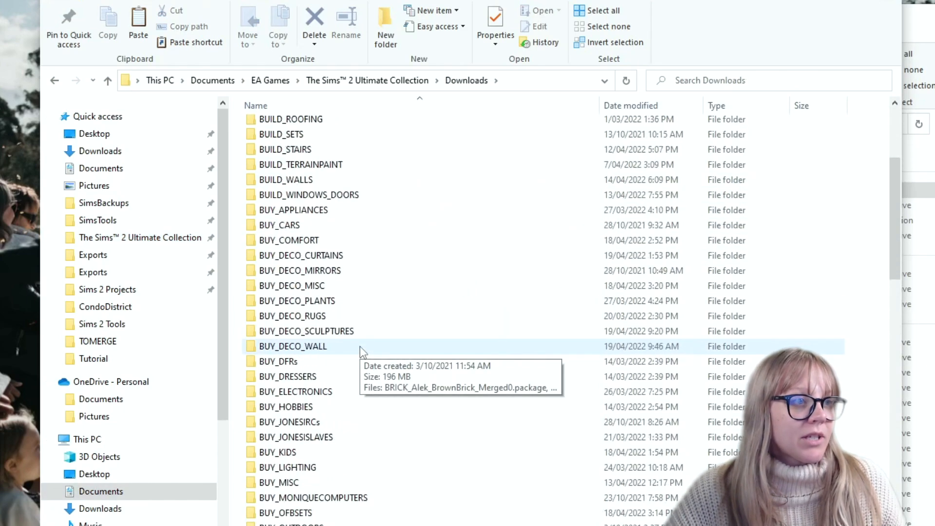
{"action": "mouse_move", "coordinate": [285, 357]}
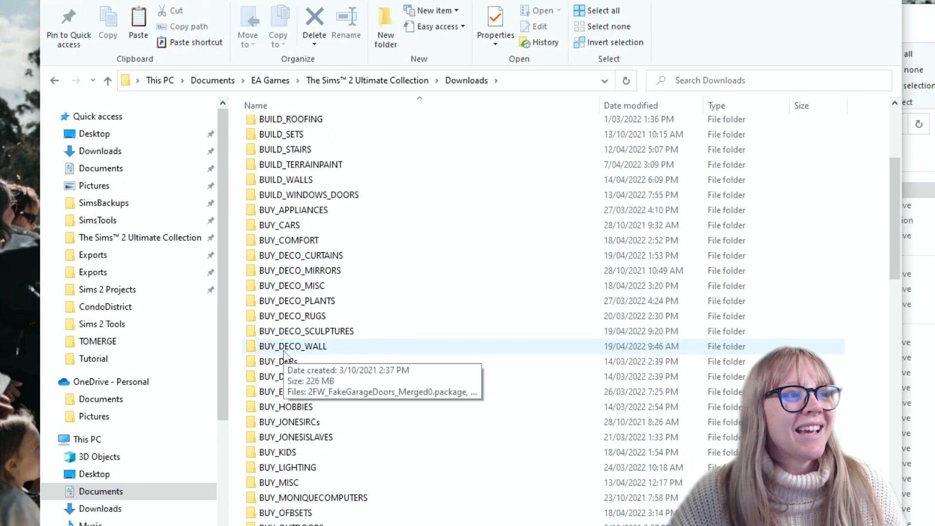
{"action": "double_click", "coordinate": [285, 349]}
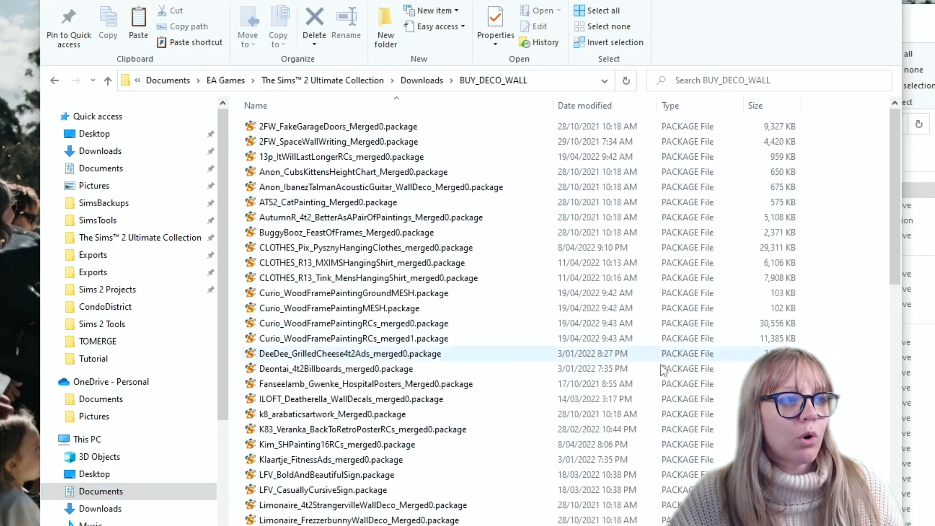
{"action": "scroll", "coordinate": [322, 468], "scroll_direction": "down", "scroll_amount": 12}
{"action": "left_click", "coordinate": [319, 469]}
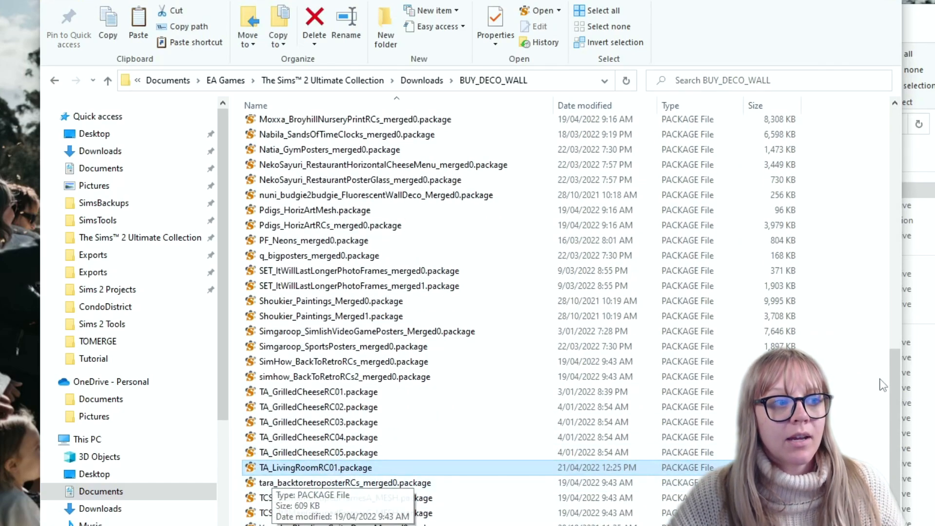
Clear the open folder windows off the desktop and launch The Sims 2.
{"action": "left_click", "coordinate": [862, 412]}
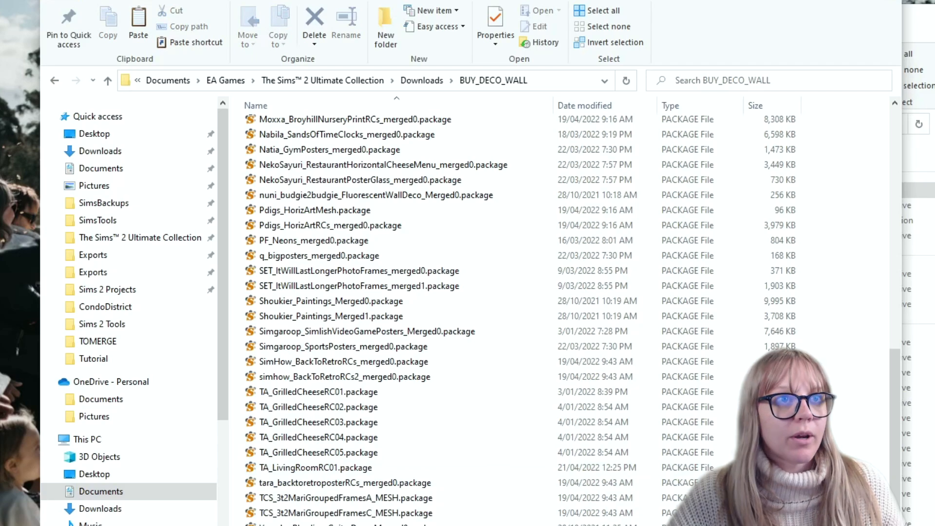
{"action": "left_click", "coordinate": [681, 46]}
{"action": "left_click", "coordinate": [877, 77]}
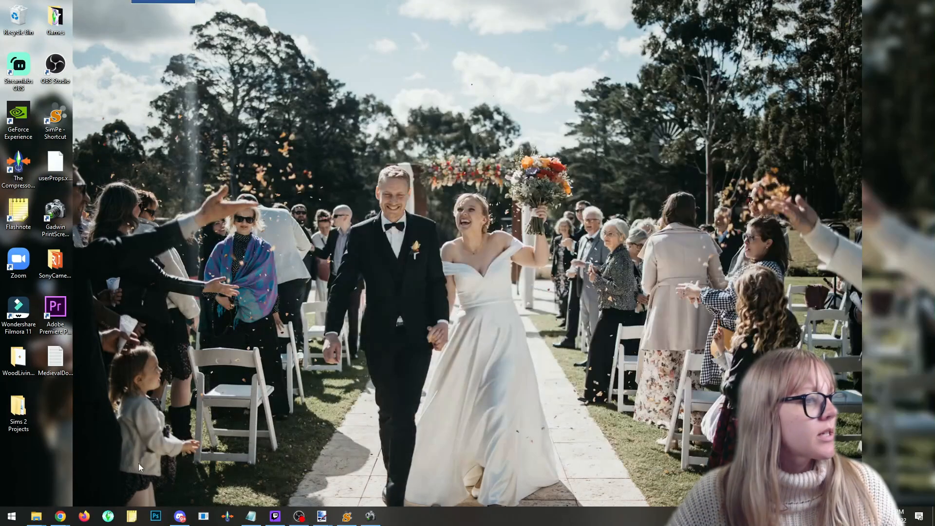
{"action": "left_click", "coordinate": [110, 517]}
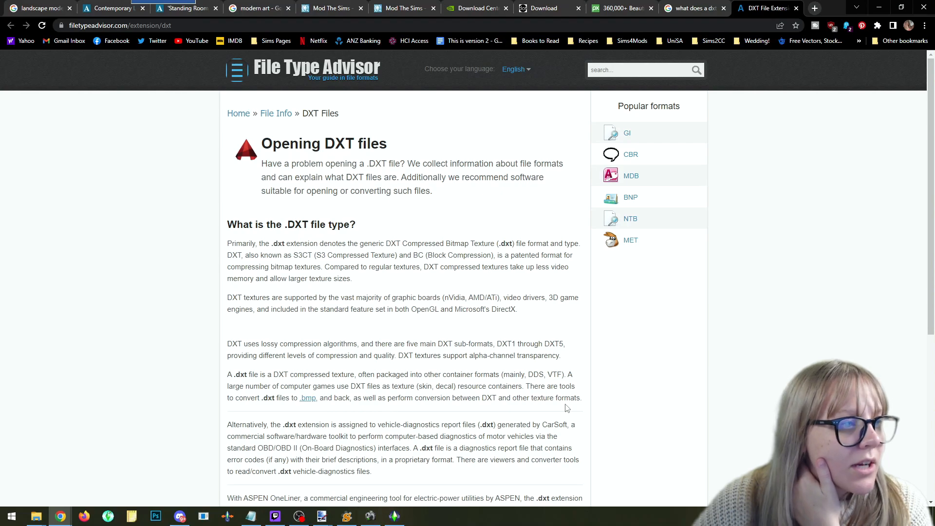
Examine the File Type Advisor page on DXT files and the Google results for what a DXT file does in Sims 2.
{"action": "scroll", "coordinate": [566, 409], "scroll_direction": "down", "scroll_amount": 1}
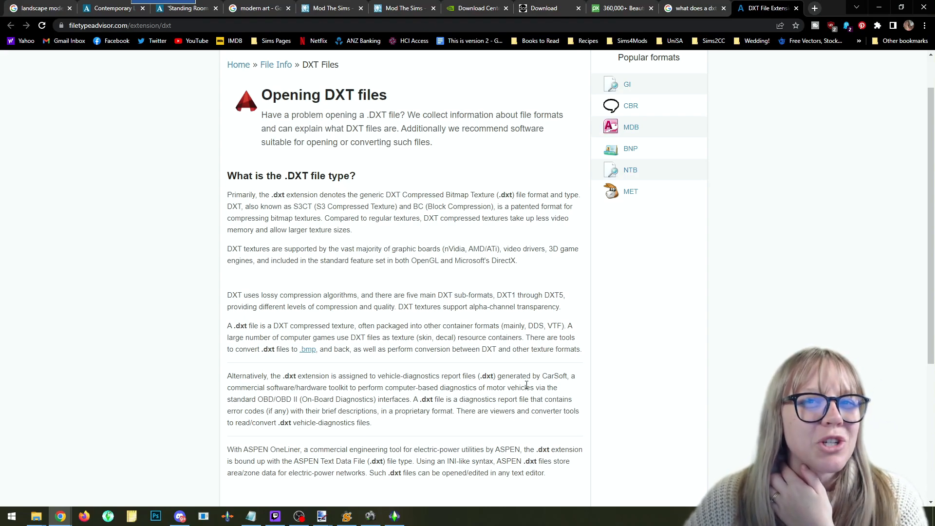
{"action": "left_click", "coordinate": [796, 8]}
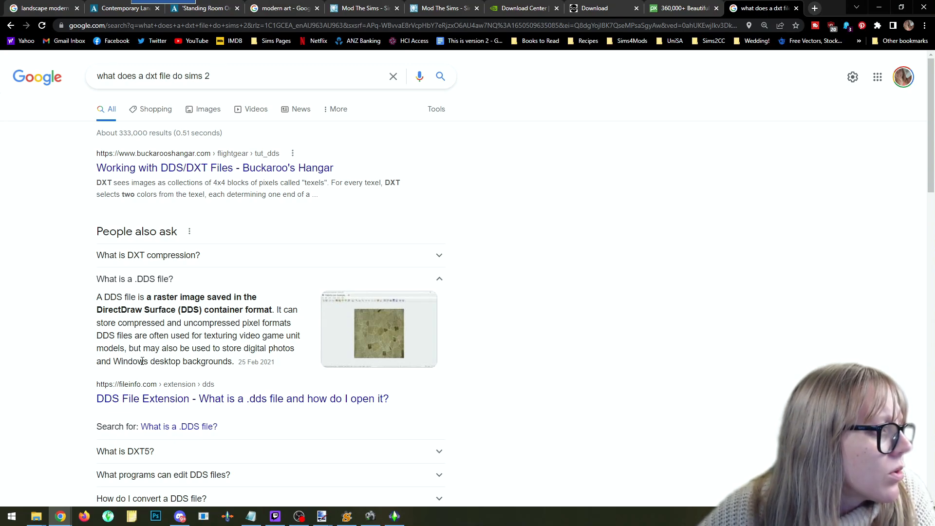
{"action": "scroll", "coordinate": [236, 337], "scroll_direction": "down", "scroll_amount": 4}
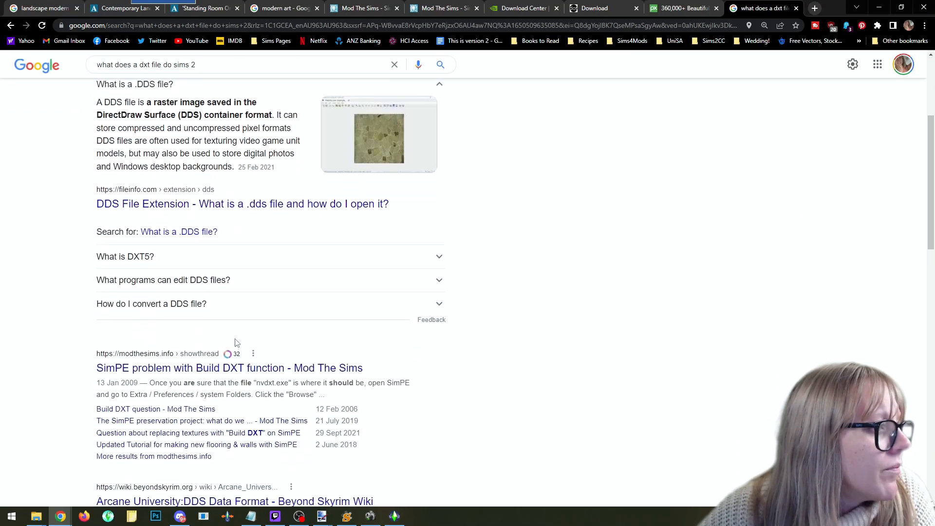
{"action": "scroll", "coordinate": [235, 341], "scroll_direction": "up", "scroll_amount": 1}
{"action": "scroll", "coordinate": [237, 346], "scroll_direction": "down", "scroll_amount": 1}
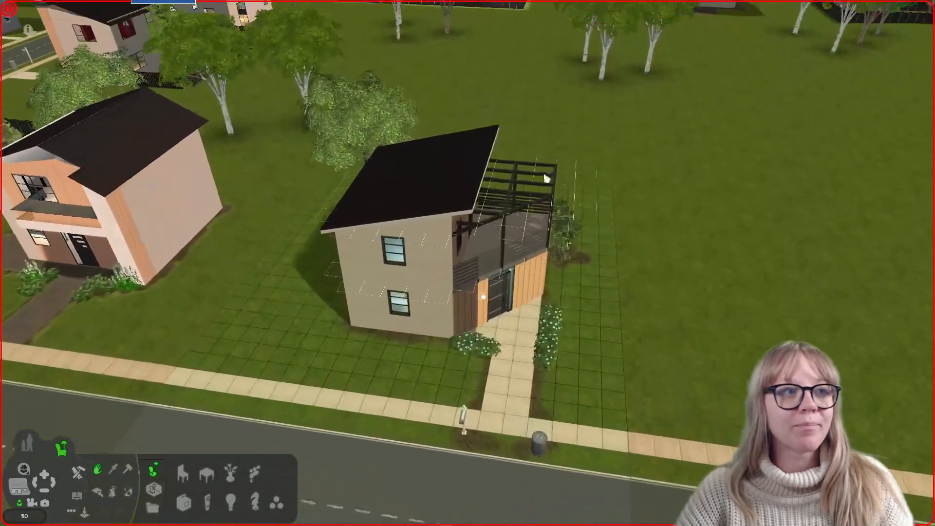
Switch the house view in The Sims 2 to expose the ground-floor room's interior walls.
{"action": "scroll", "coordinate": [547, 178], "scroll_direction": "up", "scroll_amount": 2}
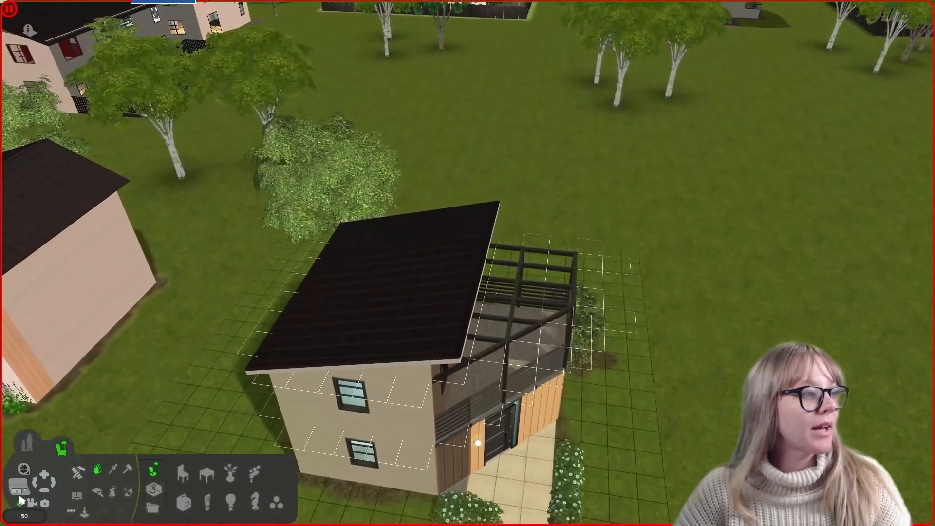
{"action": "left_click", "coordinate": [20, 493]}
{"action": "left_click", "coordinate": [20, 494]}
{"action": "scroll", "coordinate": [539, 319], "scroll_direction": "up", "scroll_amount": 5}
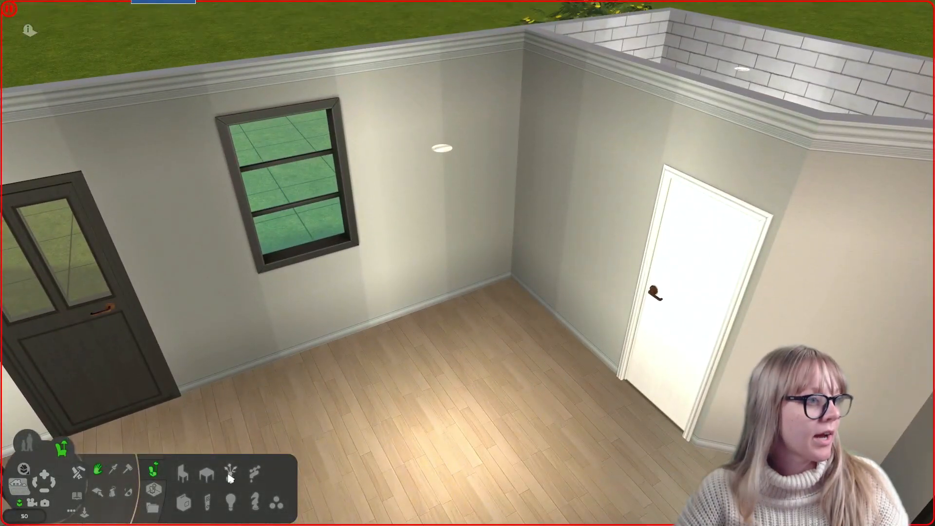
Check the game option that controls custom content display in the catalogs, then return to buy mode.
{"action": "left_click", "coordinate": [71, 514]}
{"action": "left_click", "coordinate": [217, 481]}
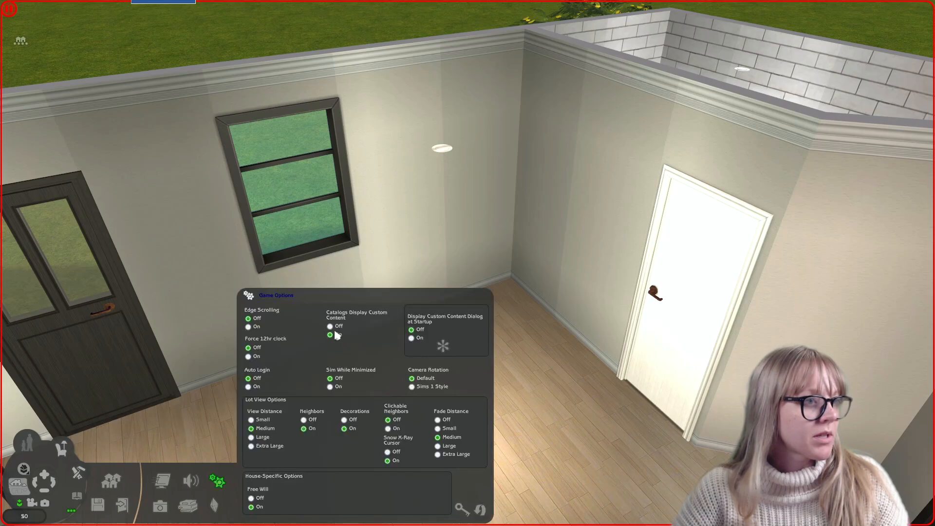
{"action": "left_click", "coordinate": [62, 447]}
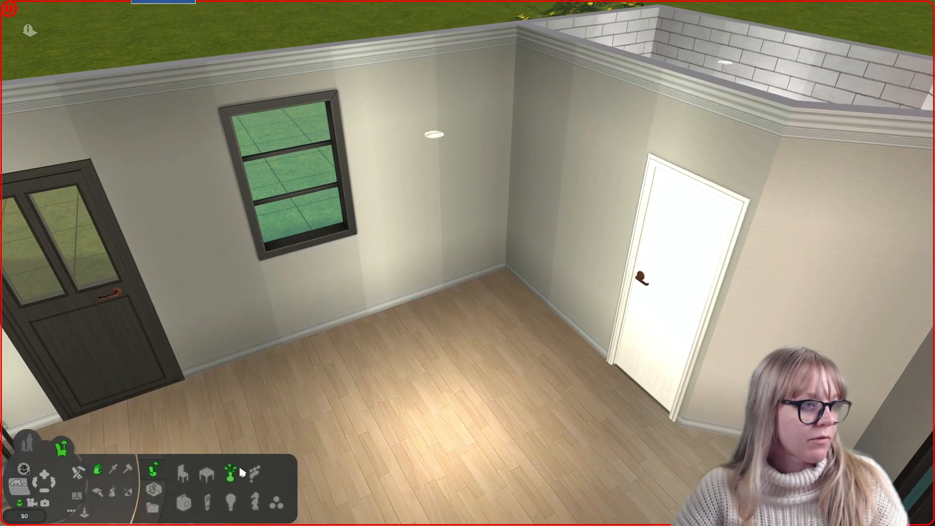
Place the Living Room With Man and Woman painting from the wall decorations on the wall beside the white door.
{"action": "left_click", "coordinate": [239, 470]}
{"action": "left_click_drag", "start_coordinate": [482, 357], "coordinate": [886, 455]}
{"action": "left_click", "coordinate": [901, 463]}
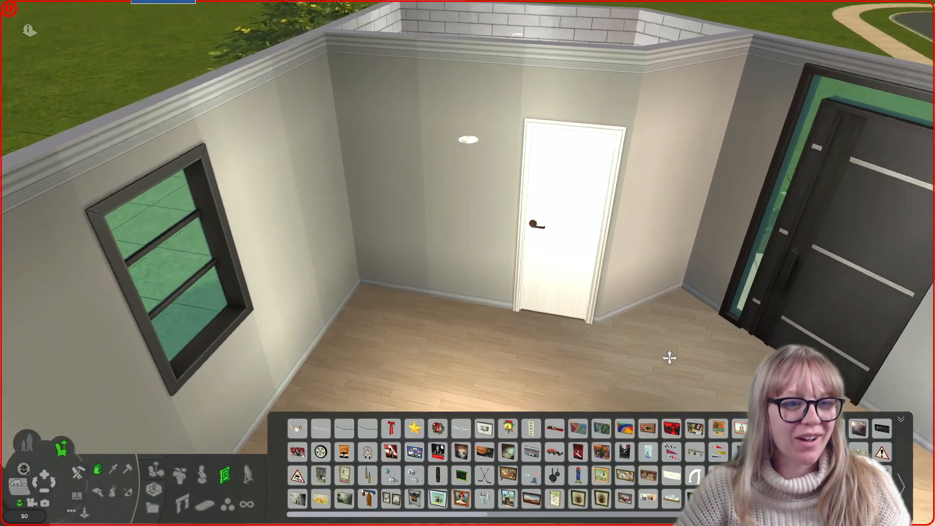
{"action": "scroll", "coordinate": [669, 357], "scroll_direction": "up", "scroll_amount": 3}
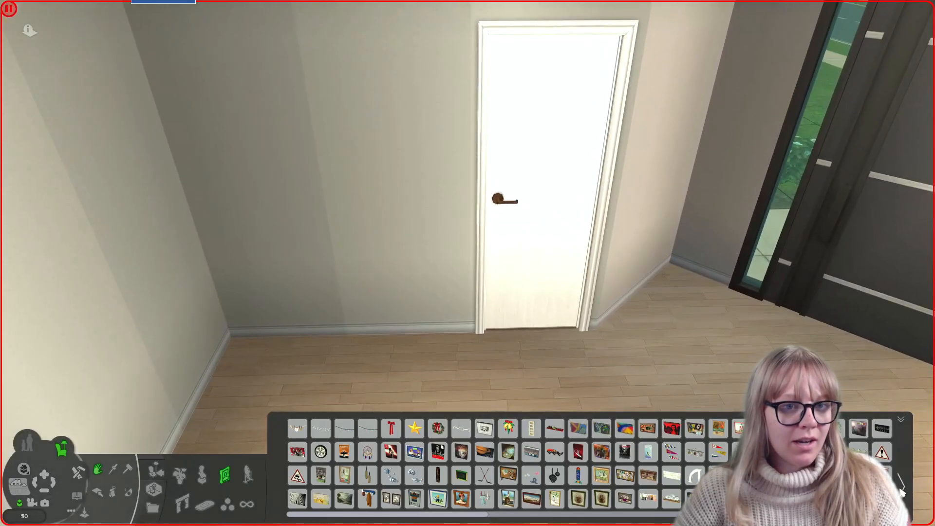
{"action": "left_click", "coordinate": [902, 492]}
{"action": "scroll", "coordinate": [602, 373], "scroll_direction": "down", "scroll_amount": 2}
{"action": "left_click", "coordinate": [556, 451]}
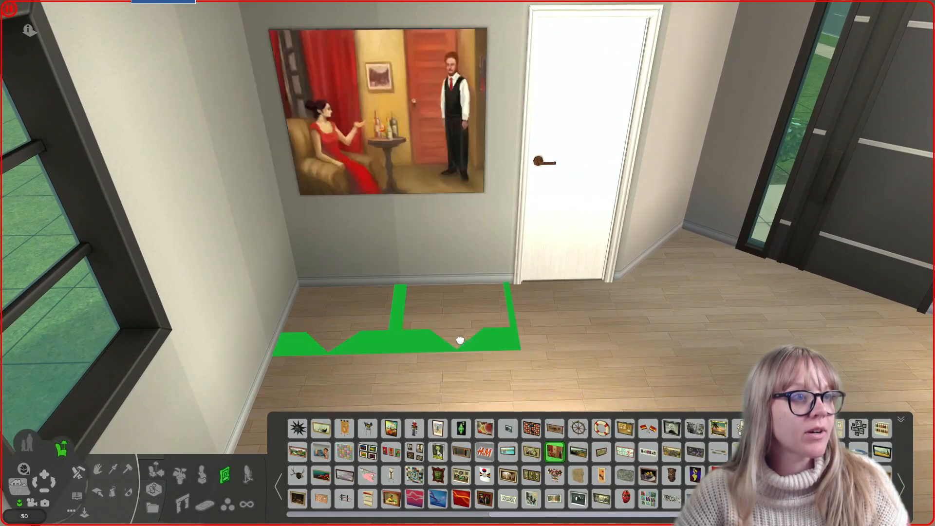
{"action": "left_click", "coordinate": [460, 330]}
{"action": "left_click_drag", "start_coordinate": [572, 291], "coordinate": [273, 225]}
{"action": "scroll", "coordinate": [551, 222], "scroll_direction": "up", "scroll_amount": 2}
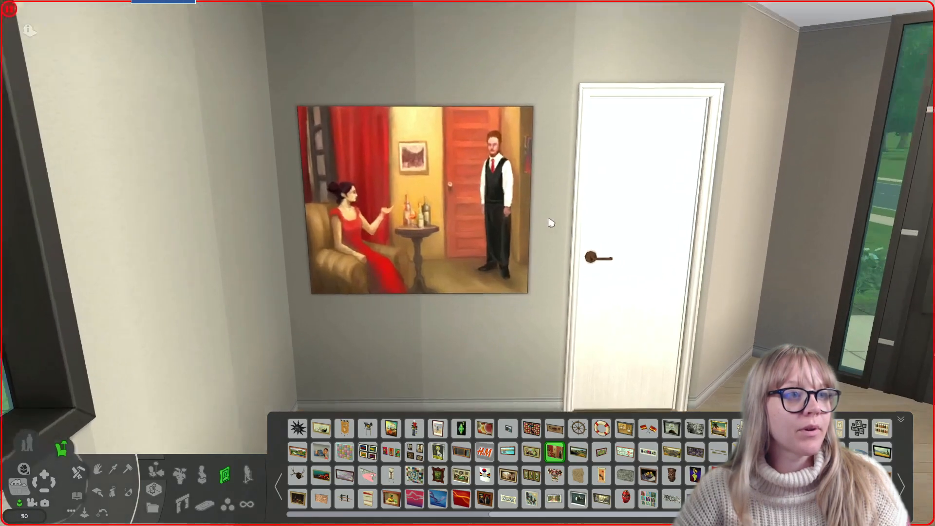
{"action": "scroll", "coordinate": [551, 222], "scroll_direction": "up", "scroll_amount": 2}
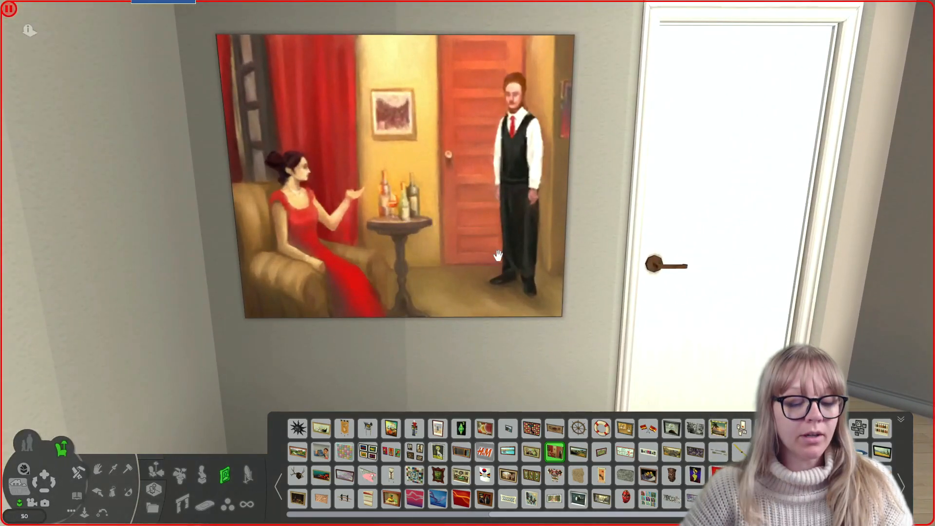
Bring up the painting's design options and preview the custom recolour of the woman in the blue and yellow shawl.
{"action": "left_click", "coordinate": [73, 511]}
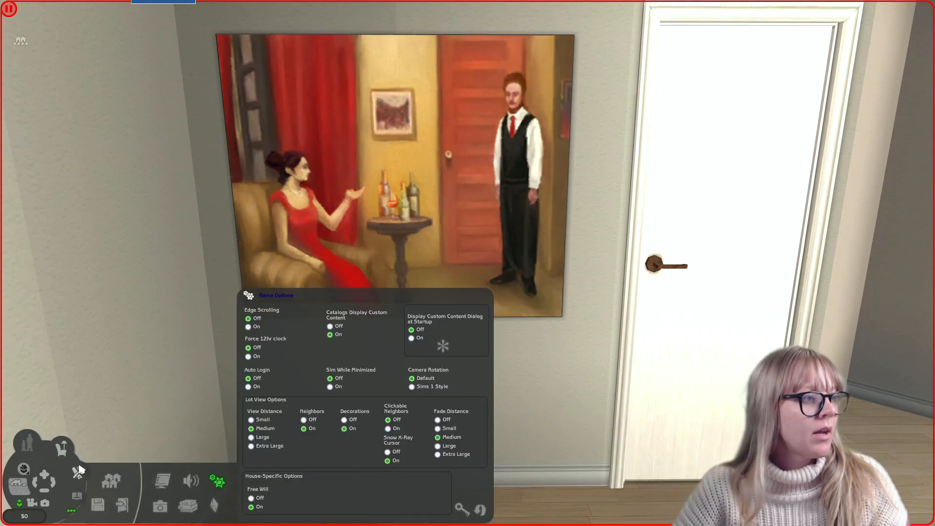
{"action": "left_click", "coordinate": [61, 447]}
{"action": "left_click", "coordinate": [435, 224]}
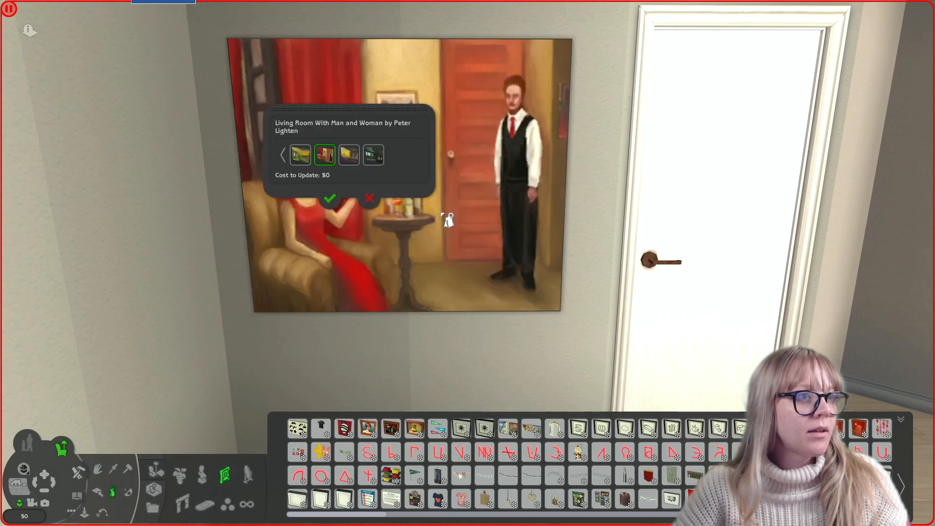
{"action": "left_click", "coordinate": [284, 156]}
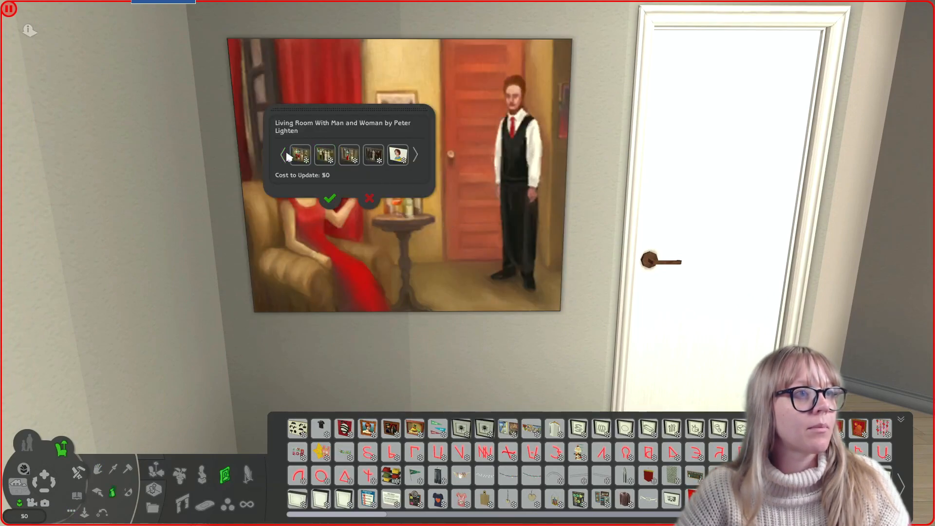
{"action": "left_click", "coordinate": [399, 155]}
{"action": "left_click_drag", "start_coordinate": [369, 109], "coordinate": [748, 90]}
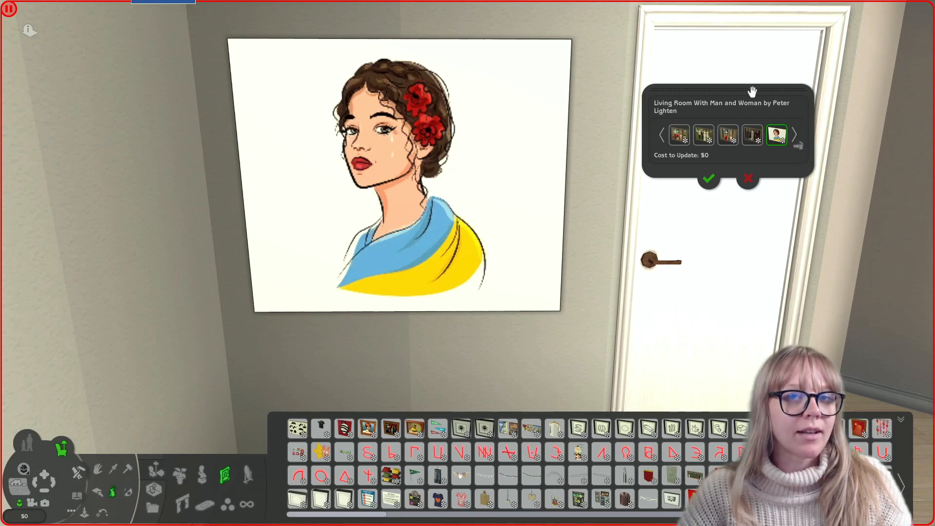
Preview the painting's other custom recolours, including the family portraits and the wedding photos.
{"action": "left_click", "coordinate": [755, 138]}
{"action": "left_click", "coordinate": [728, 138]}
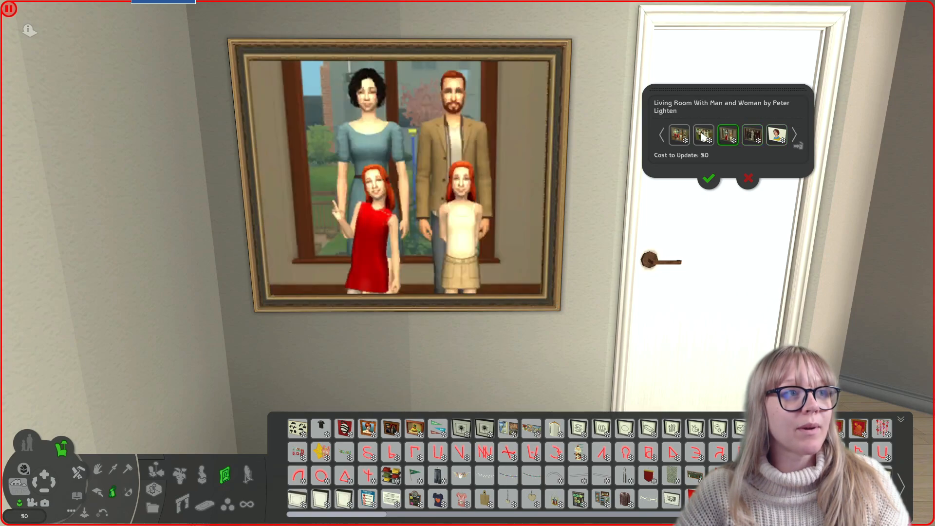
{"action": "left_click", "coordinate": [704, 138]}
{"action": "left_click", "coordinate": [682, 138]}
{"action": "left_click", "coordinate": [662, 136]}
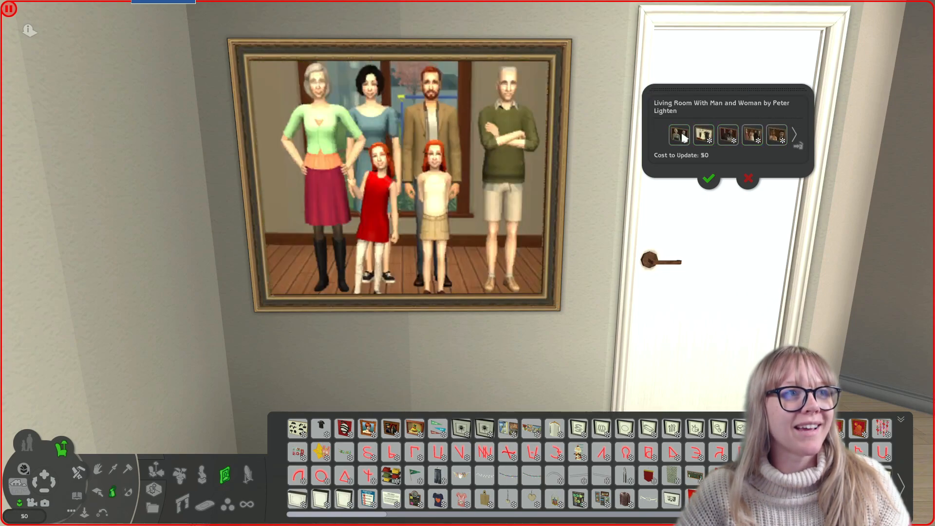
{"action": "left_click", "coordinate": [681, 137]}
{"action": "left_click", "coordinate": [704, 138]}
{"action": "left_click", "coordinate": [728, 138]}
{"action": "left_click", "coordinate": [753, 138]}
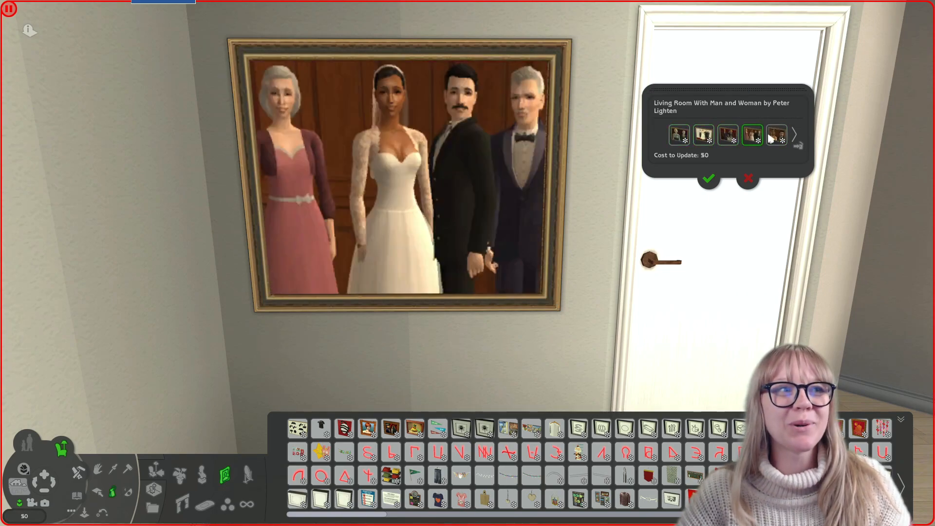
{"action": "left_click", "coordinate": [777, 136]}
{"action": "left_click", "coordinate": [795, 134]}
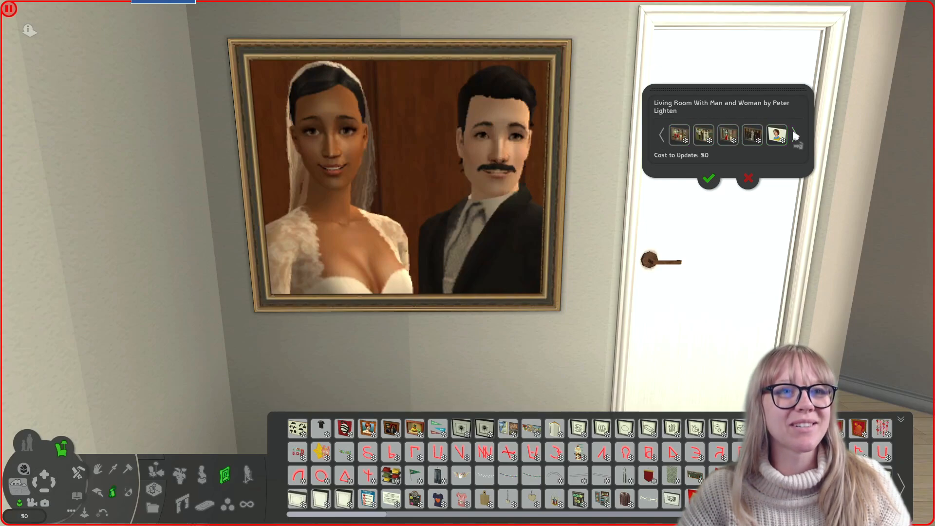
Apply the recolour of the woman in the blue and yellow shawl to the painting and view it on the wall.
{"action": "left_click", "coordinate": [777, 137]}
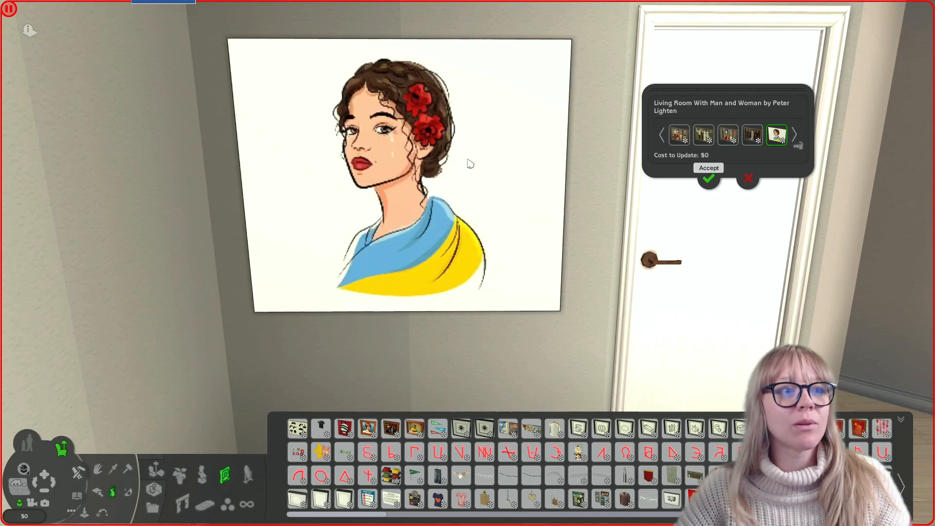
{"action": "left_click", "coordinate": [709, 179]}
{"action": "scroll", "coordinate": [655, 232], "scroll_direction": "down", "scroll_amount": 1}
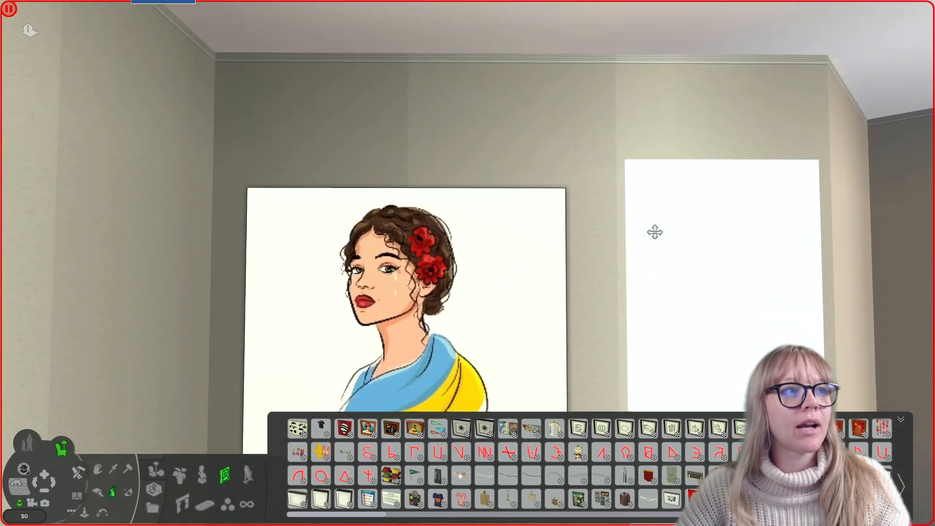
{"action": "left_click_drag", "start_coordinate": [655, 233], "coordinate": [653, 232]}
{"action": "scroll", "coordinate": [627, 333], "scroll_direction": "down", "scroll_amount": 3}
{"action": "left_click_drag", "start_coordinate": [626, 333], "coordinate": [545, 302]}
{"action": "scroll", "coordinate": [625, 327], "scroll_direction": "down", "scroll_amount": 2}
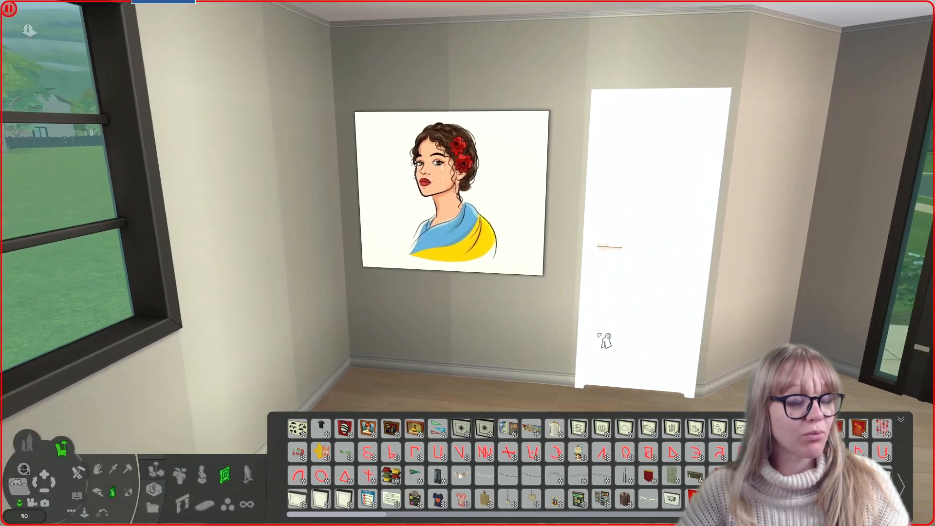
{"action": "scroll", "coordinate": [599, 334], "scroll_direction": "up", "scroll_amount": 2}
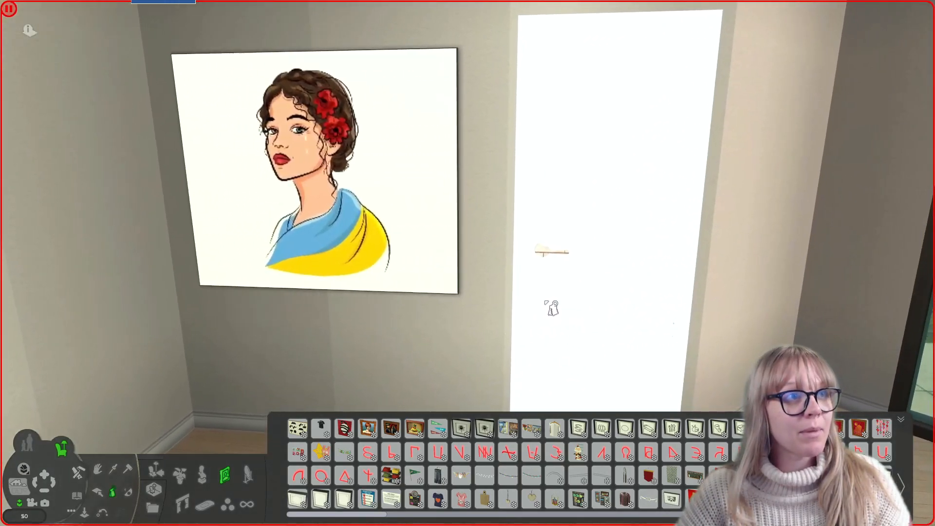
{"action": "key", "text": "s"}
Turn the painting around and set it down with its back facing the room to inspect the rear texture.
{"action": "left_click", "coordinate": [99, 469]}
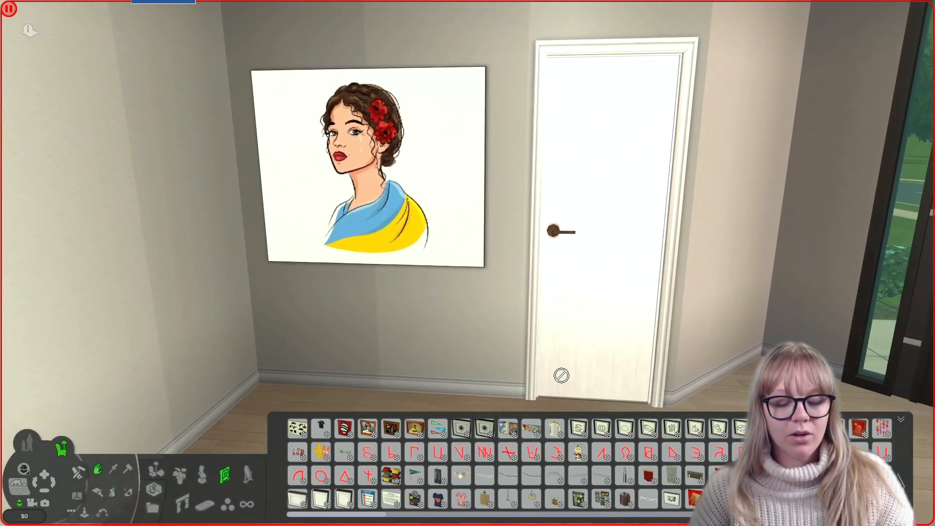
{"action": "left_click", "coordinate": [396, 244]}
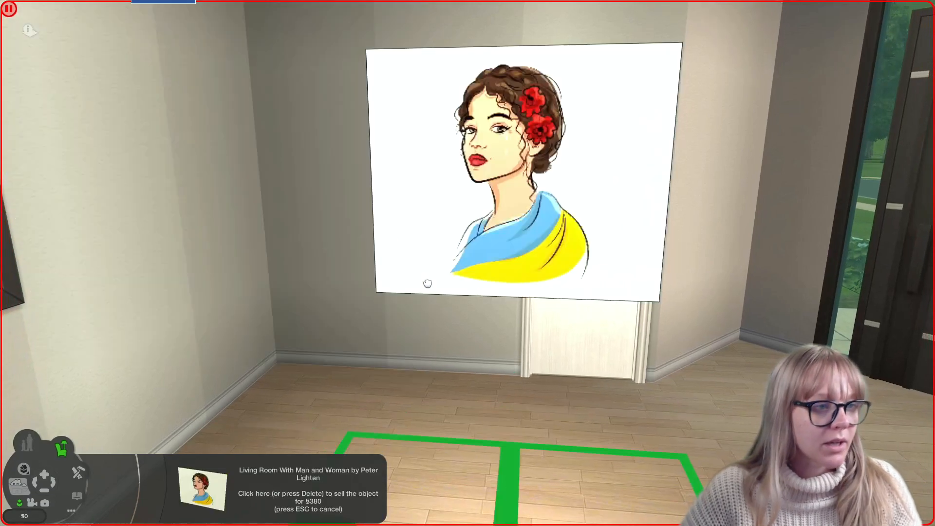
{"action": "key", "text": "period"}
{"action": "key", "text": "period"}
{"action": "key", "text": "period"}
{"action": "key", "text": "period"}
{"action": "scroll", "coordinate": [441, 276], "scroll_direction": "down", "scroll_amount": 2}
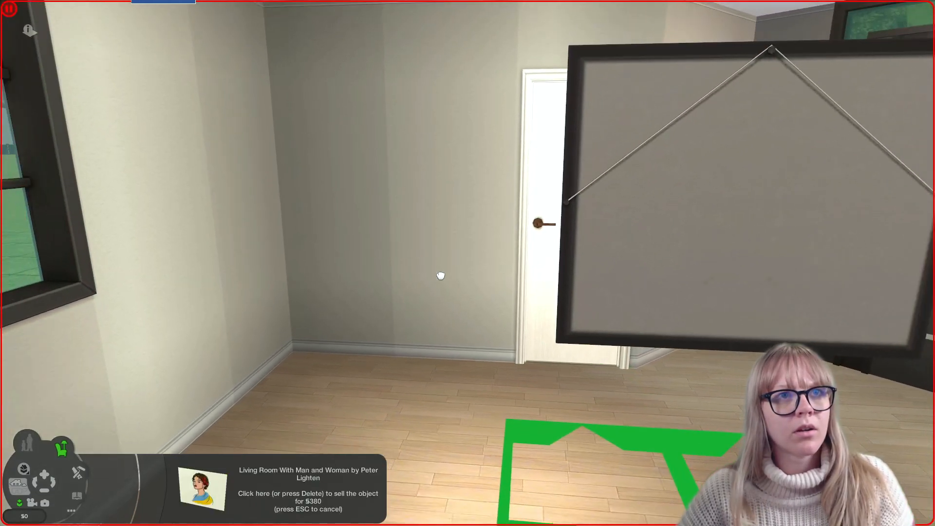
{"action": "scroll", "coordinate": [441, 277], "scroll_direction": "down", "scroll_amount": 3}
{"action": "left_click", "coordinate": [366, 255]}
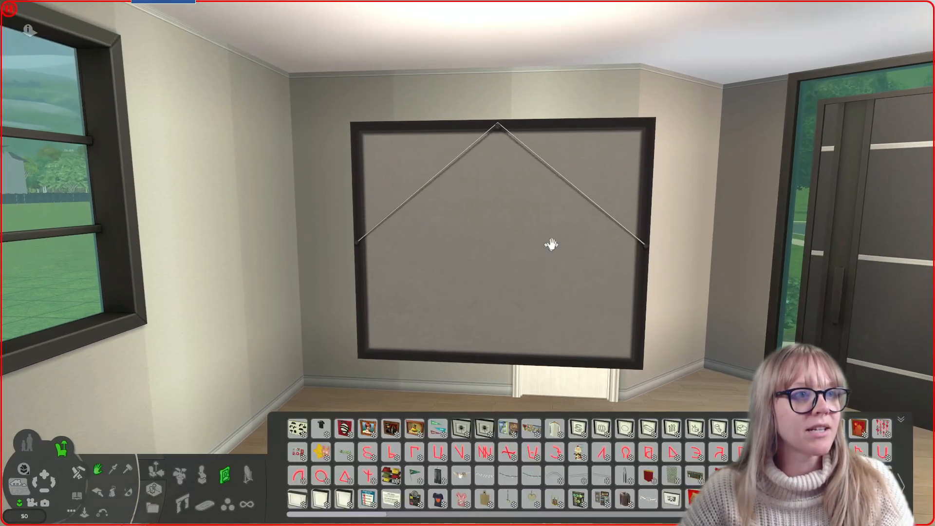
{"action": "left_click_drag", "start_coordinate": [582, 234], "coordinate": [595, 221]}
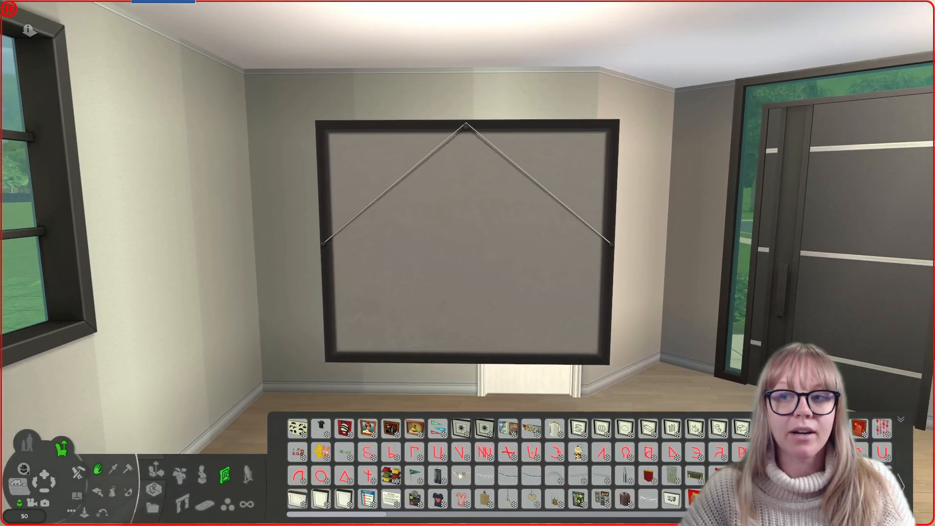
Compare the painting's back with the RC01.png texture in paint.net, and return to the game.
{"action": "key", "text": "alt+Tab"}
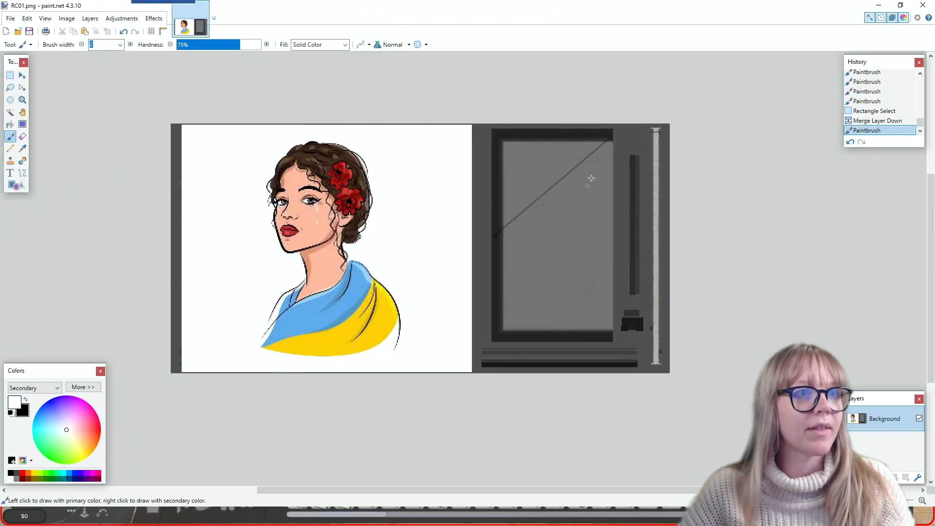
{"action": "left_click", "coordinate": [879, 5]}
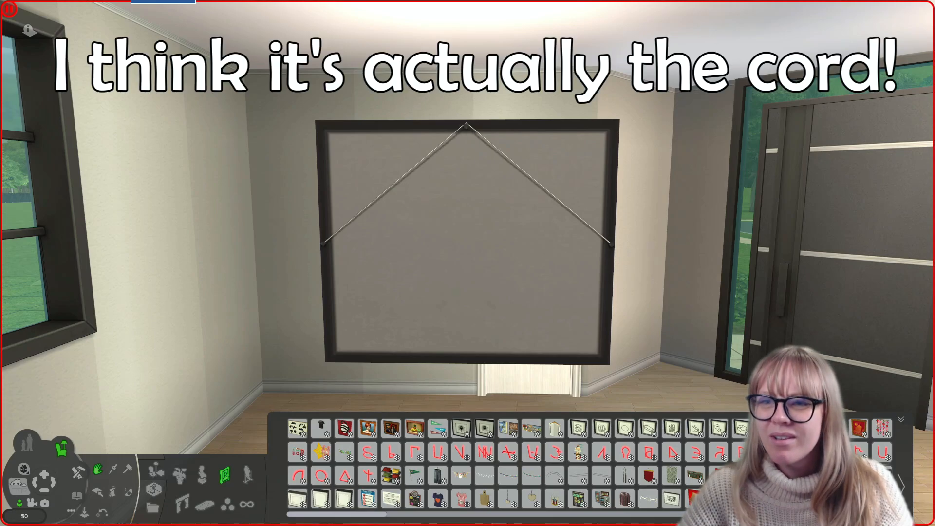
{"action": "key", "text": "alt+Tab"}
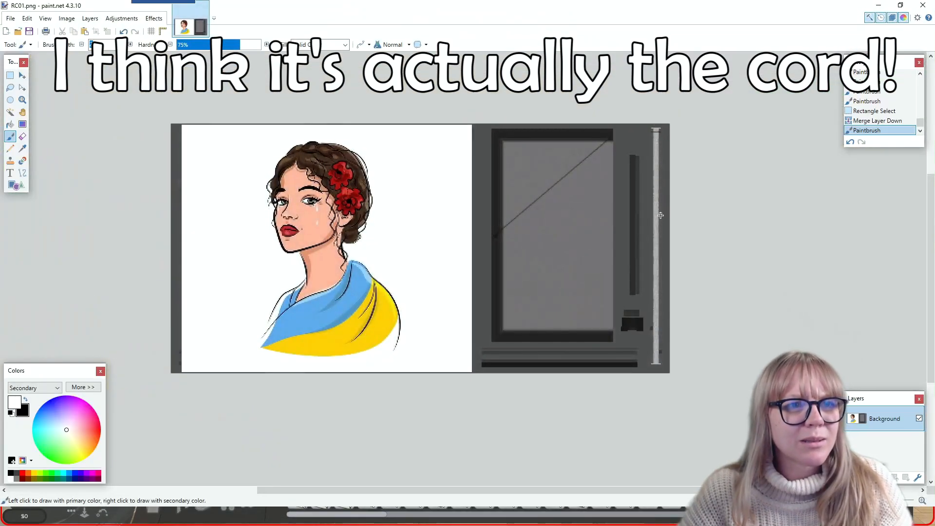
{"action": "key", "text": "alt+Tab"}
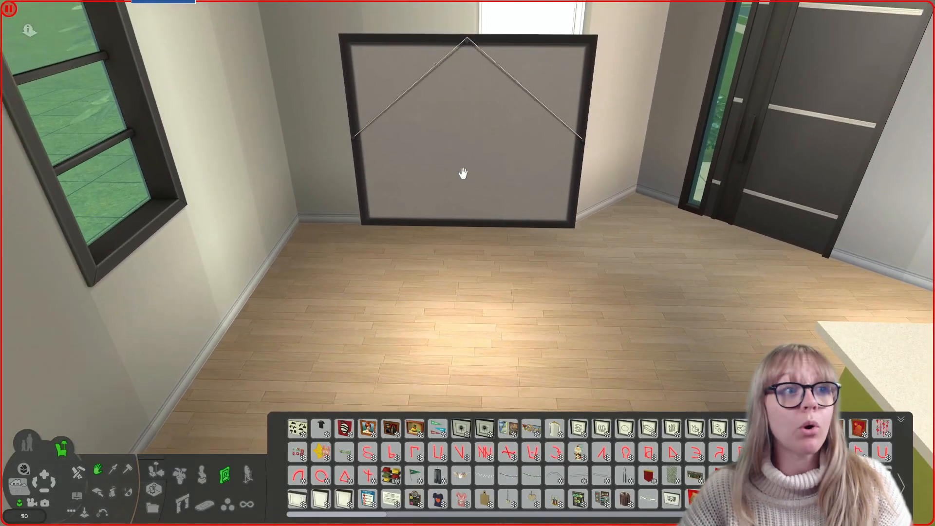
Hang the painting back on the wall beside the white door with the portrait facing the room.
{"action": "left_click", "coordinate": [464, 184]}
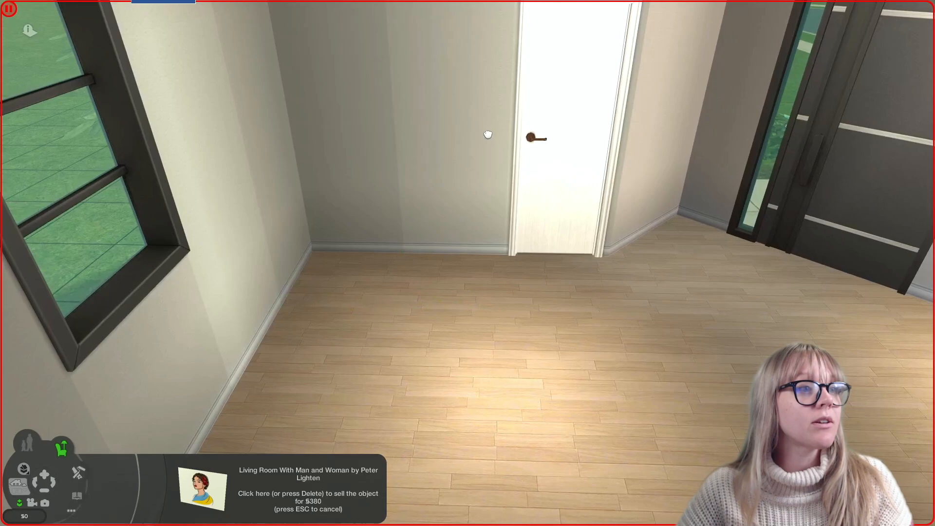
{"action": "left_click", "coordinate": [484, 162]}
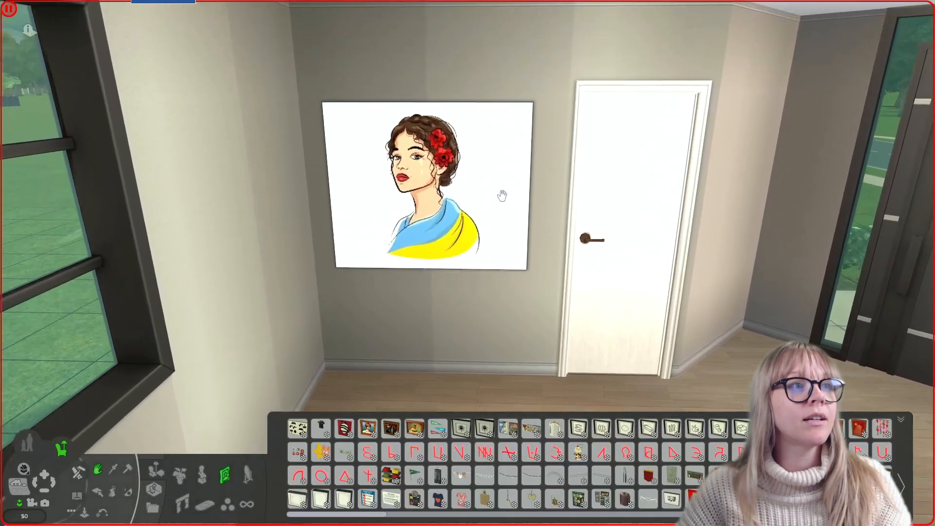
{"action": "scroll", "coordinate": [507, 211], "scroll_direction": "up", "scroll_amount": 3}
{"action": "scroll", "coordinate": [534, 292], "scroll_direction": "down", "scroll_amount": 2}
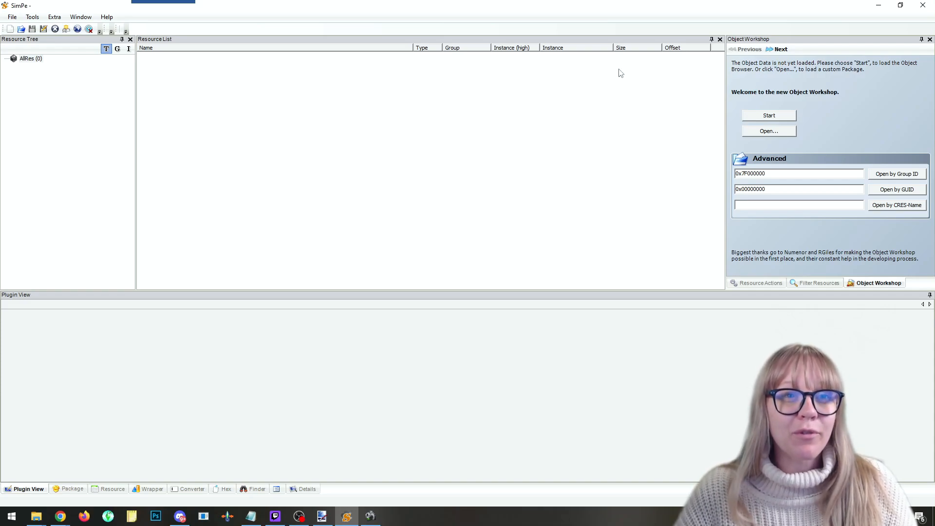
Browse the wall decorations in SimPe's Object Workshop catalogue and return to its welcome page.
{"action": "left_click", "coordinate": [786, 118]}
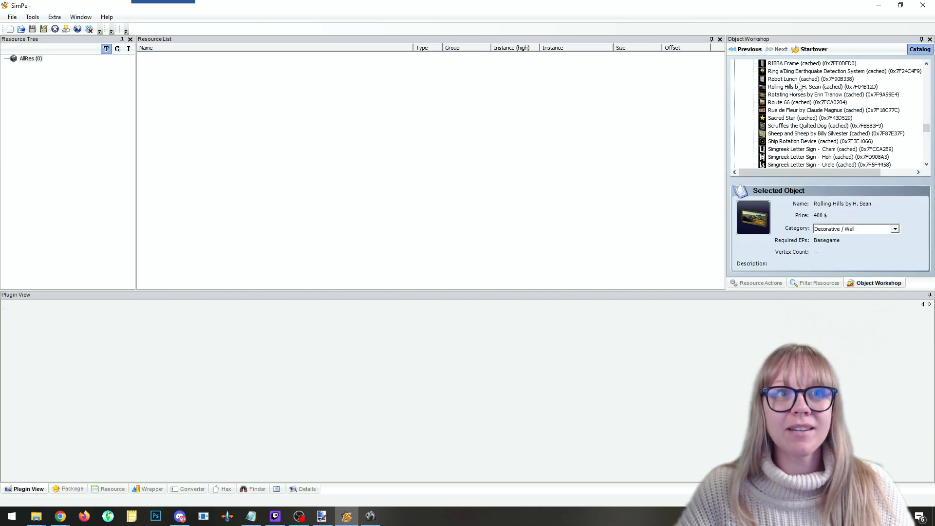
{"action": "scroll", "coordinate": [920, 137], "scroll_direction": "up", "scroll_amount": 10}
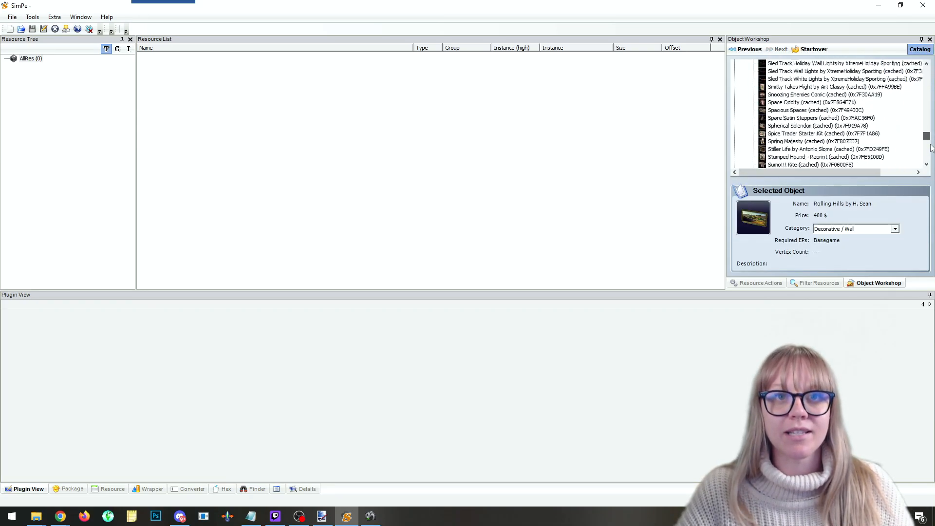
{"action": "left_click", "coordinate": [735, 49]}
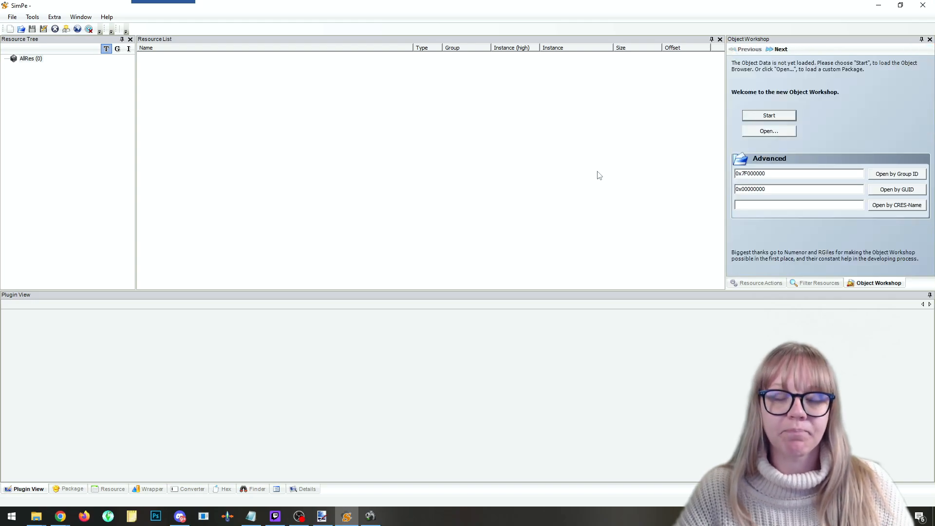
Start opening a custom package and browse to the BUY_DECO_WALL folder inside the Sims 2 Downloads folder.
{"action": "left_click", "coordinate": [762, 132]}
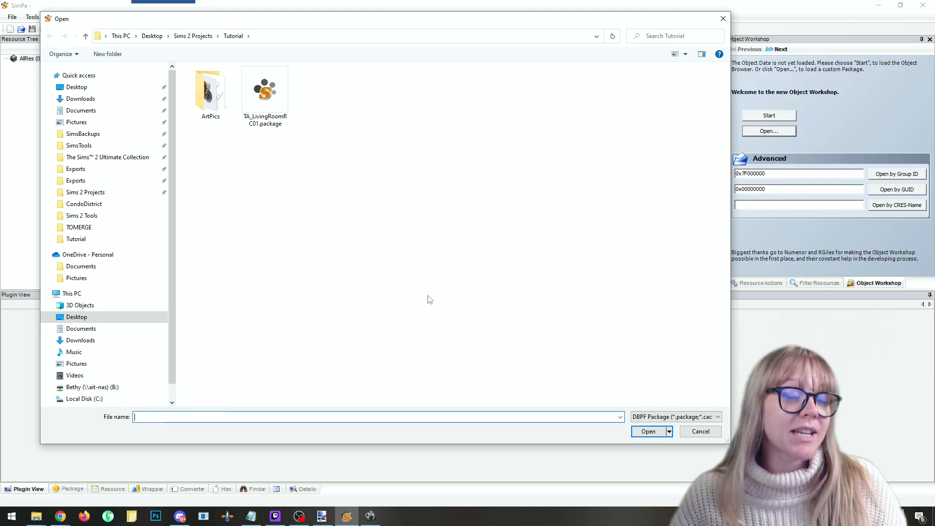
{"action": "left_click", "coordinate": [104, 157]}
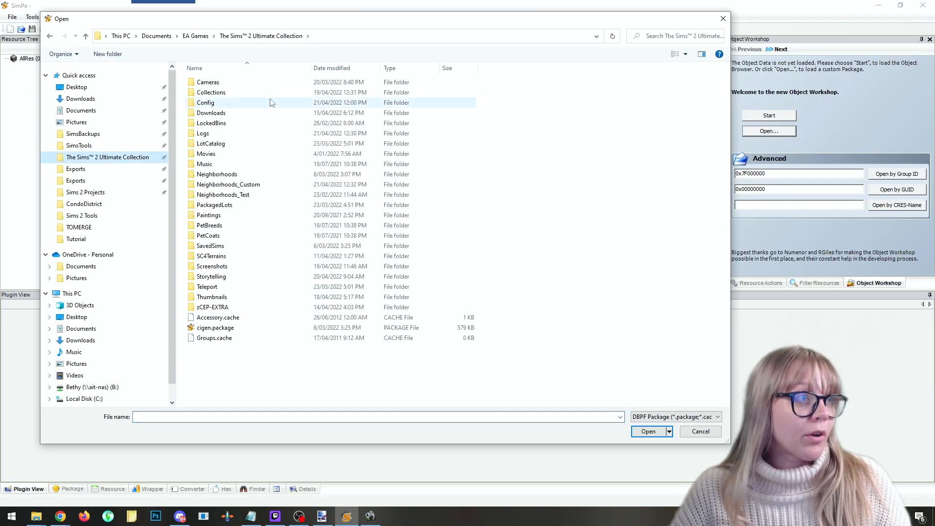
{"action": "double_click", "coordinate": [244, 107]}
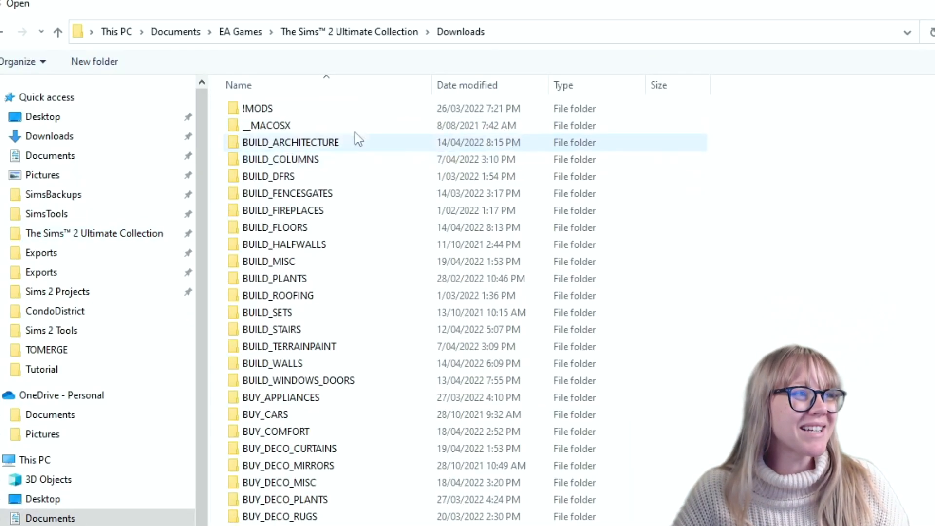
{"action": "scroll", "coordinate": [384, 439], "scroll_direction": "down", "scroll_amount": 2}
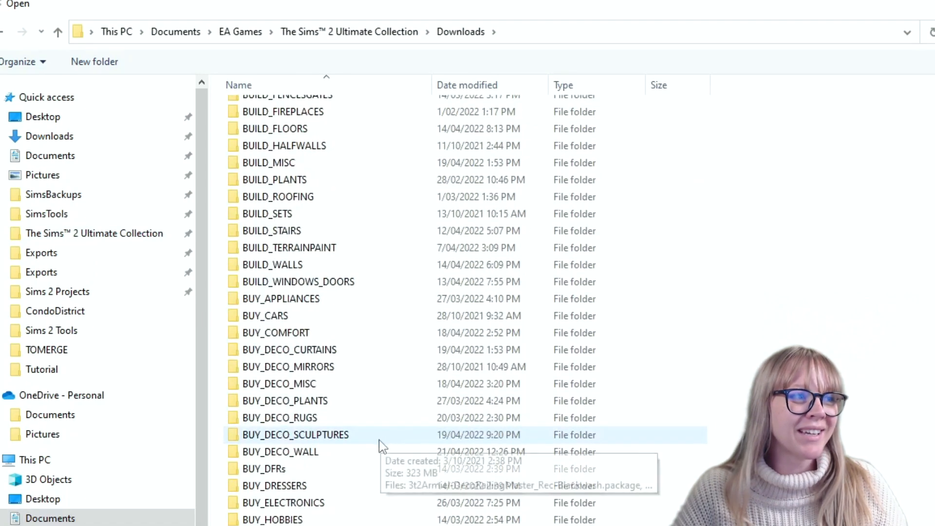
{"action": "double_click", "coordinate": [313, 451]}
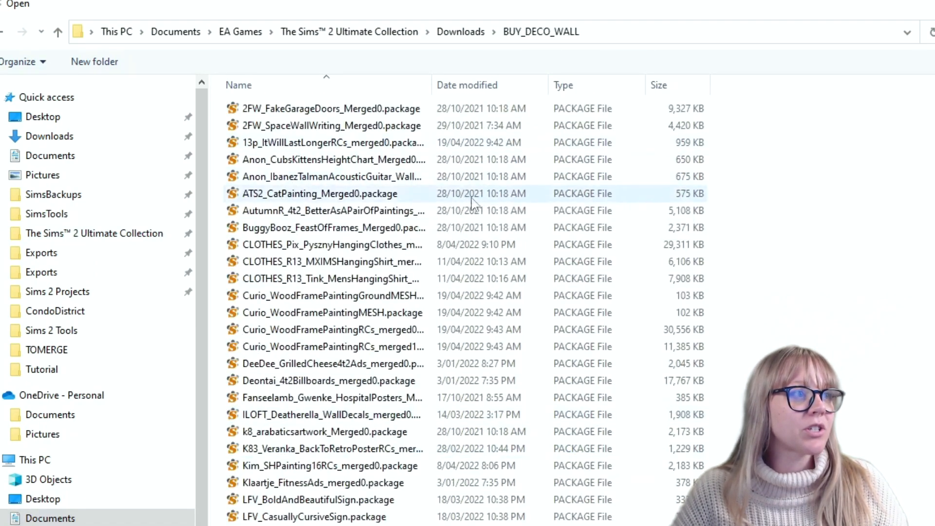
Widen the name column to read the file names and open mdrnsms_BorianaMihailovskaMESH.package.
{"action": "left_click_drag", "start_coordinate": [433, 86], "coordinate": [549, 86]}
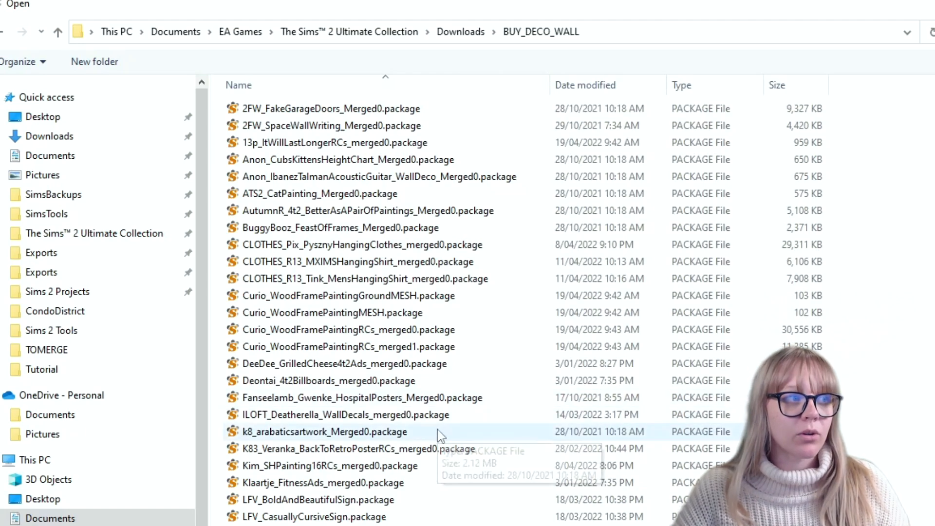
{"action": "scroll", "coordinate": [438, 430], "scroll_direction": "down", "scroll_amount": 7}
{"action": "scroll", "coordinate": [438, 429], "scroll_direction": "down", "scroll_amount": 1}
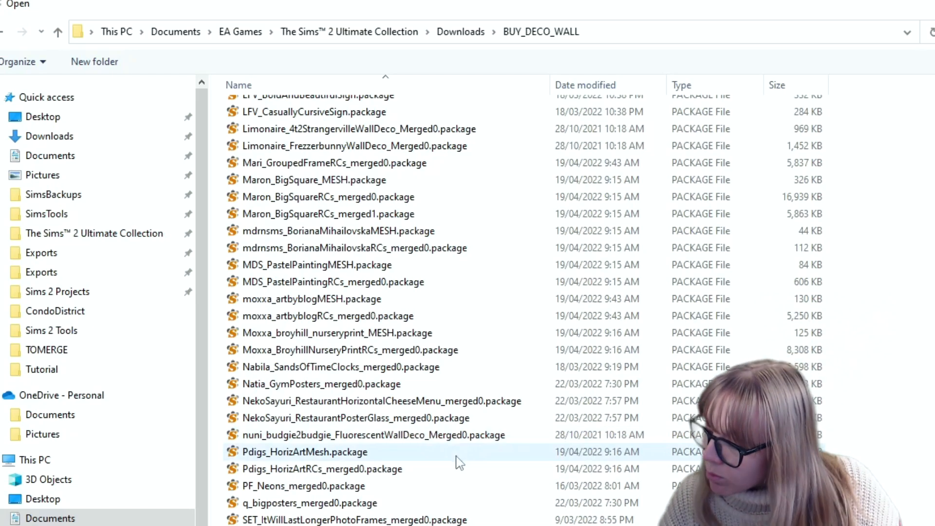
{"action": "left_click", "coordinate": [336, 232]}
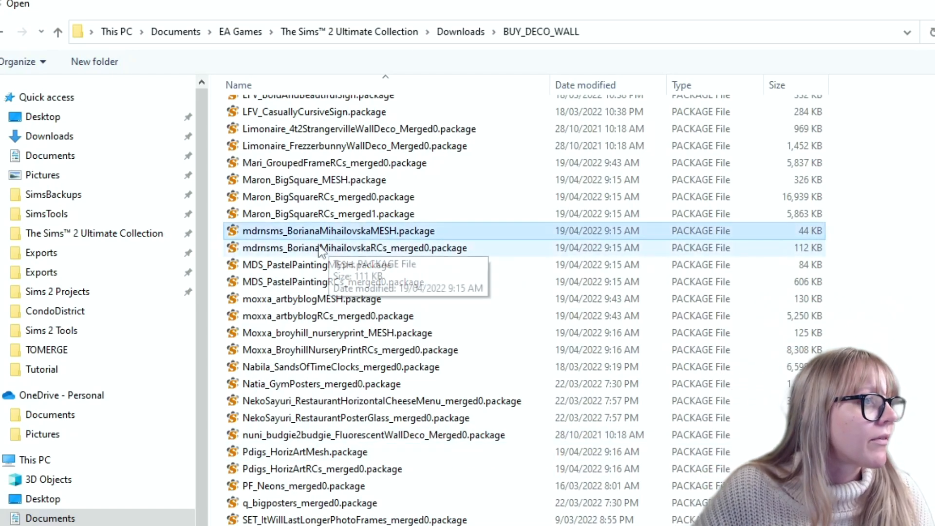
{"action": "scroll", "coordinate": [293, 244], "scroll_direction": "up", "scroll_amount": 1}
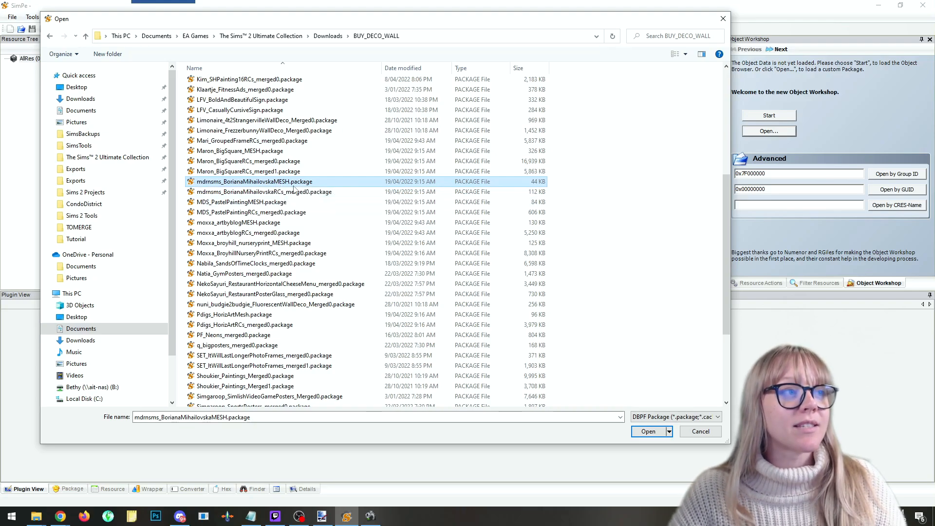
{"action": "left_click", "coordinate": [648, 432]}
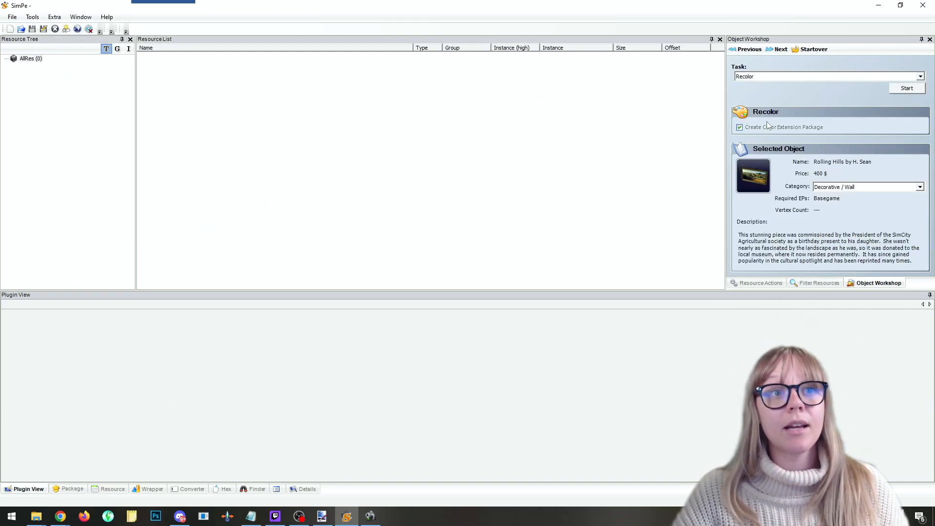
Start the Recolor task and save the new package as TA_BonanaMihailovskaRC01 in the Sims 2 Projects Tutorial folder.
{"action": "left_click", "coordinate": [907, 88]}
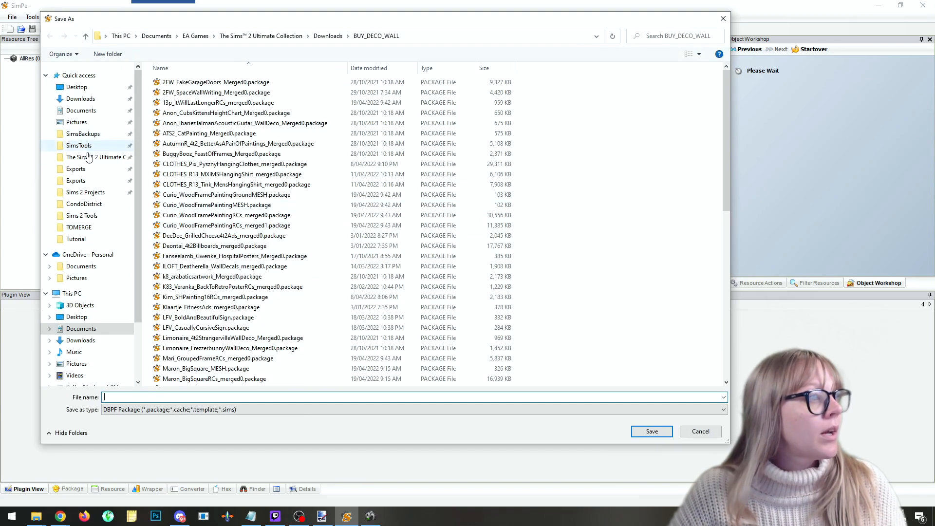
{"action": "left_click", "coordinate": [87, 193]}
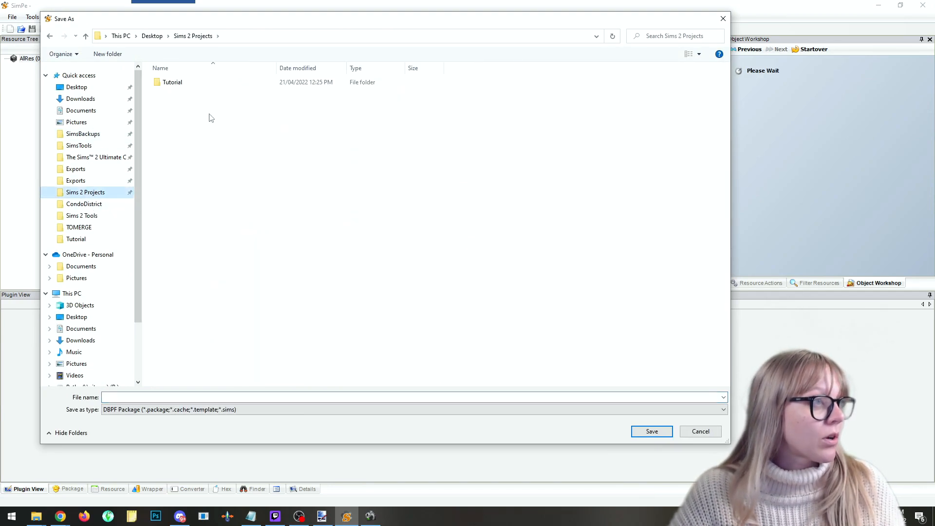
{"action": "double_click", "coordinate": [168, 83]}
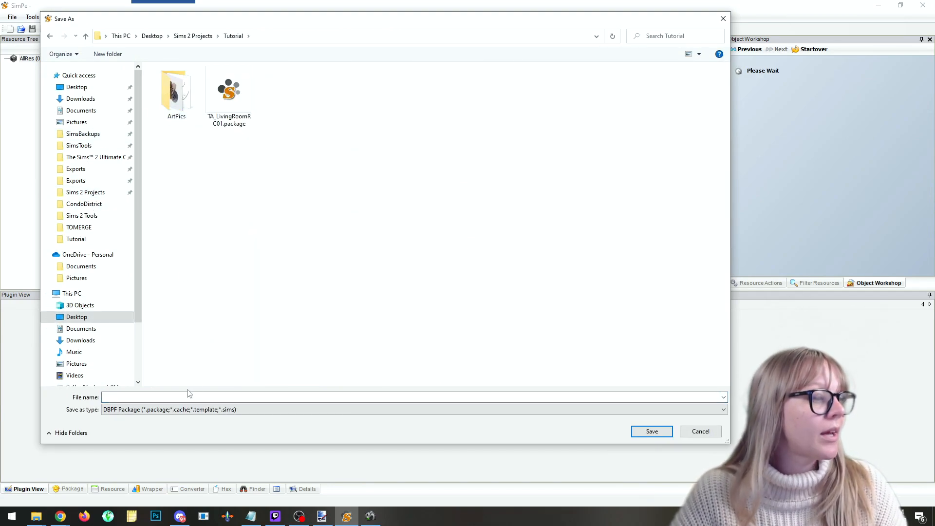
{"action": "left_click", "coordinate": [172, 396]}
{"action": "type", "text": "TA"}
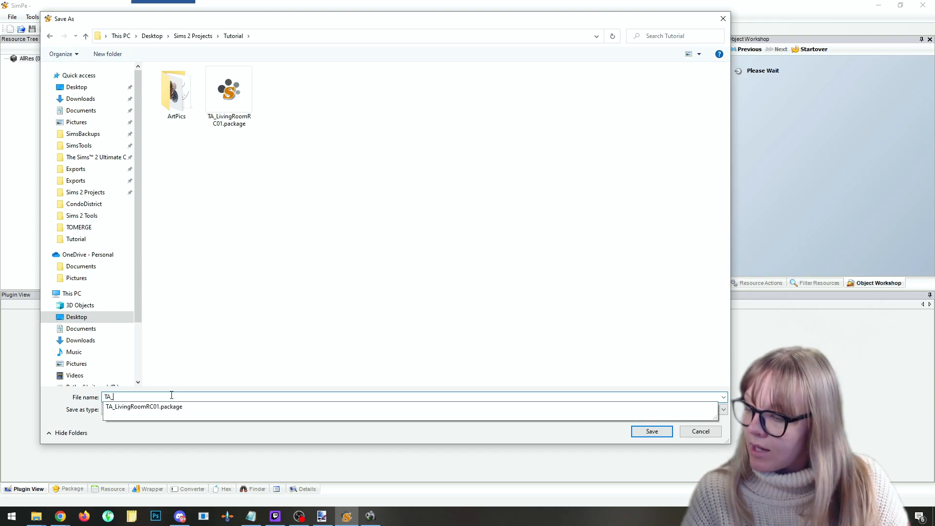
{"action": "type", "text": "_BonanaMihailovskaRC01"}
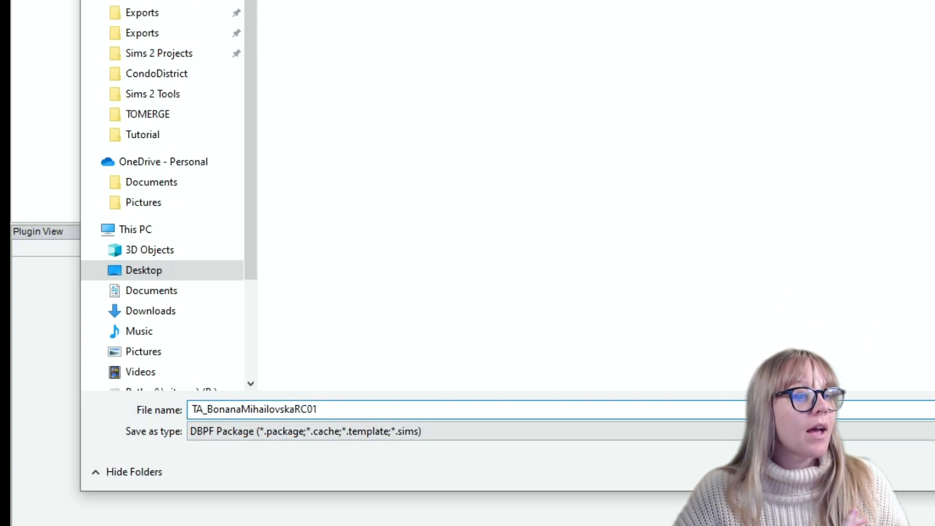
{"action": "key", "text": "Return"}
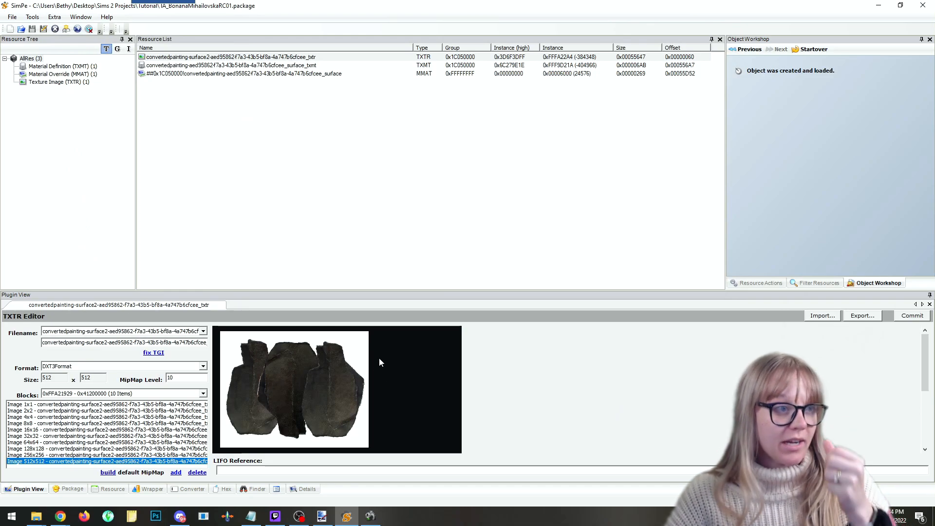
Inspect the 512x512 painting texture and export it as original2.png to the Tutorial folder.
{"action": "scroll", "coordinate": [359, 393], "scroll_direction": "down", "scroll_amount": 1}
{"action": "scroll", "coordinate": [359, 394], "scroll_direction": "up", "scroll_amount": 1}
{"action": "scroll", "coordinate": [351, 378], "scroll_direction": "down", "scroll_amount": 3}
{"action": "scroll", "coordinate": [388, 414], "scroll_direction": "up", "scroll_amount": 2}
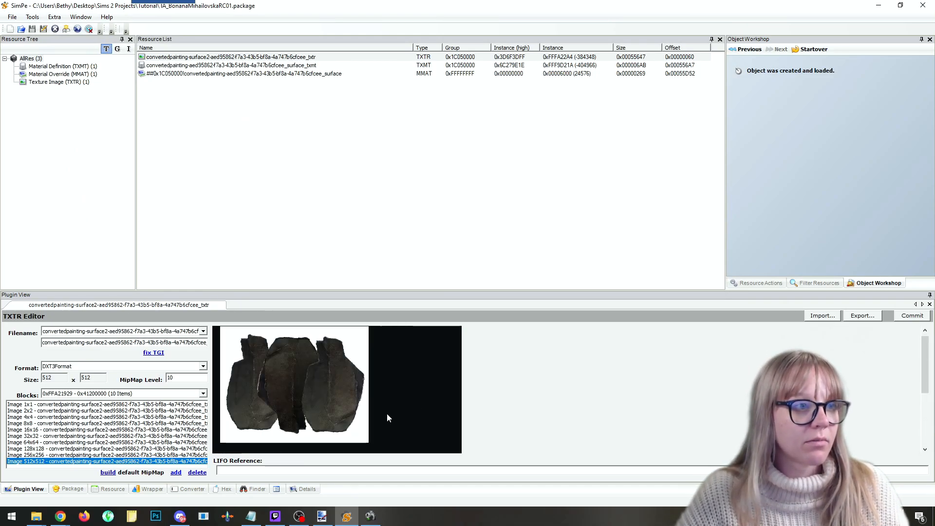
{"action": "scroll", "coordinate": [378, 419], "scroll_direction": "up", "scroll_amount": 1}
{"action": "right_click", "coordinate": [325, 384]}
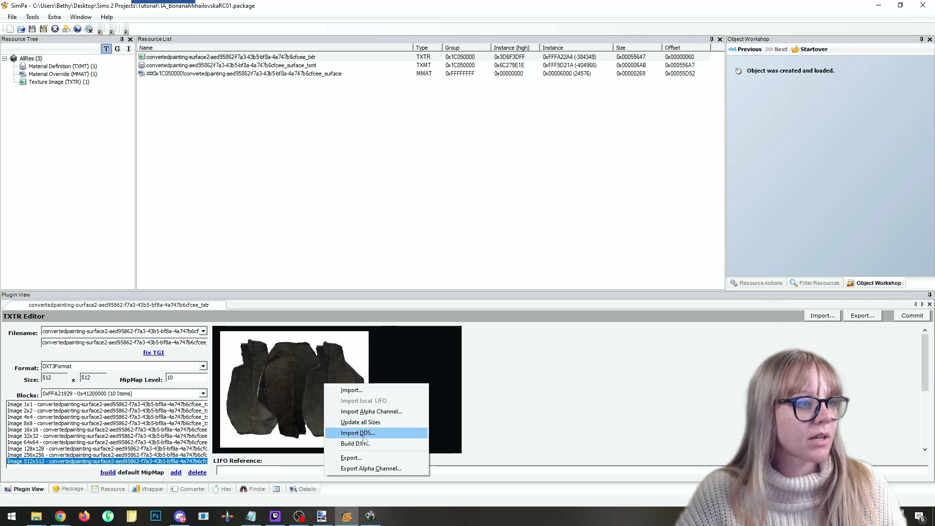
{"action": "left_click", "coordinate": [362, 459]}
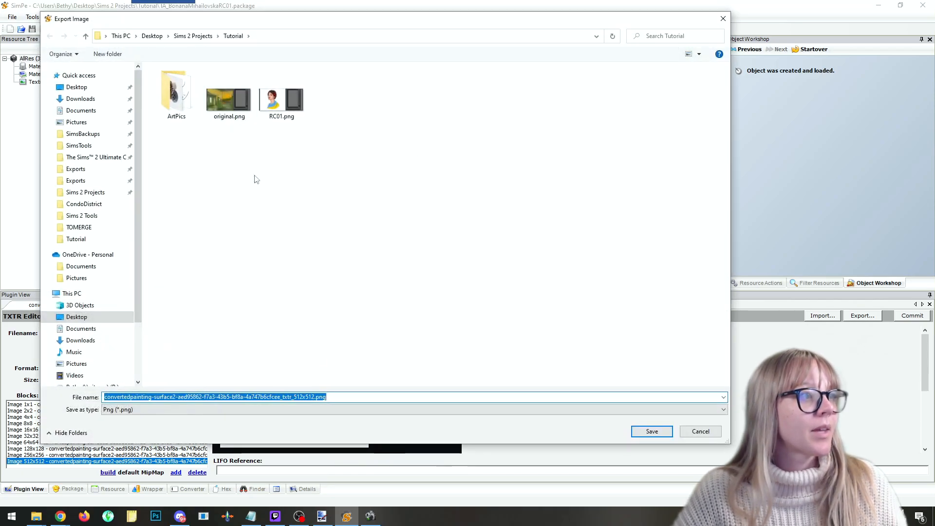
{"action": "left_click_drag", "start_coordinate": [315, 396], "coordinate": [5, 388]}
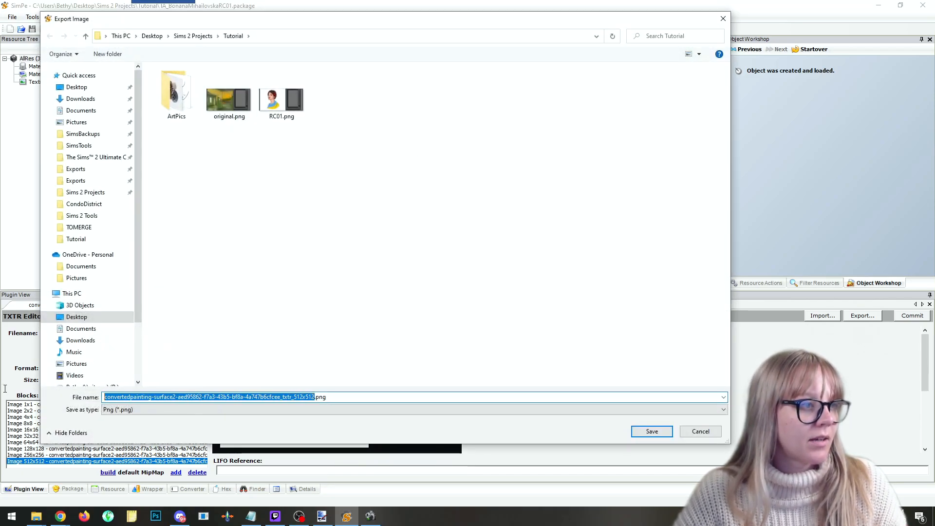
{"action": "type", "text": "oro"}
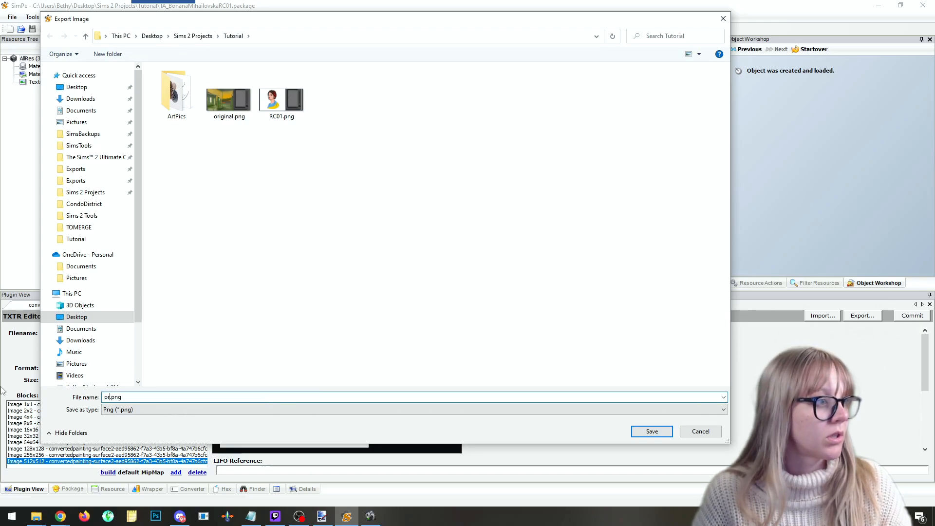
{"action": "key", "text": "Return"}
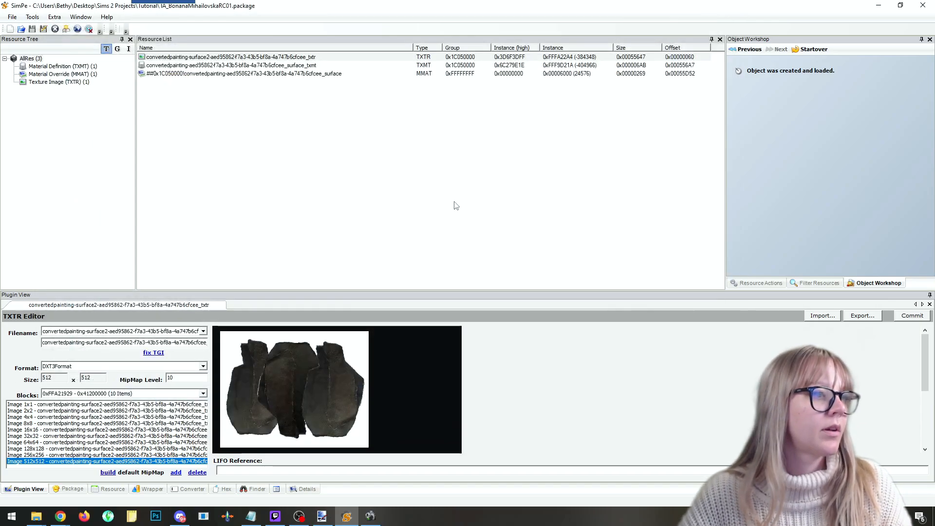
Switch to paint.net and open original2.png from the Tutorial folder.
{"action": "left_click", "coordinate": [322, 517]}
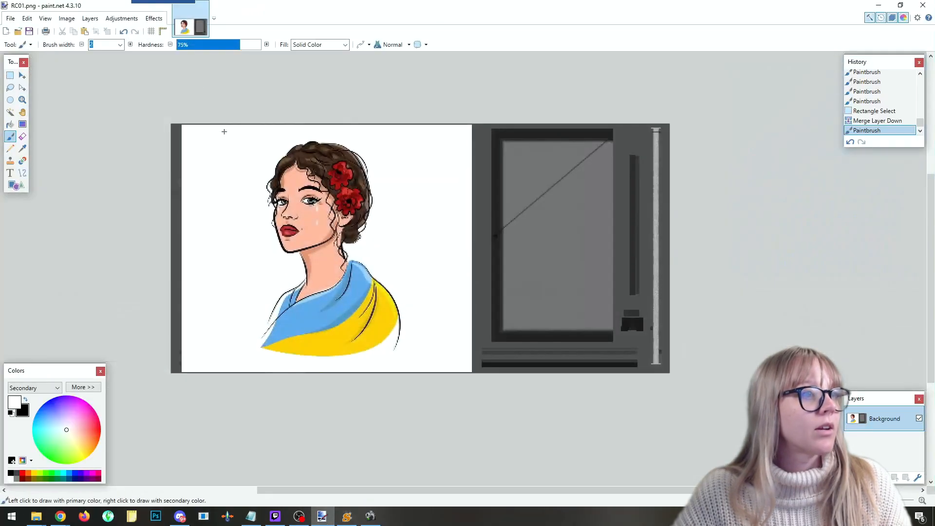
{"action": "left_click", "coordinate": [10, 18]}
{"action": "left_click", "coordinate": [26, 18]}
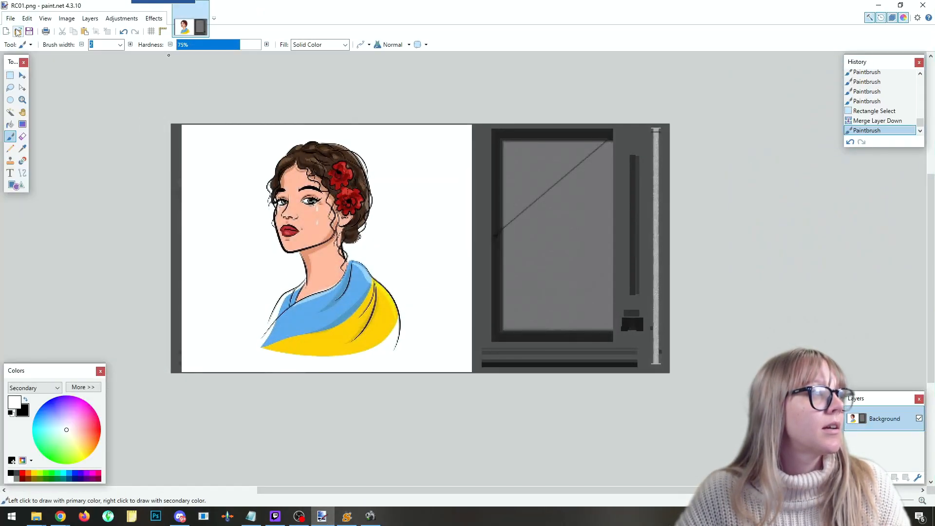
{"action": "left_click", "coordinate": [10, 19]}
{"action": "left_click", "coordinate": [27, 43]}
{"action": "left_click", "coordinate": [262, 90]}
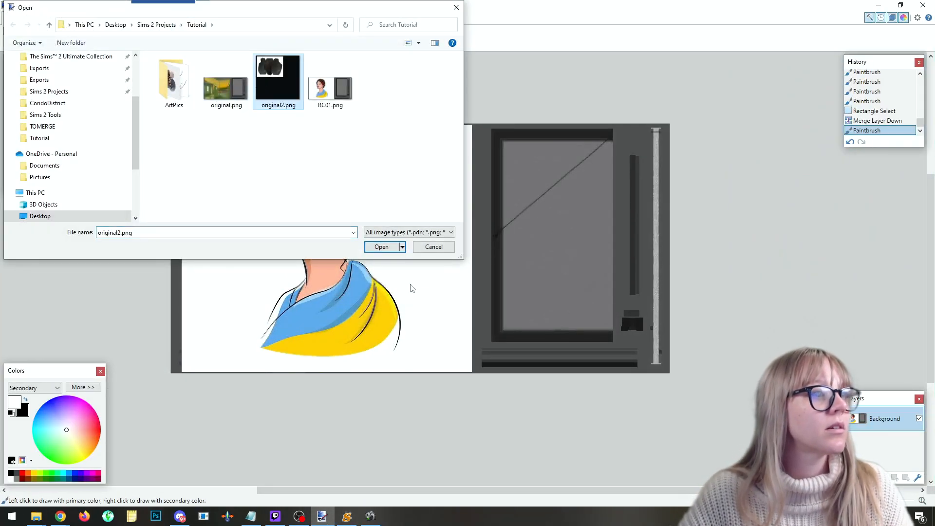
{"action": "left_click", "coordinate": [389, 249]}
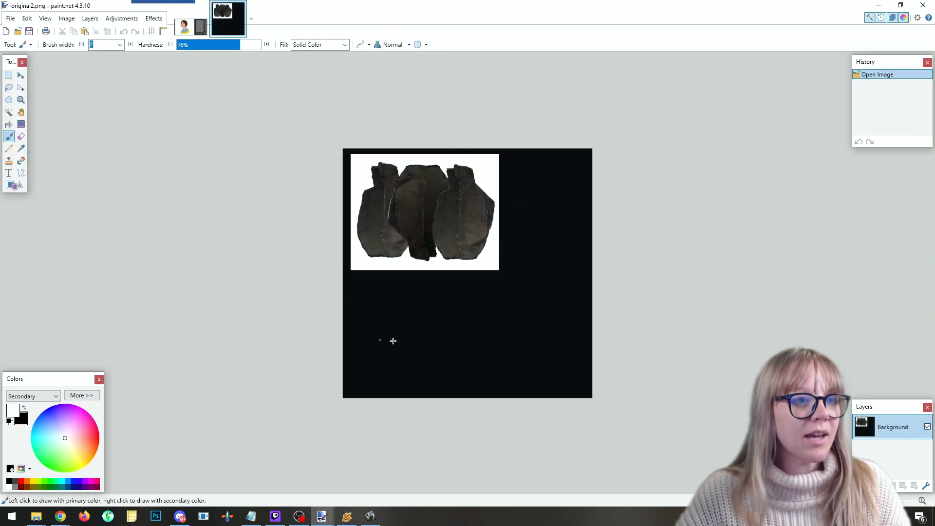
Try a freehand Paintbrush stroke across the white artwork area of the texture and undo it.
{"action": "scroll", "coordinate": [537, 294], "scroll_direction": "up", "scroll_amount": 2}
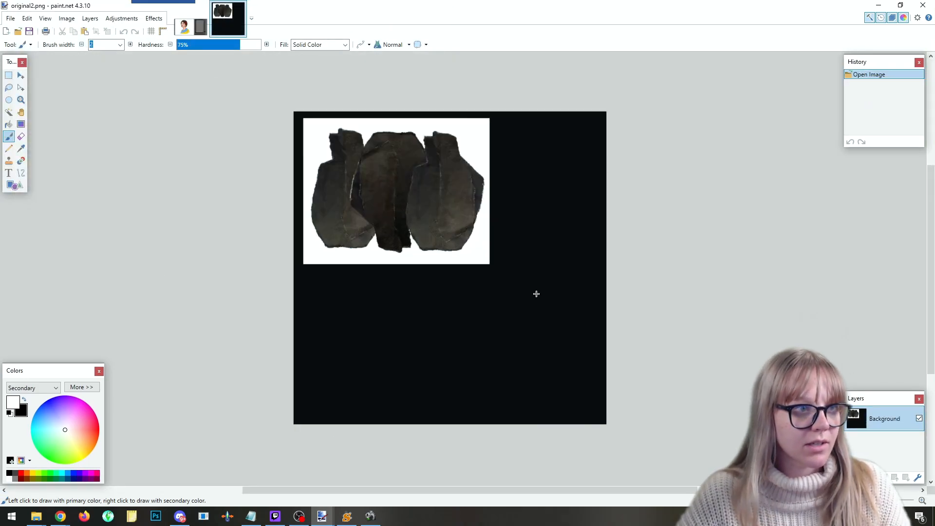
{"action": "scroll", "coordinate": [289, 131], "scroll_direction": "up", "scroll_amount": 2}
{"action": "scroll", "coordinate": [578, 290], "scroll_direction": "down", "scroll_amount": 1}
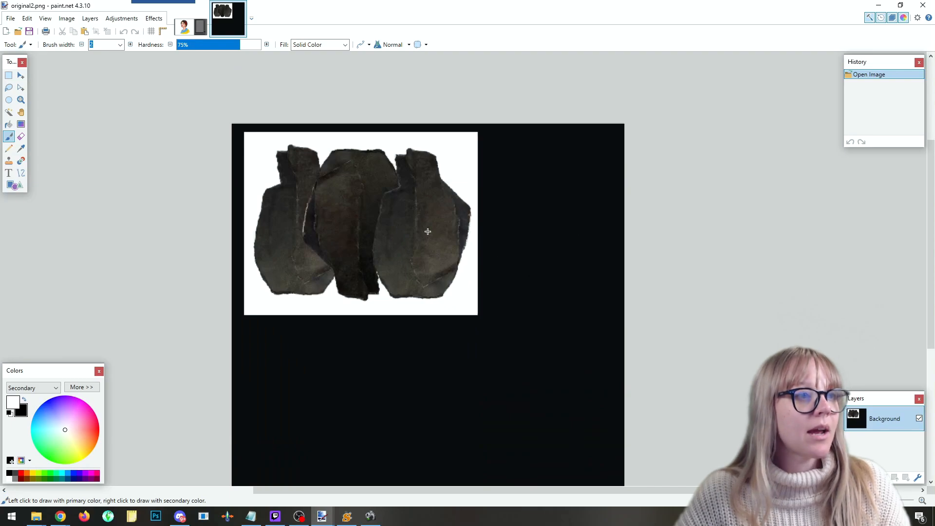
{"action": "scroll", "coordinate": [487, 253], "scroll_direction": "up", "scroll_amount": 1}
{"action": "scroll", "coordinate": [267, 206], "scroll_direction": "up", "scroll_amount": 1}
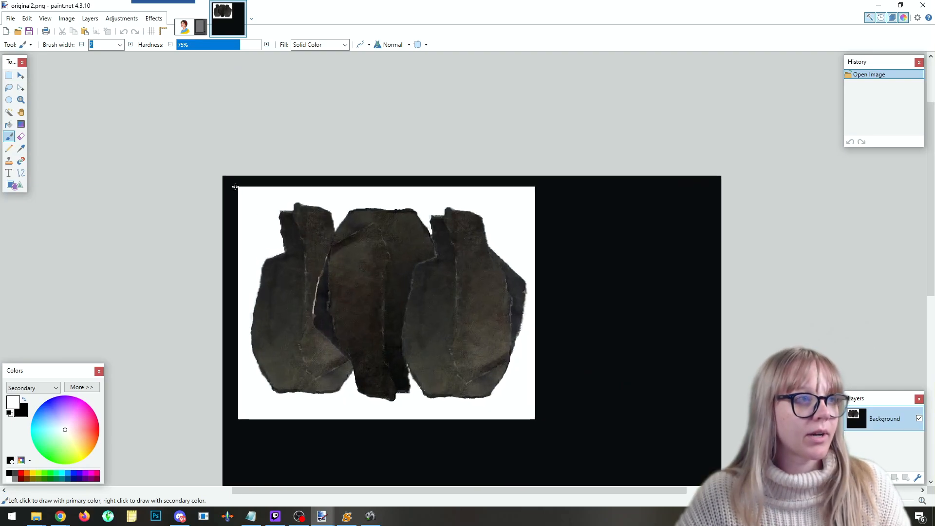
{"action": "left_click_drag", "start_coordinate": [280, 226], "coordinate": [480, 397]}
{"action": "key", "text": "ctrl+z"}
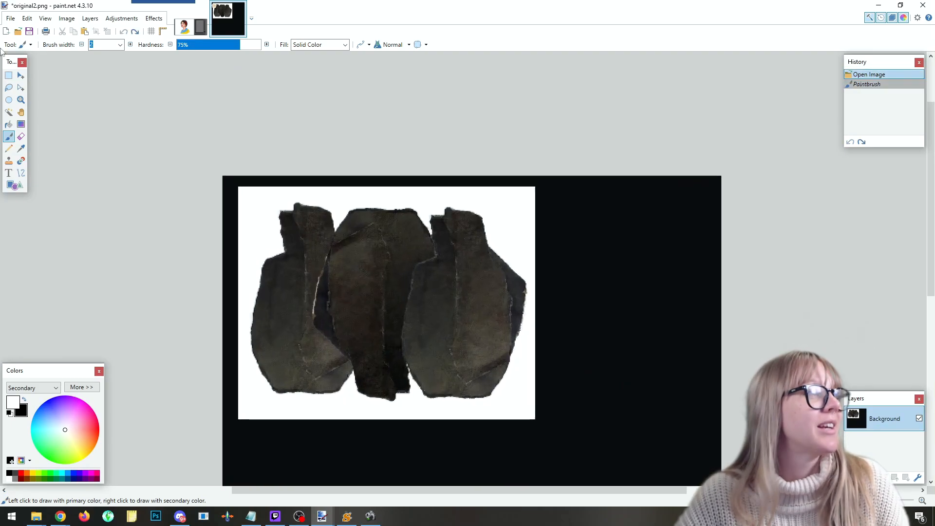
Try diagonal gradients over the texture with the Gradient tool and undo them.
{"action": "left_click", "coordinate": [8, 76]}
{"action": "left_click", "coordinate": [20, 124]}
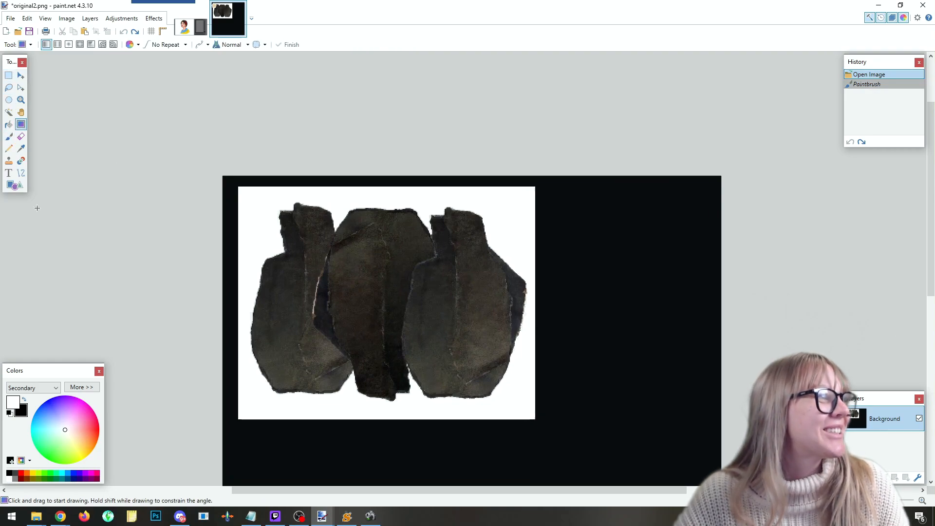
{"action": "left_click_drag", "start_coordinate": [335, 272], "coordinate": [449, 343]}
{"action": "left_click_drag", "start_coordinate": [398, 303], "coordinate": [341, 248]}
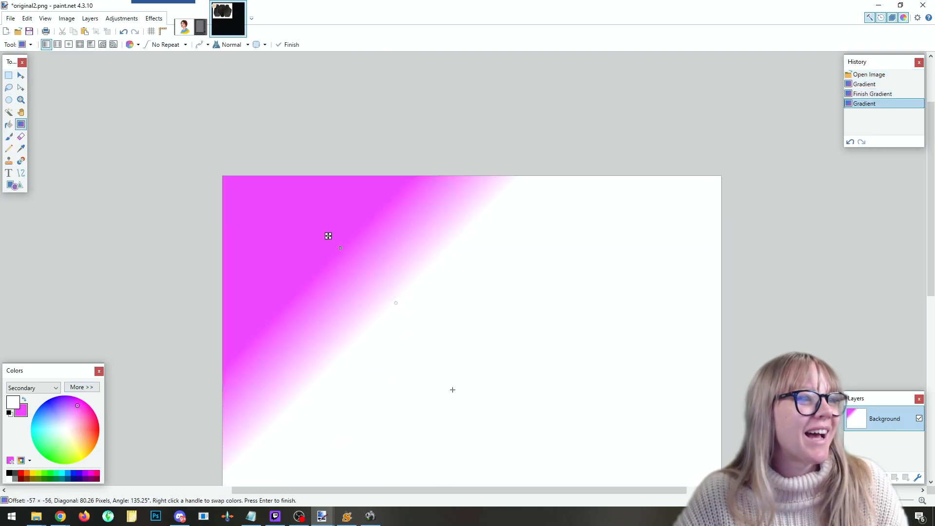
{"action": "key", "text": "ctrl+z"}
{"action": "key", "text": "ctrl+z"}
{"action": "key", "text": "ctrl+z"}
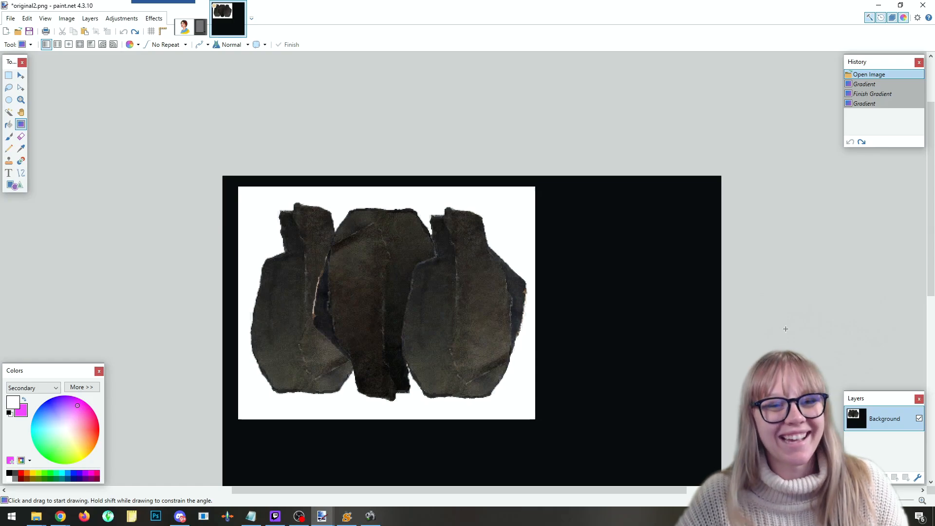
Scribble white and magenta loops over the dark artwork shapes with the Paintbrush at brush width 2.
{"action": "left_click", "coordinate": [9, 136]}
{"action": "left_click", "coordinate": [343, 283]}
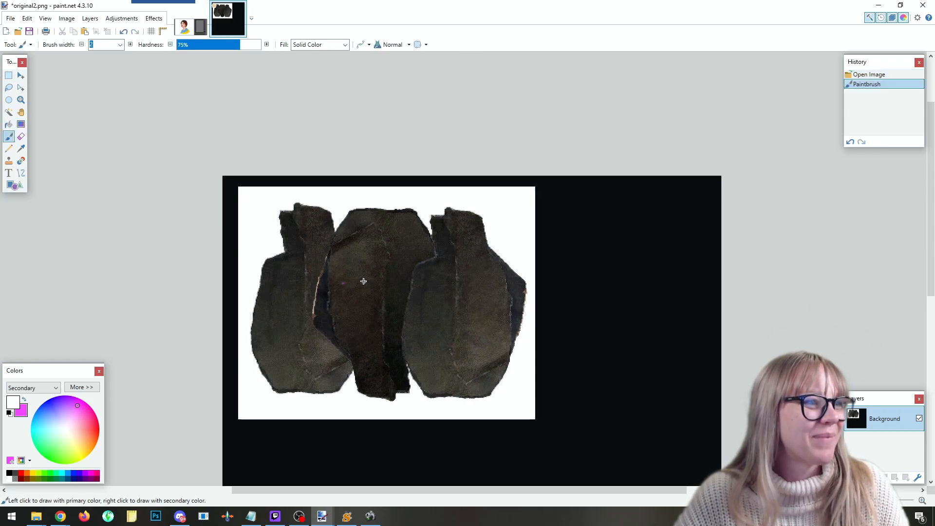
{"action": "mouse_move", "coordinate": [339, 270]}
{"action": "left_mouse_down"}
{"action": "mouse_move", "coordinate": [417, 275]}
{"action": "mouse_move", "coordinate": [424, 286]}
{"action": "mouse_move", "coordinate": [384, 318]}
{"action": "left_mouse_up"}
{"action": "mouse_move", "coordinate": [375, 309]}
{"action": "left_mouse_down"}
{"action": "mouse_move", "coordinate": [393, 349]}
{"action": "mouse_move", "coordinate": [446, 370]}
{"action": "mouse_move", "coordinate": [370, 273]}
{"action": "mouse_move", "coordinate": [380, 273]}
{"action": "mouse_move", "coordinate": [289, 402]}
{"action": "mouse_move", "coordinate": [460, 256]}
{"action": "left_mouse_up"}
{"action": "left_click_drag", "start_coordinate": [462, 307], "coordinate": [319, 298]}
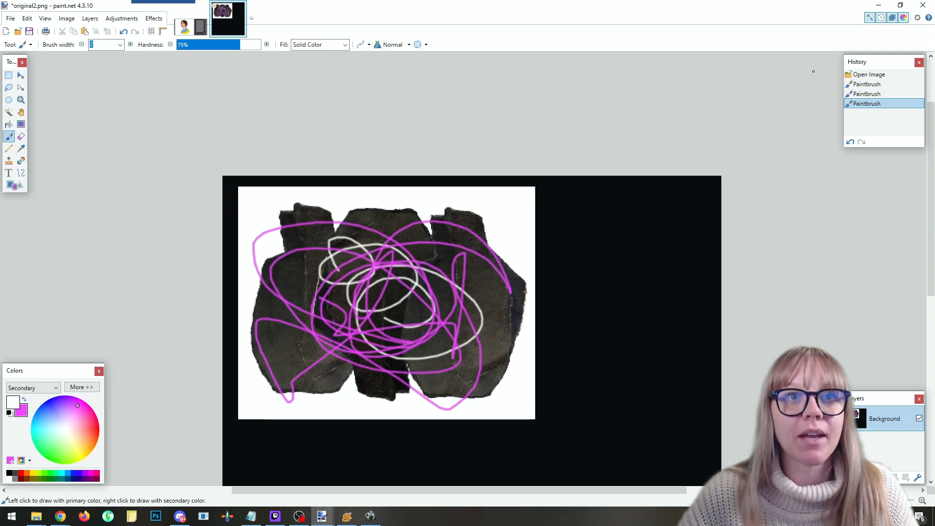
Revert original2.png to its freshly opened state and add a new empty layer above the background.
{"action": "left_click", "coordinate": [863, 75]}
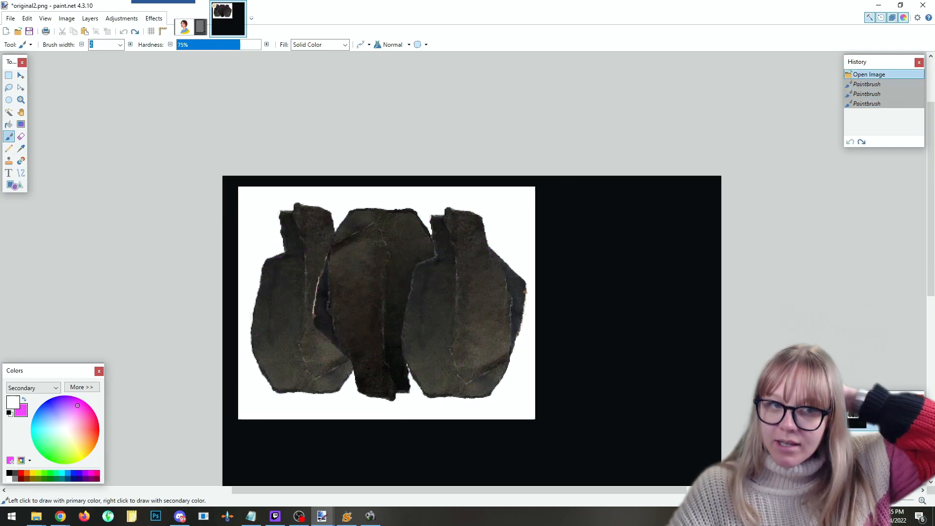
{"action": "key", "text": "ctrl+shift+n"}
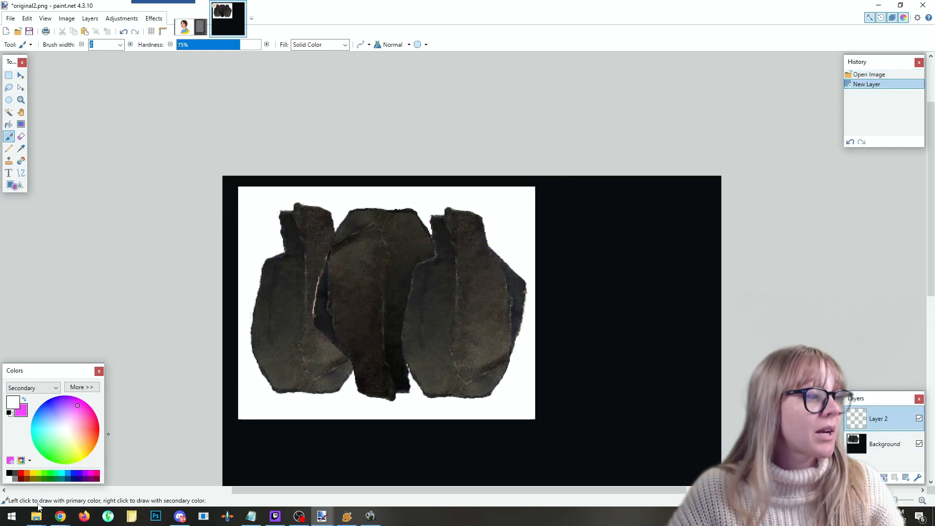
{"action": "left_click", "coordinate": [198, 31]}
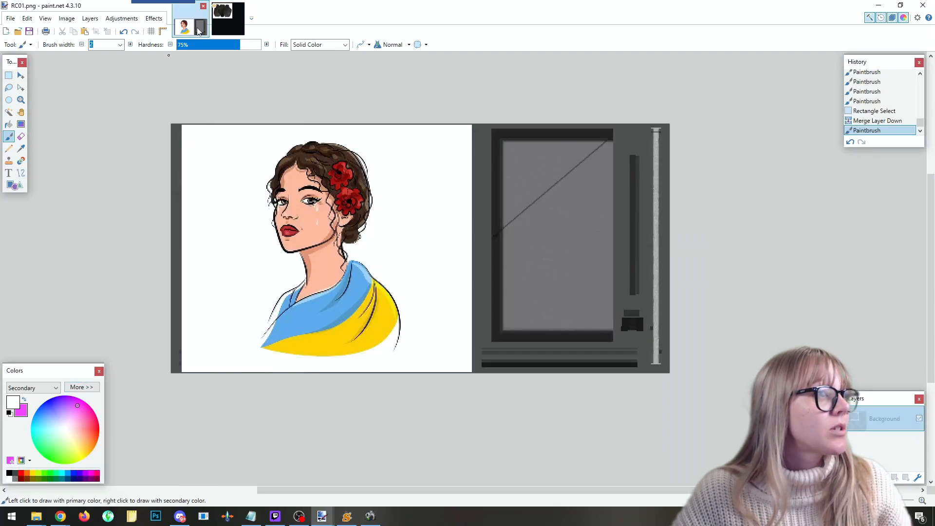
{"action": "left_click", "coordinate": [228, 19]}
Open the line drawing people-7035403_640.jpg from the ArtPics folder inside Tutorial.
{"action": "key", "text": "ctrl+o"}
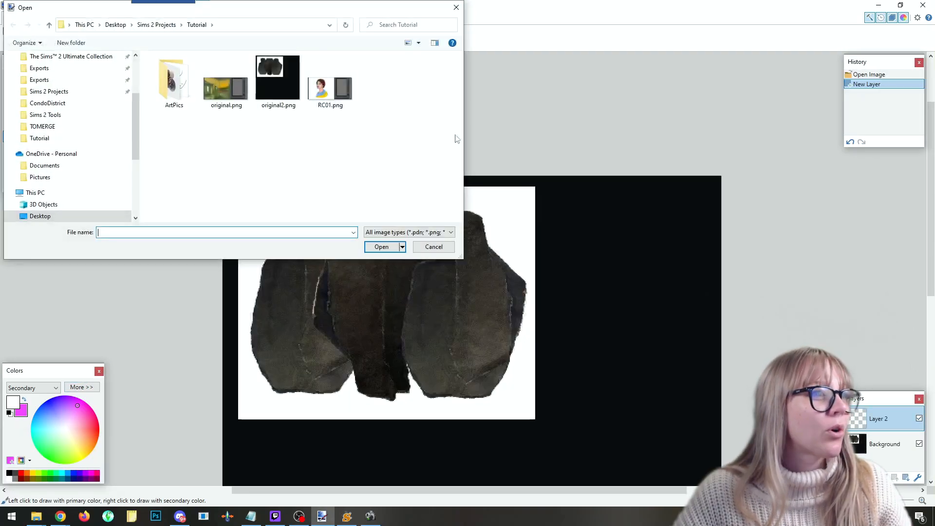
{"action": "double_click", "coordinate": [174, 81]}
{"action": "left_click", "coordinate": [225, 81]}
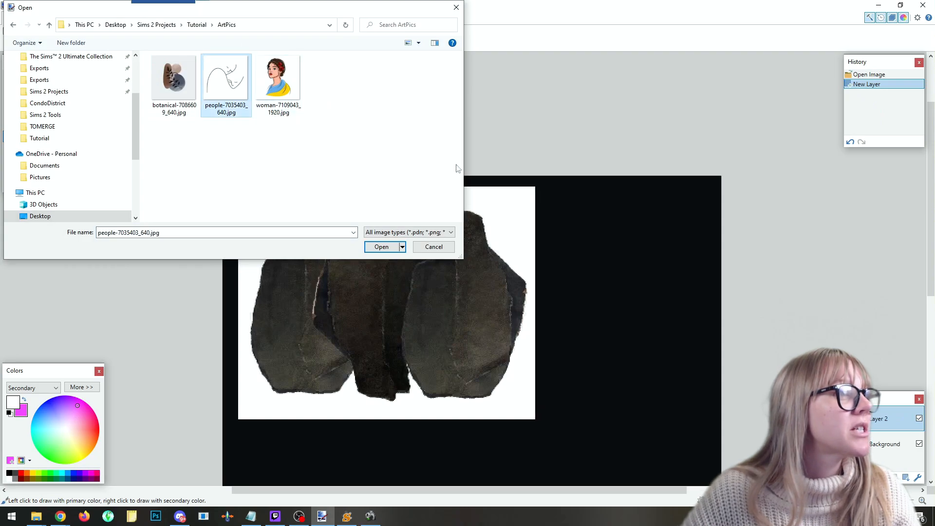
{"action": "left_click", "coordinate": [390, 243]}
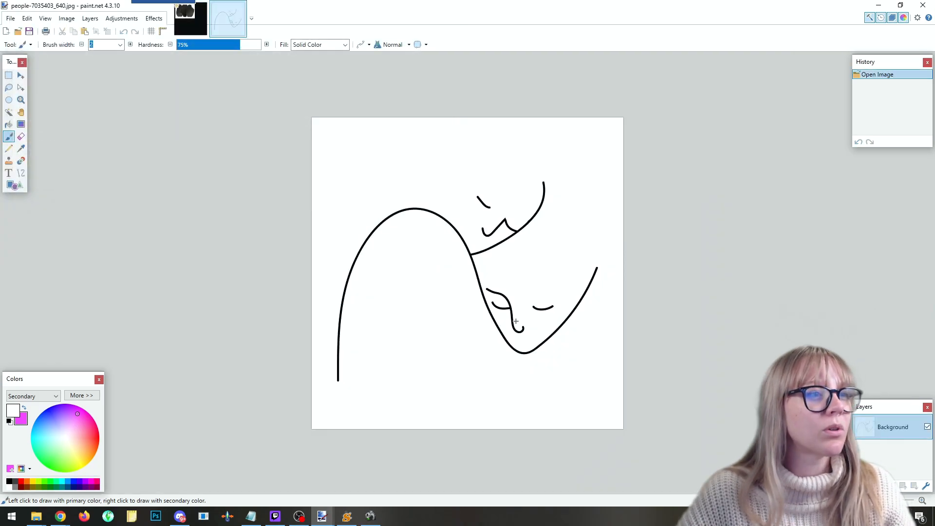
Copy the entire line drawing and paste it onto the new layer of original2.png, keeping the canvas size.
{"action": "key", "text": "ctrl+a"}
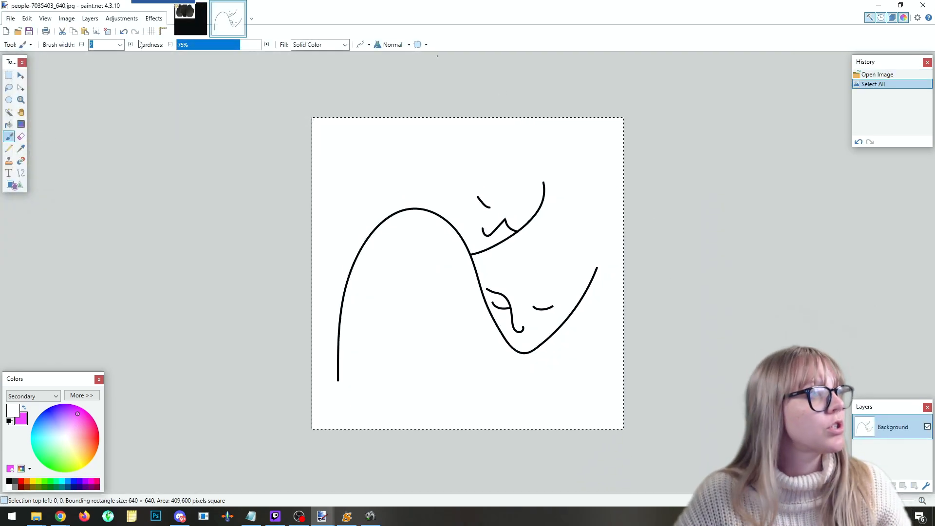
{"action": "key", "text": "ctrl+Tab"}
{"action": "key", "text": "ctrl+v"}
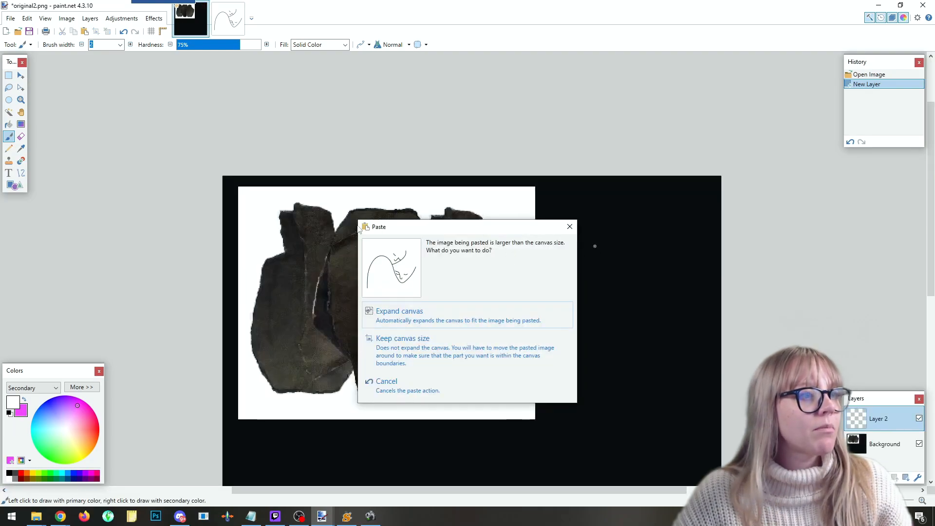
{"action": "left_click", "coordinate": [425, 354]}
Shrink the pasted drawing to about 234 × 234 pixels and centre it within the white artwork area.
{"action": "mouse_move", "coordinate": [226, 177]}
{"action": "left_mouse_down"}
{"action": "mouse_move", "coordinate": [560, 378]}
{"action": "mouse_move", "coordinate": [474, 344]}
{"action": "left_mouse_up"}
{"action": "mouse_move", "coordinate": [591, 476]}
{"action": "left_mouse_down"}
{"action": "mouse_move", "coordinate": [401, 307]}
{"action": "mouse_move", "coordinate": [372, 237]}
{"action": "left_mouse_up"}
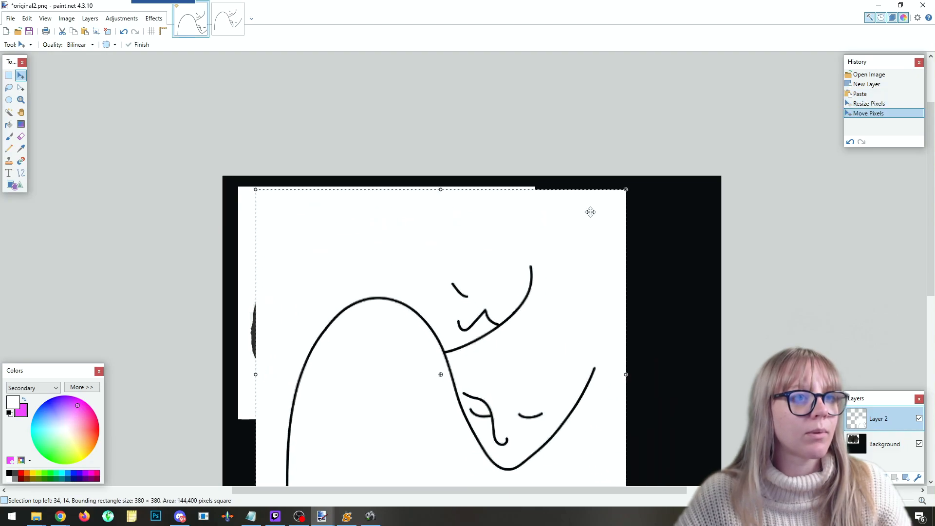
{"action": "left_click_drag", "start_coordinate": [627, 189], "coordinate": [610, 208]}
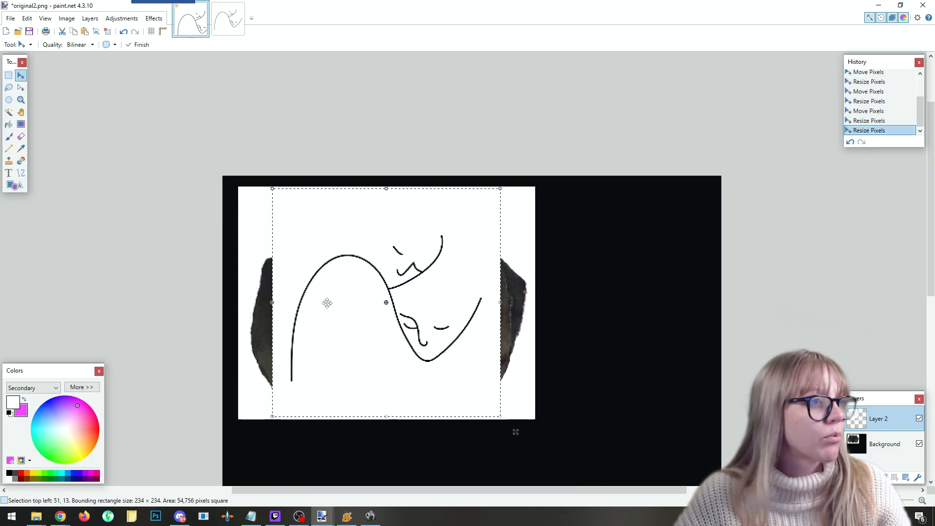
{"action": "left_click", "coordinate": [327, 303]}
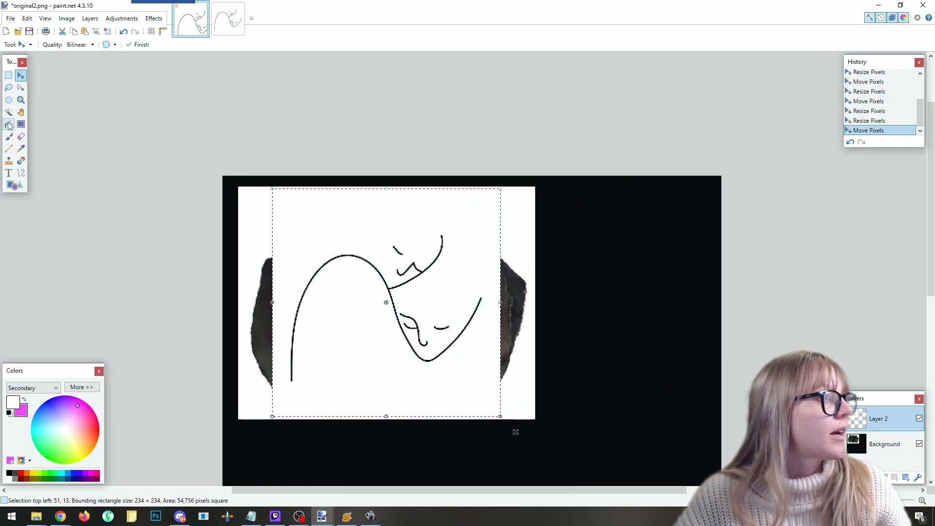
Set the Paintbrush width to 10 and deselect the pasted drawing.
{"action": "left_click", "coordinate": [9, 137]}
{"action": "left_click", "coordinate": [120, 47]}
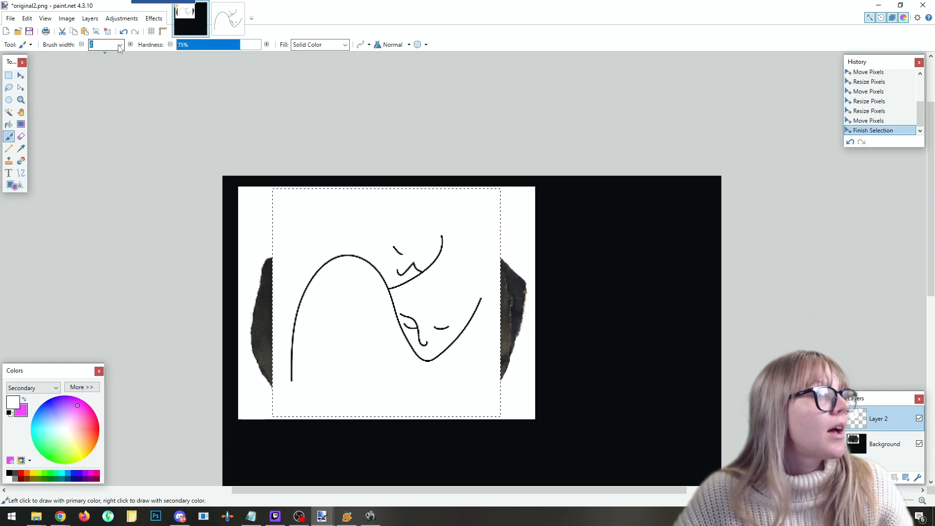
{"action": "left_click", "coordinate": [120, 46]}
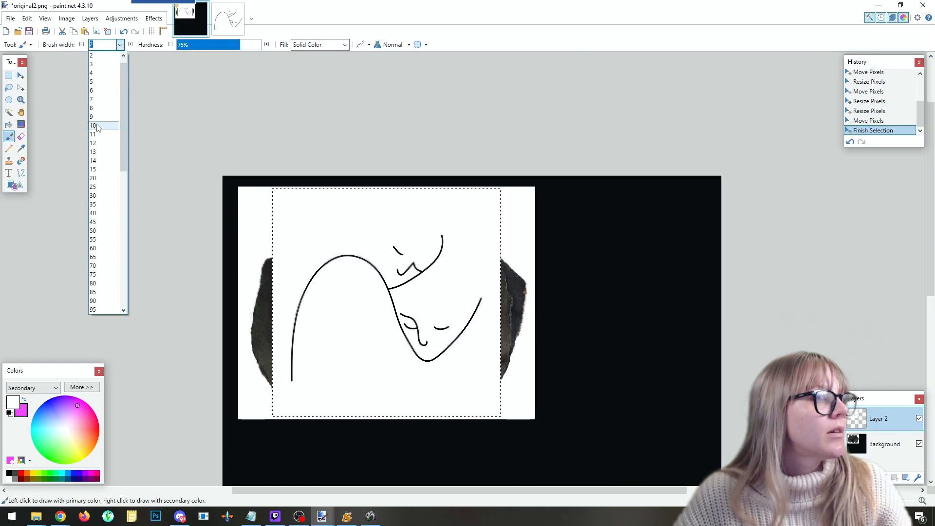
{"action": "left_click", "coordinate": [98, 127]}
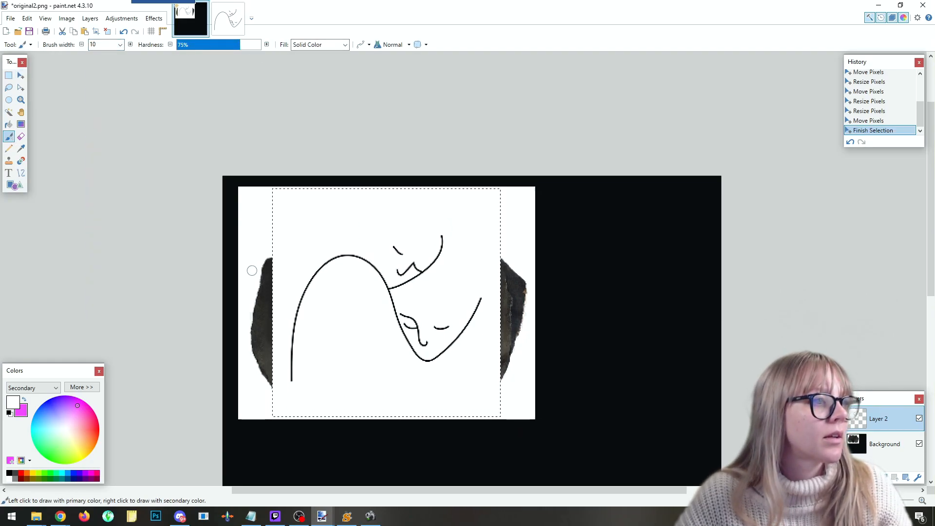
{"action": "left_click", "coordinate": [9, 75]}
{"action": "left_click", "coordinate": [159, 185]}
{"action": "left_click", "coordinate": [7, 136]}
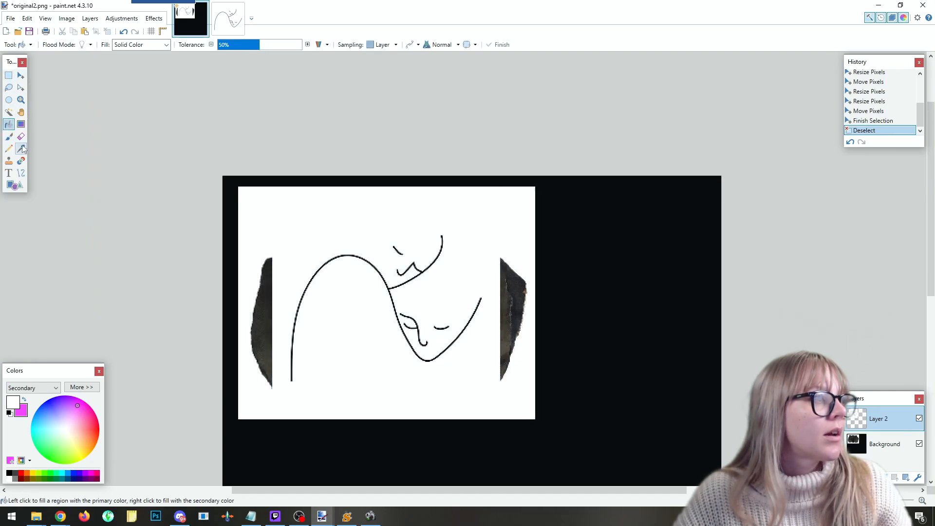
Paint white over the dark remnants on both sides of the line drawing and merge the layer down.
{"action": "mouse_move", "coordinate": [267, 251]}
{"action": "left_mouse_down"}
{"action": "mouse_move", "coordinate": [271, 353]}
{"action": "mouse_move", "coordinate": [258, 361]}
{"action": "mouse_move", "coordinate": [255, 271]}
{"action": "mouse_move", "coordinate": [262, 273]}
{"action": "left_mouse_up"}
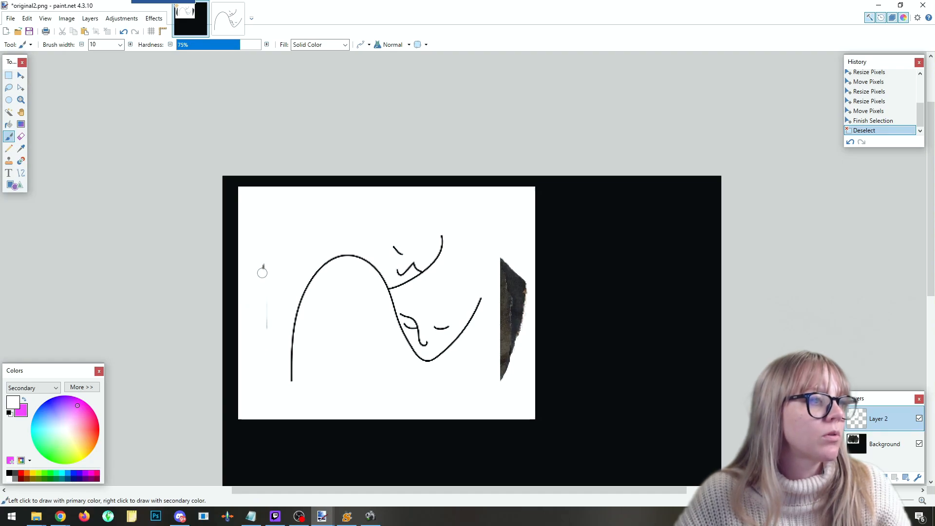
{"action": "mouse_move", "coordinate": [513, 302]}
{"action": "left_mouse_down"}
{"action": "mouse_move", "coordinate": [507, 273]}
{"action": "mouse_move", "coordinate": [502, 292]}
{"action": "mouse_move", "coordinate": [524, 318]}
{"action": "left_mouse_up"}
{"action": "left_click_drag", "start_coordinate": [509, 351], "coordinate": [504, 380]}
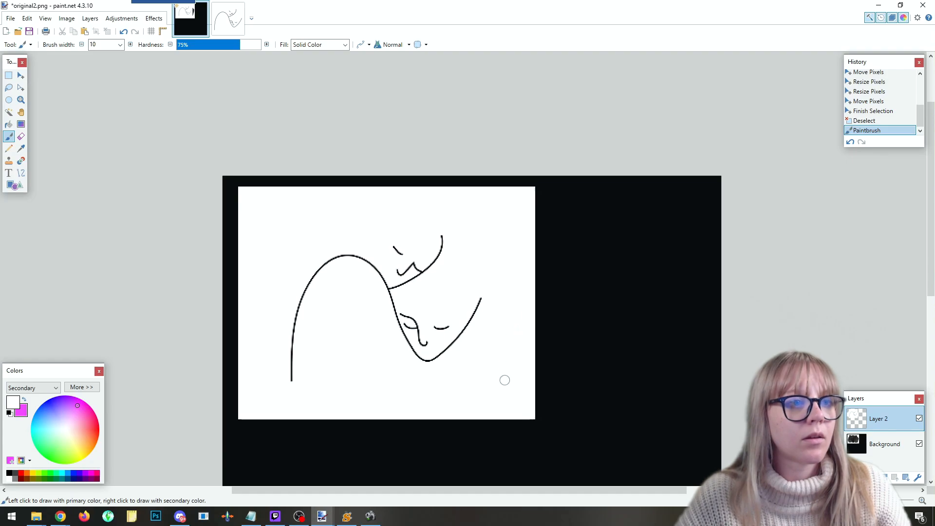
{"action": "left_click_drag", "start_coordinate": [520, 327], "coordinate": [516, 290]}
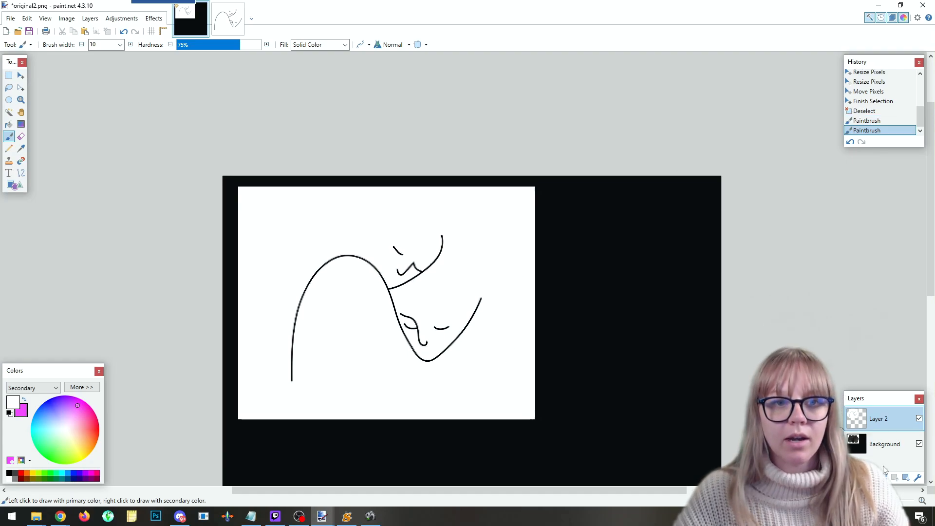
{"action": "key", "text": "ctrl+m"}
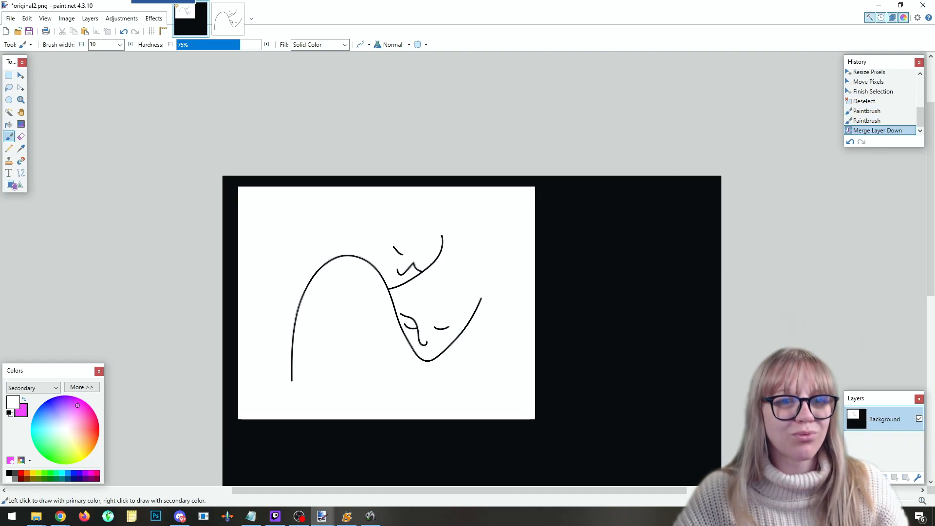
Save the edited texture as MihailovskaRC01.png in the Tutorial folder with the default PNG settings.
{"action": "left_click", "coordinate": [11, 20]}
{"action": "left_click", "coordinate": [29, 92]}
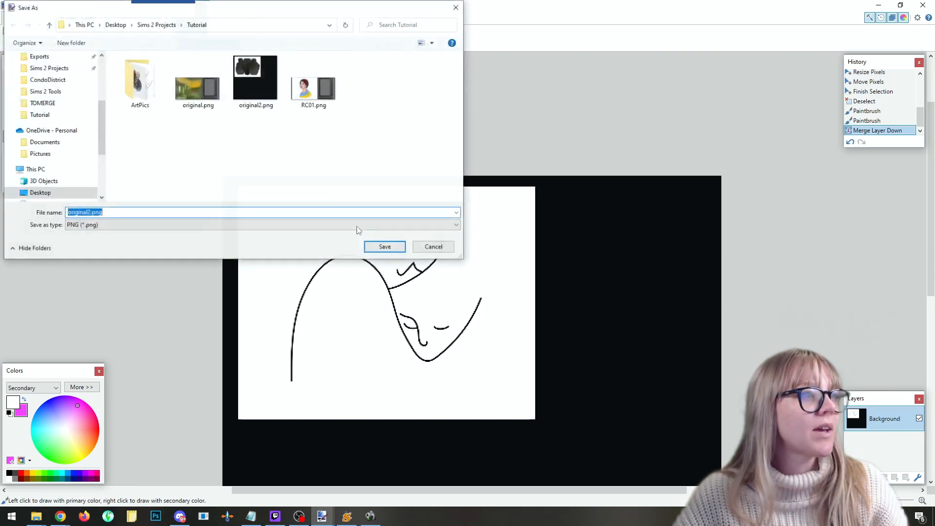
{"action": "left_click", "coordinate": [89, 213]}
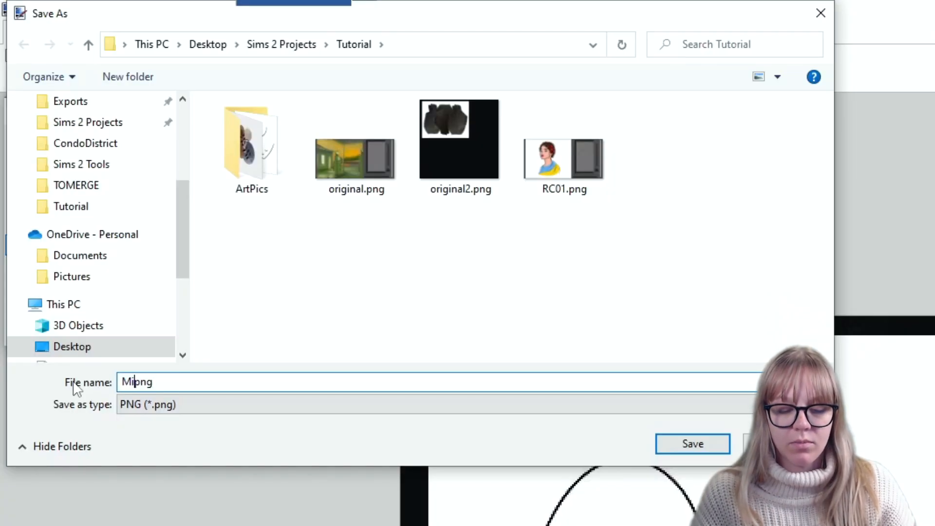
{"action": "type", "text": "Mih"}
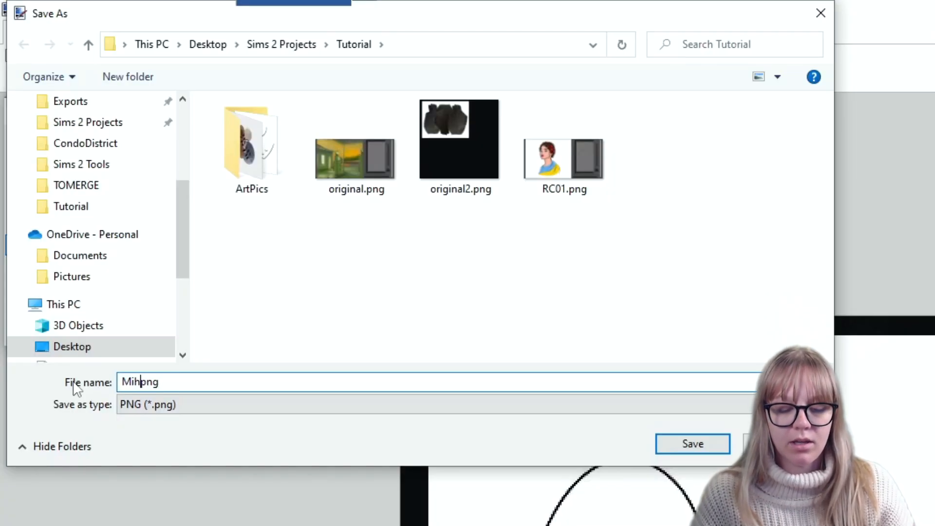
{"action": "type", "text": "ailovskaRC01"}
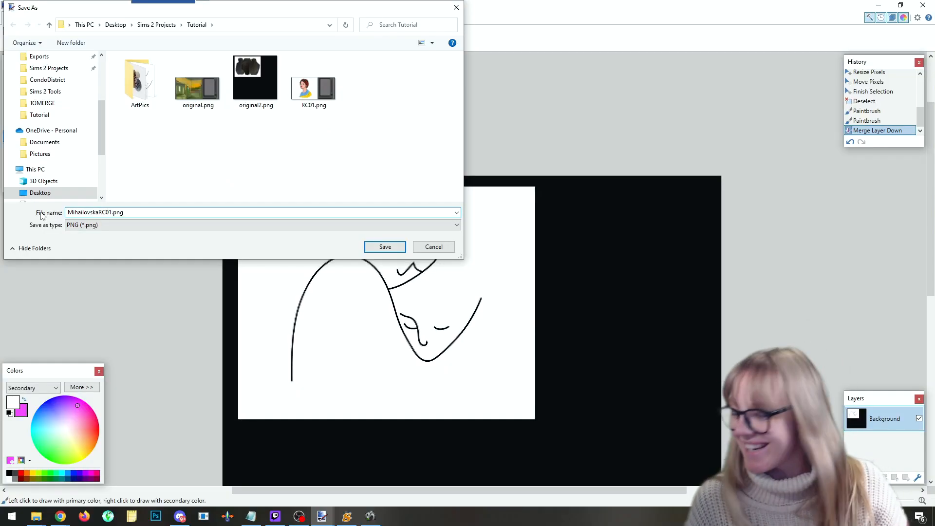
{"action": "key", "text": "Return"}
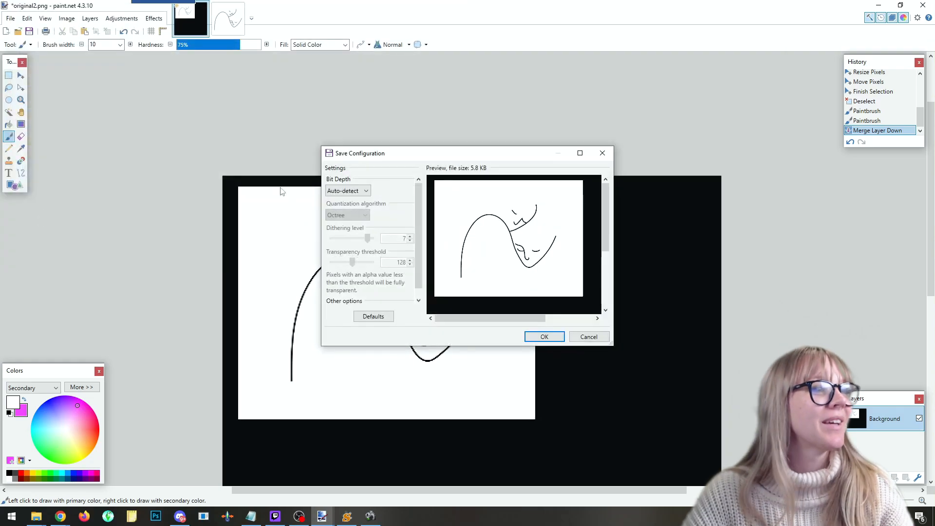
{"action": "left_click", "coordinate": [552, 341]}
Switch to SimPe and import MihailovskaRC01.png as the 512x512 texture image of the painting recolour.
{"action": "left_click", "coordinate": [347, 517]}
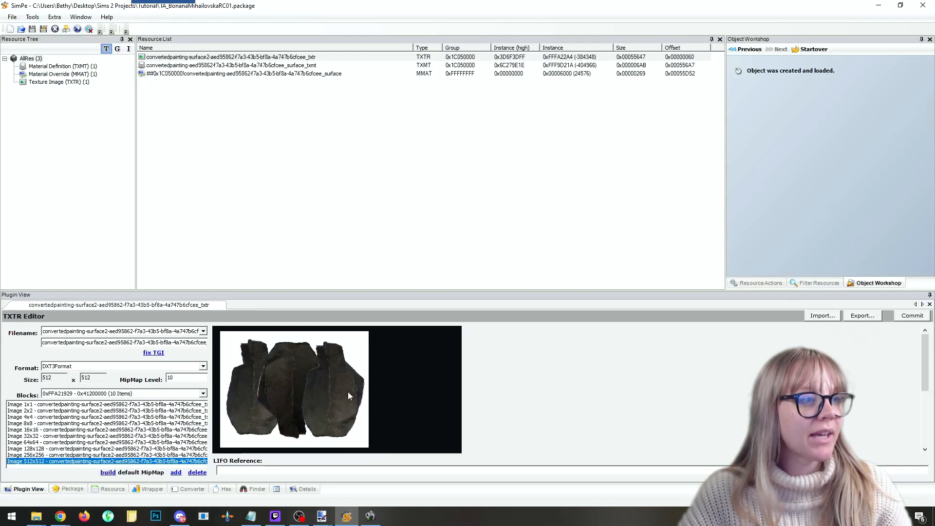
{"action": "right_click", "coordinate": [354, 390]}
{"action": "left_click", "coordinate": [377, 396]}
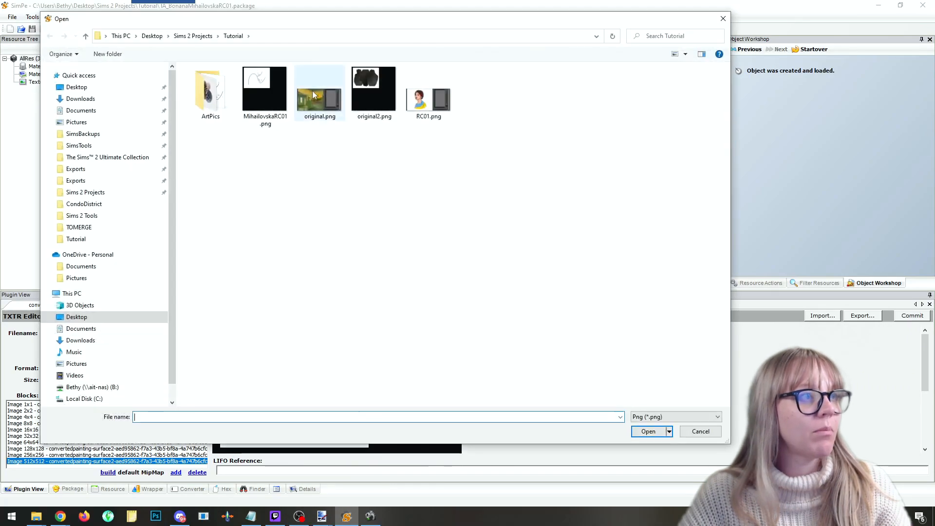
{"action": "left_click", "coordinate": [282, 100]}
{"action": "left_click", "coordinate": [648, 432]}
Build the DXT texture sizes from MihailovskaRC01.png with Sharpen set to None.
{"action": "right_click", "coordinate": [325, 393]}
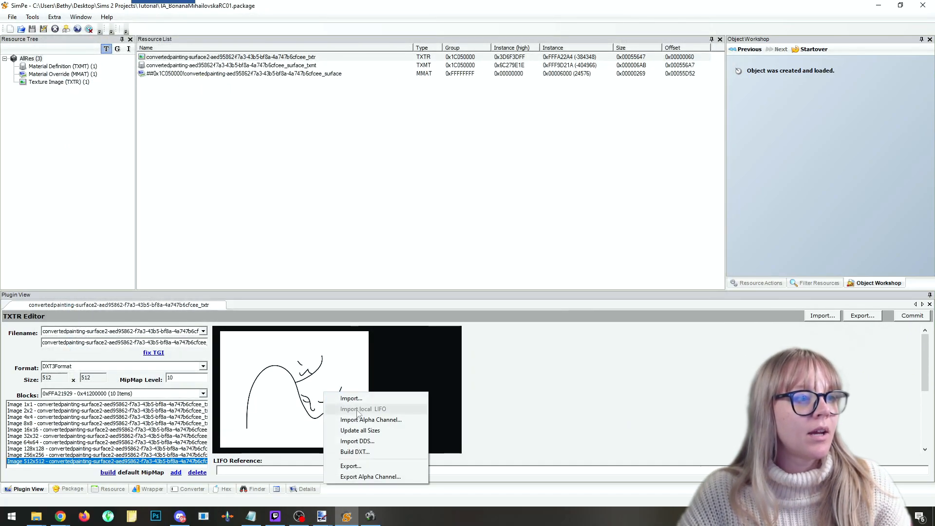
{"action": "right_click", "coordinate": [313, 369]}
{"action": "left_click", "coordinate": [343, 427]}
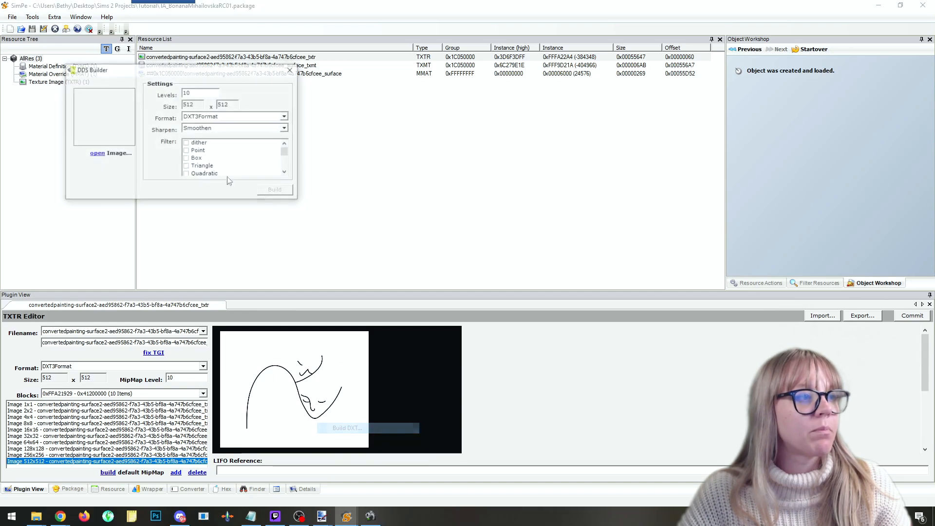
{"action": "left_click", "coordinate": [97, 153]}
{"action": "left_click", "coordinate": [283, 151]}
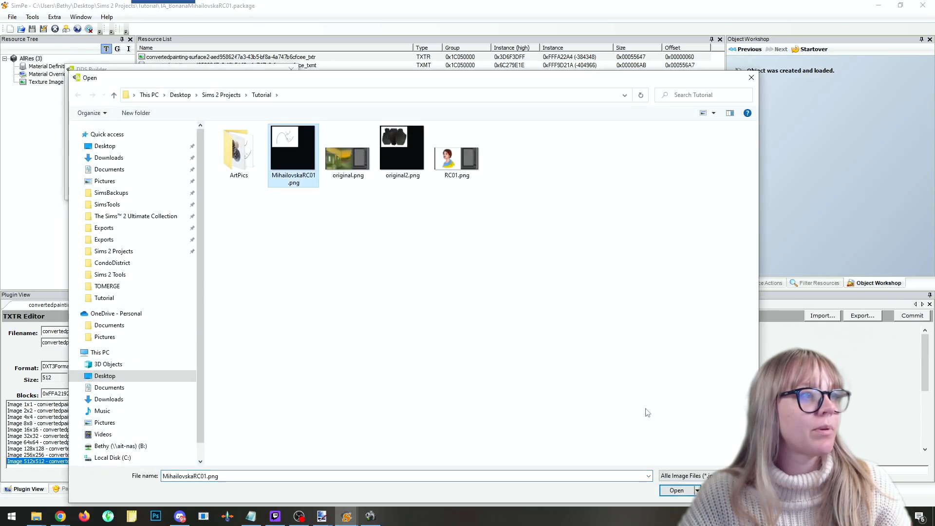
{"action": "left_click", "coordinate": [676, 490]}
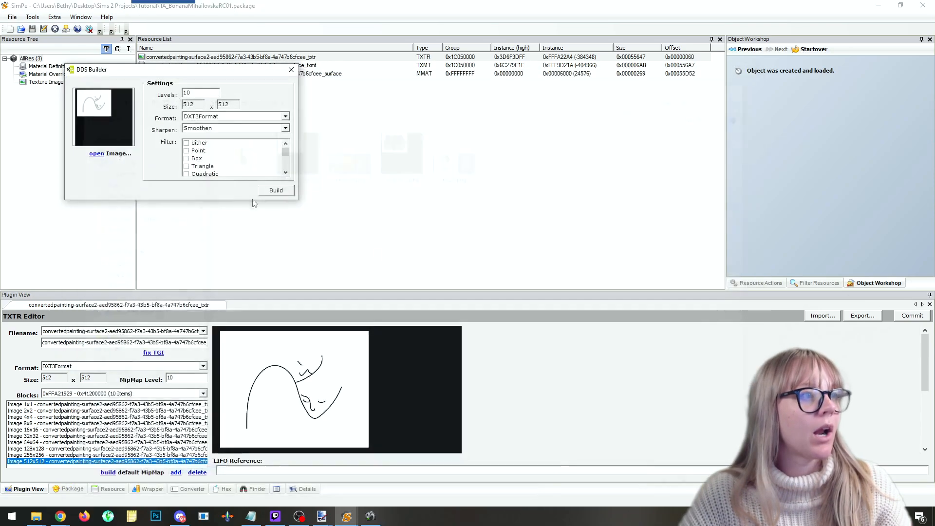
{"action": "left_click", "coordinate": [286, 129]}
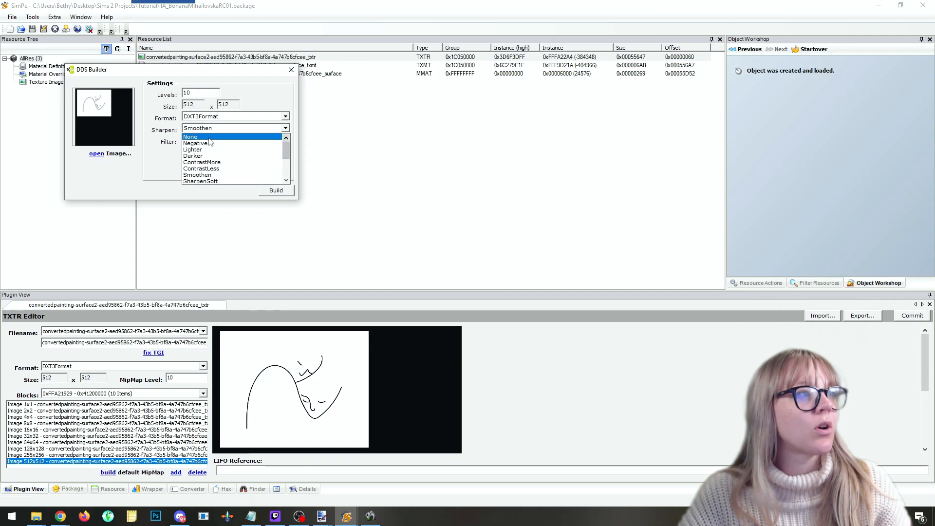
{"action": "left_click", "coordinate": [211, 139]}
{"action": "left_click", "coordinate": [275, 190]}
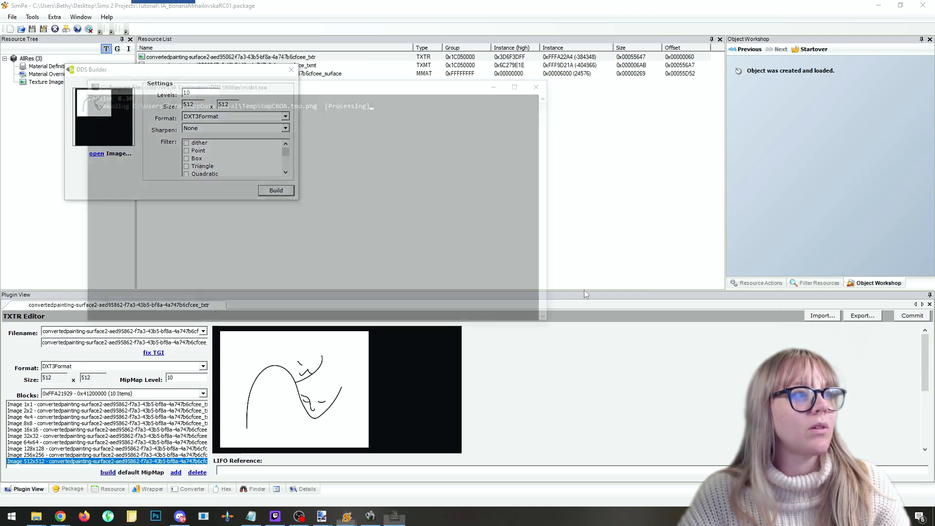
Commit the new painting texture and save the recolour package.
{"action": "left_click", "coordinate": [909, 316]}
{"action": "left_click", "coordinate": [486, 285]}
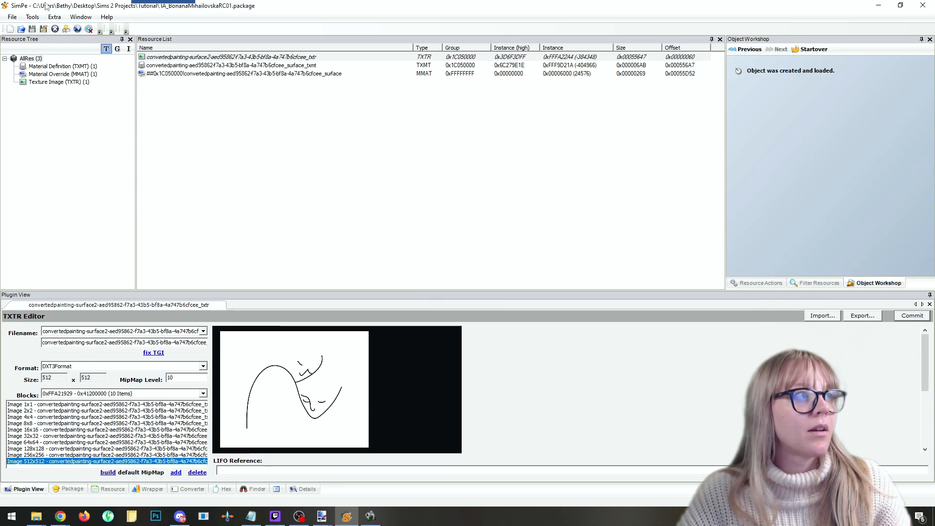
{"action": "left_click", "coordinate": [32, 30]}
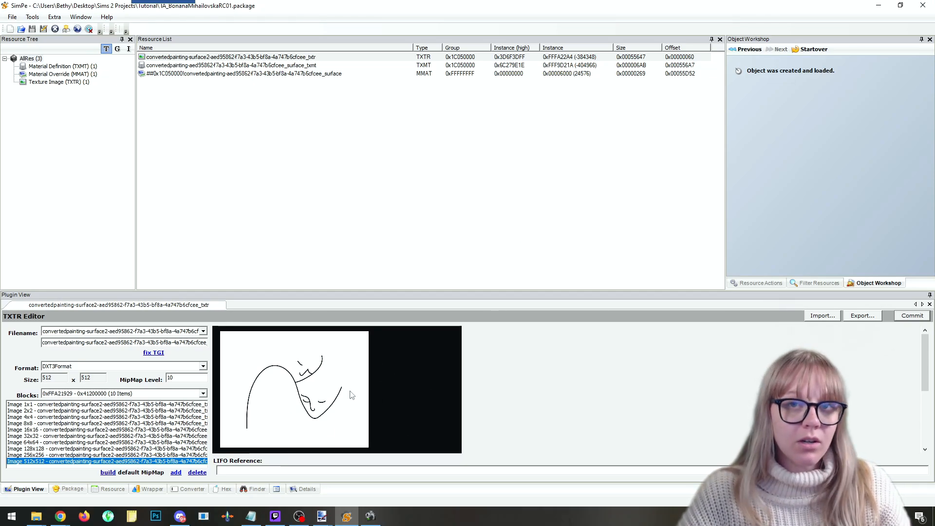
Switch to paint.net and close the people-7035403_640.jpg source image, leaving MihailovskaRC01.png open.
{"action": "left_click", "coordinate": [322, 516]}
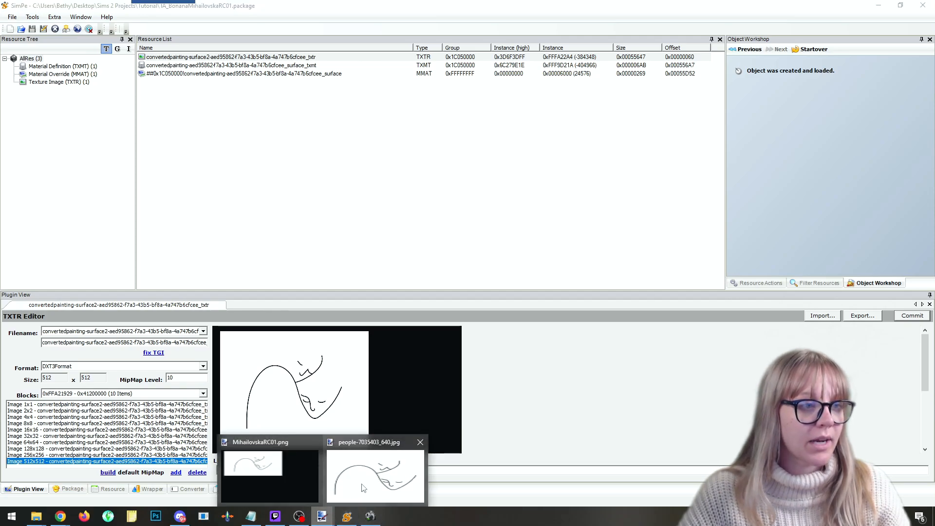
{"action": "left_click", "coordinate": [282, 481]}
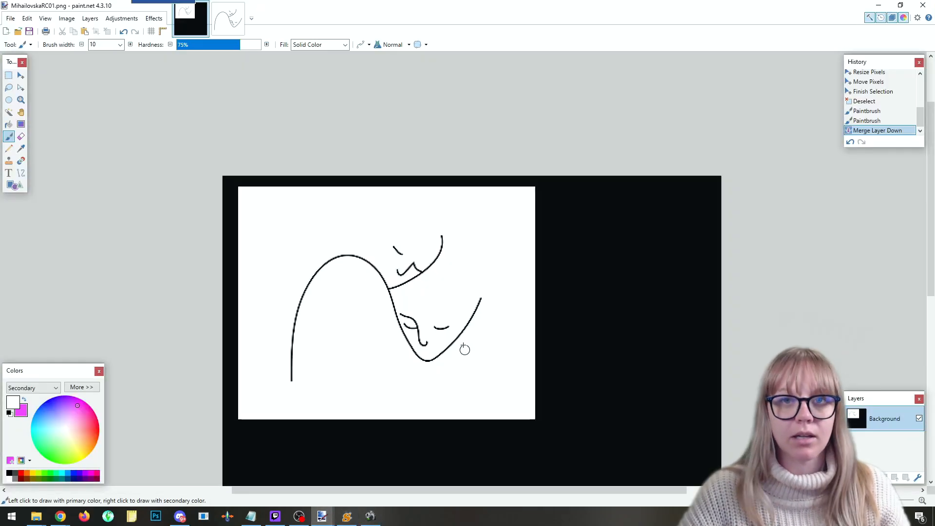
{"action": "left_click", "coordinate": [228, 19]}
{"action": "left_click", "coordinate": [242, 7]}
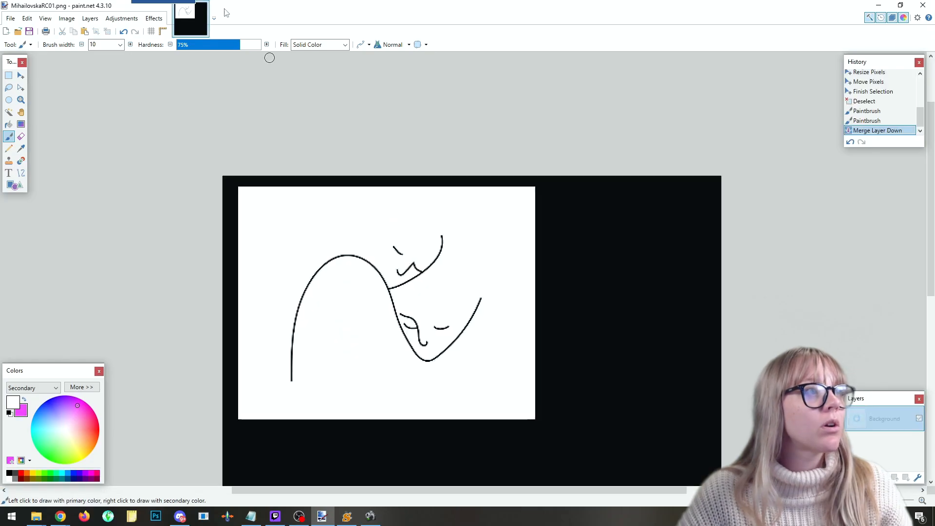
Bring up the file chooser for opening another image and browse its folder shortcuts.
{"action": "left_click", "coordinate": [10, 18]}
{"action": "left_click", "coordinate": [27, 43]}
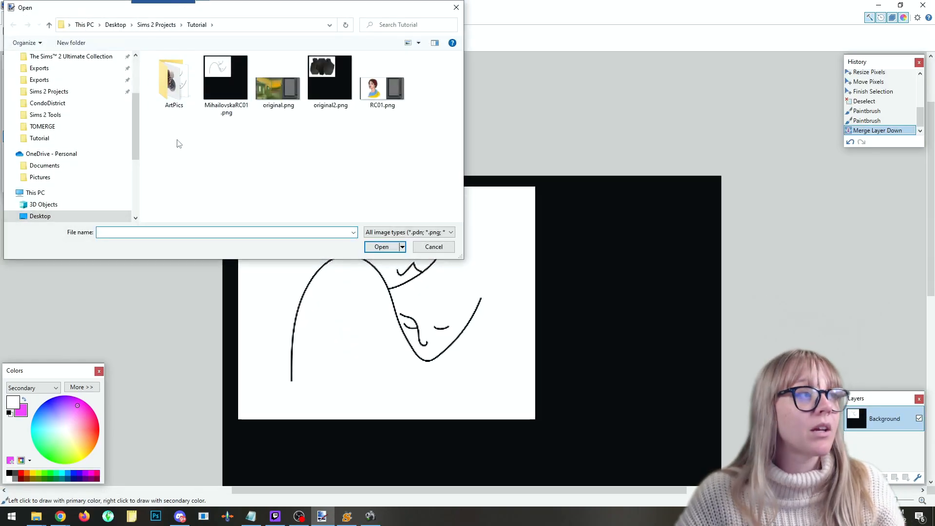
{"action": "left_click_drag", "start_coordinate": [135, 134], "coordinate": [142, 100]}
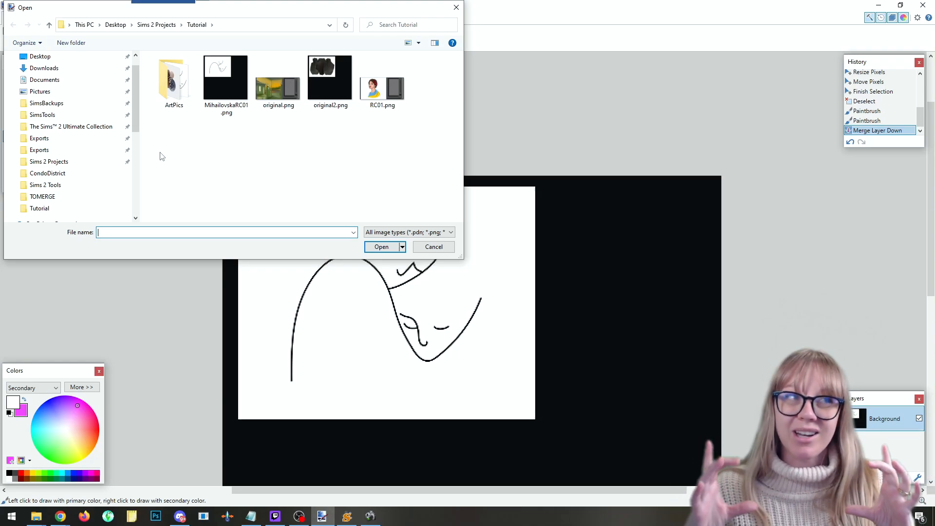
{"action": "scroll", "coordinate": [64, 176], "scroll_direction": "down", "scroll_amount": 1}
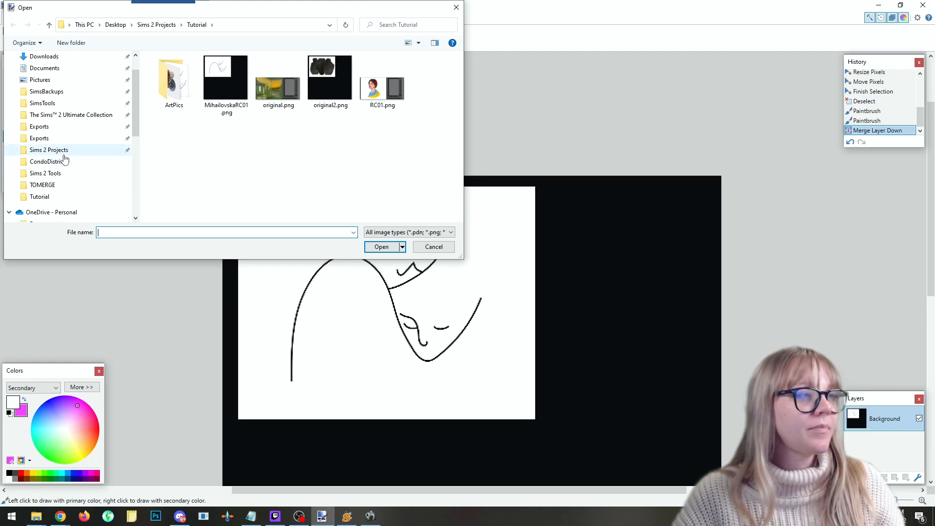
{"action": "scroll", "coordinate": [63, 158], "scroll_direction": "up", "scroll_amount": 1}
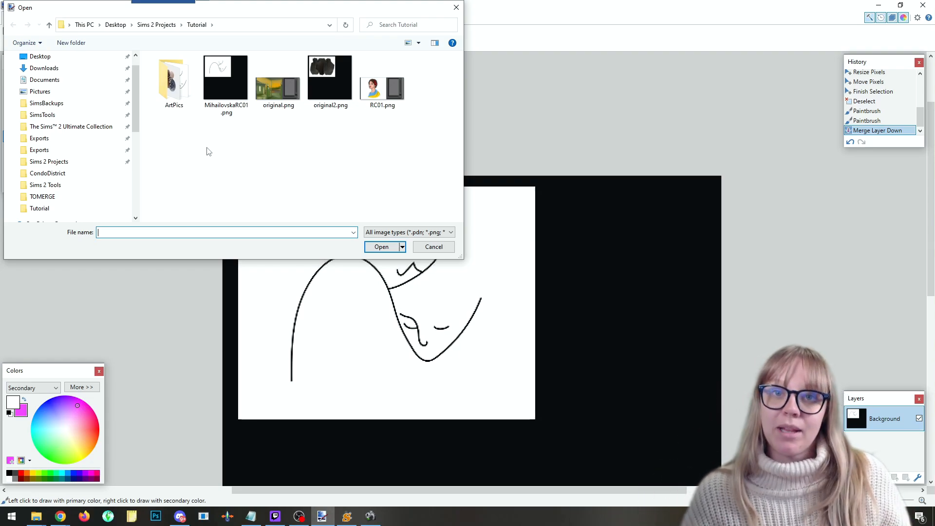
{"action": "scroll", "coordinate": [73, 115], "scroll_direction": "down", "scroll_amount": 2}
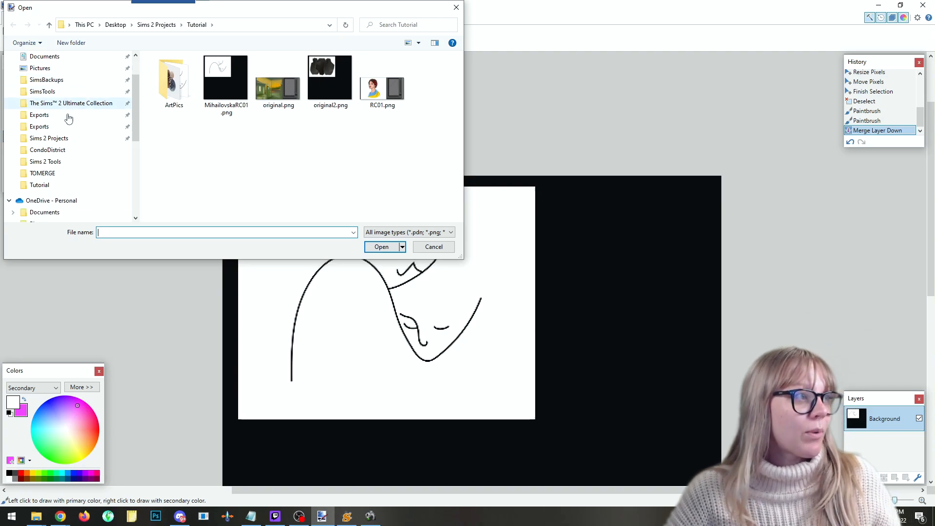
{"action": "left_click", "coordinate": [61, 517]}
{"action": "left_click", "coordinate": [156, 470]}
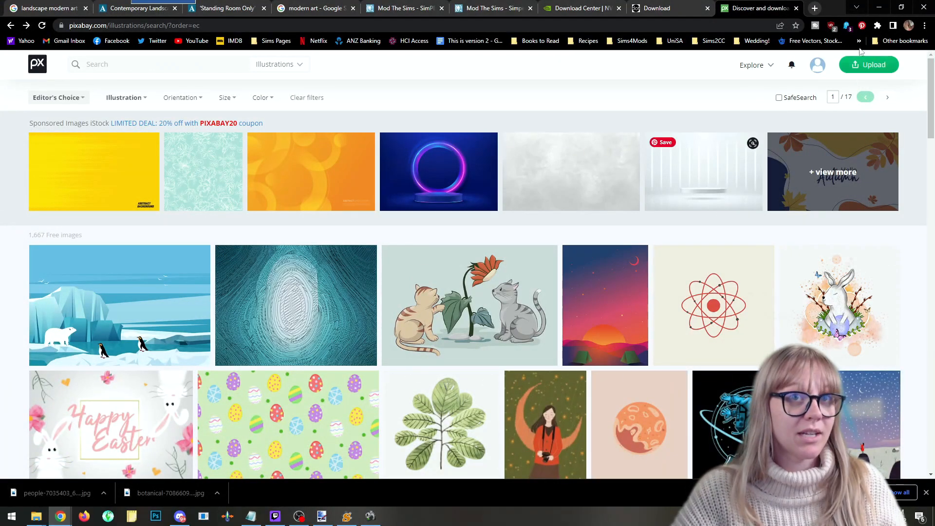
{"action": "left_click", "coordinate": [877, 7]}
Open Screenshot_241.png from the Screenshots folder of The Sims 2 Ultimate Collection.
{"action": "left_click", "coordinate": [71, 103]}
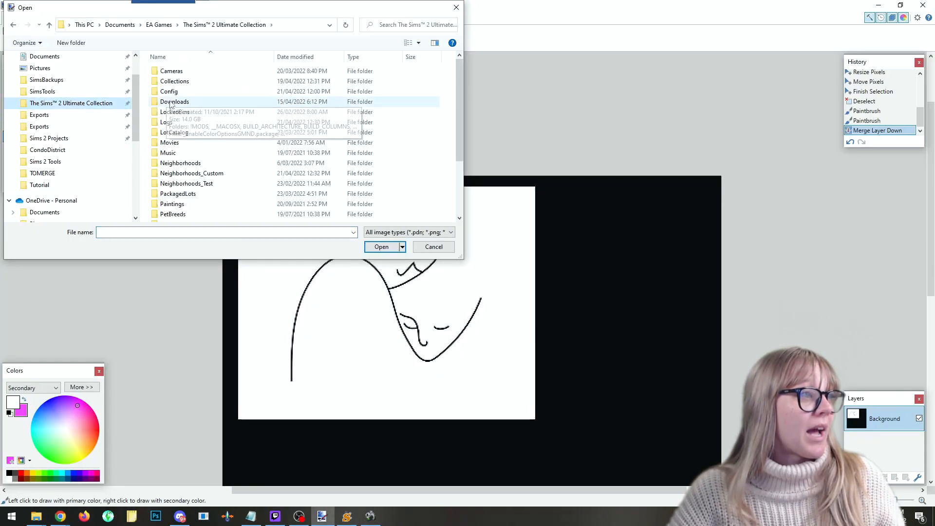
{"action": "scroll", "coordinate": [88, 161], "scroll_direction": "down", "scroll_amount": 2}
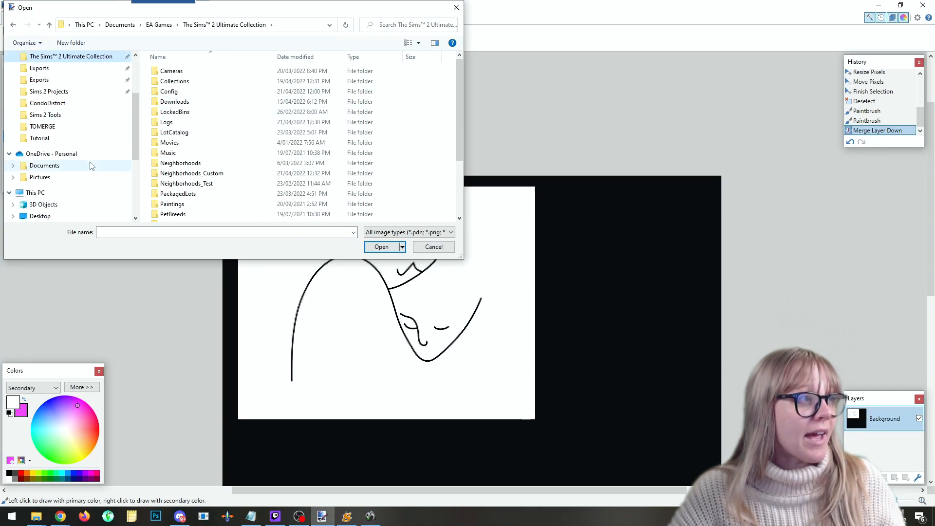
{"action": "scroll", "coordinate": [154, 167], "scroll_direction": "down", "scroll_amount": 1}
{"action": "scroll", "coordinate": [154, 167], "scroll_direction": "down", "scroll_amount": 2}
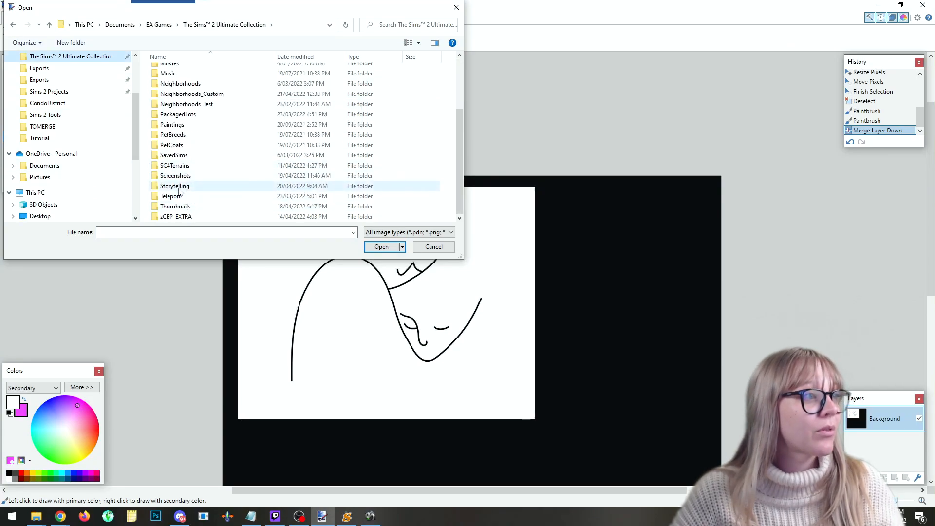
{"action": "double_click", "coordinate": [181, 183]}
{"action": "scroll", "coordinate": [368, 146], "scroll_direction": "down", "scroll_amount": 3}
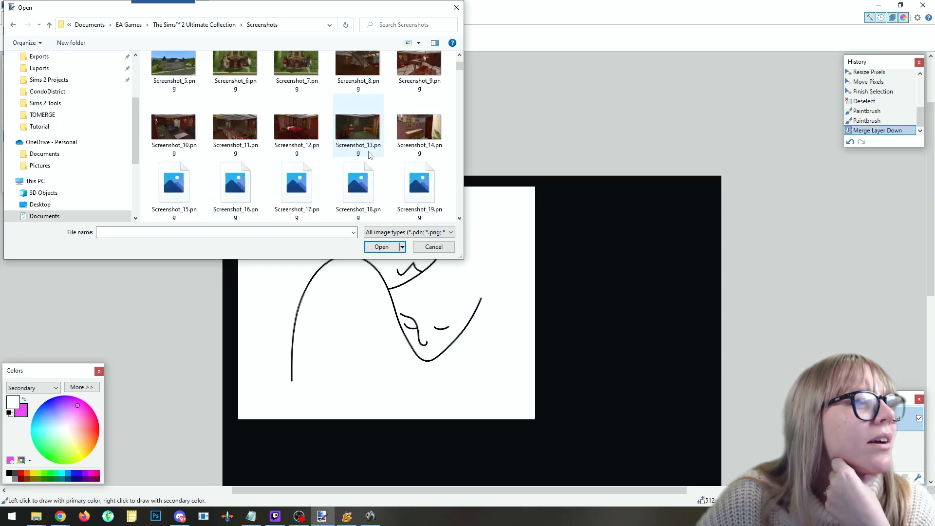
{"action": "scroll", "coordinate": [371, 161], "scroll_direction": "down", "scroll_amount": 15}
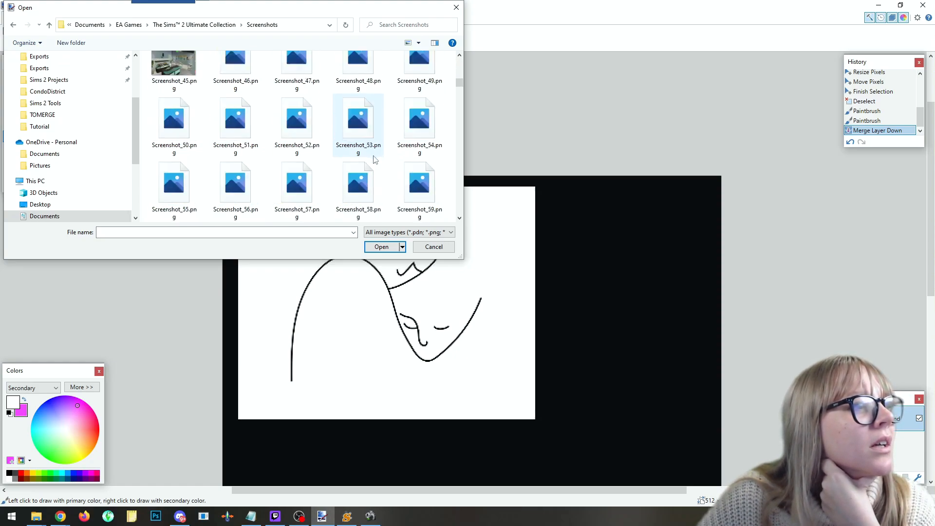
{"action": "scroll", "coordinate": [480, 214], "scroll_direction": "up", "scroll_amount": 3}
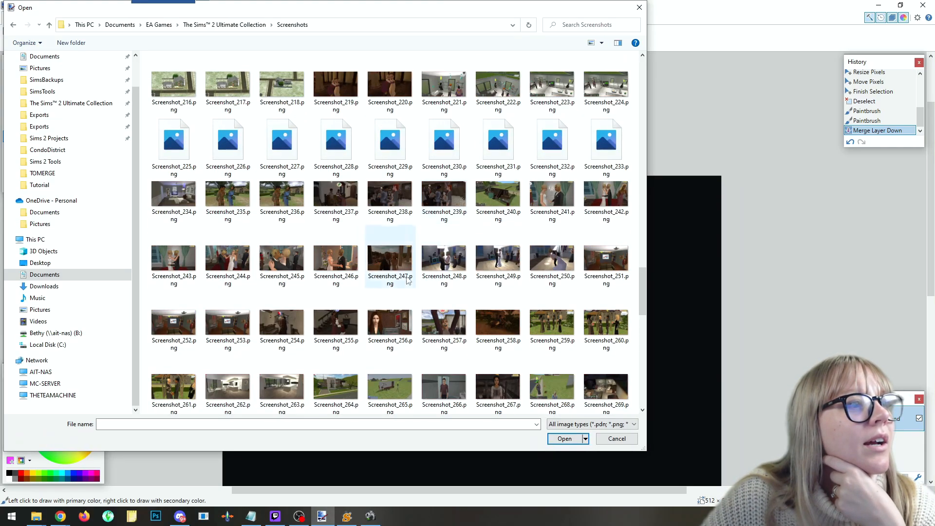
{"action": "left_click", "coordinate": [333, 258]}
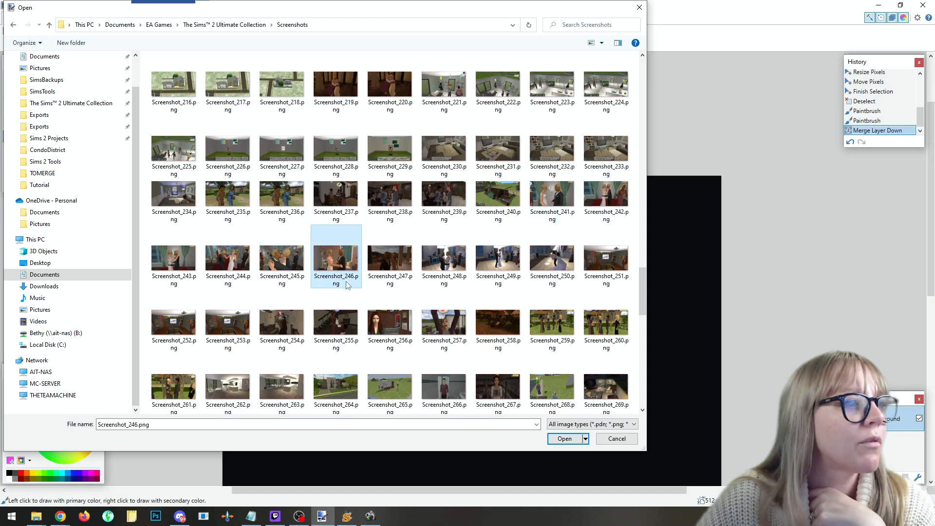
{"action": "left_click", "coordinate": [554, 190]}
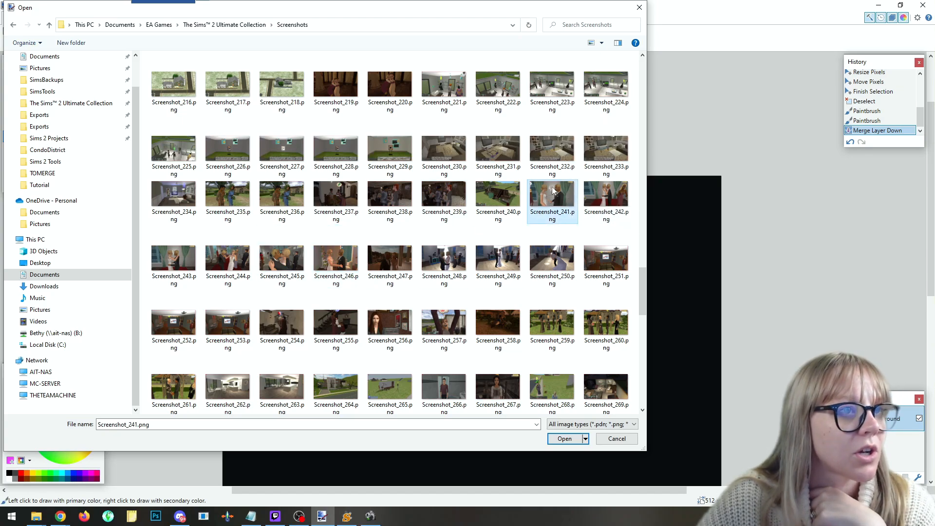
{"action": "left_click", "coordinate": [565, 438]}
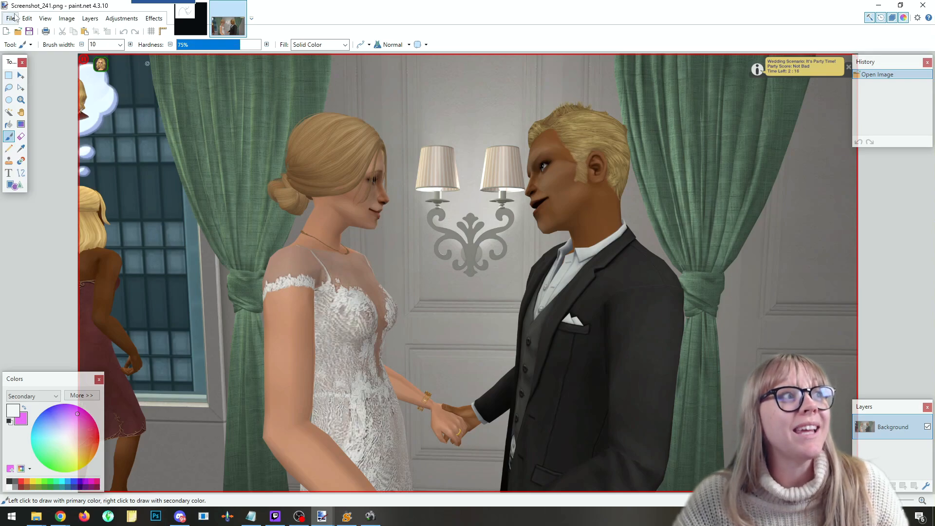
Open Screenshot_245.png, the wedding kiss image, from the same Screenshots folder.
{"action": "left_click", "coordinate": [18, 31]}
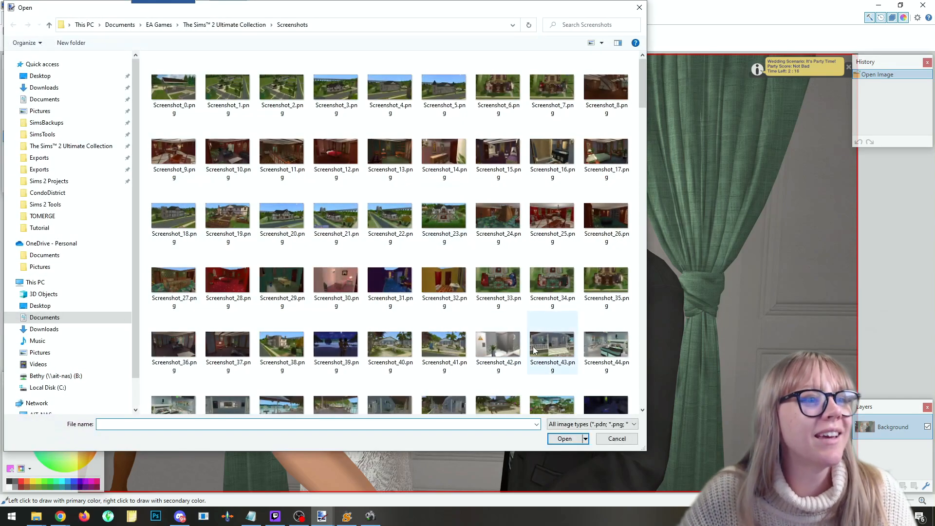
{"action": "scroll", "coordinate": [536, 328], "scroll_direction": "down", "scroll_amount": 3}
{"action": "scroll", "coordinate": [536, 331], "scroll_direction": "down", "scroll_amount": 15}
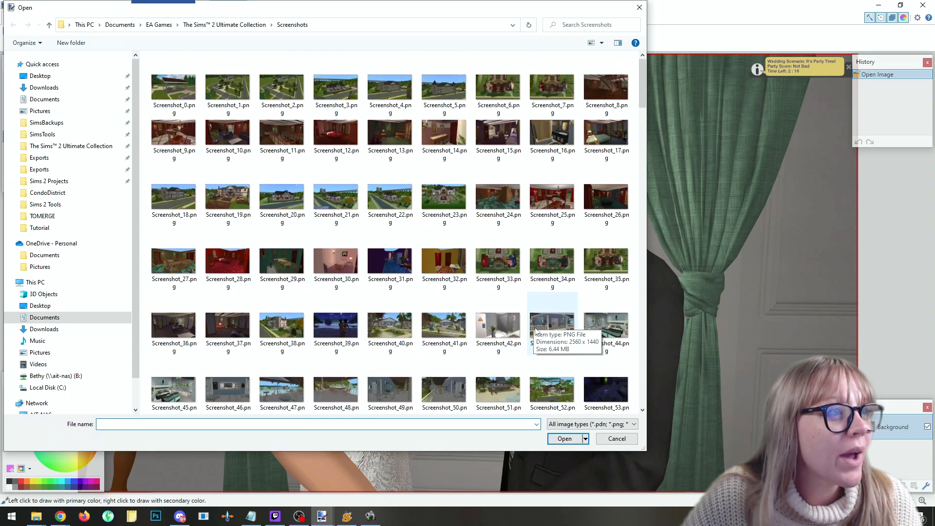
{"action": "double_click", "coordinate": [552, 321]}
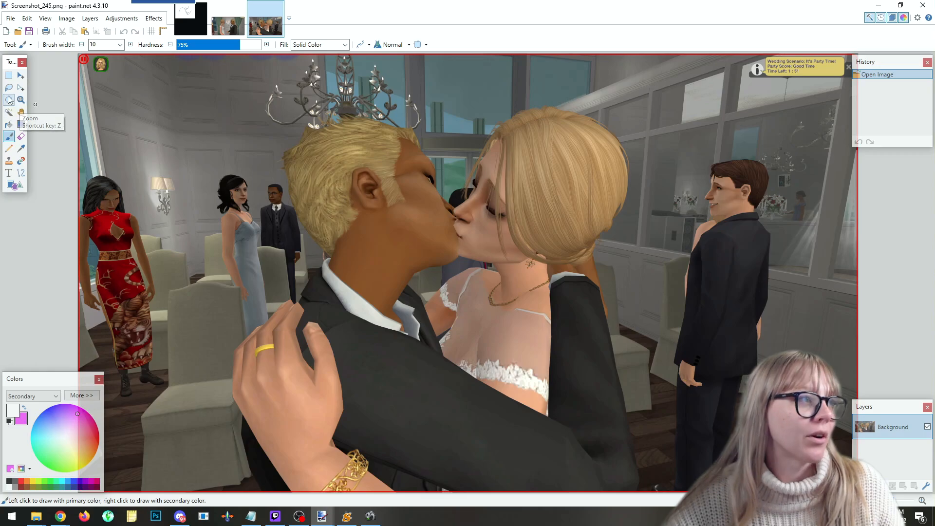
Select and copy a rectangular area of about 1612 × 1381 px around the kissing couple in Screenshot_245.png.
{"action": "left_click", "coordinate": [10, 113]}
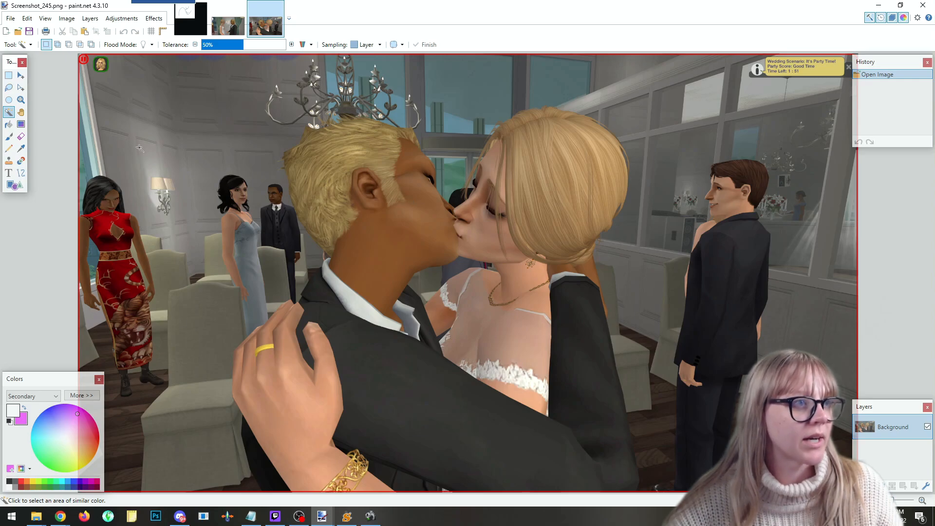
{"action": "left_click", "coordinate": [8, 75]}
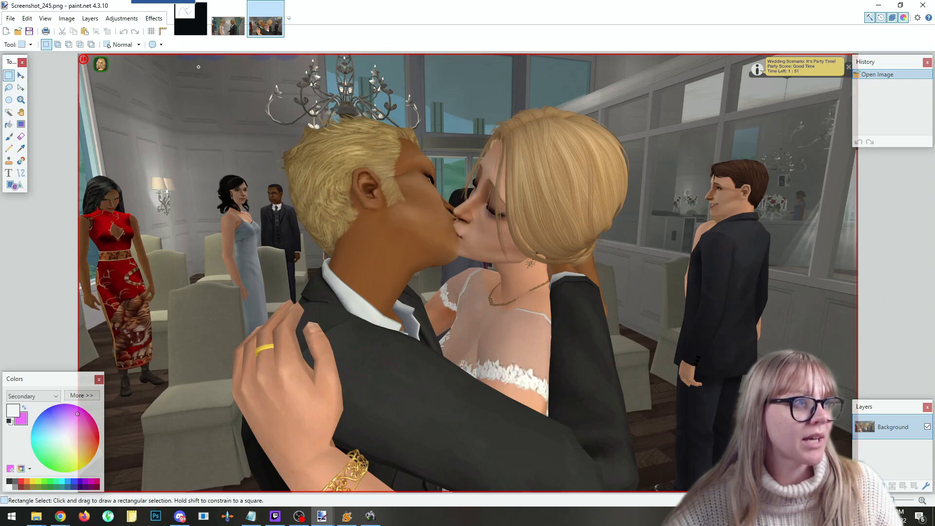
{"action": "left_click_drag", "start_coordinate": [199, 67], "coordinate": [653, 491]}
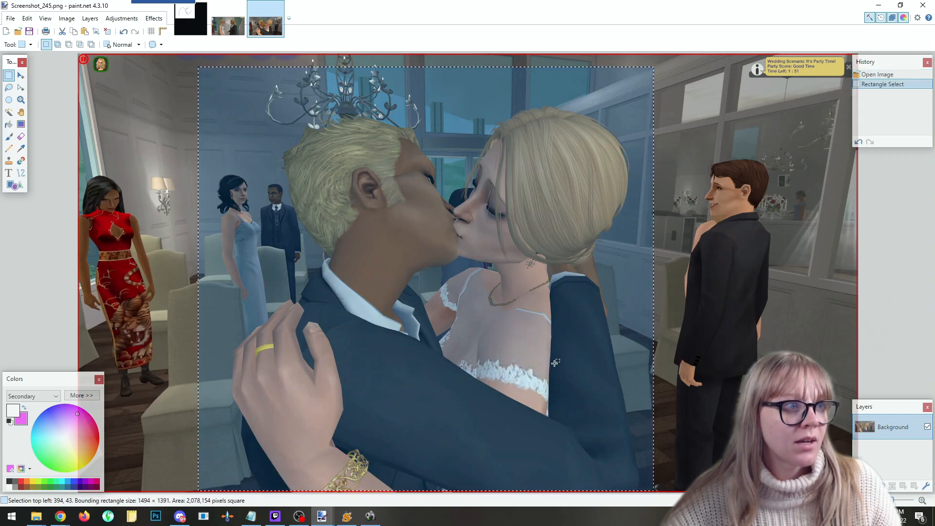
{"action": "left_click_drag", "start_coordinate": [555, 363], "coordinate": [562, 364]}
{"action": "left_click_drag", "start_coordinate": [193, 70], "coordinate": [684, 490]}
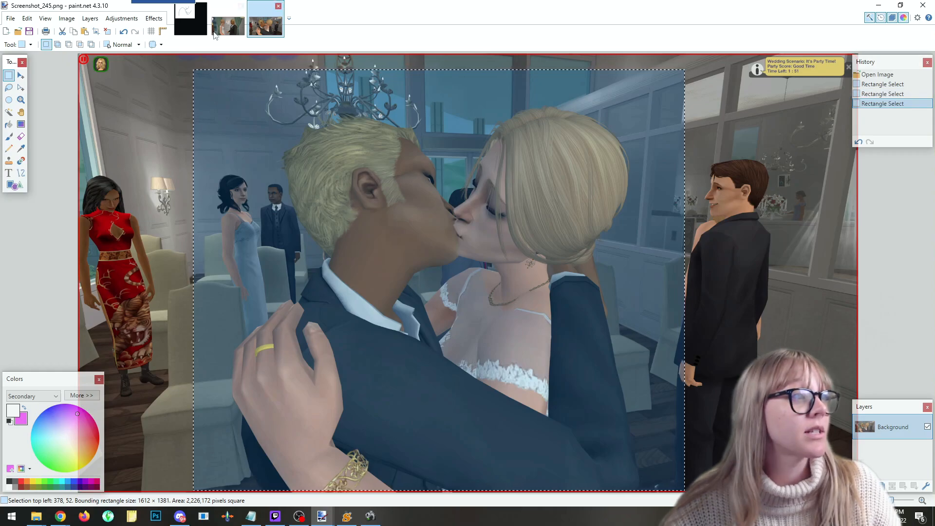
Paste the copied wedding kiss into MihailovskaRC01.png, keeping the canvas size.
{"action": "left_click", "coordinate": [191, 19]}
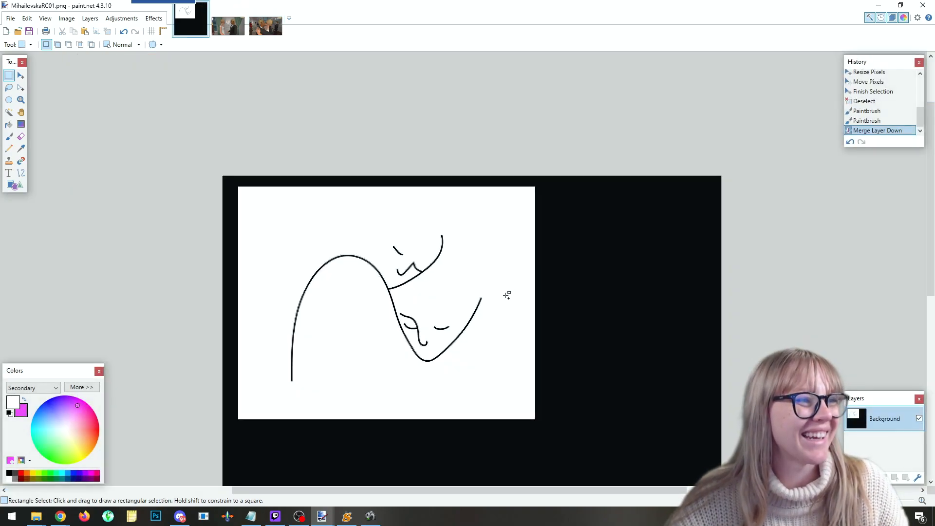
{"action": "key", "text": "ctrl+v"}
{"action": "left_click", "coordinate": [424, 349]}
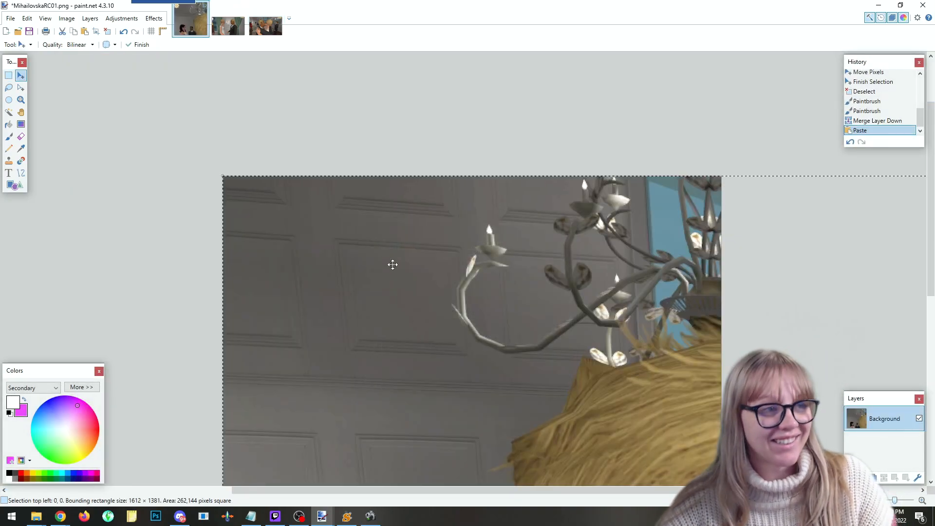
Scale the pasted wedding kiss down to the height of the white painting area, centre it there and deselect it.
{"action": "left_click_drag", "start_coordinate": [223, 178], "coordinate": [453, 303]}
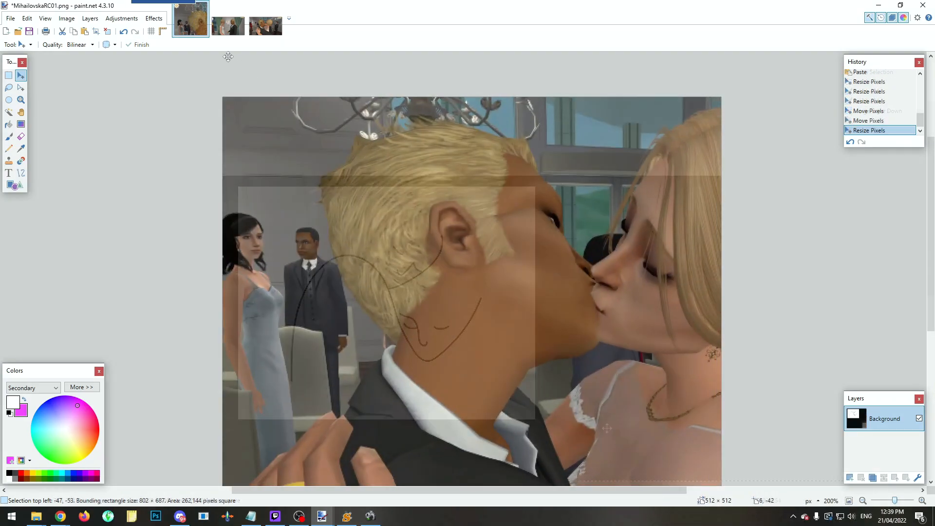
{"action": "left_click_drag", "start_coordinate": [228, 57], "coordinate": [549, 407]}
{"action": "left_click_drag", "start_coordinate": [634, 438], "coordinate": [311, 188]}
{"action": "left_click_drag", "start_coordinate": [549, 166], "coordinate": [455, 246]}
{"action": "left_click_drag", "start_coordinate": [389, 318], "coordinate": [403, 182]}
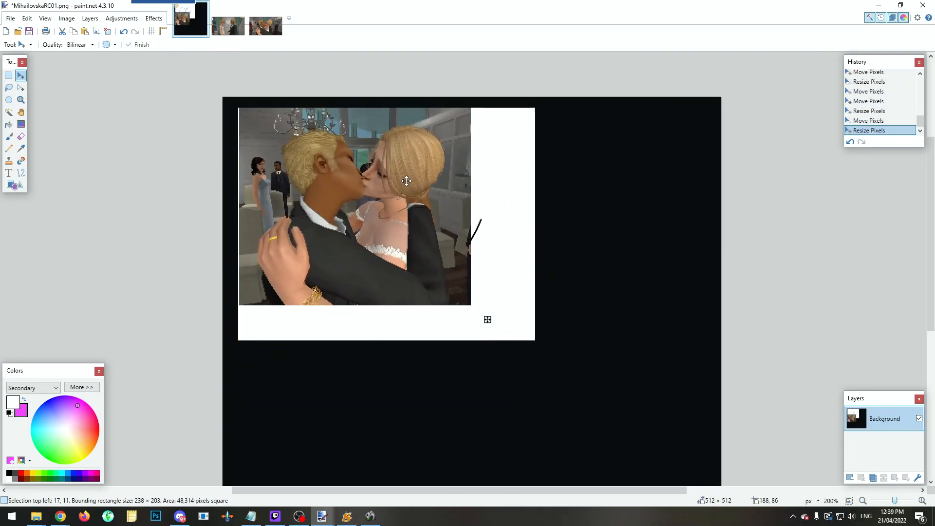
{"action": "left_click_drag", "start_coordinate": [470, 306], "coordinate": [528, 338]}
{"action": "left_click_drag", "start_coordinate": [404, 231], "coordinate": [420, 231]}
{"action": "left_click", "coordinate": [9, 75]}
{"action": "left_click", "coordinate": [339, 162]}
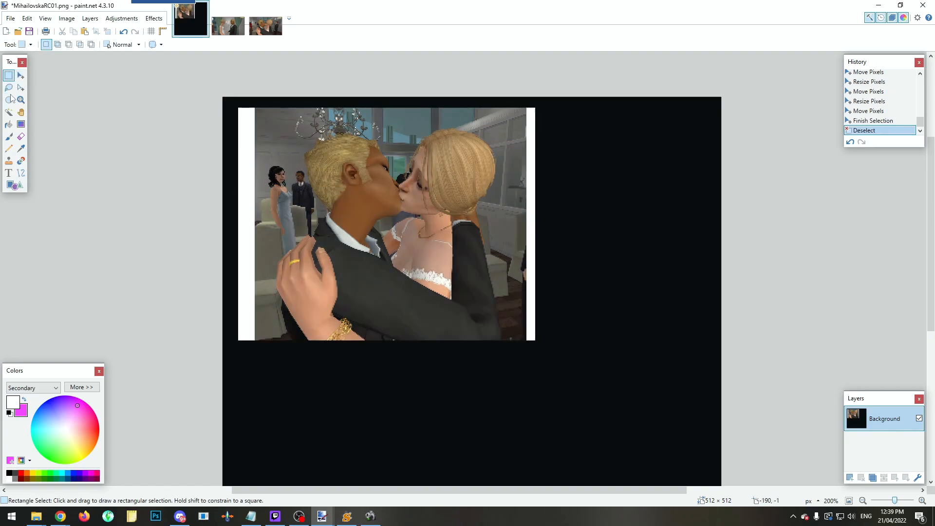
{"action": "left_click", "coordinate": [9, 89]}
{"action": "scroll", "coordinate": [302, 146], "scroll_direction": "up", "scroll_amount": 6}
{"action": "left_click_drag", "start_coordinate": [284, 169], "coordinate": [293, 247]}
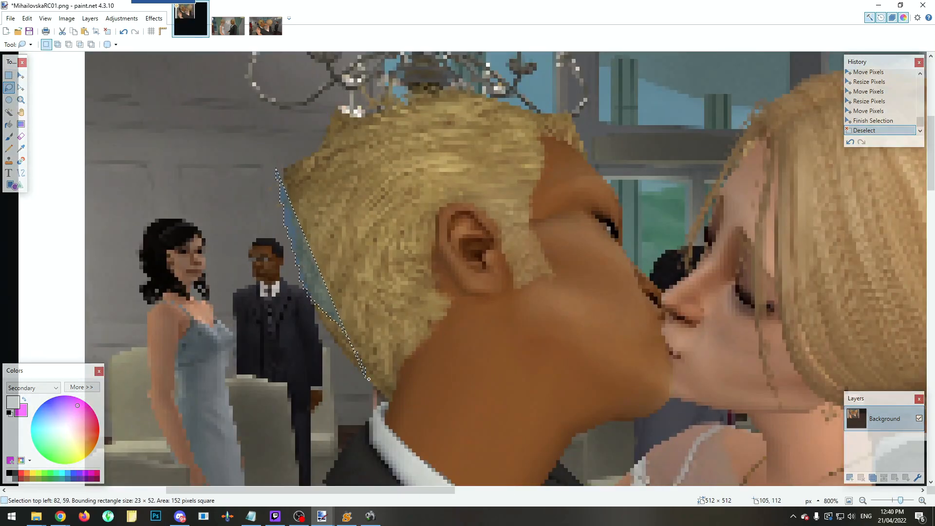
{"action": "key", "text": "ctrl+z"}
Lasso-select the kissing couple's heads, following the outline of the groom's and bride's hair.
{"action": "left_click", "coordinate": [9, 88]}
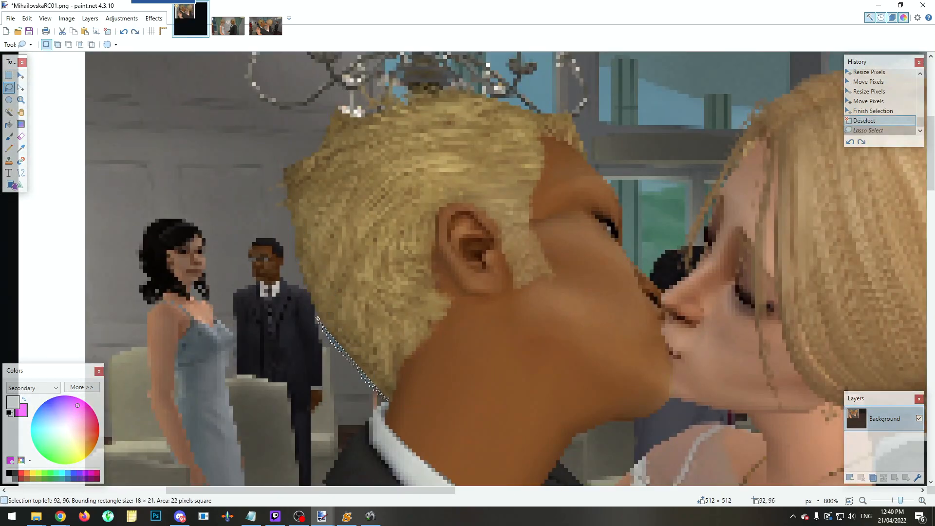
{"action": "mouse_move", "coordinate": [287, 169]}
{"action": "left_mouse_down"}
{"action": "mouse_move", "coordinate": [429, 88]}
{"action": "mouse_move", "coordinate": [599, 185]}
{"action": "mouse_move", "coordinate": [661, 288]}
{"action": "mouse_move", "coordinate": [696, 249]}
{"action": "mouse_move", "coordinate": [721, 180]}
{"action": "mouse_move", "coordinate": [804, 78]}
{"action": "mouse_move", "coordinate": [843, 458]}
{"action": "left_mouse_up"}
{"action": "scroll", "coordinate": [632, 378], "scroll_direction": "down", "scroll_amount": 5}
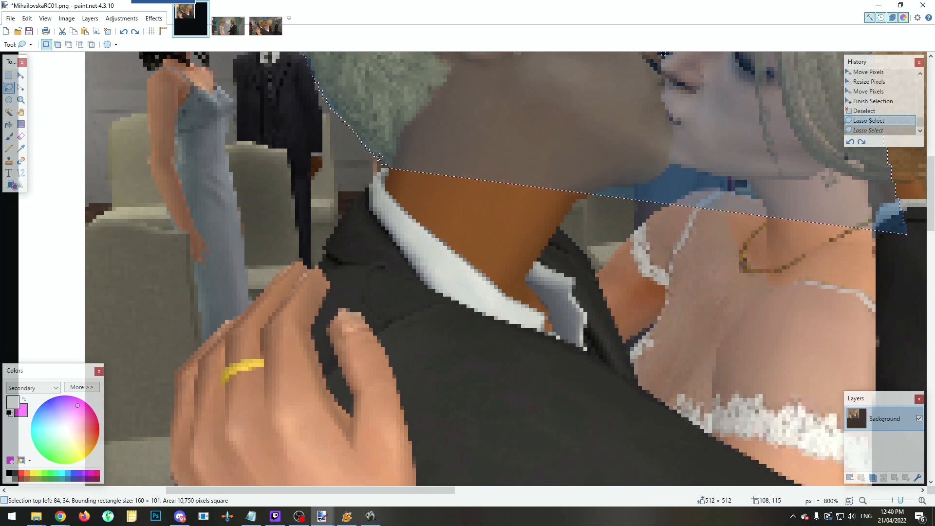
Extend the lasso selection along the groom's back and the embracing hand down to the photo's lower edge.
{"action": "mouse_move", "coordinate": [380, 188]}
{"action": "left_mouse_down"}
{"action": "mouse_move", "coordinate": [414, 198]}
{"action": "mouse_move", "coordinate": [363, 195]}
{"action": "mouse_move", "coordinate": [302, 265]}
{"action": "mouse_move", "coordinate": [172, 432]}
{"action": "mouse_move", "coordinate": [185, 468]}
{"action": "mouse_move", "coordinate": [261, 432]}
{"action": "mouse_move", "coordinate": [261, 259]}
{"action": "mouse_move", "coordinate": [273, 330]}
{"action": "mouse_move", "coordinate": [226, 209]}
{"action": "mouse_move", "coordinate": [623, 169]}
{"action": "mouse_move", "coordinate": [250, 292]}
{"action": "mouse_move", "coordinate": [254, 109]}
{"action": "mouse_move", "coordinate": [238, 114]}
{"action": "mouse_move", "coordinate": [339, 279]}
{"action": "mouse_move", "coordinate": [236, 127]}
{"action": "left_mouse_up"}
{"action": "left_click", "coordinate": [9, 76]}
{"action": "left_click", "coordinate": [8, 88]}
{"action": "mouse_move", "coordinate": [367, 317]}
{"action": "left_mouse_down"}
{"action": "mouse_move", "coordinate": [388, 338]}
{"action": "mouse_move", "coordinate": [218, 443]}
{"action": "mouse_move", "coordinate": [343, 317]}
{"action": "left_mouse_up"}
Trim the selection below the photo's lower edge and extend it along the groom's forearm to the elbow.
{"action": "left_click", "coordinate": [9, 76]}
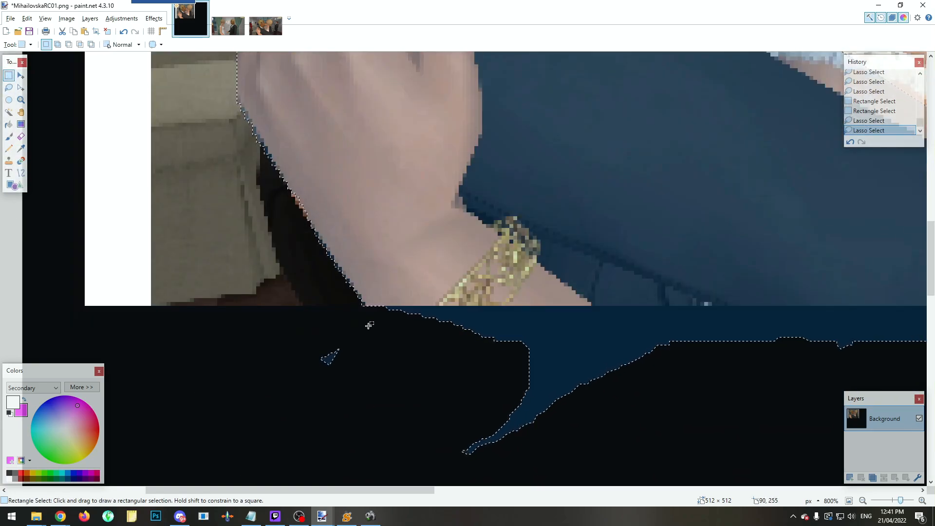
{"action": "left_click_drag", "start_coordinate": [302, 463], "coordinate": [714, 365]}
{"action": "key", "text": "s"}
{"action": "mouse_move", "coordinate": [528, 355]}
{"action": "left_mouse_down"}
{"action": "mouse_move", "coordinate": [492, 336]}
{"action": "mouse_move", "coordinate": [490, 297]}
{"action": "left_mouse_up"}
{"action": "scroll", "coordinate": [489, 296], "scroll_direction": "up", "scroll_amount": 2}
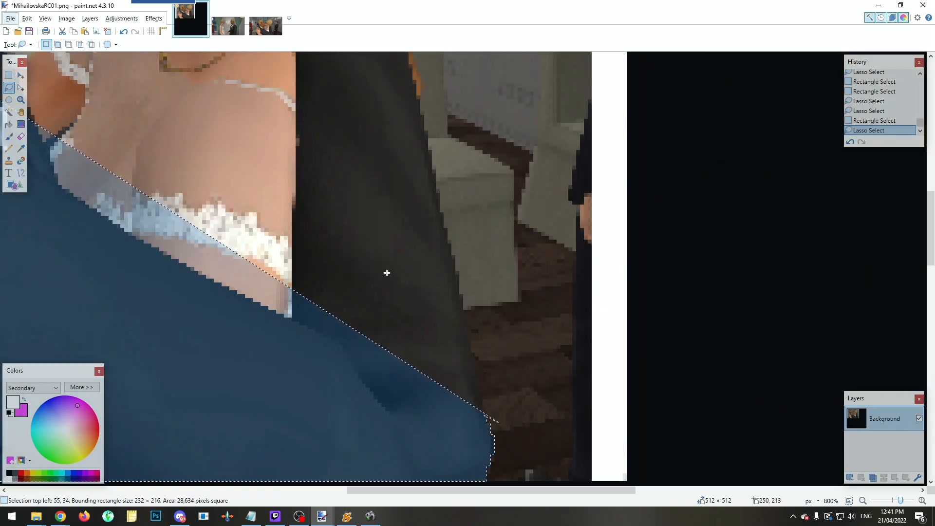
Extend the lasso selection over the bride's chest and the dark sleeve behind her, following the sleeve's outer edge.
{"action": "mouse_move", "coordinate": [381, 287]}
{"action": "left_mouse_down"}
{"action": "mouse_move", "coordinate": [476, 418]}
{"action": "mouse_move", "coordinate": [249, 267]}
{"action": "mouse_move", "coordinate": [302, 331]}
{"action": "left_mouse_up"}
{"action": "mouse_move", "coordinate": [480, 406]}
{"action": "left_mouse_down"}
{"action": "mouse_move", "coordinate": [442, 309]}
{"action": "mouse_move", "coordinate": [468, 347]}
{"action": "mouse_move", "coordinate": [433, 179]}
{"action": "mouse_move", "coordinate": [319, 359]}
{"action": "mouse_move", "coordinate": [104, 167]}
{"action": "mouse_move", "coordinate": [50, 192]}
{"action": "mouse_move", "coordinate": [707, 273]}
{"action": "mouse_move", "coordinate": [770, 321]}
{"action": "mouse_move", "coordinate": [772, 377]}
{"action": "mouse_move", "coordinate": [783, 390]}
{"action": "left_mouse_up"}
{"action": "scroll", "coordinate": [424, 156], "scroll_direction": "up", "scroll_amount": 6}
{"action": "scroll", "coordinate": [220, 273], "scroll_direction": "left", "scroll_amount": 3}
{"action": "scroll", "coordinate": [104, 167], "scroll_direction": "down", "scroll_amount": 3}
{"action": "scroll", "coordinate": [51, 192], "scroll_direction": "down", "scroll_amount": 3}
{"action": "scroll", "coordinate": [51, 192], "scroll_direction": "left", "scroll_amount": 2}
{"action": "scroll", "coordinate": [439, 268], "scroll_direction": "up", "scroll_amount": 3}
{"action": "scroll", "coordinate": [772, 377], "scroll_direction": "down", "scroll_amount": 3}
{"action": "key", "text": "s"}
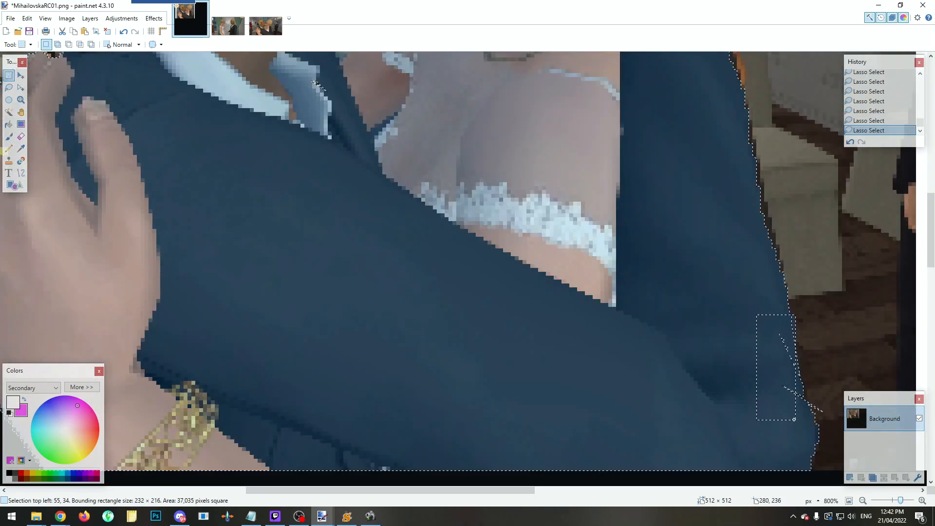
Refine the selection's edge along the outer side of the dark sleeve with small rectangular additions and subtractions.
{"action": "left_click_drag", "start_coordinate": [756, 313], "coordinate": [799, 420]}
{"action": "left_click_drag", "start_coordinate": [808, 341], "coordinate": [794, 463]}
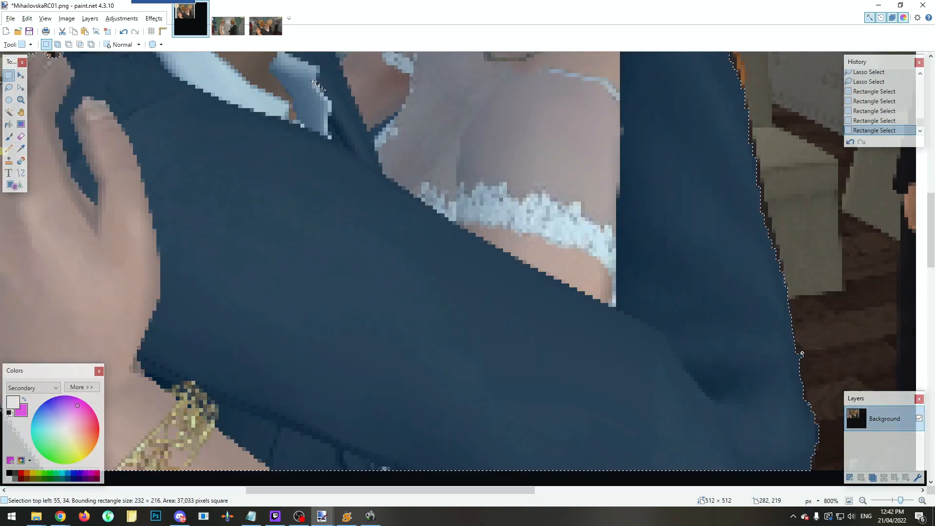
{"action": "left_click_drag", "start_coordinate": [804, 311], "coordinate": [789, 380]}
{"action": "scroll", "coordinate": [759, 206], "scroll_direction": "up", "scroll_amount": 5}
{"action": "scroll", "coordinate": [759, 207], "scroll_direction": "down", "scroll_amount": 5}
{"action": "left_click_drag", "start_coordinate": [776, 304], "coordinate": [779, 319], "text": "ctrl"}
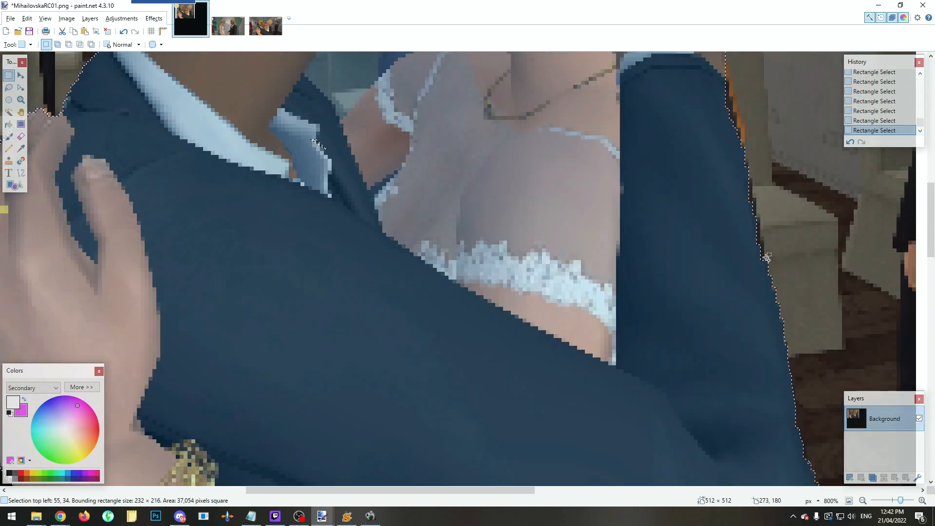
Extend the selection over the unselected part of the bride's hair, following its rounded outer outline.
{"action": "scroll", "coordinate": [374, 333], "scroll_direction": "up", "scroll_amount": 10}
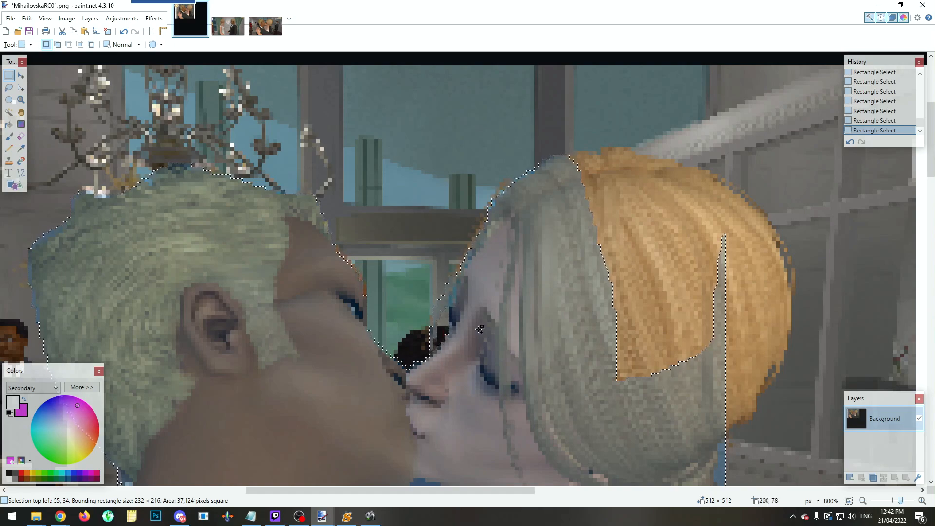
{"action": "left_click_drag", "start_coordinate": [615, 211], "coordinate": [625, 198]}
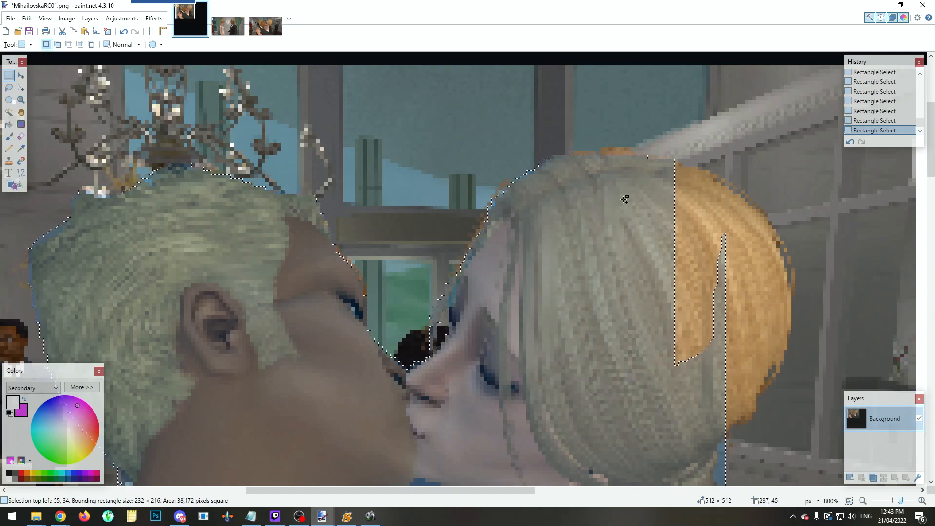
{"action": "key", "text": "s"}
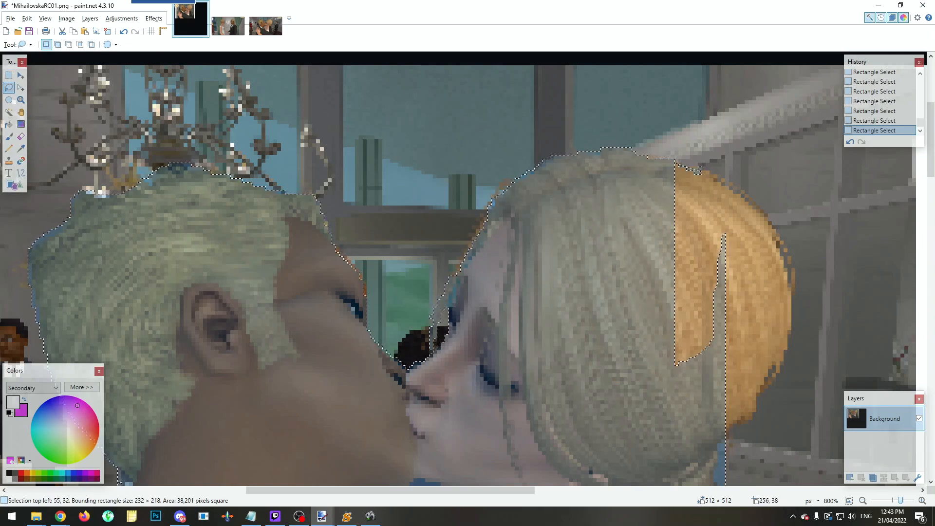
{"action": "mouse_move", "coordinate": [678, 164]}
{"action": "left_mouse_down", "text": "ctrl"}
{"action": "mouse_move", "coordinate": [780, 251]}
{"action": "mouse_move", "coordinate": [707, 441]}
{"action": "mouse_move", "coordinate": [726, 425]}
{"action": "left_mouse_up", "text": "ctrl"}
{"action": "key", "text": "s"}
{"action": "key", "text": "s"}
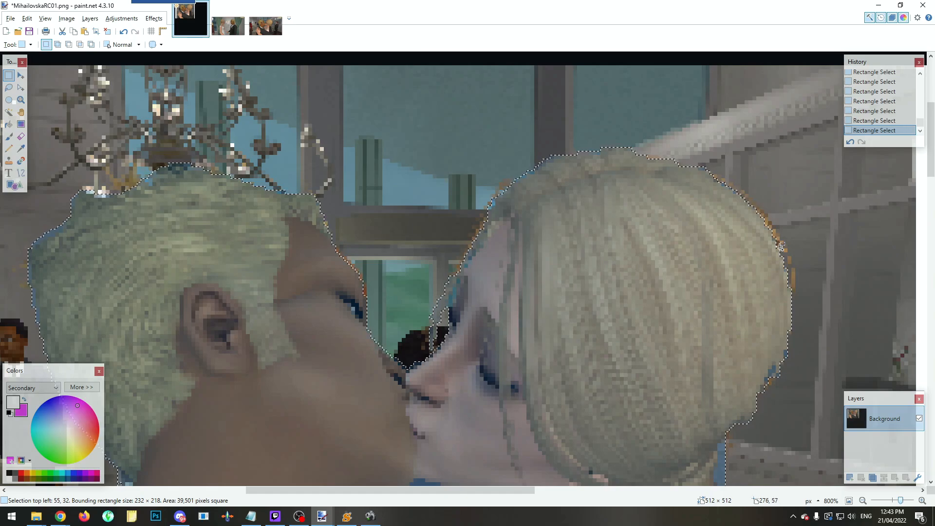
Add the dark jacket area beneath the embracing hand to the selection, down to the photo's lower edge.
{"action": "scroll", "coordinate": [781, 247], "scroll_direction": "down", "scroll_amount": 7}
{"action": "scroll", "coordinate": [312, 351], "scroll_direction": "up", "scroll_amount": 8}
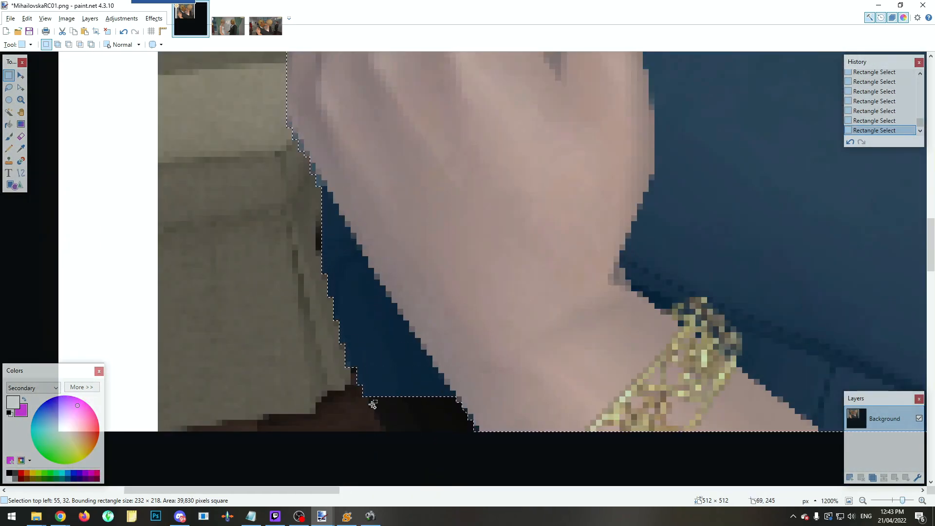
{"action": "left_click_drag", "start_coordinate": [373, 404], "coordinate": [437, 423], "text": "ctrl"}
{"action": "scroll", "coordinate": [699, 284], "scroll_direction": "down", "scroll_amount": 5}
{"action": "scroll", "coordinate": [629, 244], "scroll_direction": "up", "scroll_amount": 4}
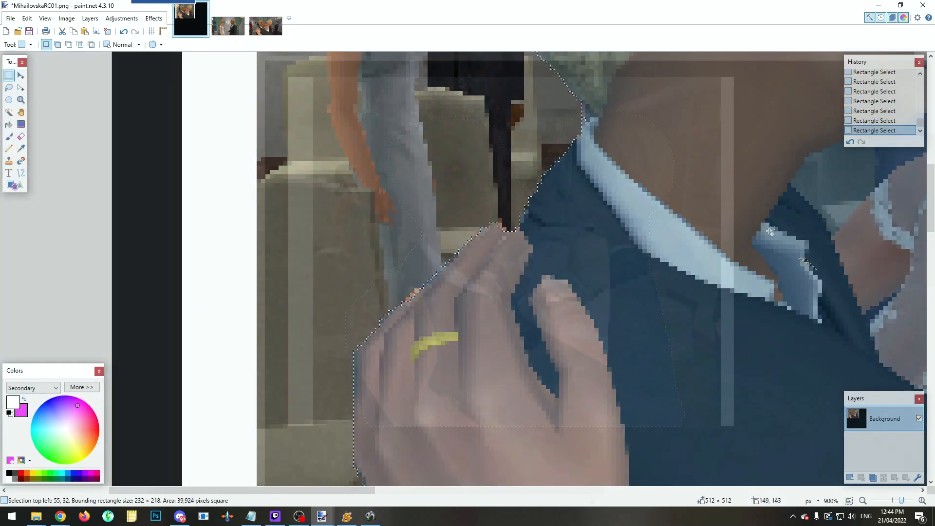
Subtract the background gap between the groom's neck and the bride's shoulder from the selection with small rectangles.
{"action": "scroll", "coordinate": [589, 487], "scroll_direction": "down", "scroll_amount": 4}
{"action": "scroll", "coordinate": [628, 273], "scroll_direction": "up", "scroll_amount": 7}
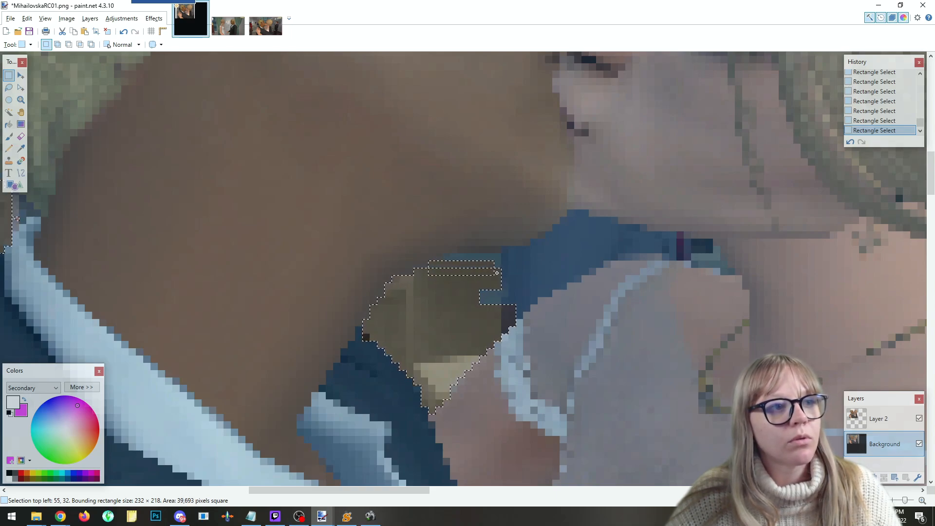
{"action": "left_click_drag", "start_coordinate": [502, 247], "coordinate": [543, 260]}
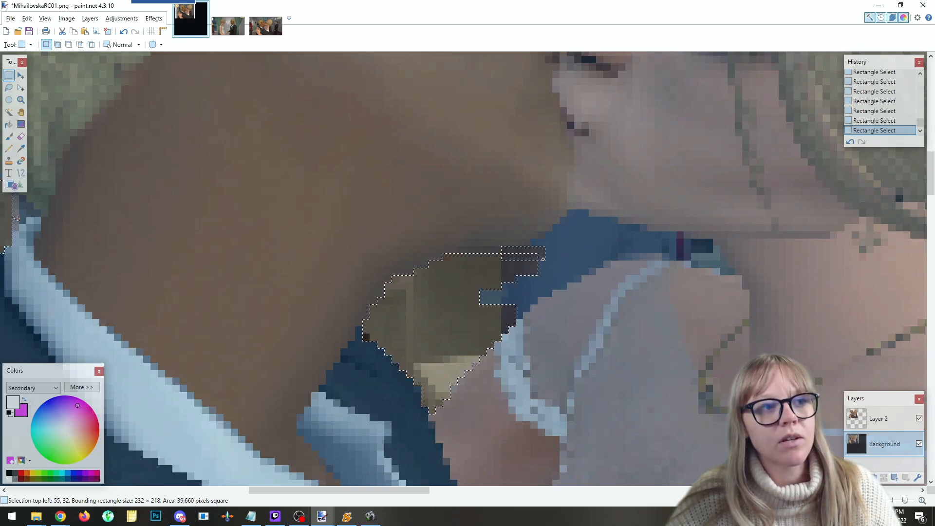
{"action": "left_click_drag", "start_coordinate": [481, 306], "coordinate": [538, 266]}
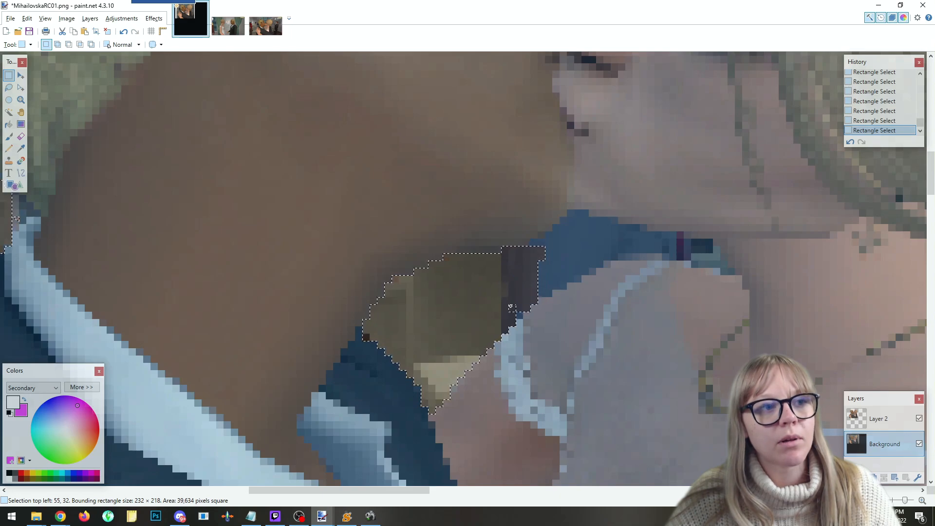
{"action": "left_click_drag", "start_coordinate": [560, 210], "coordinate": [595, 262]}
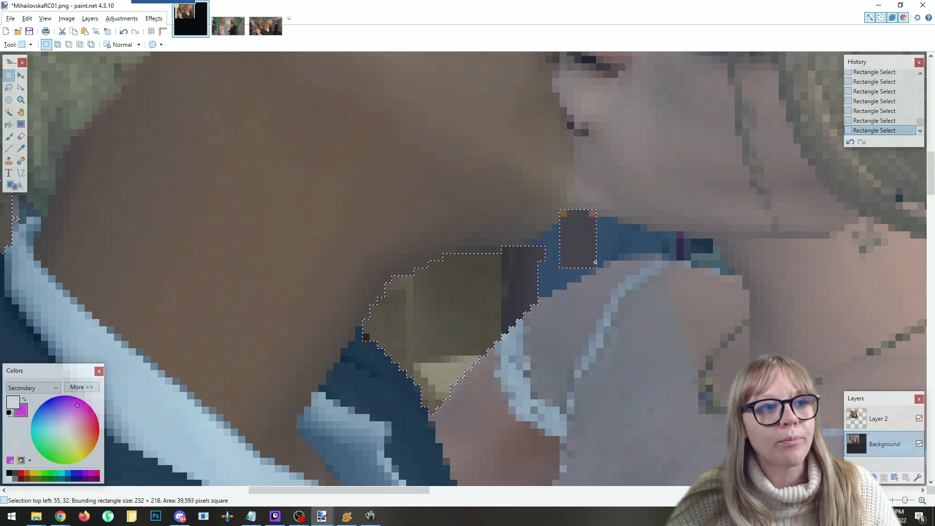
Replace the earlier cut-out layer with a new layer containing the pasted couple.
{"action": "key", "text": "ctrl+z"}
{"action": "key", "text": "ctrl+z"}
{"action": "key", "text": "ctrl+z"}
{"action": "key", "text": "ctrl+z"}
{"action": "key", "text": "ctrl+z"}
{"action": "key", "text": "ctrl+z"}
{"action": "key", "text": "ctrl+z"}
{"action": "key", "text": "ctrl+0"}
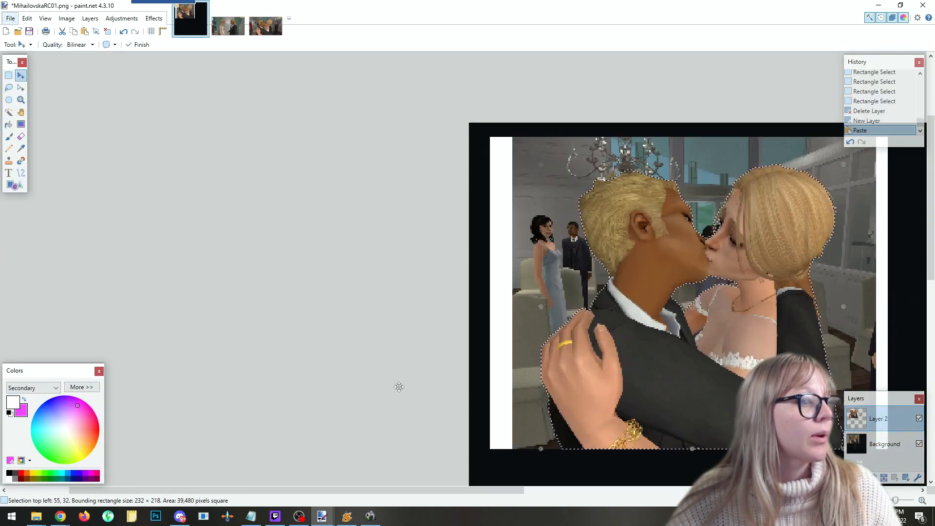
Make the Background layer active, clear the couple's selection and select the whole photo with a rectangle.
{"action": "left_click_drag", "start_coordinate": [397, 494], "coordinate": [498, 495]}
{"action": "left_click", "coordinate": [885, 444]}
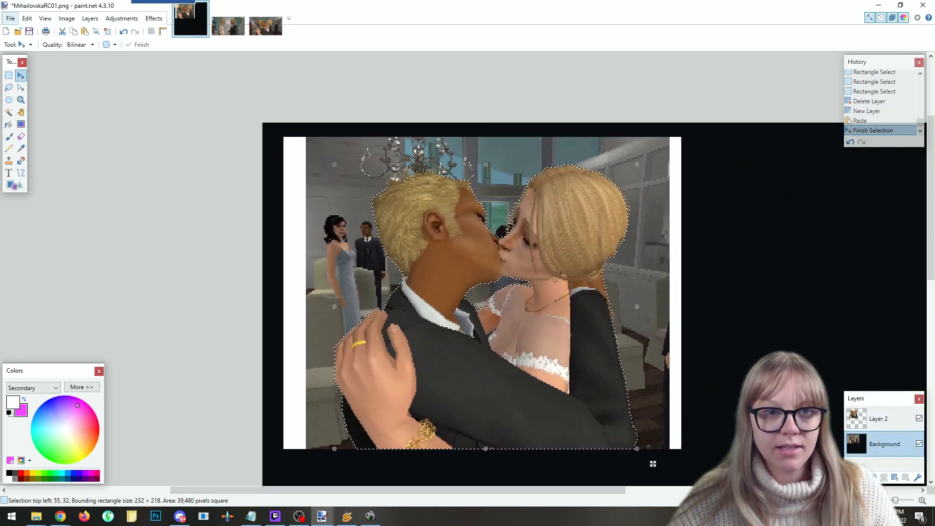
{"action": "left_click", "coordinate": [298, 148]}
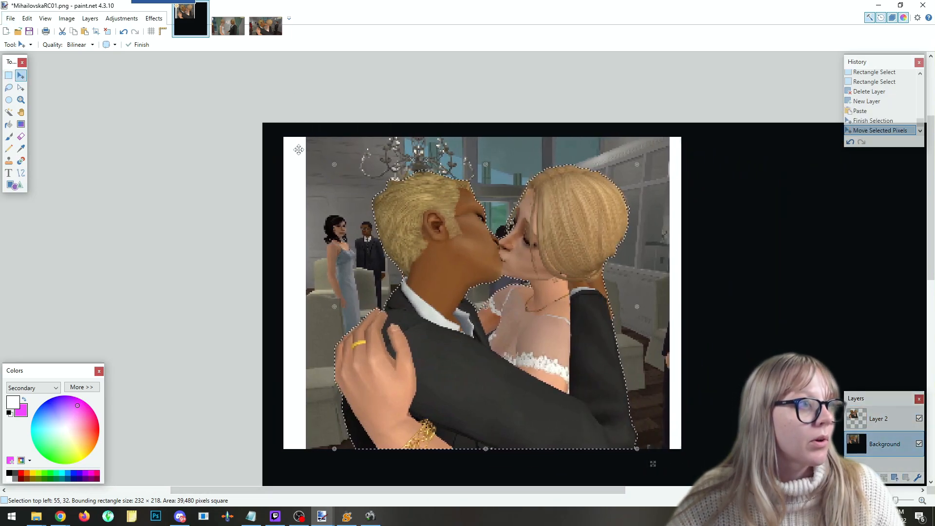
{"action": "key", "text": "s"}
{"action": "key", "text": "ctrl+d"}
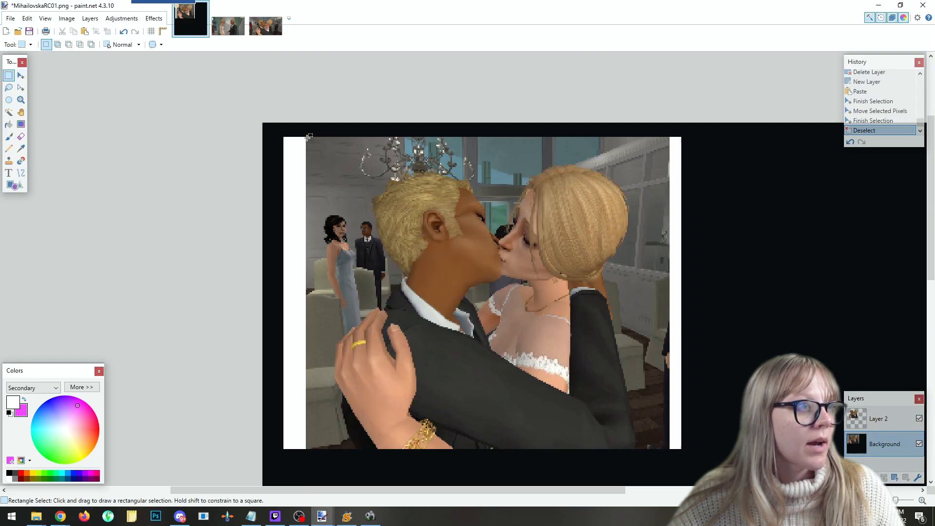
{"action": "left_click_drag", "start_coordinate": [306, 137], "coordinate": [669, 447]}
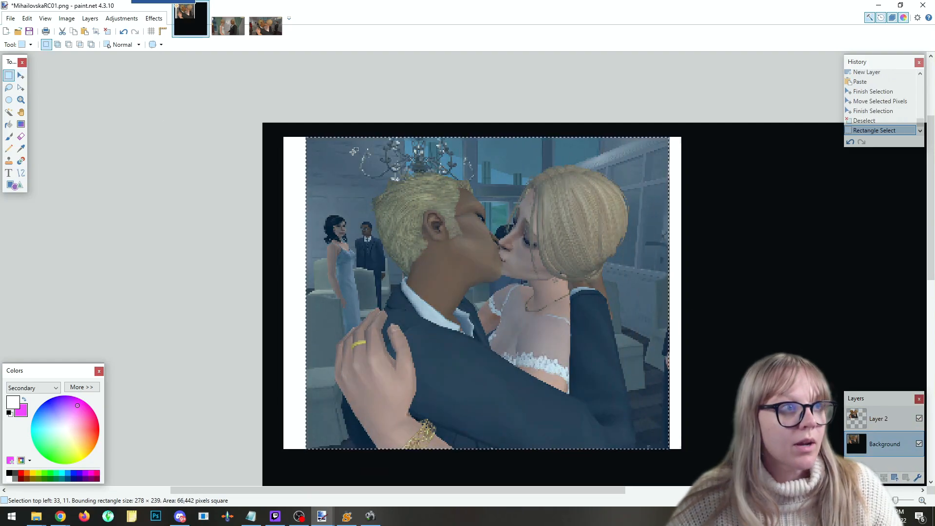
{"action": "left_click", "coordinate": [308, 138]}
{"action": "left_click_drag", "start_coordinate": [308, 138], "coordinate": [669, 450]}
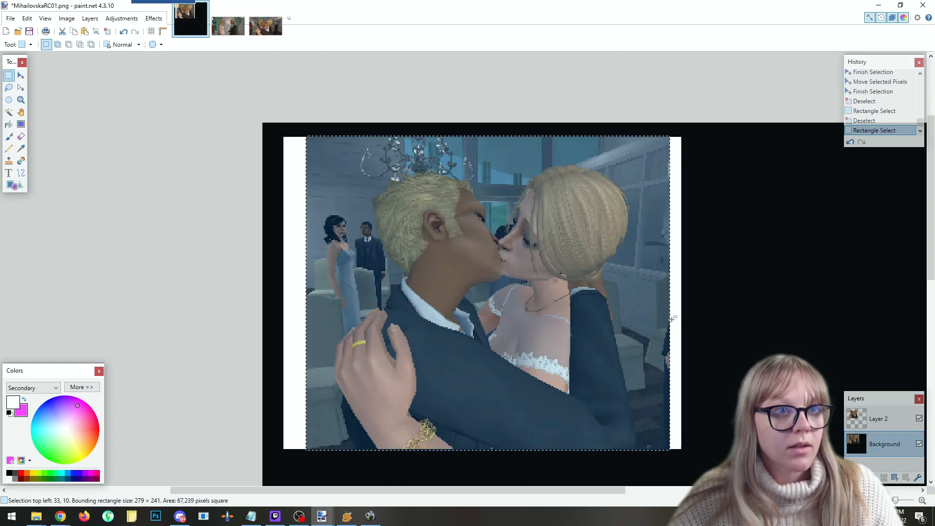
Stretch the background photo sideways to about 305 × 241 pixels so it covers the white strips on both sides.
{"action": "left_click", "coordinate": [20, 76]}
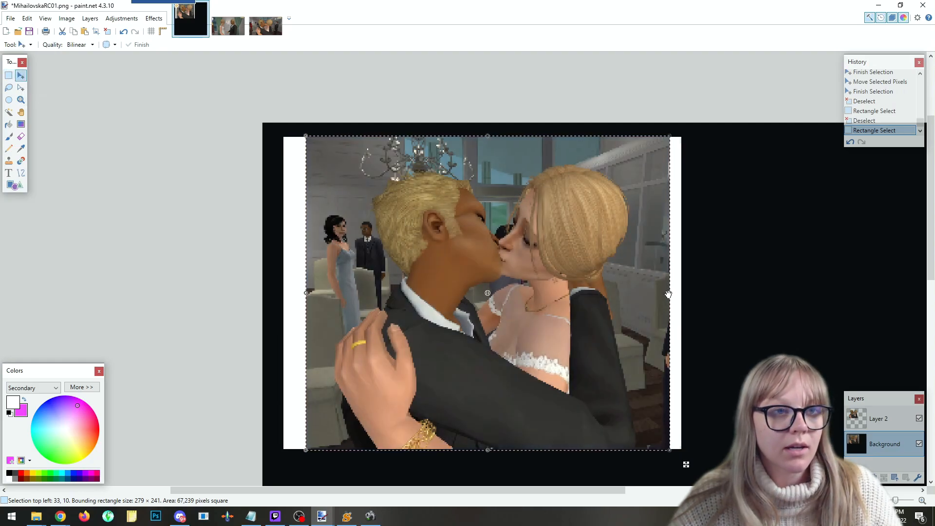
{"action": "left_click_drag", "start_coordinate": [671, 293], "coordinate": [681, 294]}
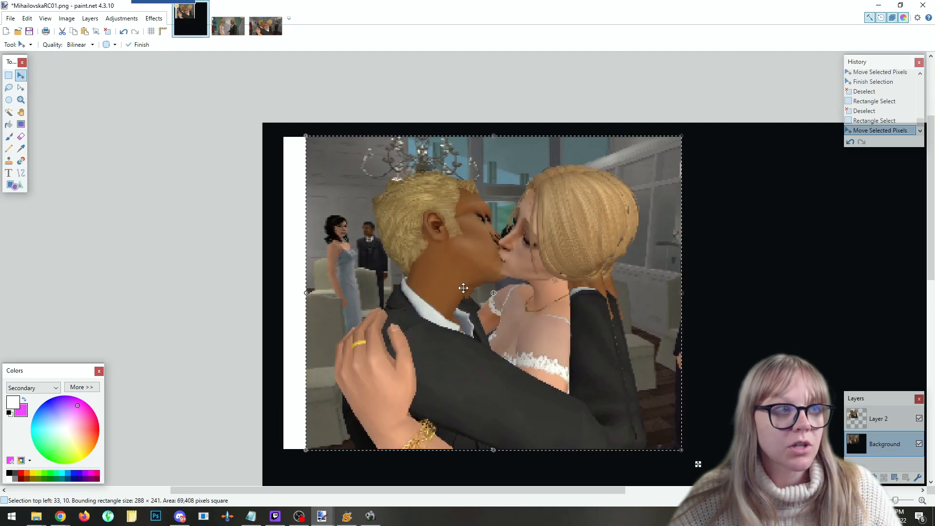
{"action": "left_click_drag", "start_coordinate": [307, 294], "coordinate": [284, 293]}
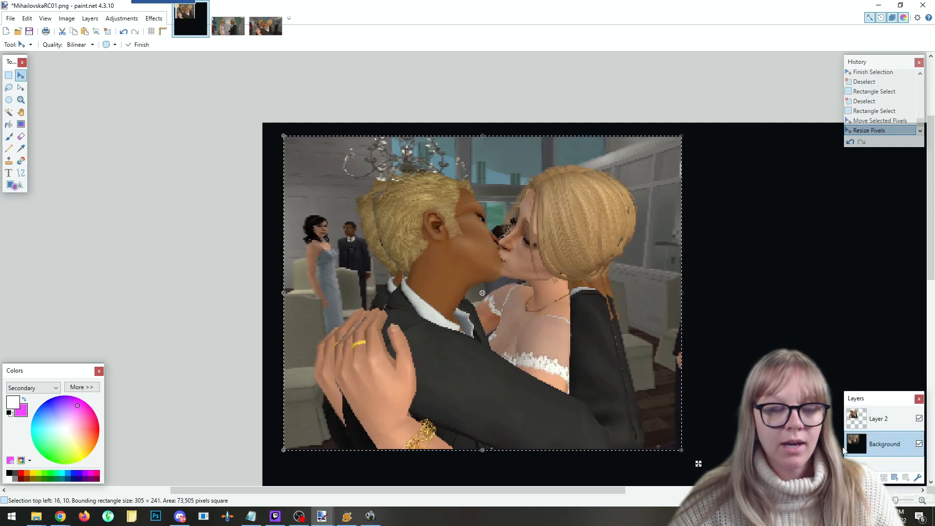
Apply a strong Gaussian Blur to the stretched background photo and deselect it.
{"action": "left_click", "coordinate": [154, 19]}
{"action": "mouse_move", "coordinate": [205, 58]}
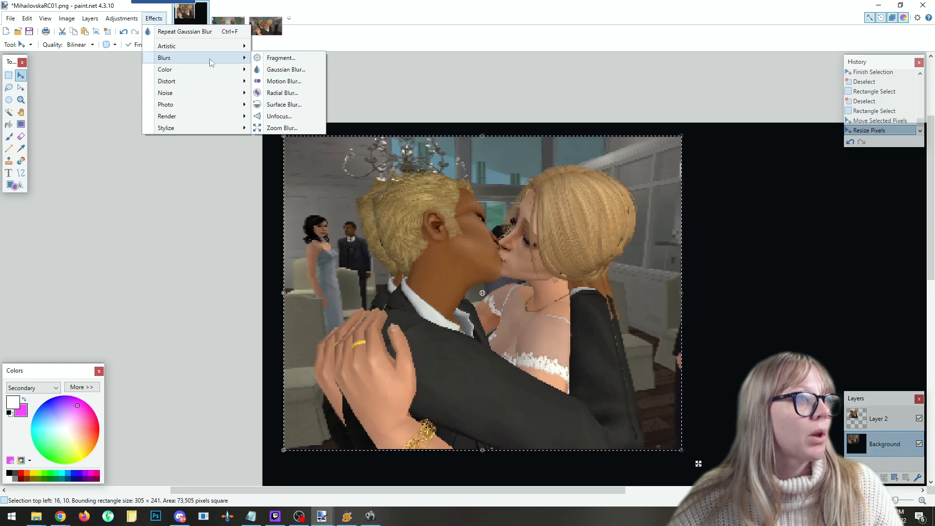
{"action": "left_click", "coordinate": [306, 70]}
{"action": "left_click_drag", "start_coordinate": [445, 227], "coordinate": [542, 130]}
{"action": "left_click", "coordinate": [539, 174]}
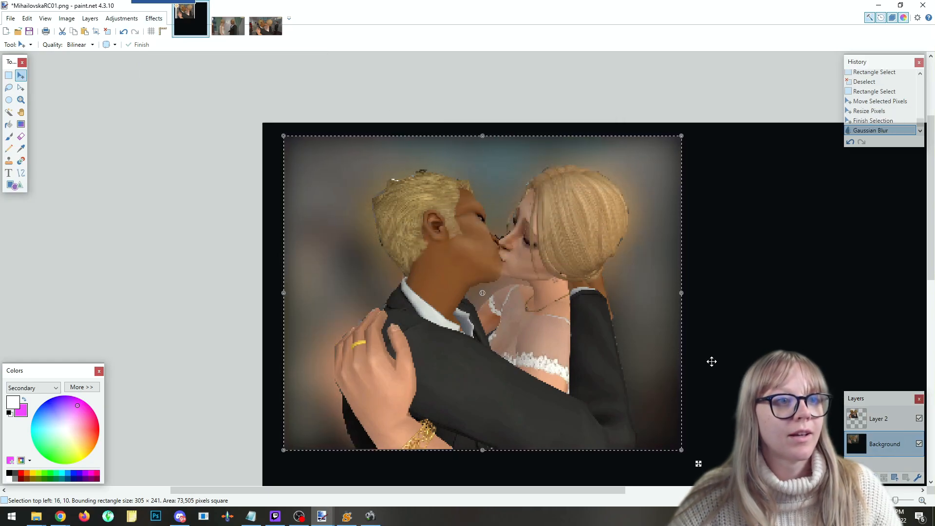
{"action": "left_click", "coordinate": [8, 75]}
{"action": "left_click", "coordinate": [756, 292]}
Merge Layer 2 with the sharp couple down into the blurred Background layer.
{"action": "scroll", "coordinate": [756, 292], "scroll_direction": "down", "scroll_amount": 3}
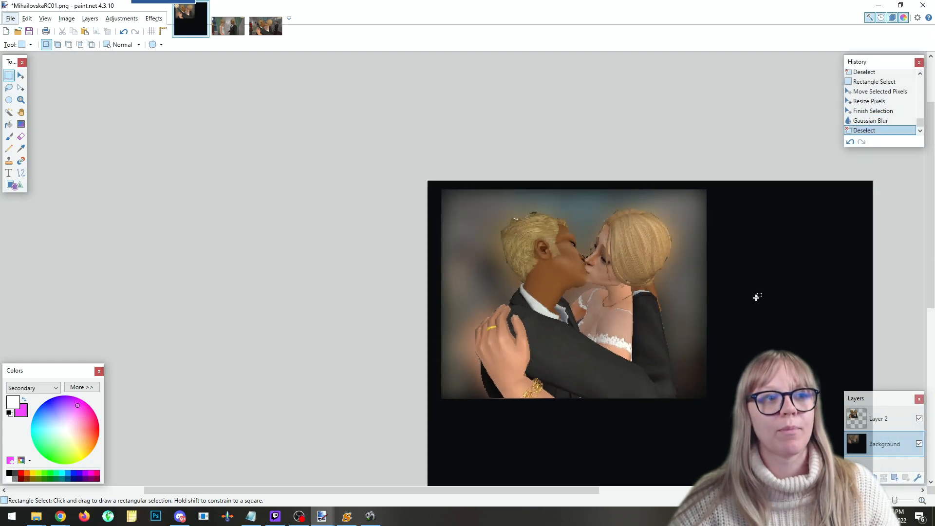
{"action": "scroll", "coordinate": [496, 450], "scroll_direction": "right", "scroll_amount": 3}
{"action": "scroll", "coordinate": [697, 299], "scroll_direction": "down", "scroll_amount": 3}
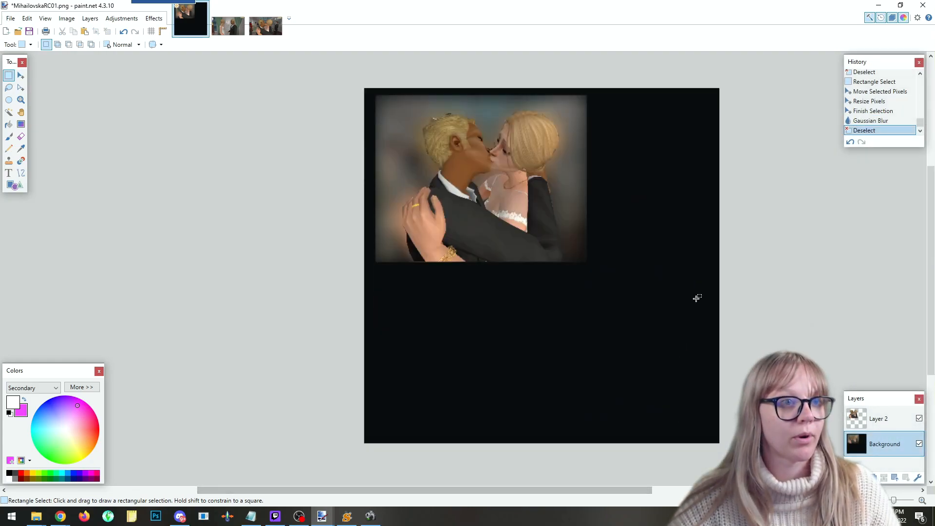
{"action": "scroll", "coordinate": [717, 295], "scroll_direction": "up", "scroll_amount": 3}
{"action": "left_click", "coordinate": [872, 419]}
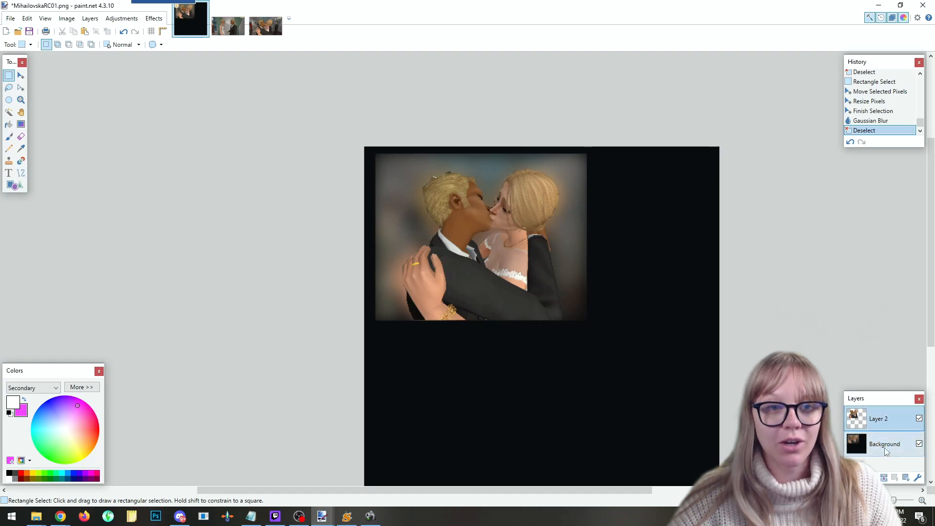
{"action": "left_click", "coordinate": [885, 446]}
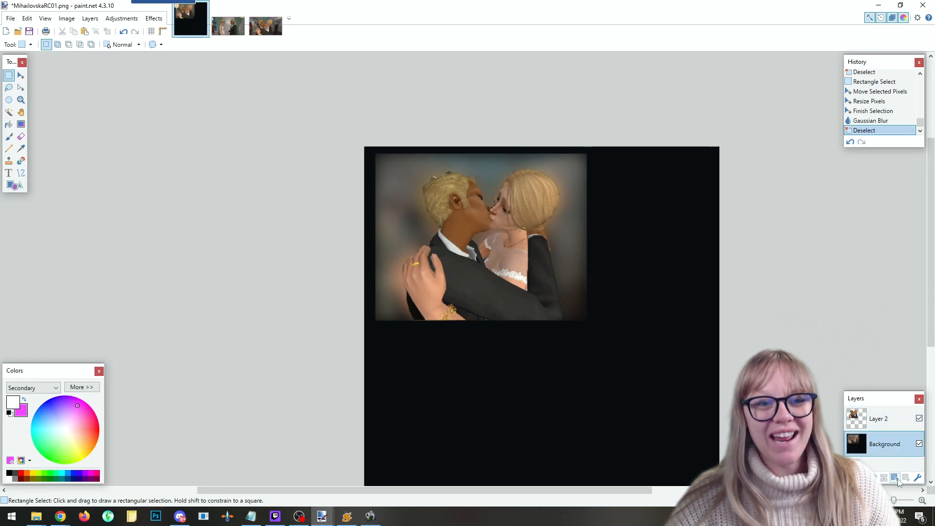
{"action": "left_click", "coordinate": [873, 419]}
{"action": "key", "text": "ctrl+m"}
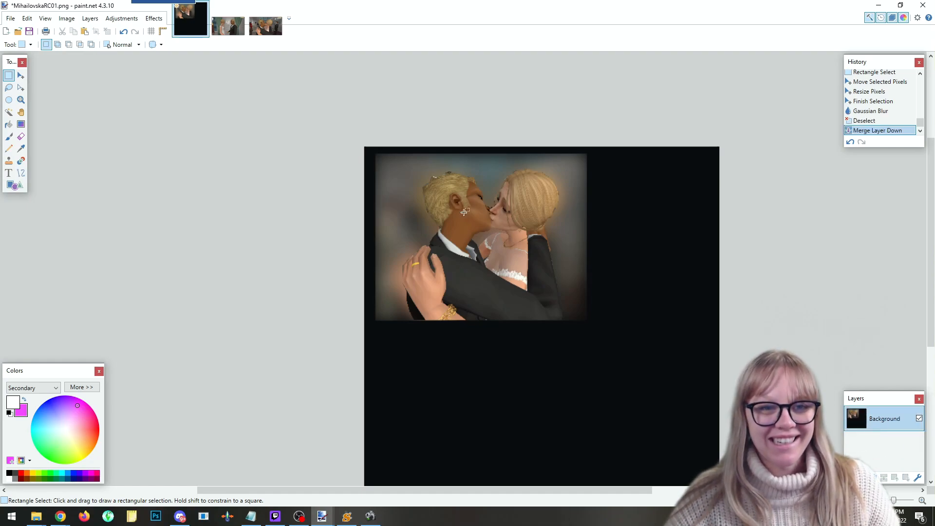
Save the finished texture as a new PNG named MihailovskaRC02.png in the Tutorial folder with the default save settings.
{"action": "left_click", "coordinate": [12, 21]}
{"action": "left_click", "coordinate": [34, 94]}
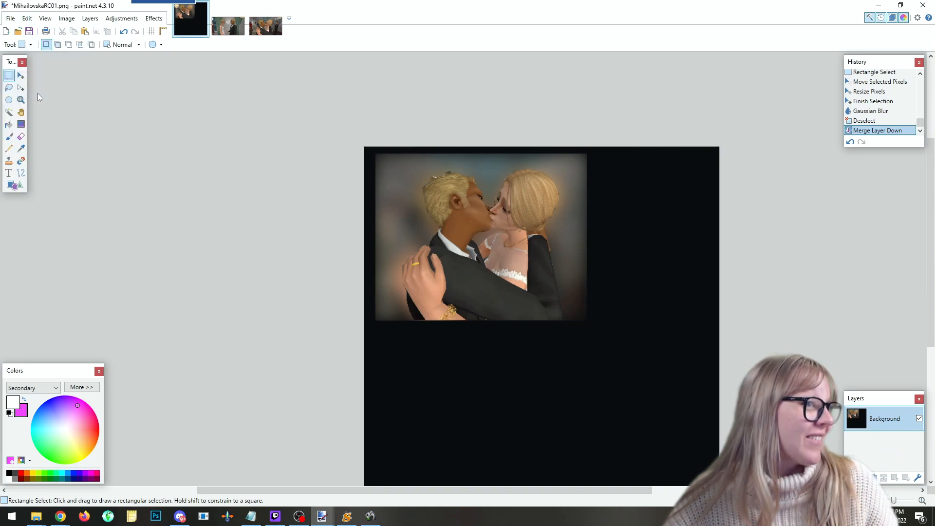
{"action": "left_click", "coordinate": [192, 82]}
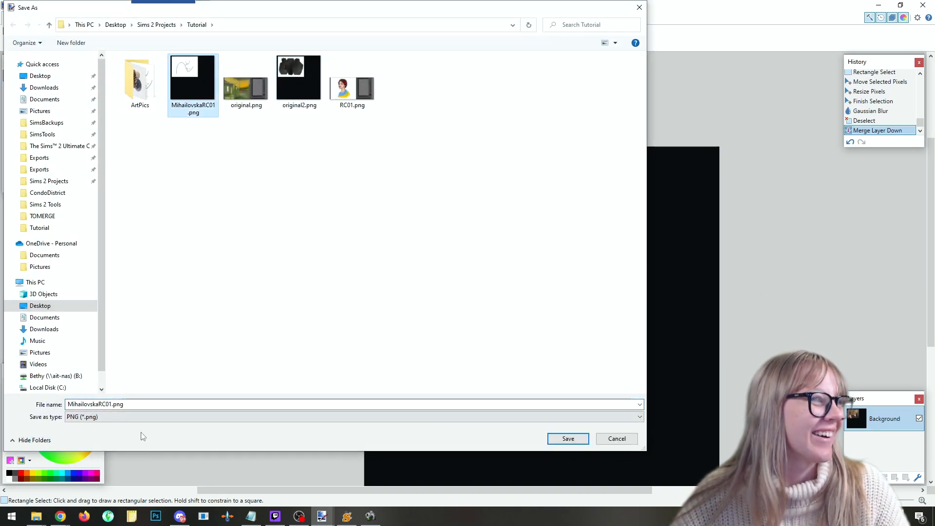
{"action": "left_click", "coordinate": [111, 404]}
{"action": "key", "text": "BackSpace"}
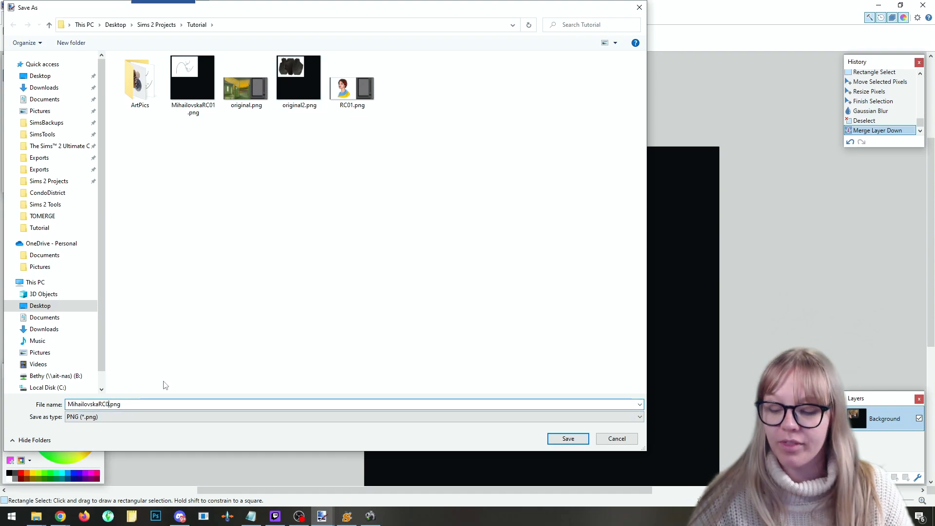
{"action": "type", "text": "2"}
{"action": "key", "text": "Return"}
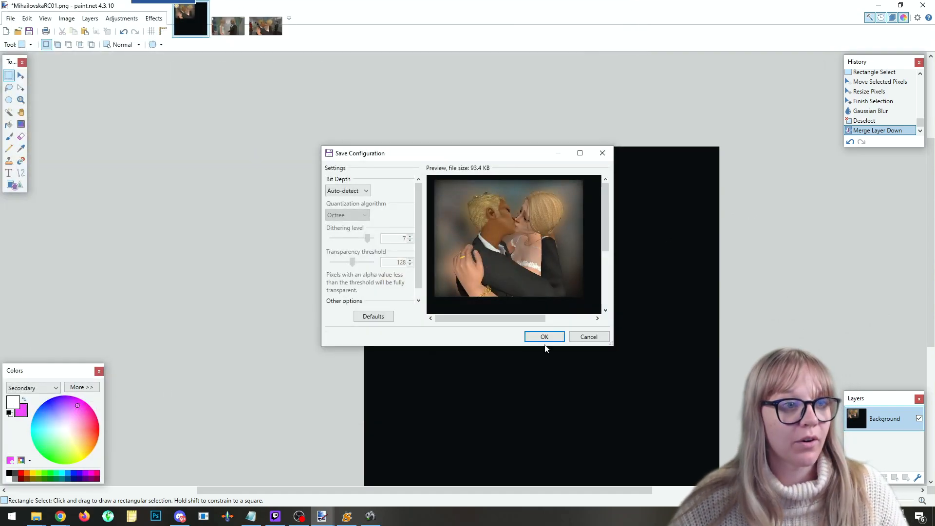
{"action": "left_click", "coordinate": [544, 339]}
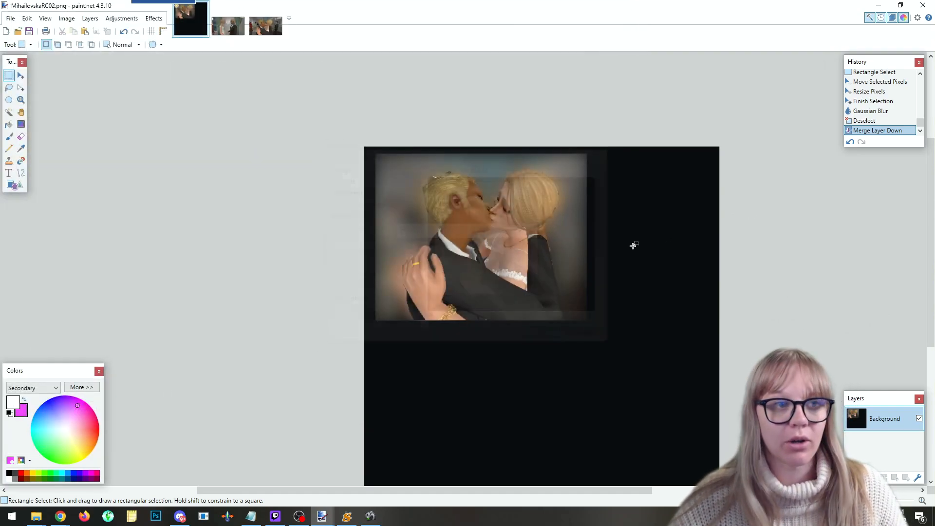
Switch to SimPe, reset the Object Workshop, close the current package and load mdrnsms_BorianaMihailovskaMESH.package from BUY_DECO_WALL.
{"action": "left_click", "coordinate": [877, 6]}
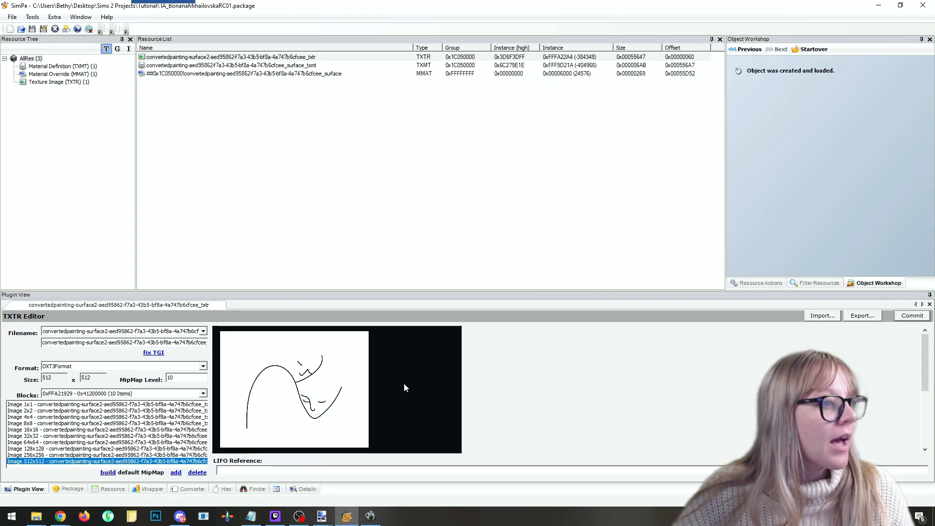
{"action": "left_click", "coordinate": [817, 49]}
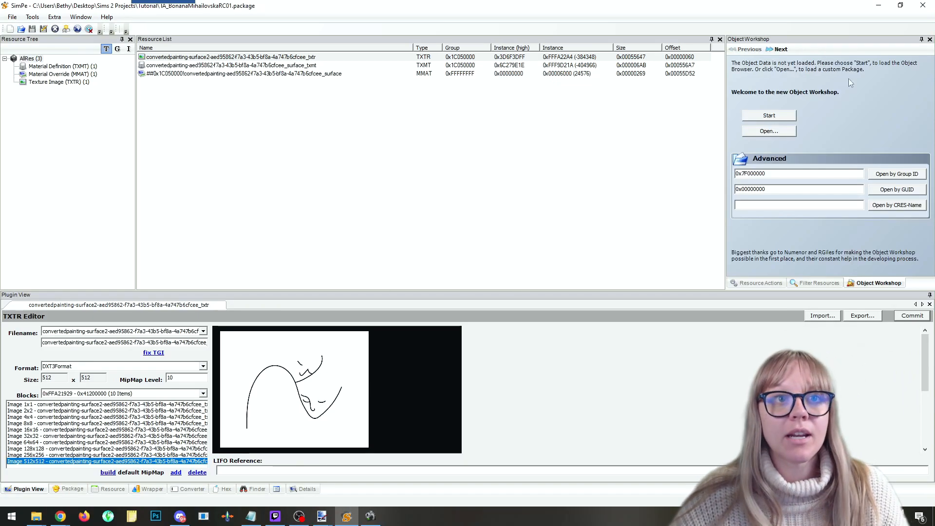
{"action": "left_click", "coordinate": [56, 28]}
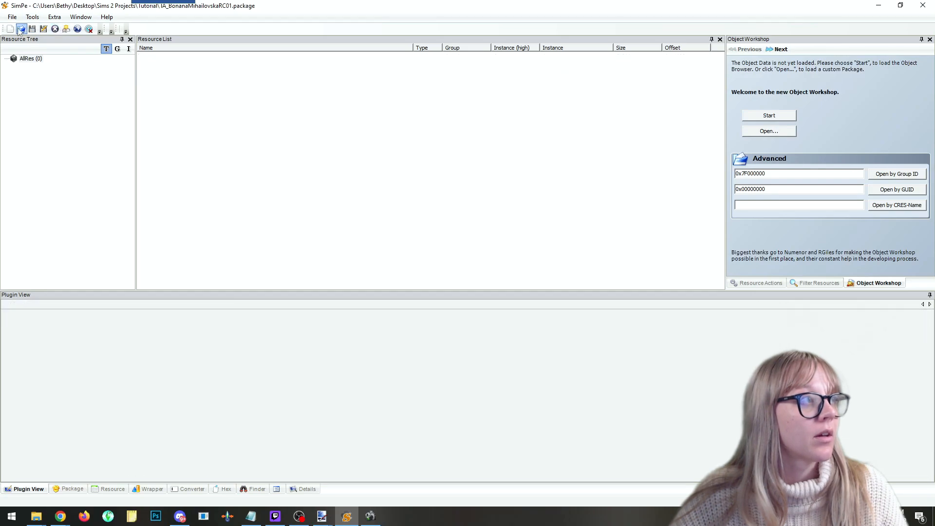
{"action": "left_click", "coordinate": [774, 130]}
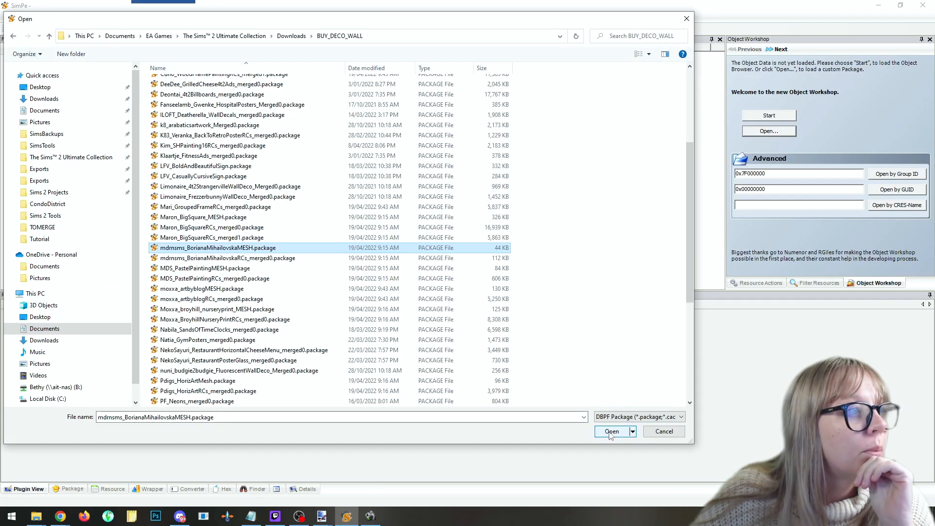
{"action": "left_click", "coordinate": [610, 433]}
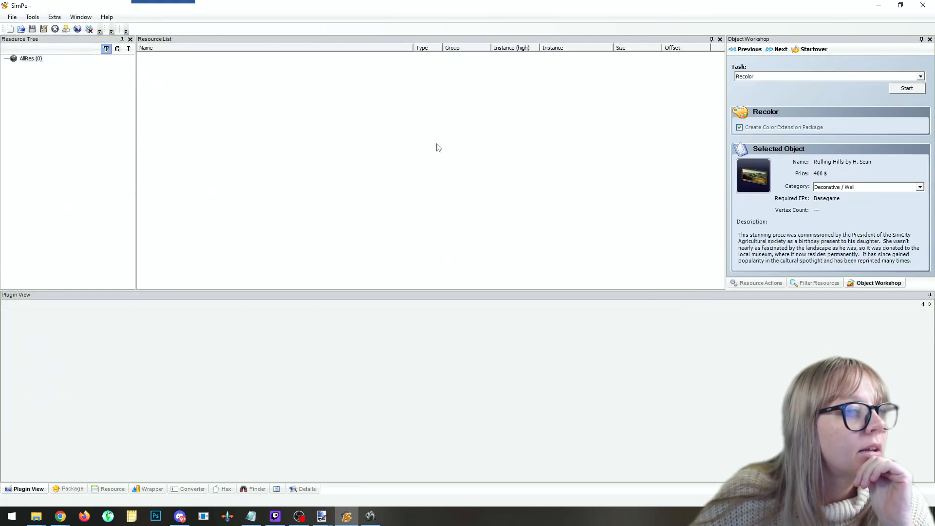
Start a Recolor of the loaded painting and save it in Sims 2 Projects > Tutorial as TA_BonanaMihailovskaRC02.package.
{"action": "left_click", "coordinate": [902, 90]}
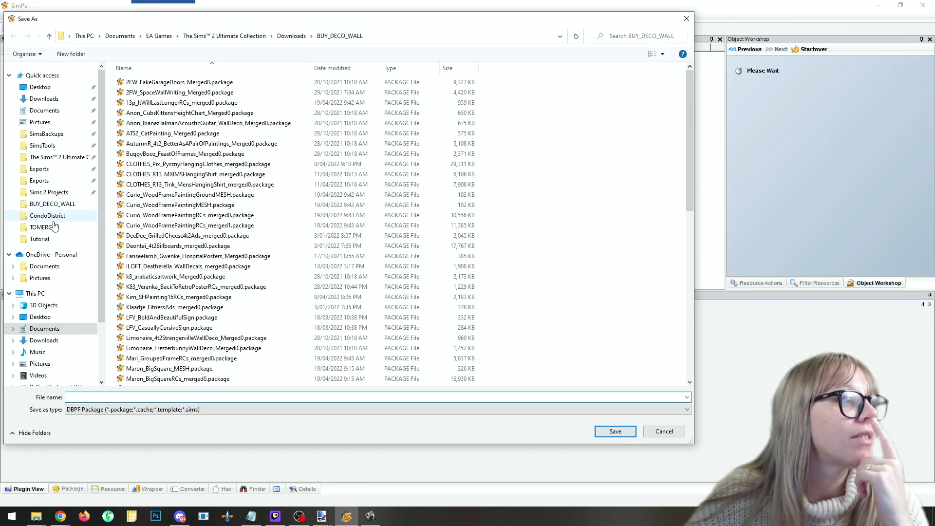
{"action": "left_click", "coordinate": [49, 192]}
{"action": "double_click", "coordinate": [146, 83]}
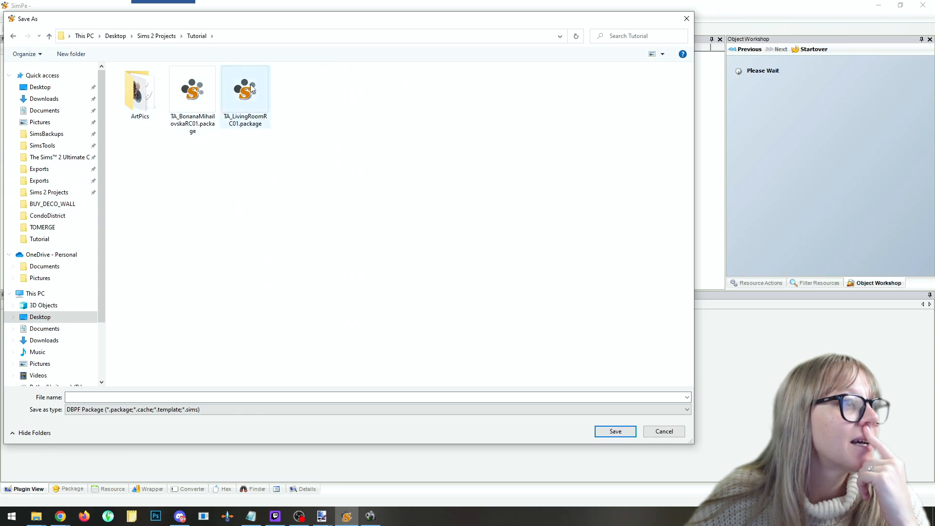
{"action": "left_click", "coordinate": [200, 129]}
{"action": "left_click", "coordinate": [141, 396]}
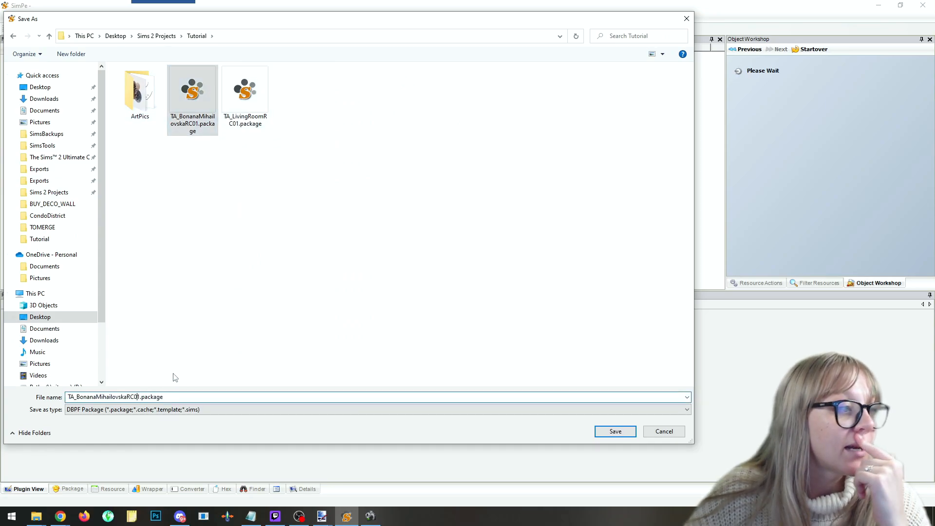
{"action": "key", "text": "BackSpace"}
{"action": "type", "text": "2"}
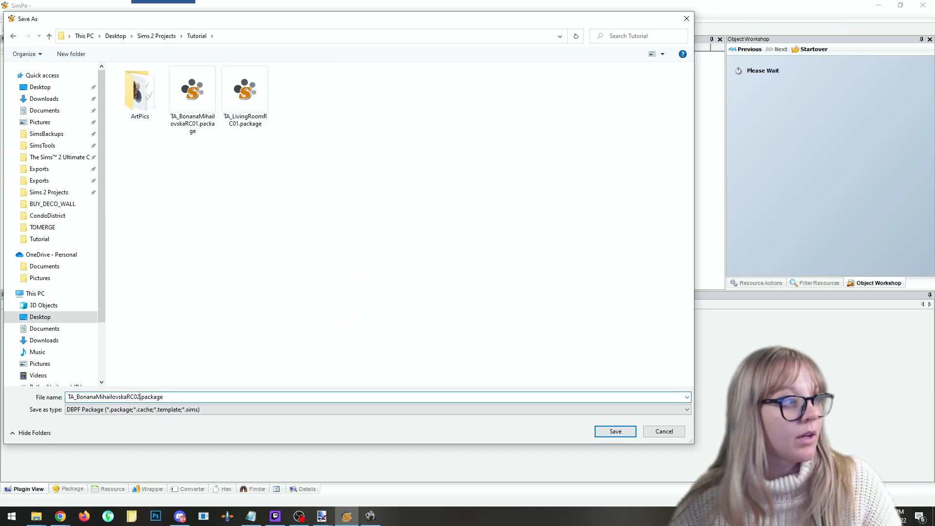
{"action": "left_click", "coordinate": [616, 432]}
Import MihailovskaRC02.png as the recolour's 512x512 texture image.
{"action": "right_click", "coordinate": [363, 344]}
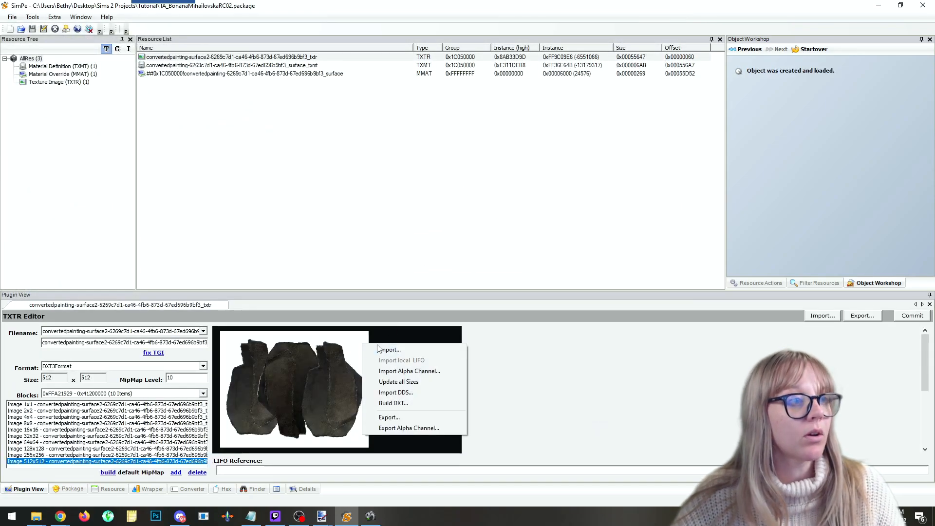
{"action": "left_click", "coordinate": [378, 348]}
{"action": "left_click", "coordinate": [283, 92]}
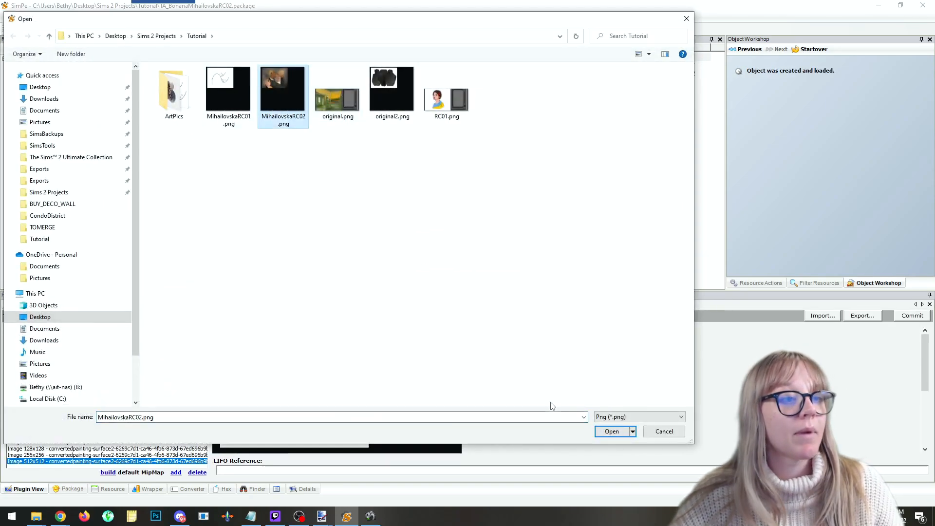
{"action": "left_click", "coordinate": [613, 432]}
Build the DXT texture from MihailovskaRC02.png with Sharpen set to None.
{"action": "right_click", "coordinate": [309, 391]}
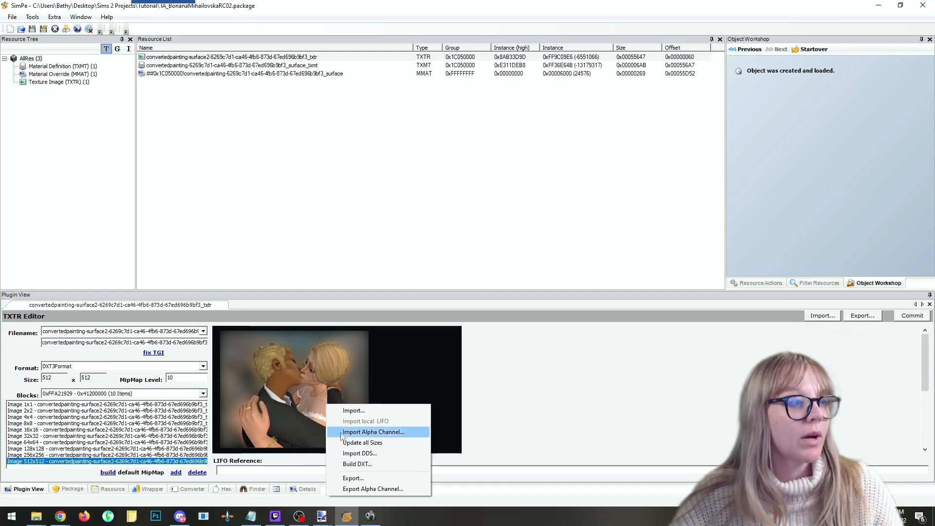
{"action": "left_click", "coordinate": [343, 450]}
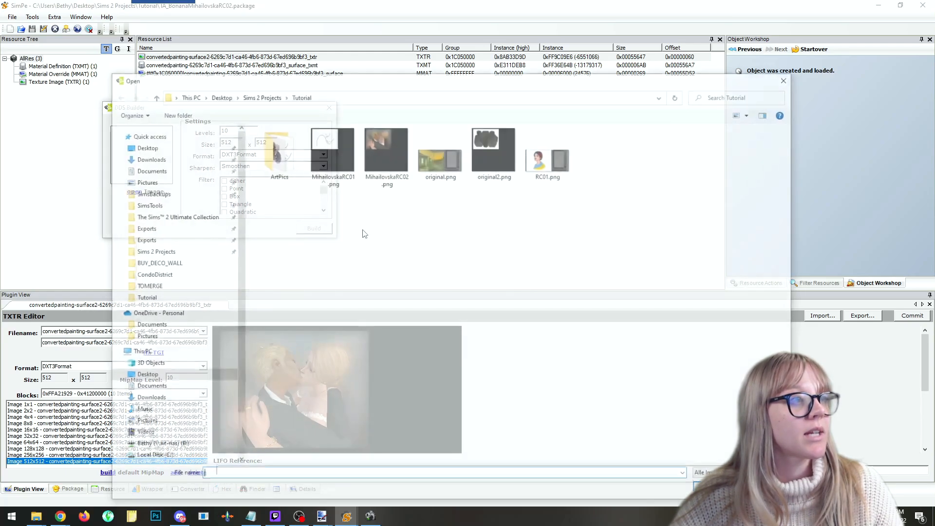
{"action": "double_click", "coordinate": [386, 151]}
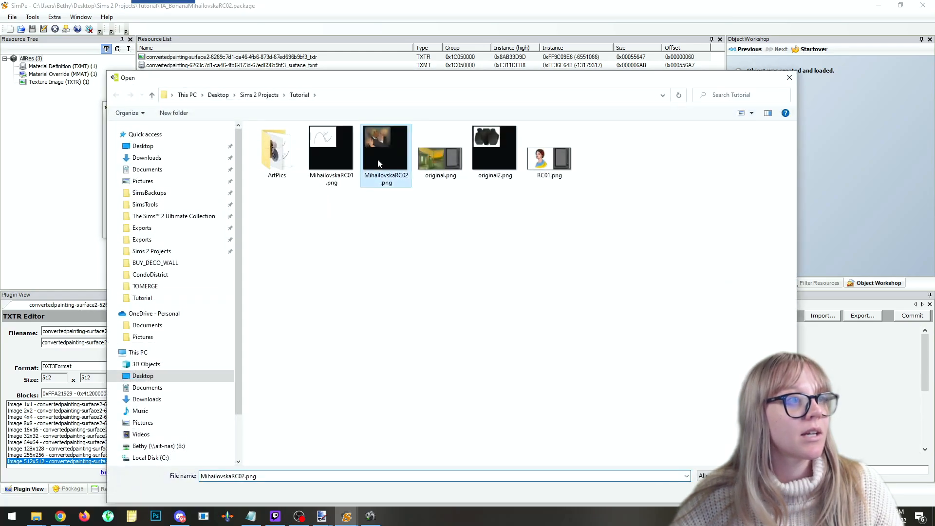
{"action": "left_click", "coordinate": [258, 170]}
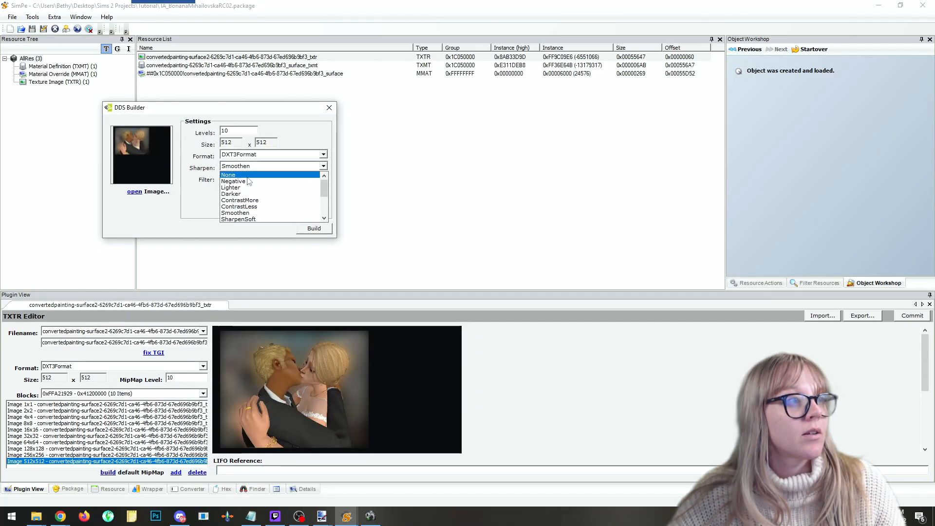
{"action": "left_click", "coordinate": [246, 175]}
{"action": "left_click", "coordinate": [315, 229]}
Commit the texture changes and save the recolour package, closing SimPe when done.
{"action": "left_click", "coordinate": [913, 315]}
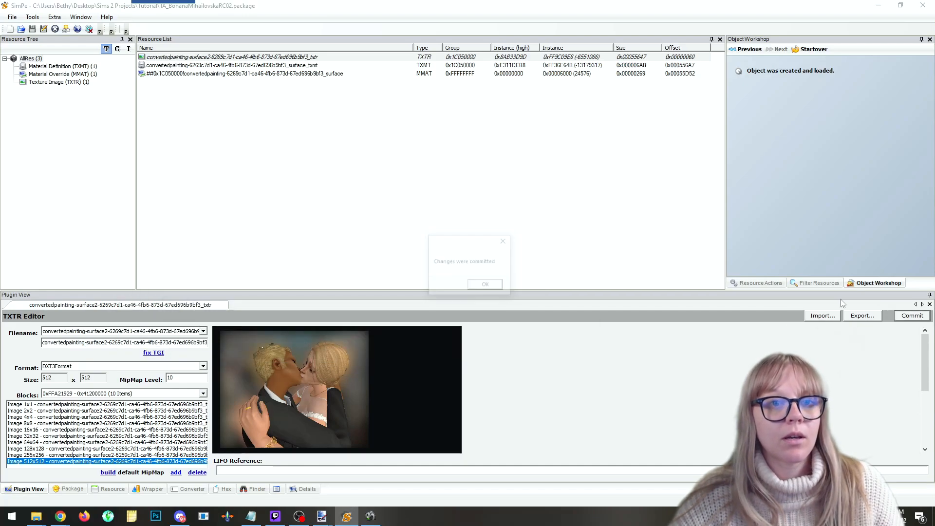
{"action": "left_click", "coordinate": [485, 284]}
{"action": "left_click", "coordinate": [31, 29]}
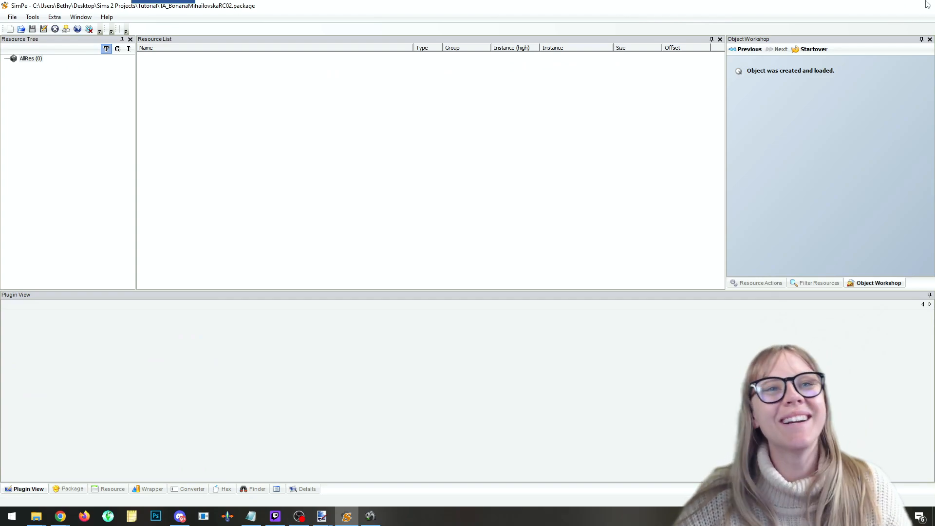
{"action": "left_click", "coordinate": [924, 5]}
Copy TA_BonanaMihailovskaRC01.package and TA_BonanaMihailovskaRC02.package from the Tutorial folder in File Explorer.
{"action": "left_click", "coordinate": [39, 520]}
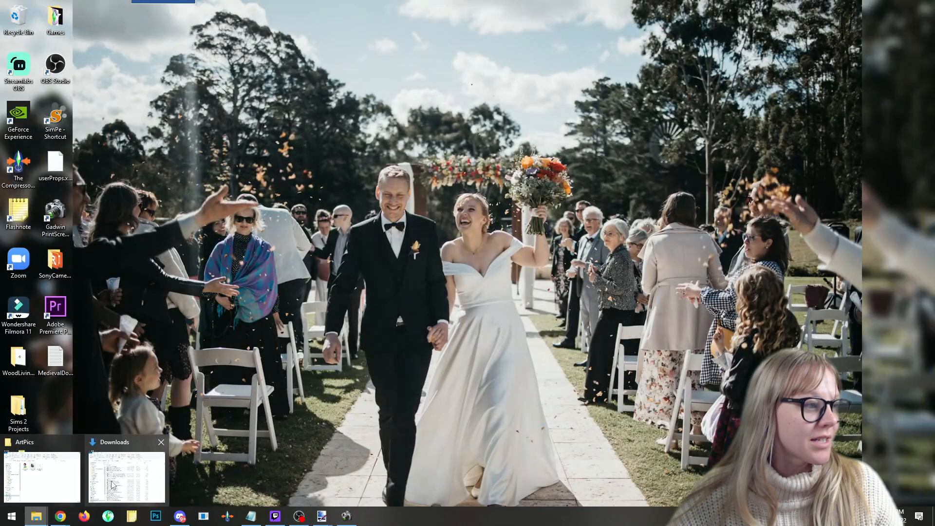
{"action": "left_click", "coordinate": [44, 472]}
{"action": "left_click", "coordinate": [351, 120]}
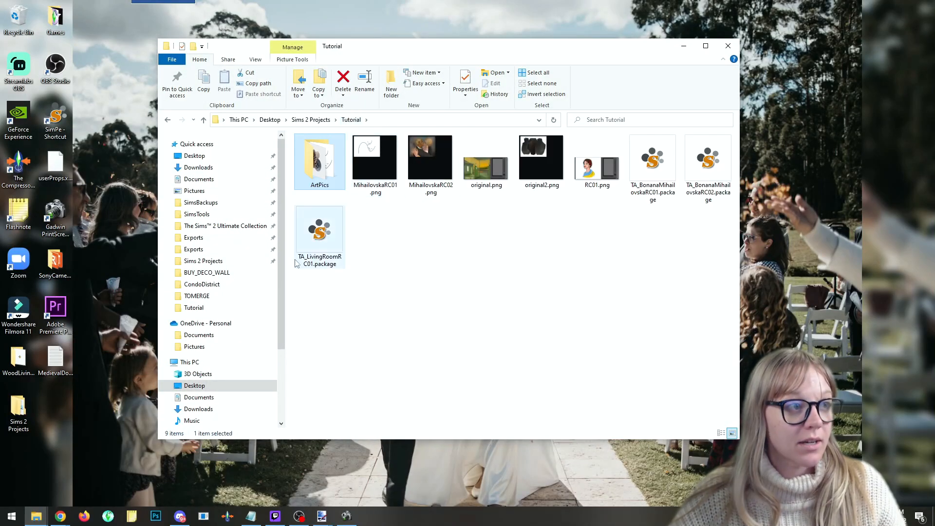
{"action": "left_click", "coordinate": [655, 180]}
{"action": "left_click", "coordinate": [701, 180], "text": "ctrl"}
{"action": "key", "text": "ctrl+c"}
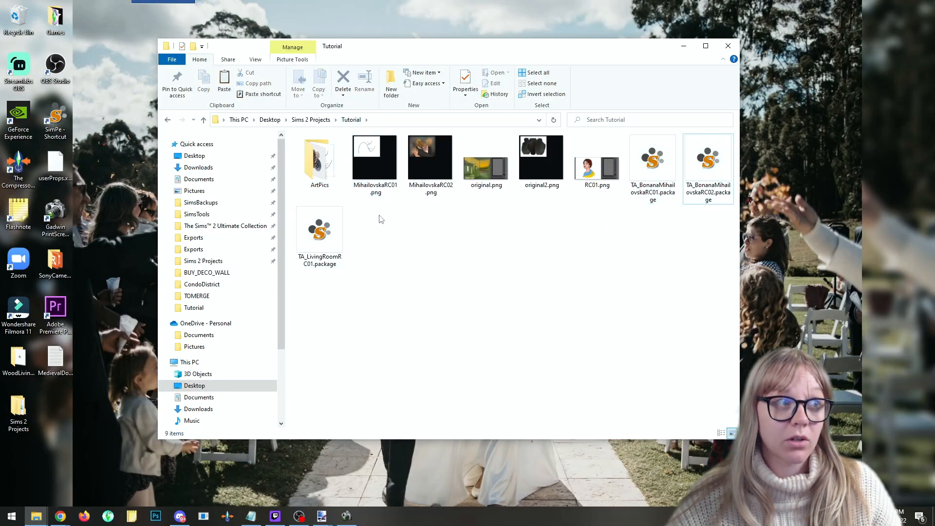
Paste the two recolour packages into the BUY_DECO_WALL folder of The Sims 2 Downloads and close the folder window.
{"action": "left_click", "coordinate": [226, 225]}
{"action": "double_click", "coordinate": [323, 189]}
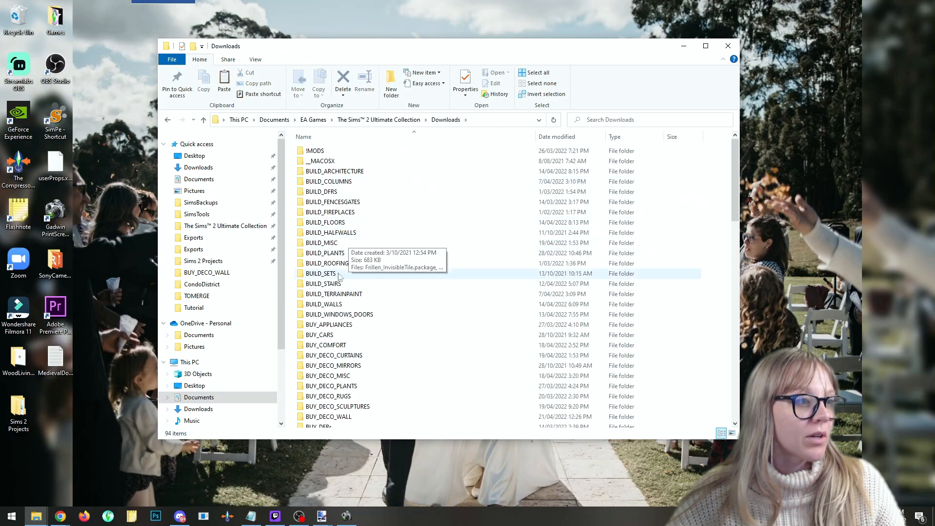
{"action": "double_click", "coordinate": [331, 417]}
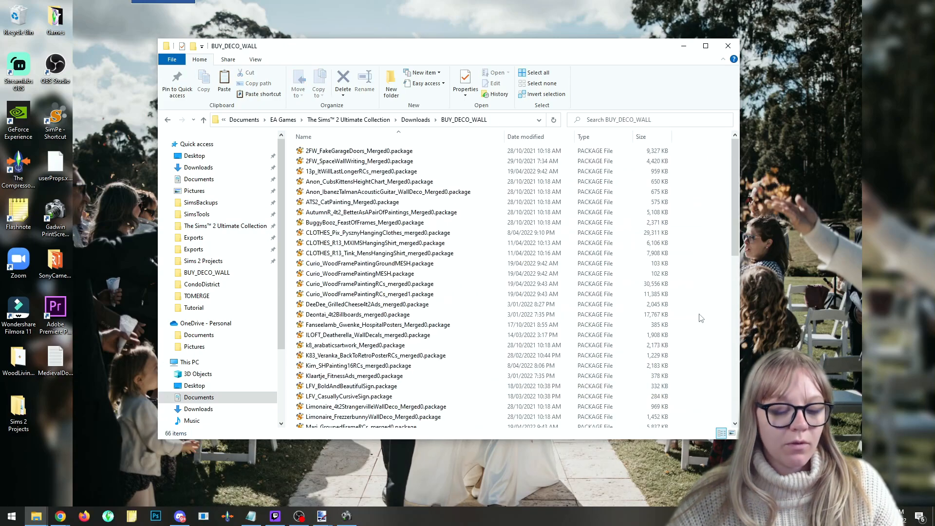
{"action": "key", "text": "ctrl+v"}
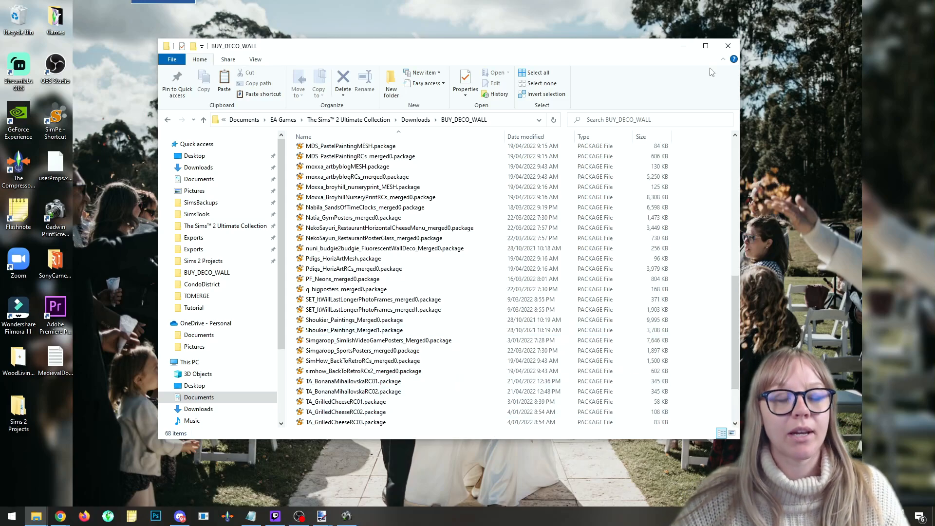
{"action": "left_click", "coordinate": [729, 46]}
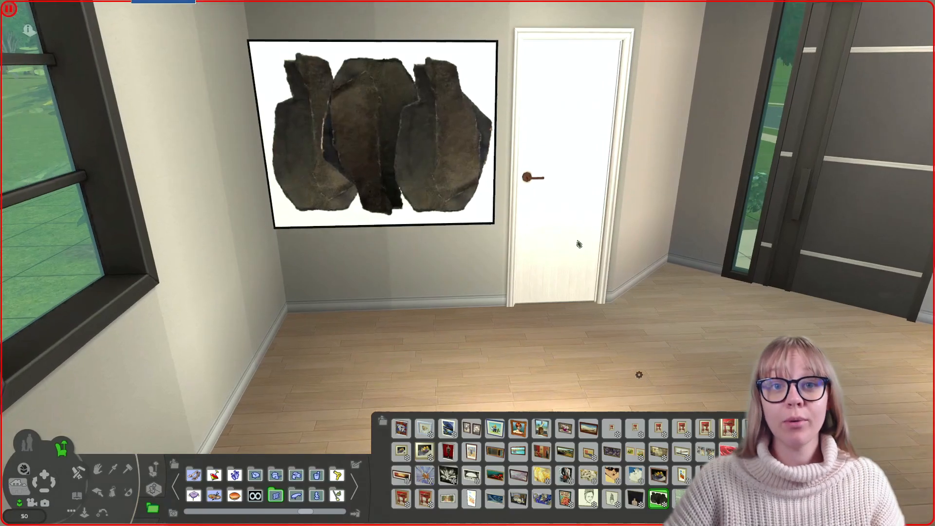
In The Sims 2, open the wall painting's recolour choices with the Design tool and move the dialog clear of the painting.
{"action": "scroll", "coordinate": [480, 308], "scroll_direction": "up", "scroll_amount": 1}
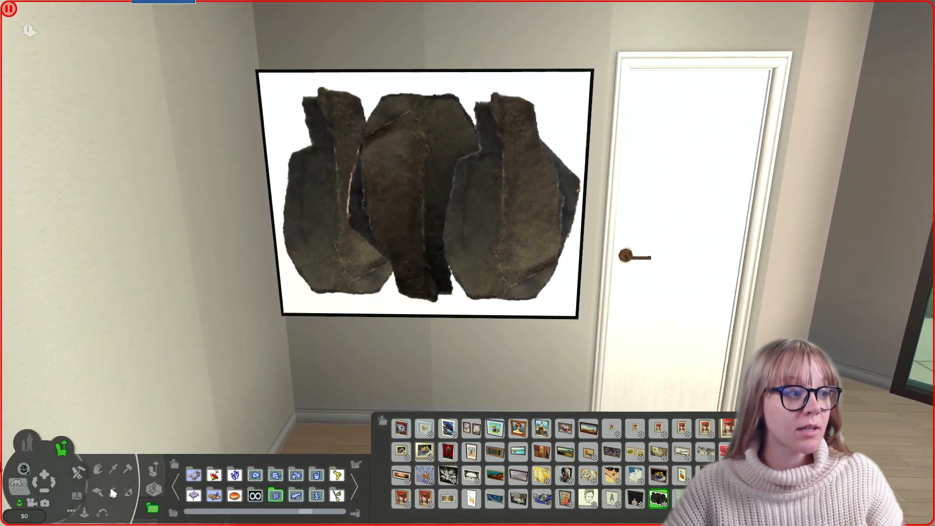
{"action": "left_click", "coordinate": [112, 492]}
{"action": "scroll", "coordinate": [706, 298], "scroll_direction": "down", "scroll_amount": 2}
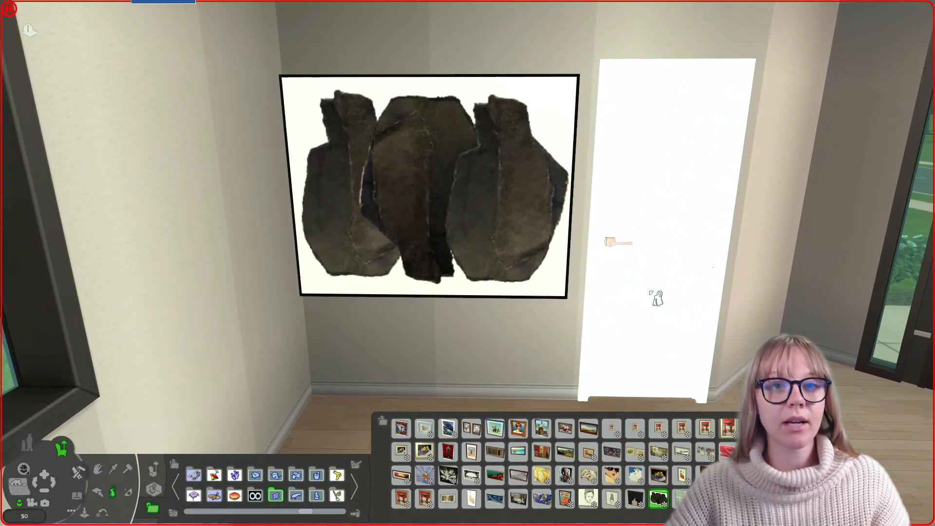
{"action": "left_click", "coordinate": [552, 224]}
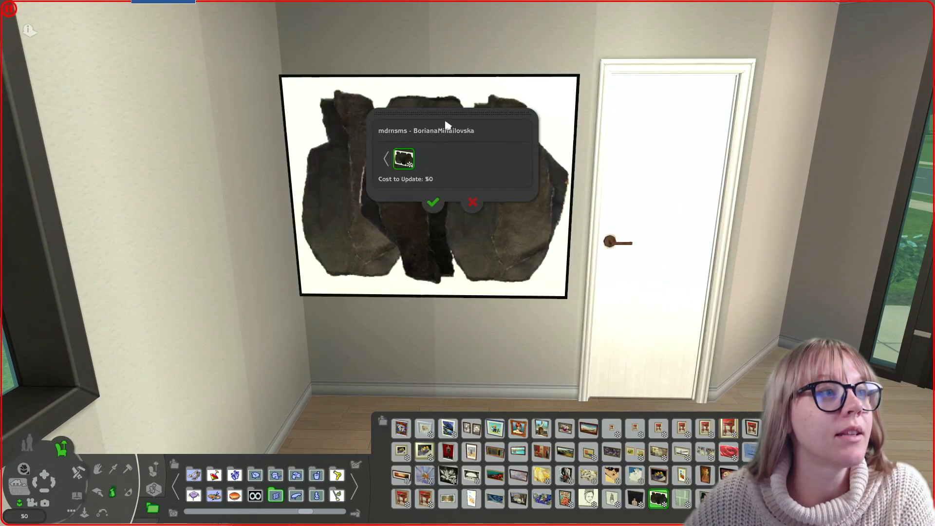
{"action": "mouse_move", "coordinate": [448, 125]}
{"action": "left_mouse_down"}
{"action": "mouse_move", "coordinate": [622, 86]}
{"action": "mouse_move", "coordinate": [708, 52]}
{"action": "left_mouse_up"}
Preview the line-art recolour on the wall painting, and switch it to the wedding-kiss recolour.
{"action": "left_click", "coordinate": [645, 96]}
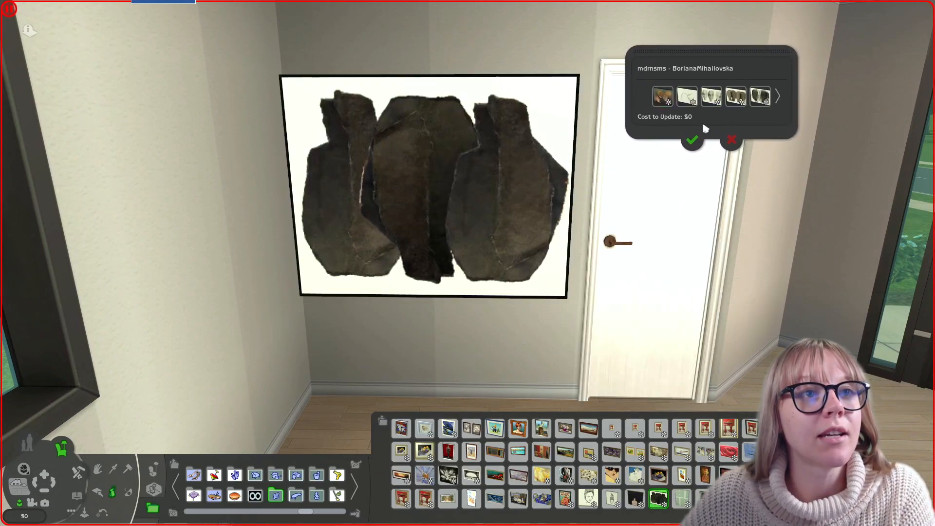
{"action": "left_click", "coordinate": [691, 97]}
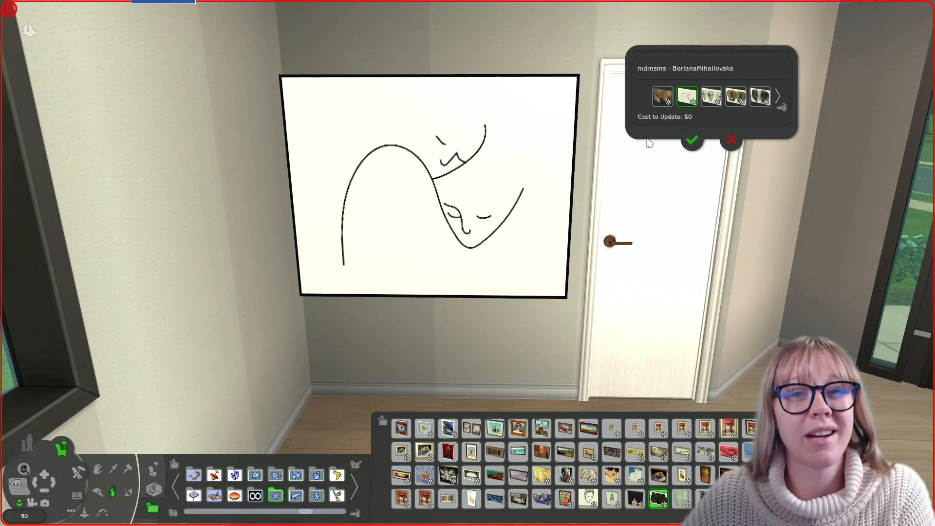
{"action": "left_click", "coordinate": [666, 99]}
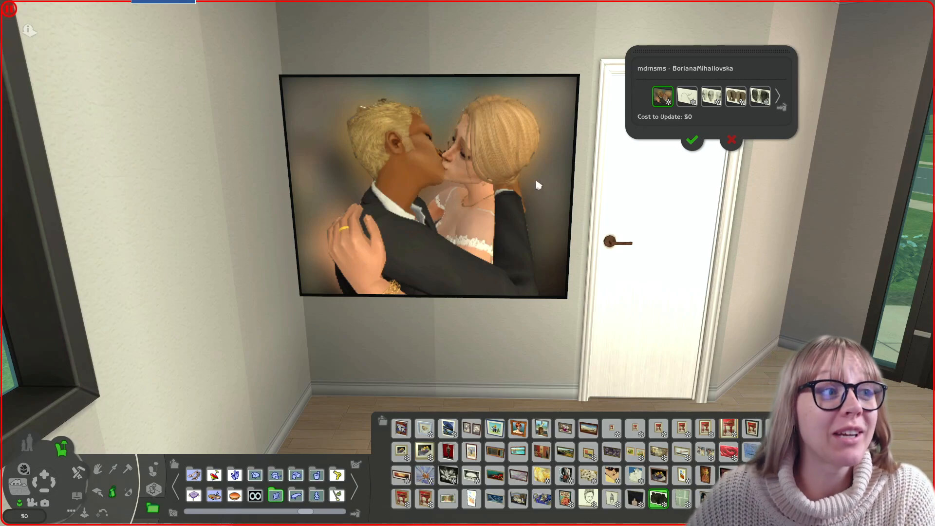
Apply the wedding-kiss recolour to the wall painting and view it from further back in the room.
{"action": "left_click", "coordinate": [699, 142]}
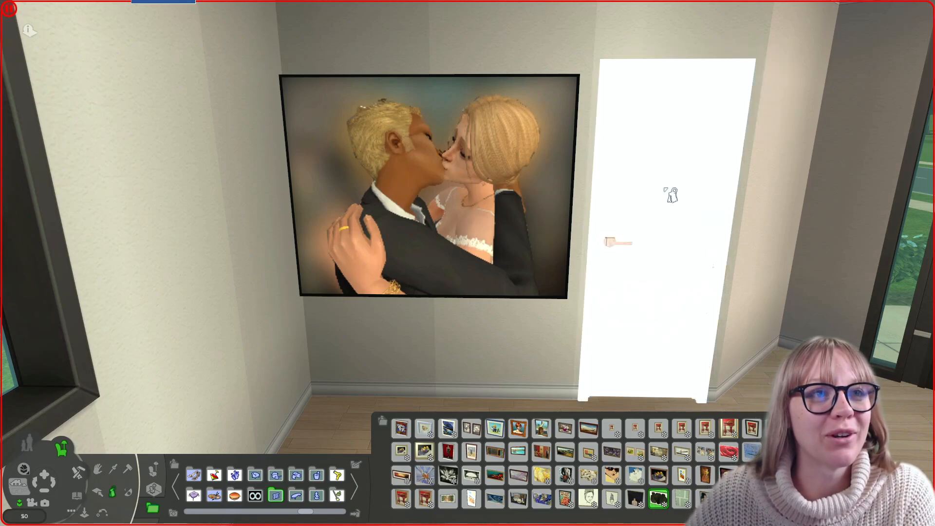
{"action": "scroll", "coordinate": [683, 192], "scroll_direction": "down", "scroll_amount": 3}
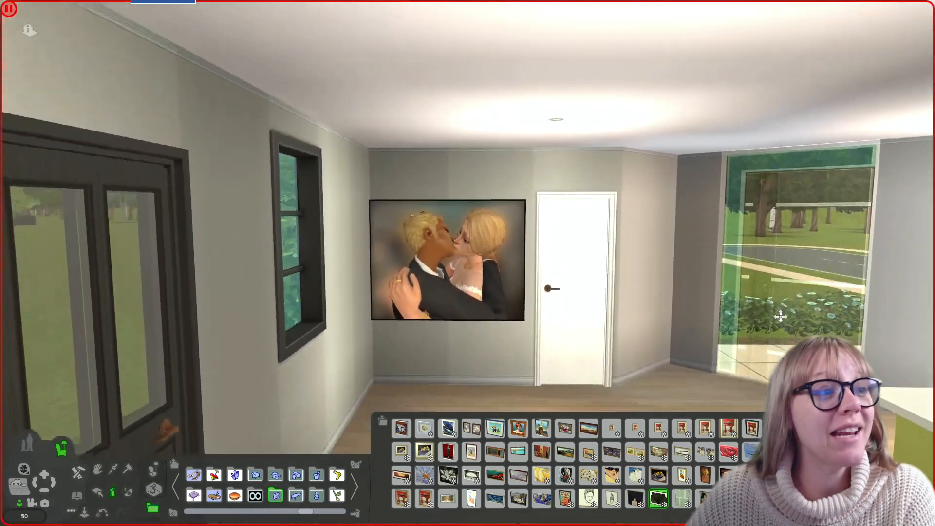
{"action": "scroll", "coordinate": [781, 316], "scroll_direction": "up", "scroll_amount": 5}
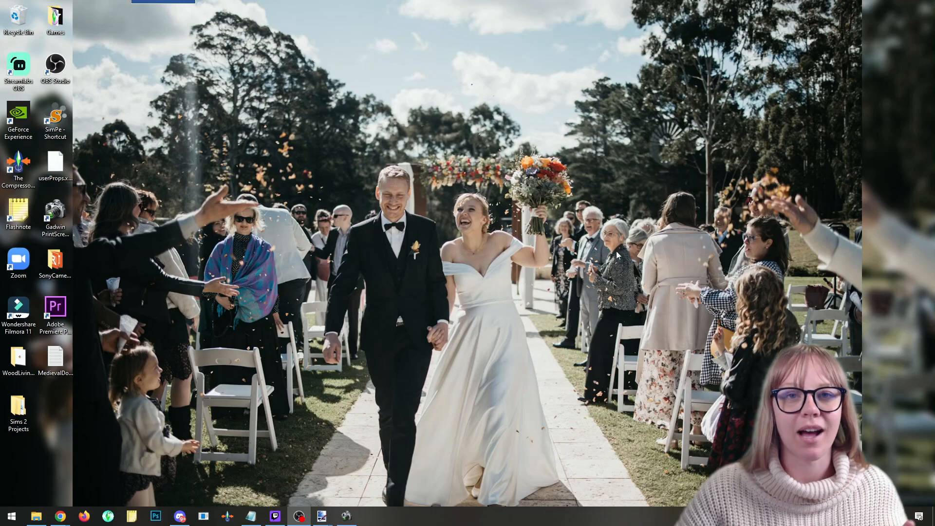
In File Explorer, open the NeilKitchen folder inside Sims 2 RECOLOURS in Pictures.
{"action": "left_click", "coordinate": [37, 516]}
{"action": "scroll", "coordinate": [395, 390], "scroll_direction": "down", "scroll_amount": 1}
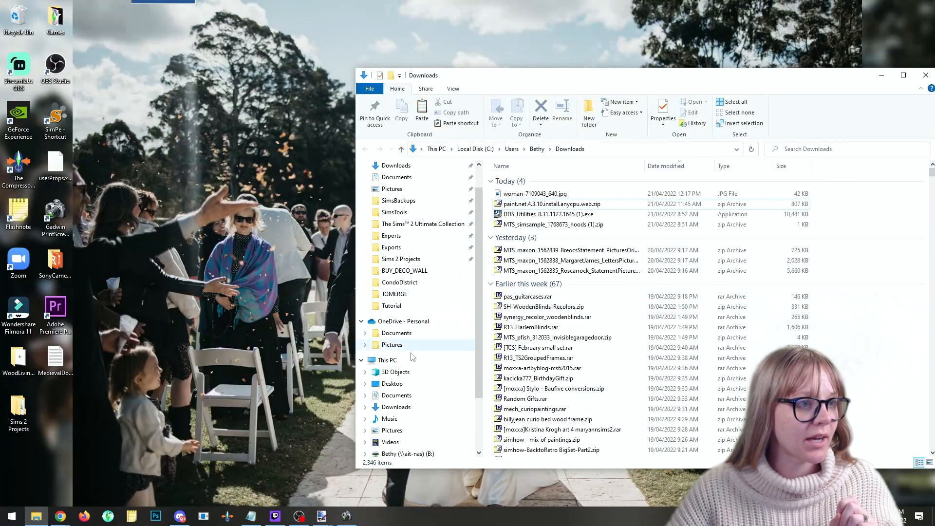
{"action": "left_click", "coordinate": [394, 386]}
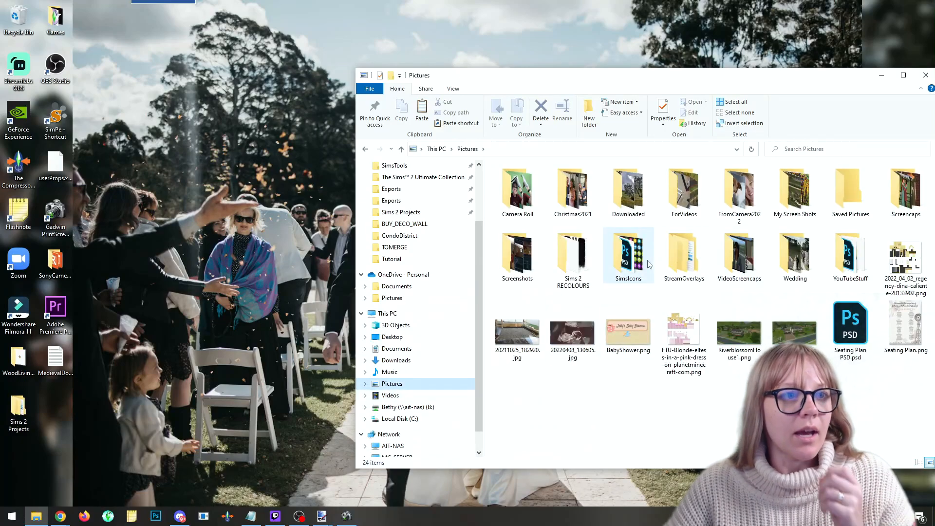
{"action": "double_click", "coordinate": [585, 275]}
{"action": "double_click", "coordinate": [623, 198]}
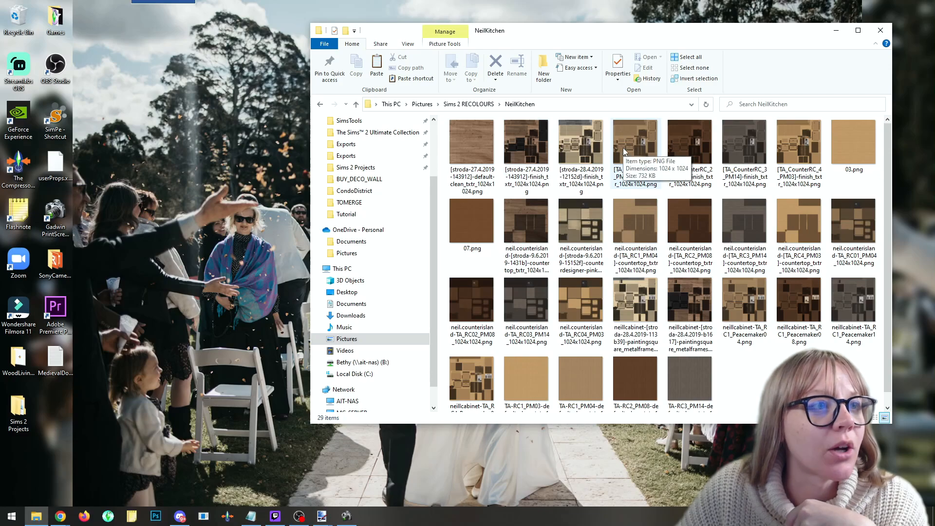
Open [stroda-27.4.2019-143912]-finish_txtr_1024x1024.png in paint.net and examine the layout of its texture pieces up close.
{"action": "left_click", "coordinate": [529, 148]}
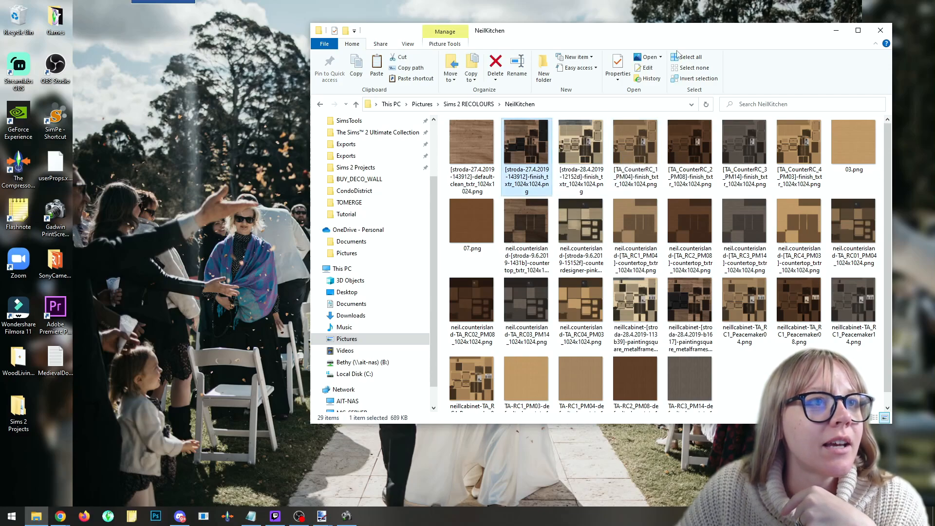
{"action": "left_click", "coordinate": [662, 58]}
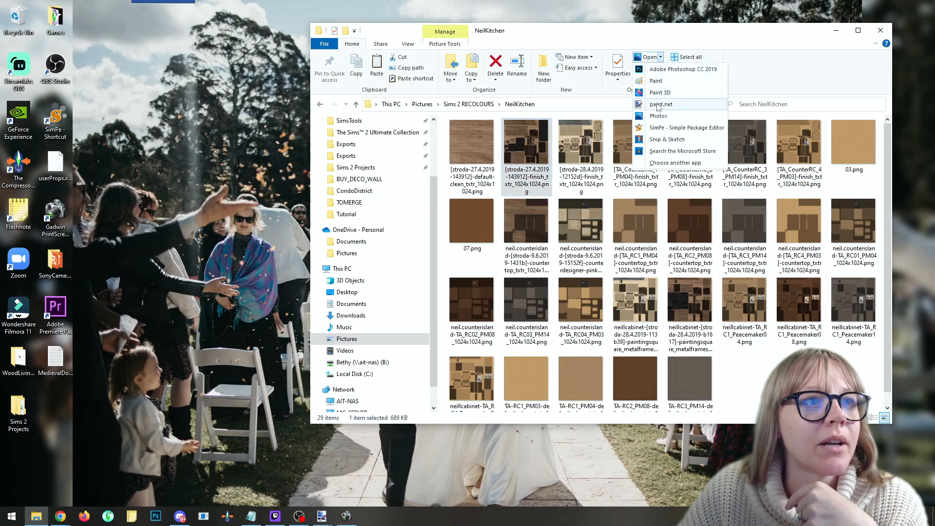
{"action": "left_click", "coordinate": [661, 104]}
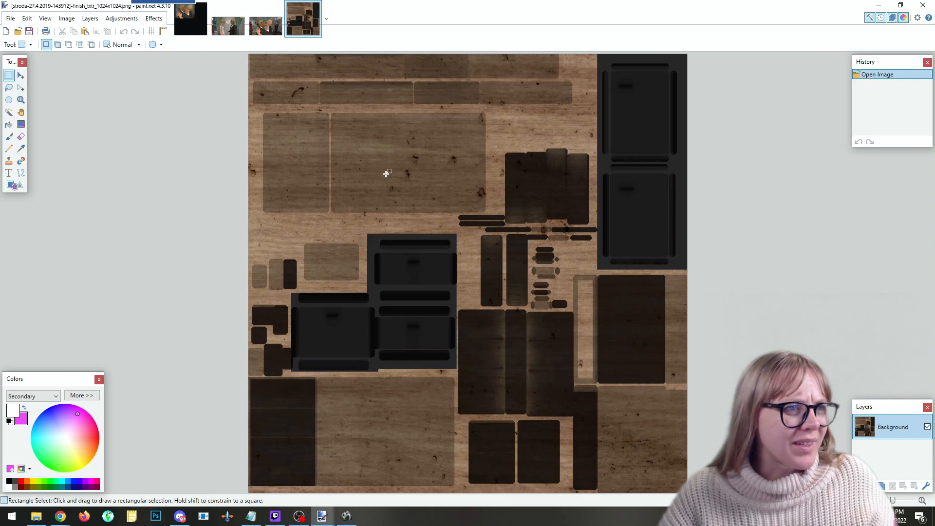
{"action": "scroll", "coordinate": [585, 171], "scroll_direction": "up", "scroll_amount": 3}
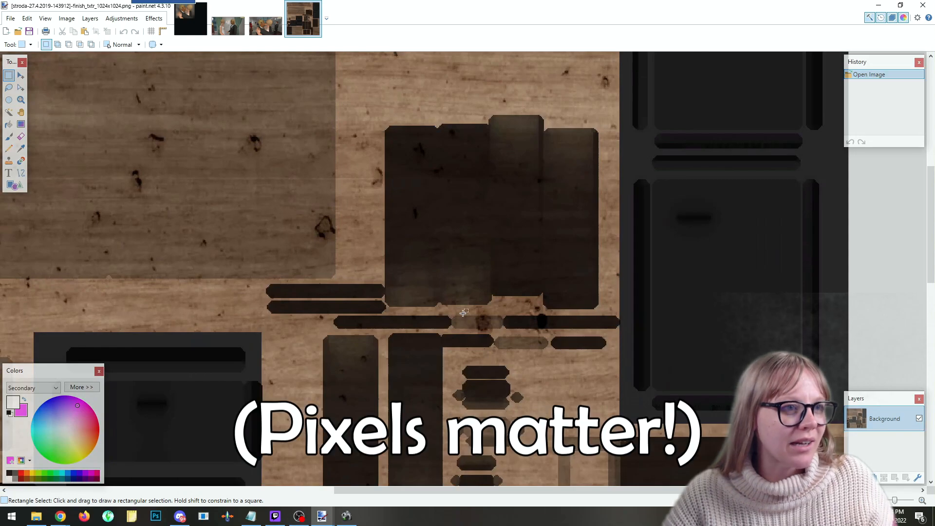
{"action": "scroll", "coordinate": [565, 183], "scroll_direction": "down", "scroll_amount": 3}
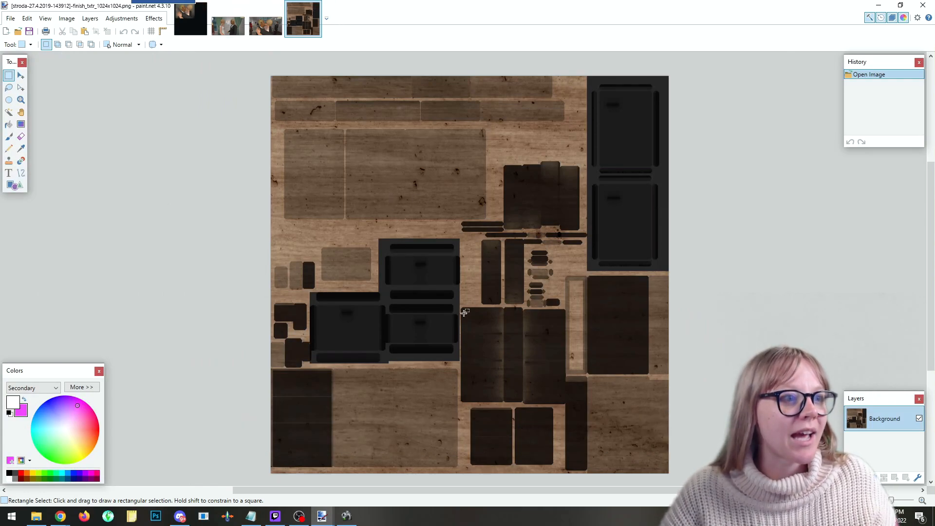
Open [TA_CounterRC_1_PM04]-finish_txtr_1024x1024.png from the Sims 2 RECOLOURS folder and compare it with the original counter texture.
{"action": "left_click", "coordinate": [27, 19]}
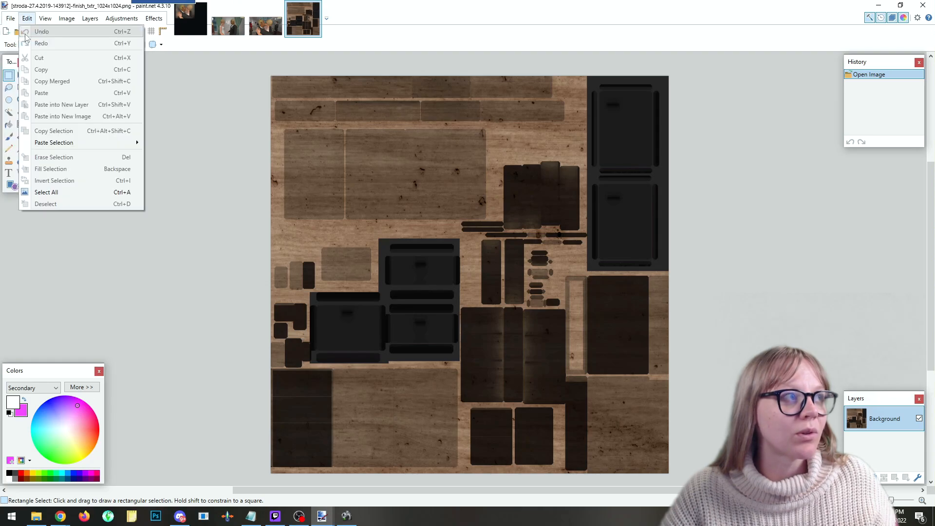
{"action": "left_click", "coordinate": [17, 32]}
{"action": "left_click", "coordinate": [17, 32]}
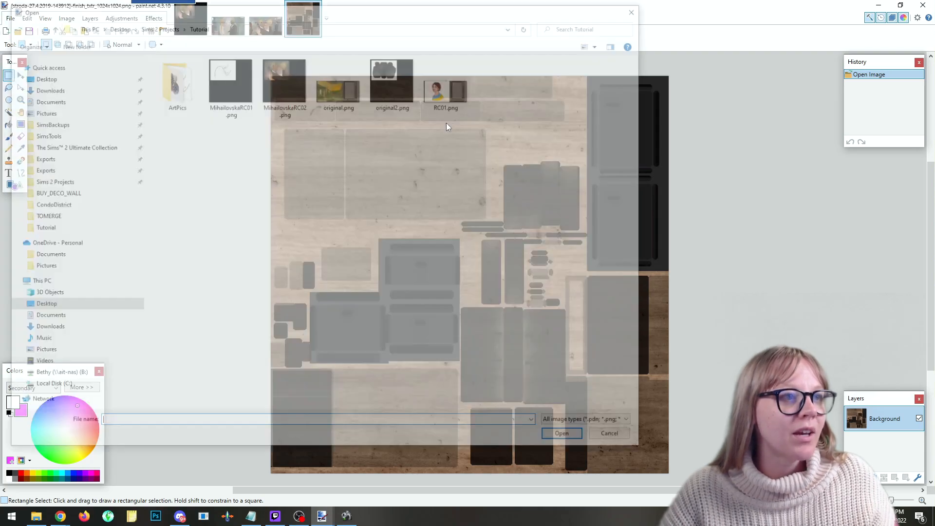
{"action": "left_click", "coordinate": [40, 352]}
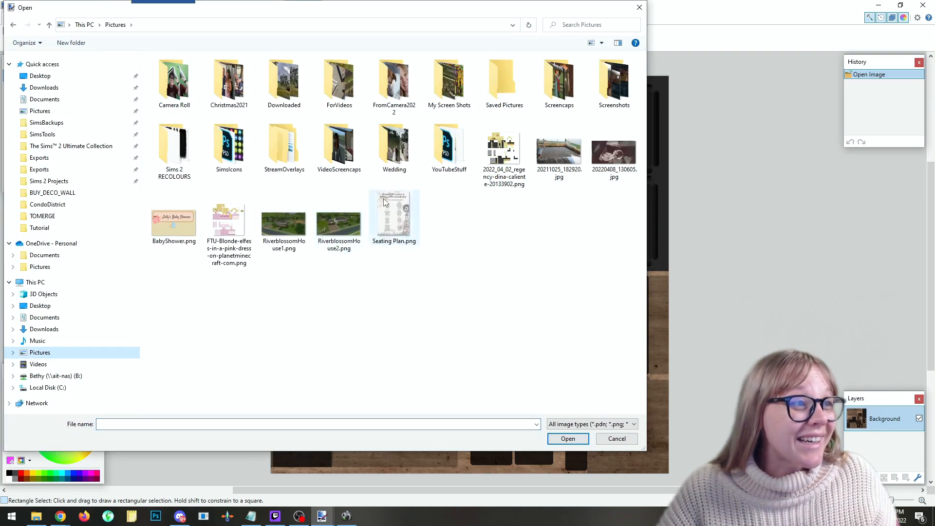
{"action": "double_click", "coordinate": [175, 146]}
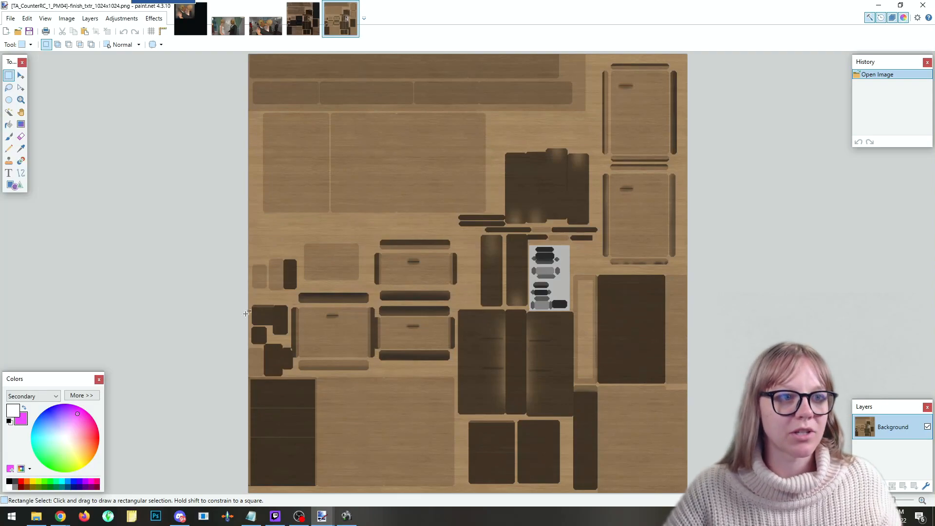
{"action": "left_click", "coordinate": [303, 18]}
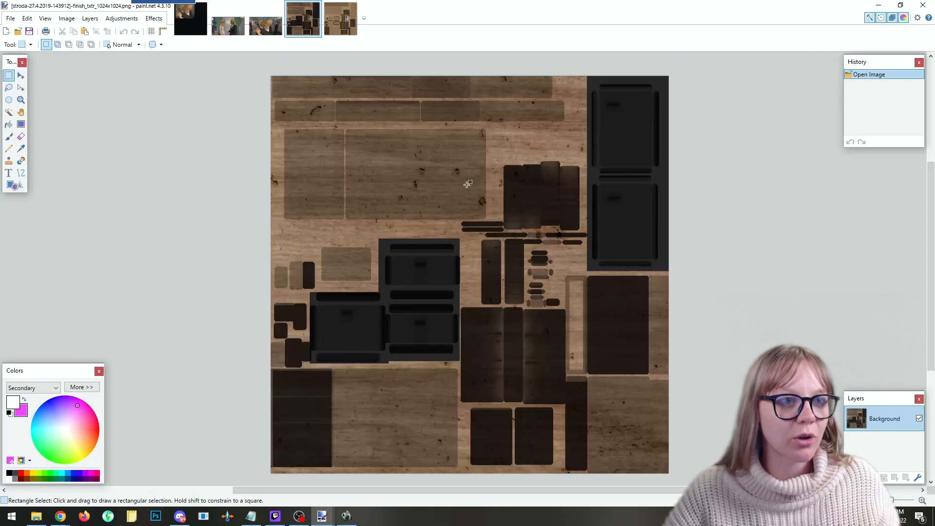
{"action": "left_click", "coordinate": [346, 21]}
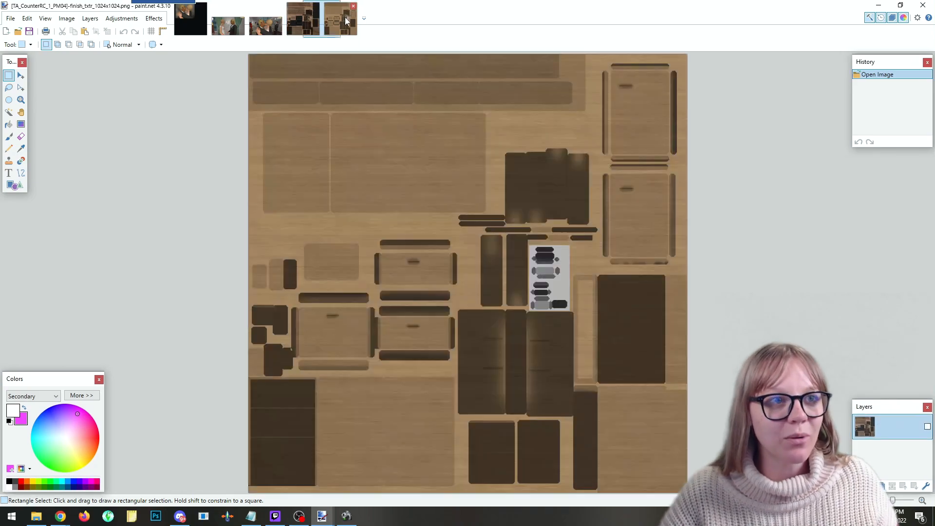
Close the two counter textures and the bed-frame texture.
{"action": "left_click", "coordinate": [353, 6]}
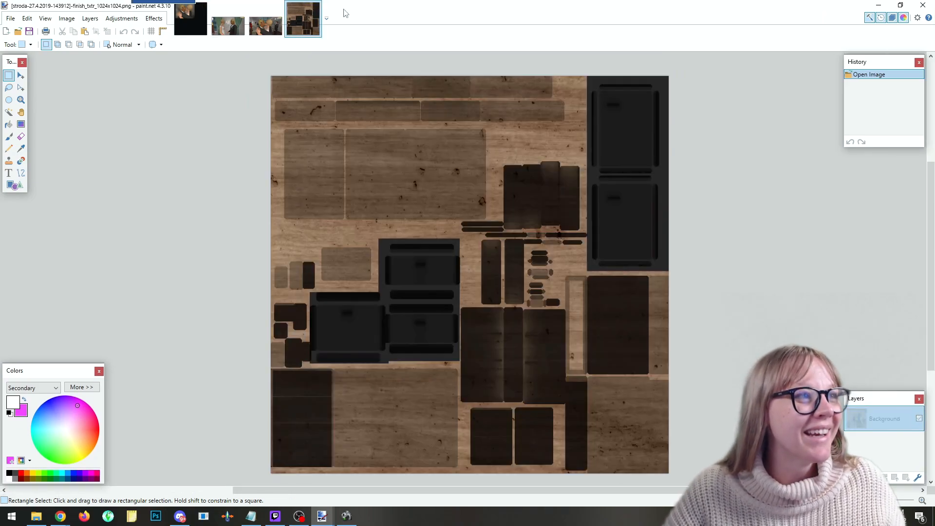
{"action": "left_click", "coordinate": [316, 6]}
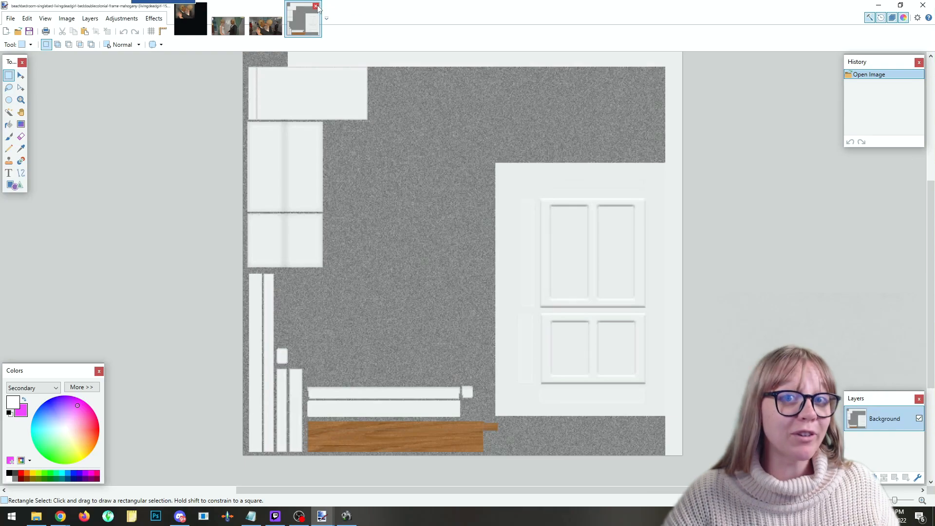
{"action": "left_click", "coordinate": [316, 6]}
Undo all edits in MihailovskaRC02.png back to the originally opened image.
{"action": "left_click", "coordinate": [189, 19]}
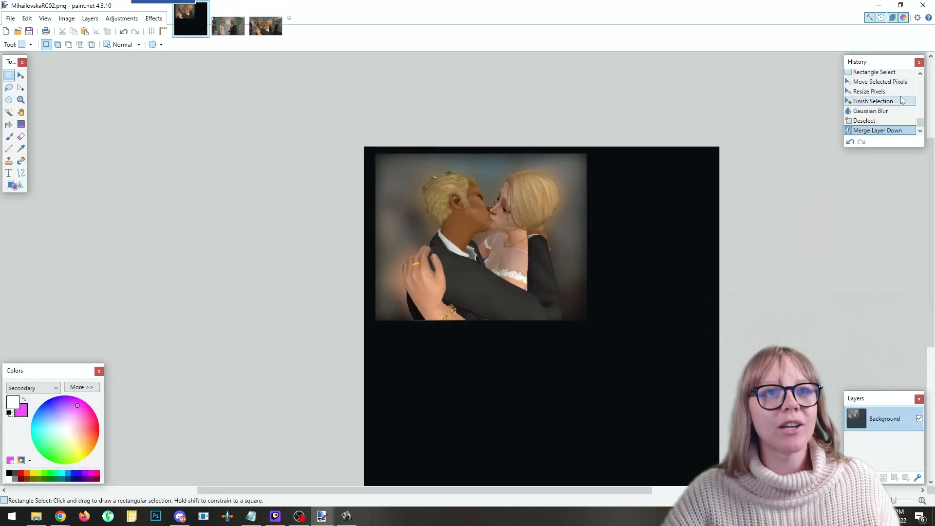
{"action": "scroll", "coordinate": [882, 103], "scroll_direction": "up", "scroll_amount": 10}
{"action": "key", "text": "m"}
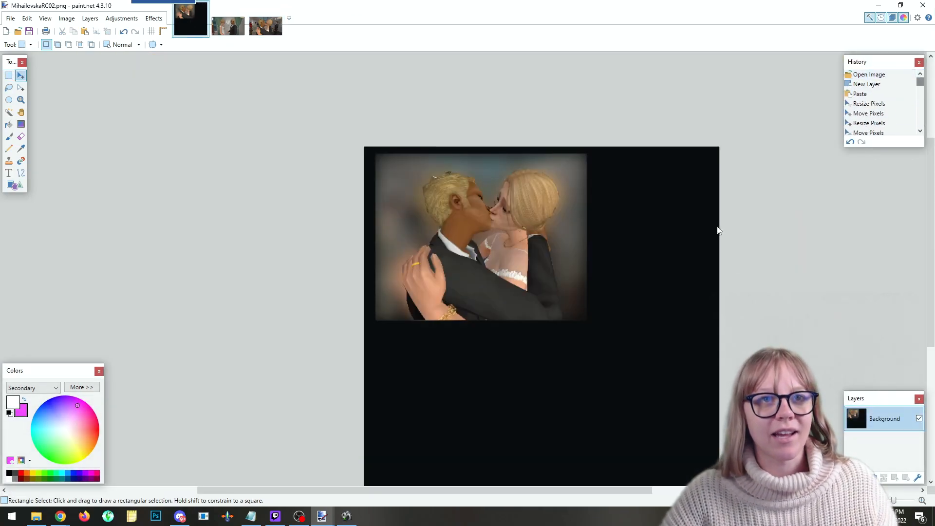
{"action": "key", "text": "ctrl+z"}
{"action": "key", "text": "ctrl+z"}
{"action": "key", "text": "ctrl+z"}
{"action": "key", "text": "ctrl+z"}
{"action": "key", "text": "ctrl+z"}
{"action": "key", "text": "ctrl+z"}
{"action": "key", "text": "ctrl+z"}
{"action": "key", "text": "ctrl+z"}
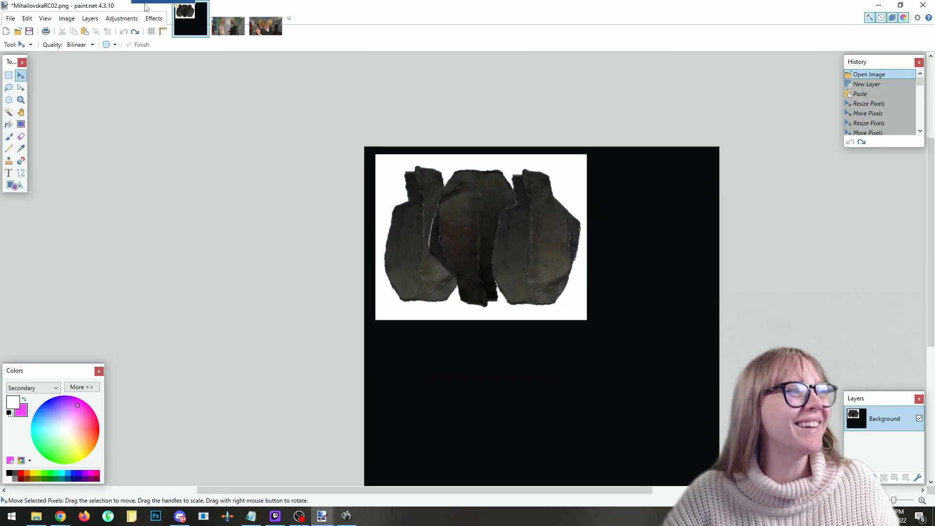
Close the remaining images, discarding the unsaved changes to MihailovskaRC02.png, and exit paint.net.
{"action": "left_click", "coordinate": [241, 20]}
{"action": "left_click", "coordinate": [242, 20]}
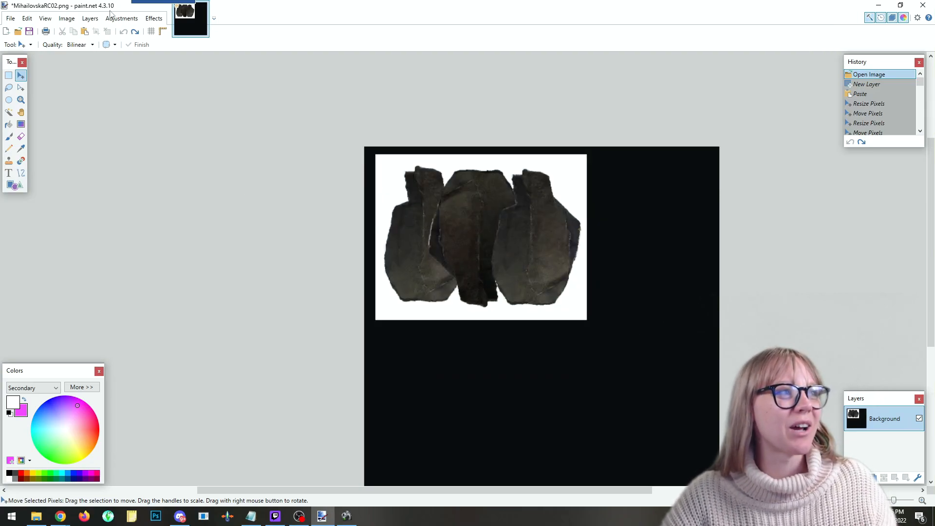
{"action": "left_click", "coordinate": [203, 6]}
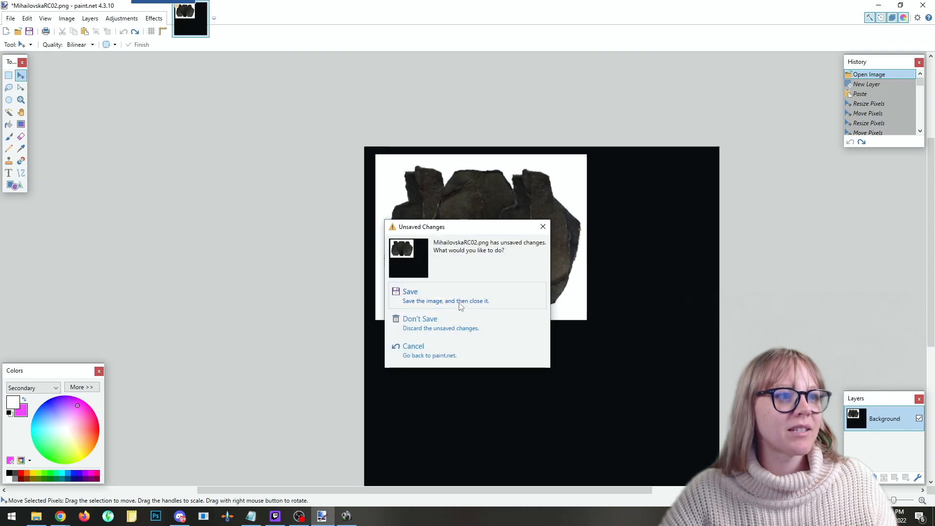
{"action": "left_click", "coordinate": [450, 323]}
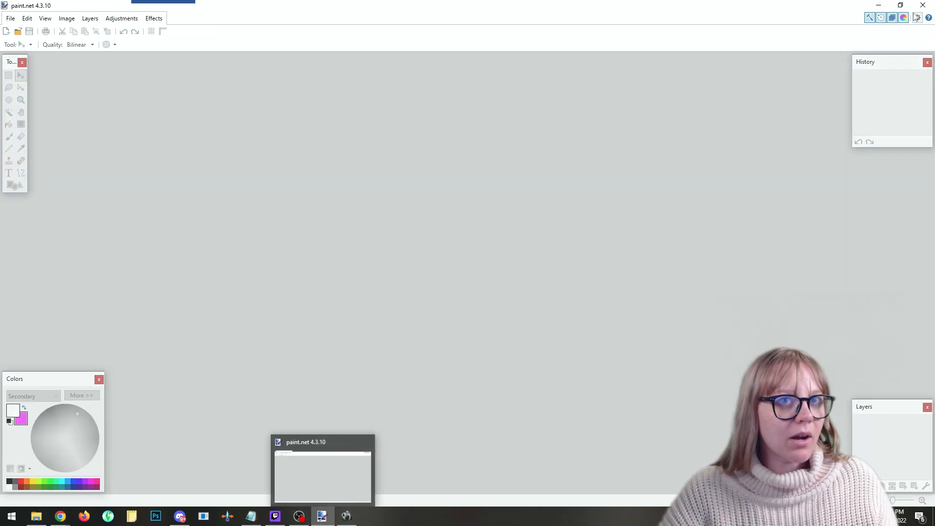
{"action": "left_click", "coordinate": [930, 6]}
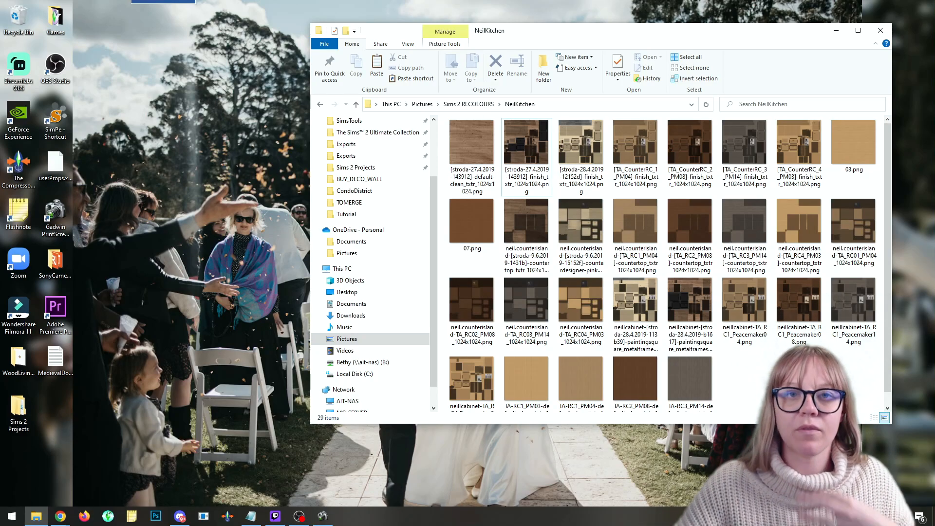
Go back to Sims 2 RECOLOURS and open the Textures folder of HeavyWoodSet.
{"action": "left_click", "coordinate": [455, 101]}
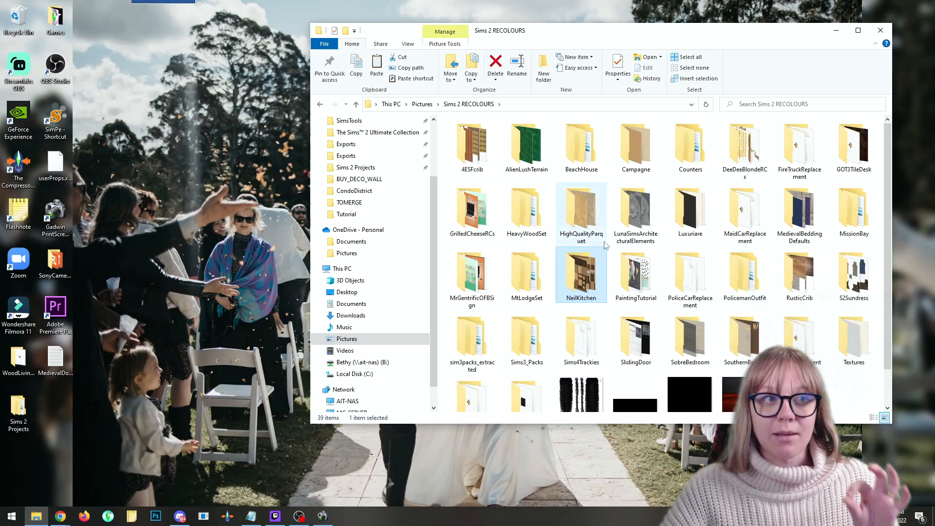
{"action": "double_click", "coordinate": [531, 219]}
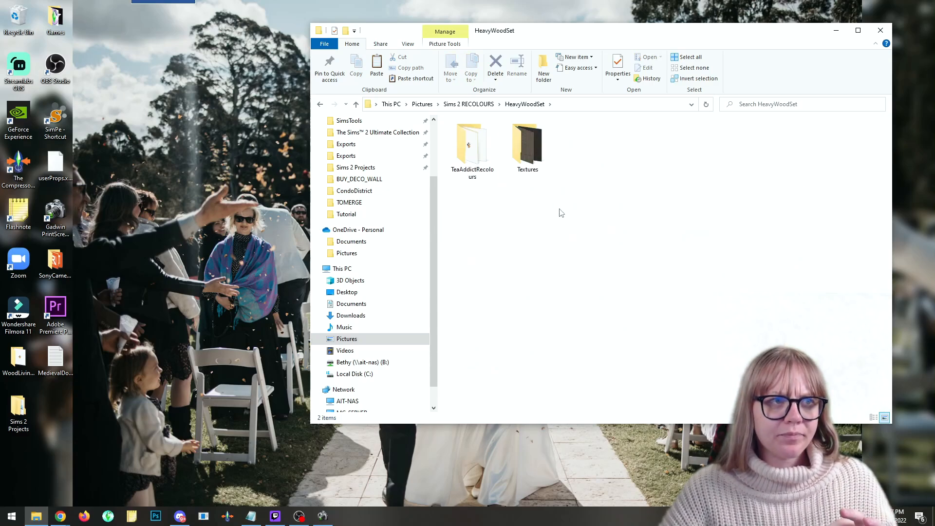
{"action": "double_click", "coordinate": [533, 146]}
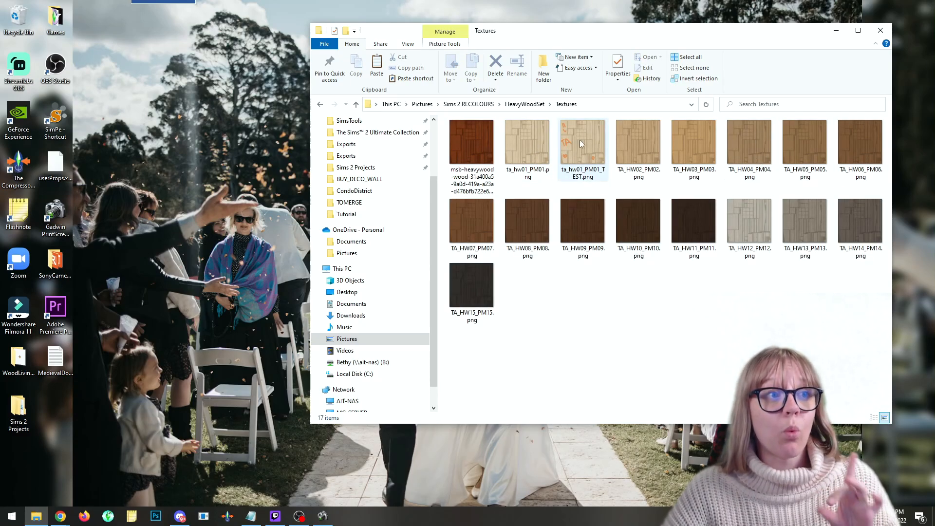
Open the original msb-heavywood-wood texture in paint.net, examine how its pieces are laid out, and close paint.net.
{"action": "left_click", "coordinate": [471, 142]}
{"action": "left_click", "coordinate": [661, 57]}
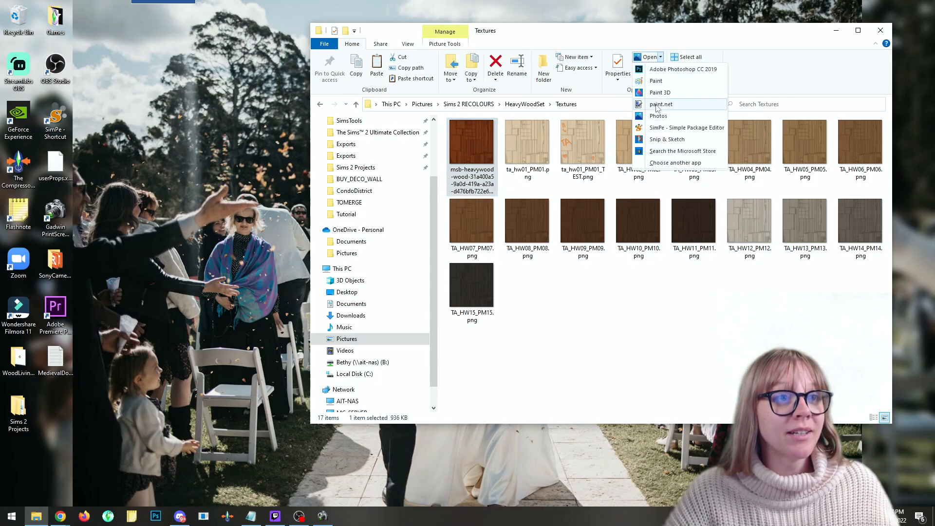
{"action": "left_click", "coordinate": [653, 106]}
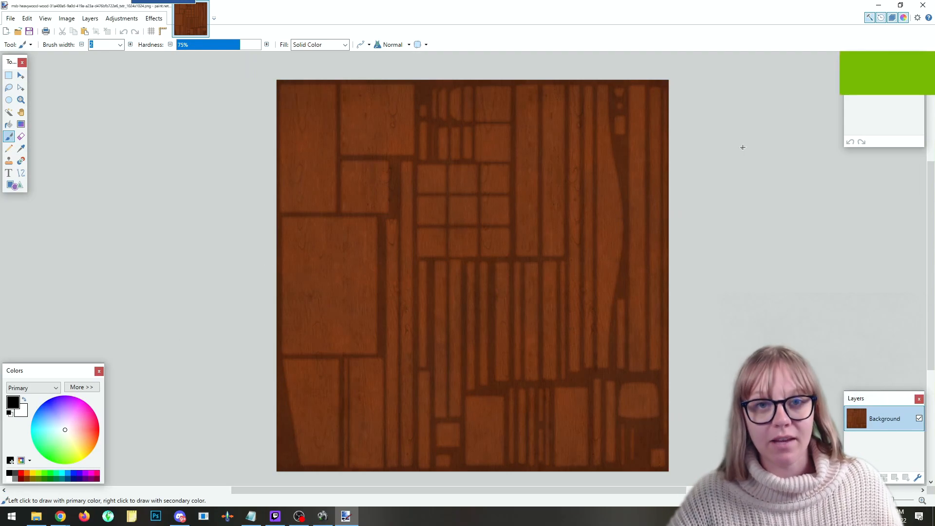
{"action": "left_click", "coordinate": [923, 6]}
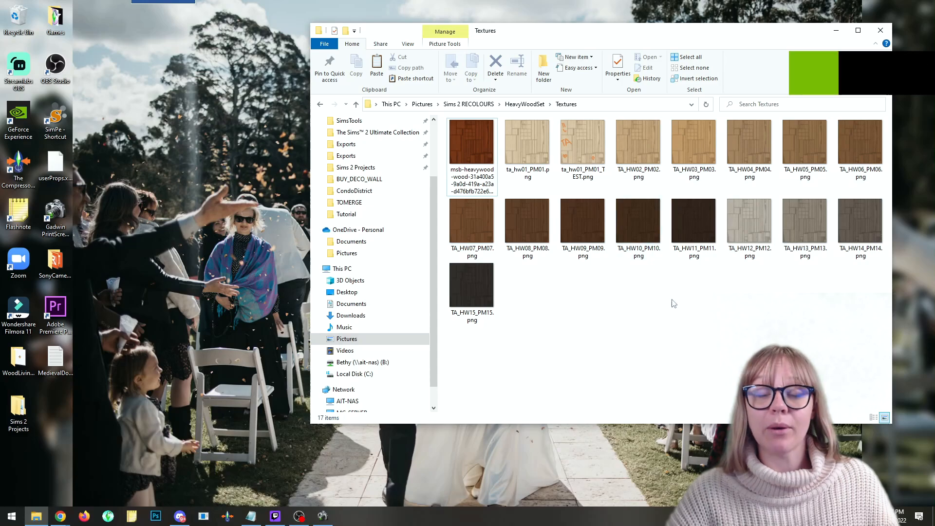
Open ta_hw01_PM01_TEST.png from the HeavyWoodSet textures in paint.net to examine its test markings.
{"action": "left_click", "coordinate": [584, 157]}
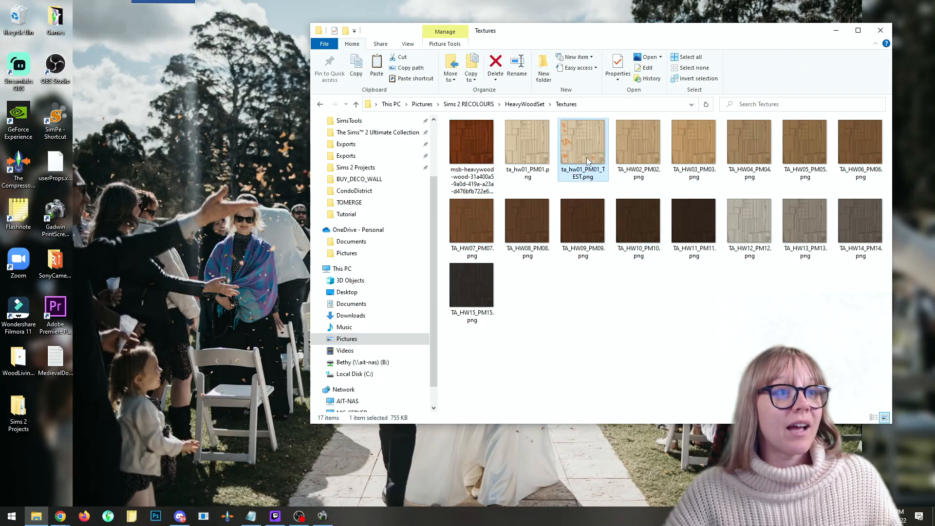
{"action": "right_click", "coordinate": [583, 145]}
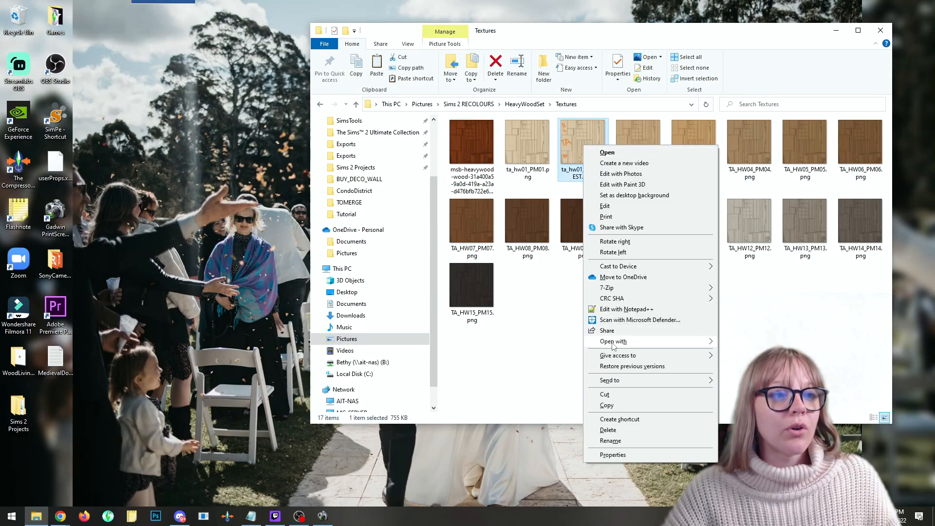
{"action": "left_click", "coordinate": [739, 374]}
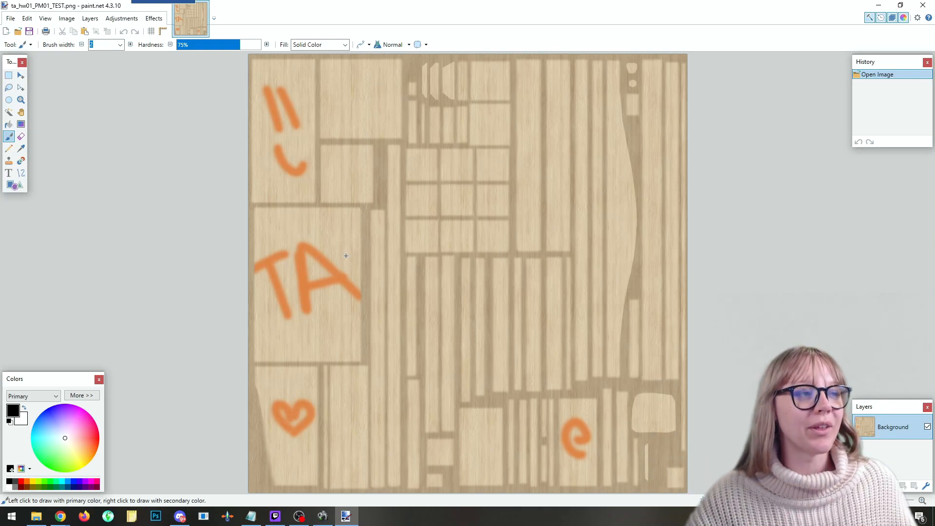
Undo the stray brush stroke on ta_hw01_PM01_TEST.png and exit paint.net, discarding the unsaved changes.
{"action": "mouse_move", "coordinate": [530, 181]}
{"action": "left_mouse_down"}
{"action": "mouse_move", "coordinate": [573, 217]}
{"action": "mouse_move", "coordinate": [319, 331]}
{"action": "mouse_move", "coordinate": [538, 185]}
{"action": "mouse_move", "coordinate": [386, 148]}
{"action": "left_mouse_up"}
{"action": "key", "text": "ctrl+z"}
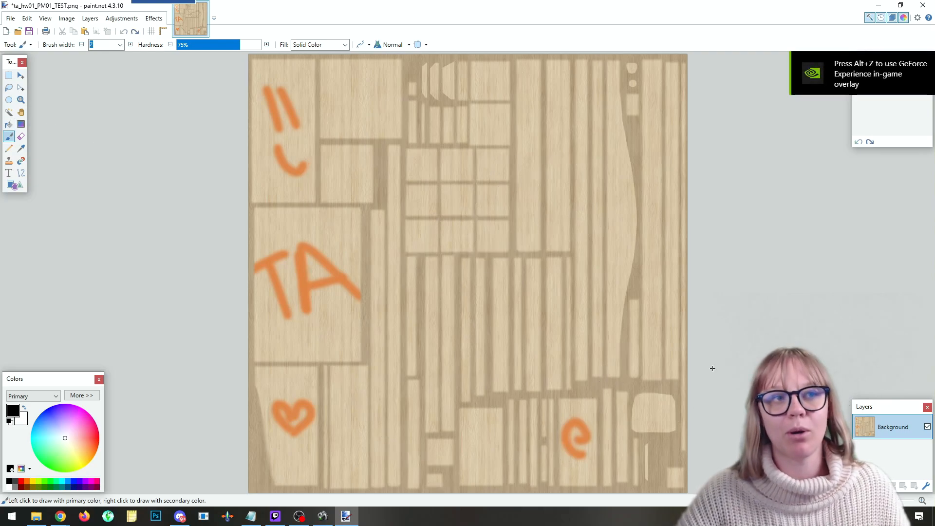
{"action": "left_click", "coordinate": [923, 4]}
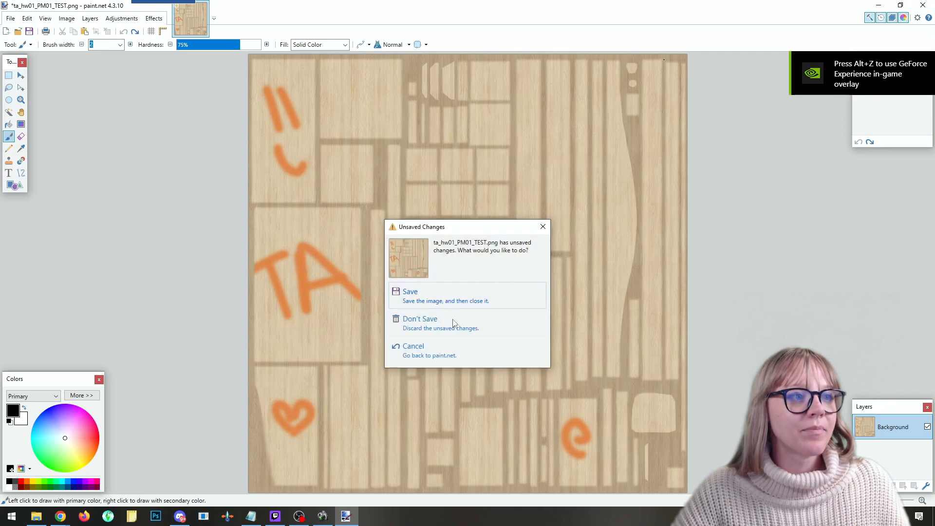
{"action": "left_click", "coordinate": [428, 320]}
{"action": "left_click", "coordinate": [644, 306]}
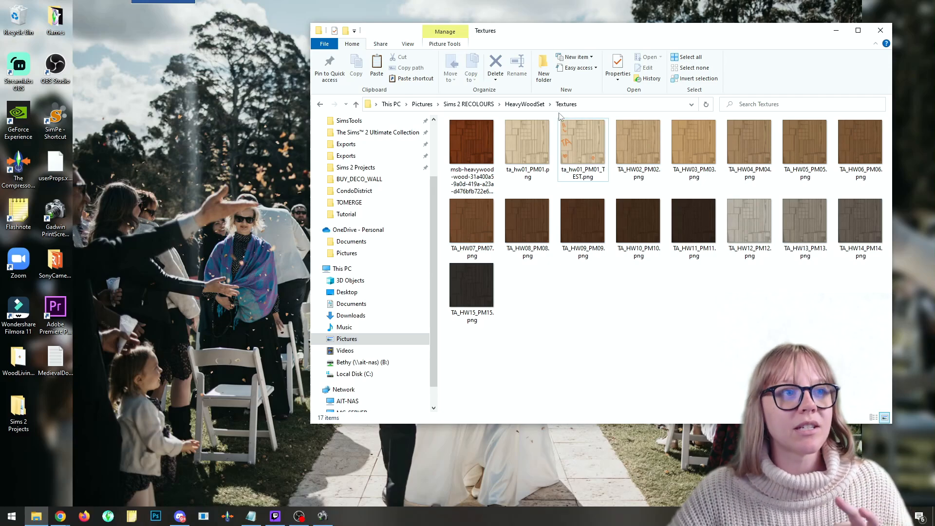
Go back to Sims 2 RECOLOURS, open its Textures folder, and look at the swatches in Peacemakers Wood Tones 02.
{"action": "left_click", "coordinate": [492, 104]}
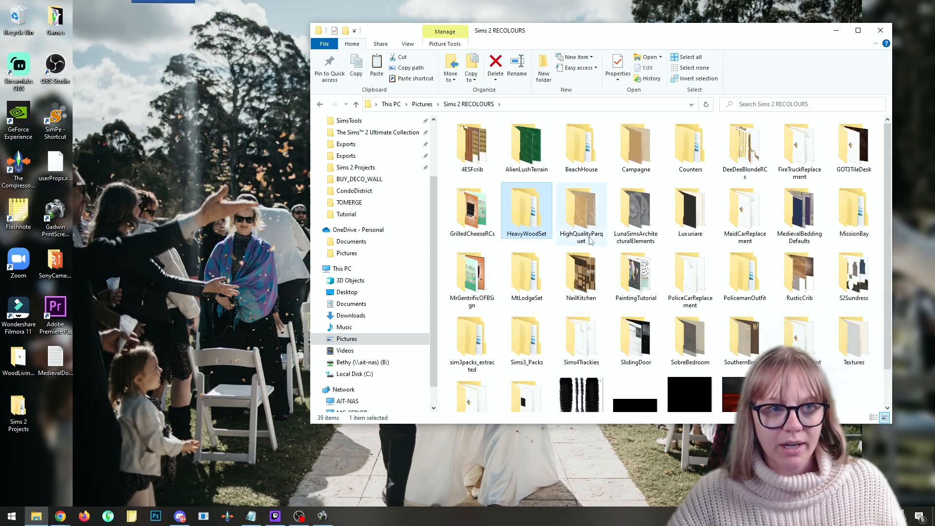
{"action": "scroll", "coordinate": [881, 376], "scroll_direction": "down", "scroll_amount": 2}
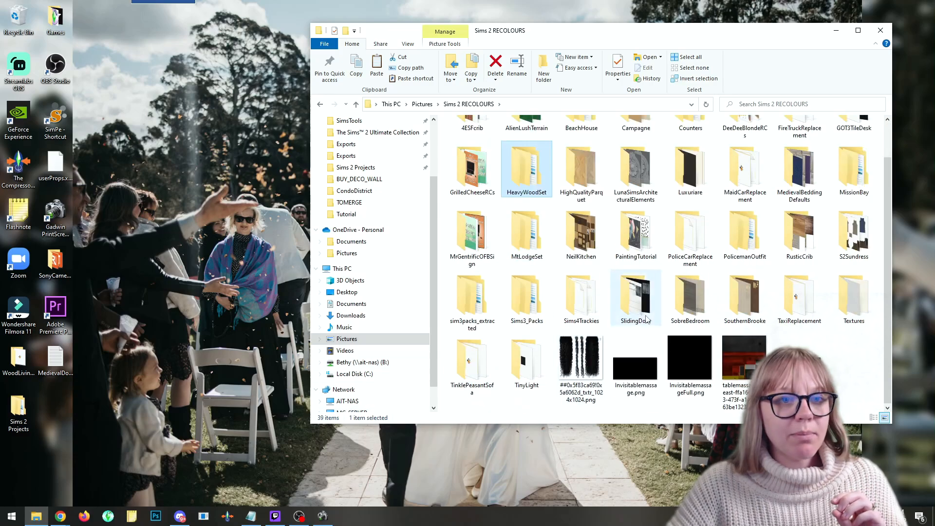
{"action": "double_click", "coordinate": [866, 298]}
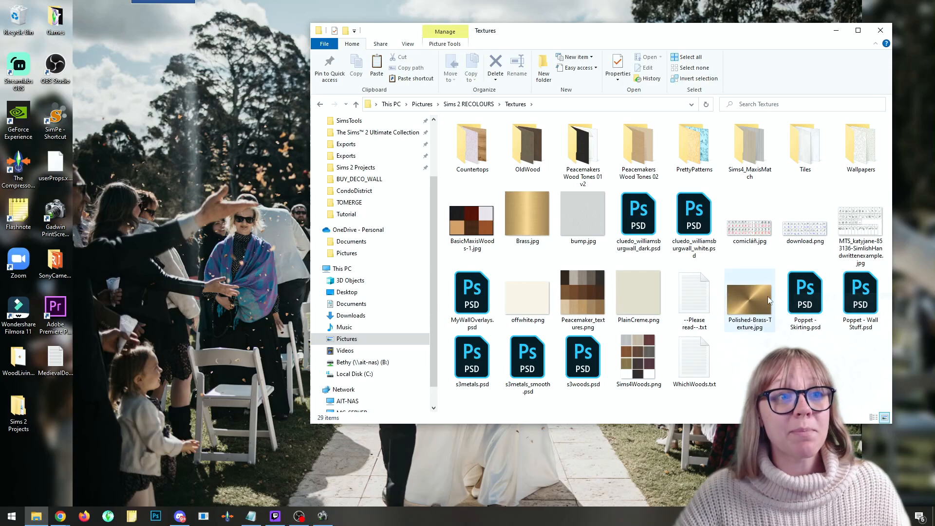
{"action": "double_click", "coordinate": [624, 166]}
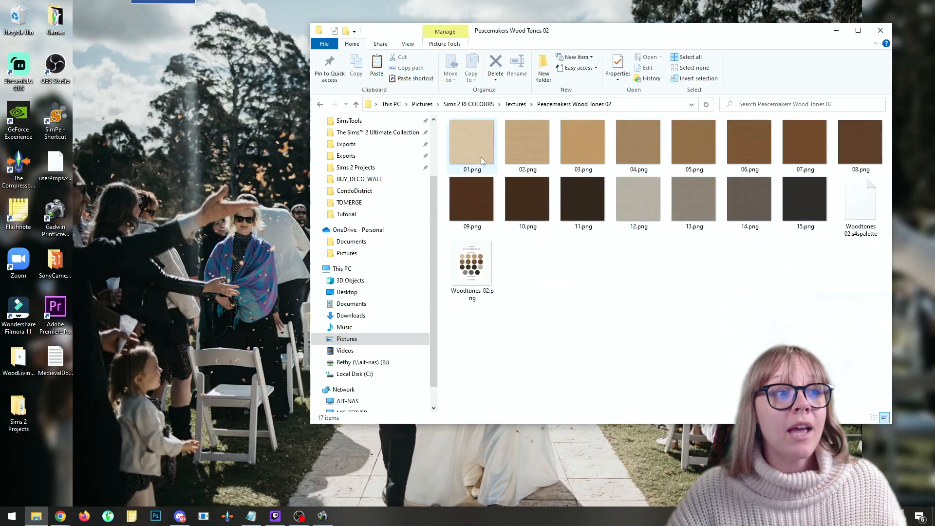
{"action": "left_click", "coordinate": [454, 146]}
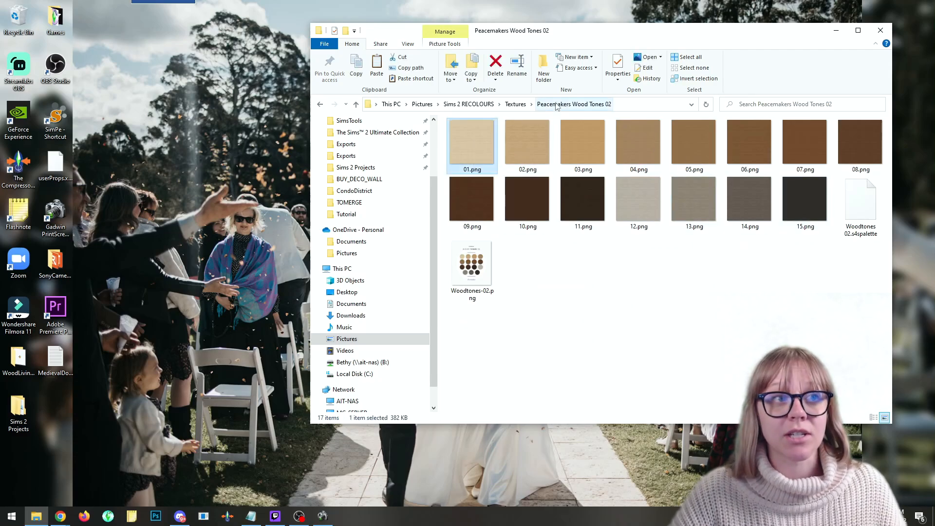
Look through the OldWood and Countertops texture folders, returning to the Textures folder.
{"action": "left_click", "coordinate": [514, 104]}
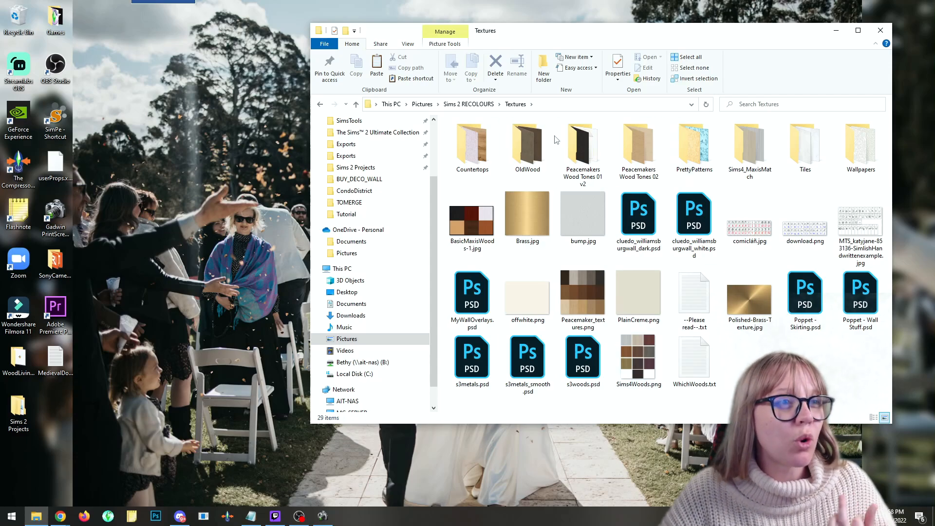
{"action": "double_click", "coordinate": [506, 163]}
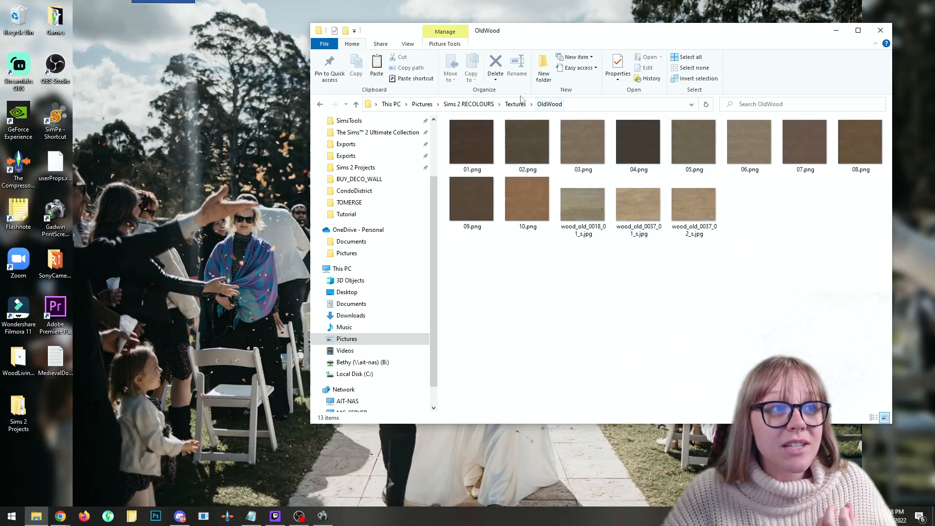
{"action": "left_click", "coordinate": [517, 103]}
{"action": "double_click", "coordinate": [466, 157]}
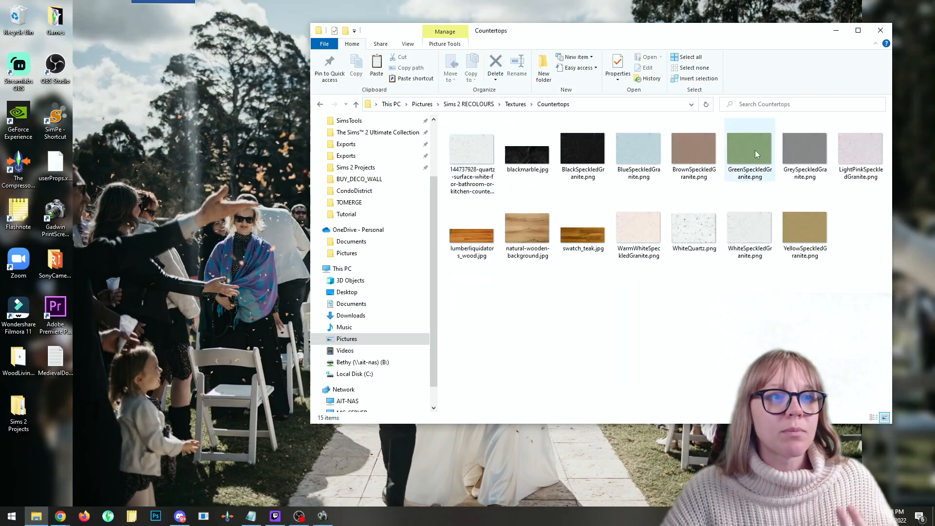
{"action": "key", "text": "alt+Left"}
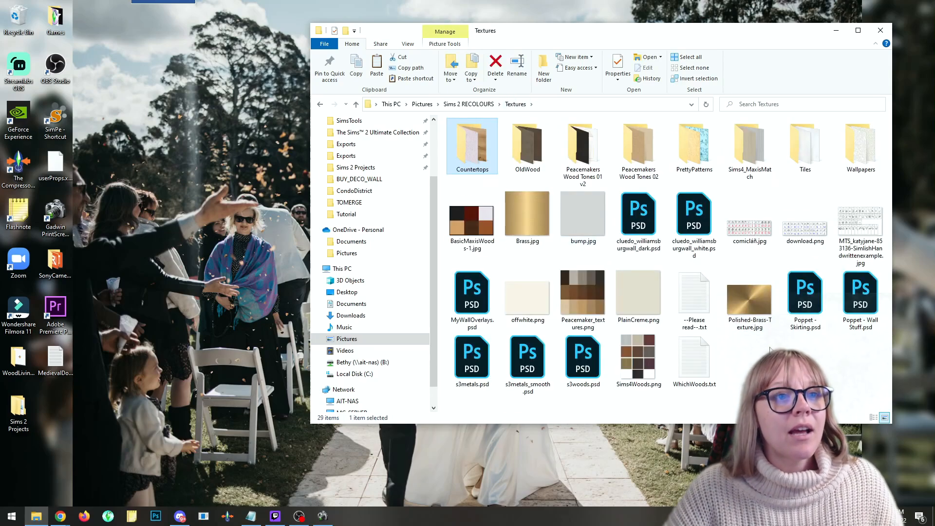
View the swatches in Peacemakers Wood Tones 01 v2 and return to the Textures folder.
{"action": "left_click", "coordinate": [770, 350]}
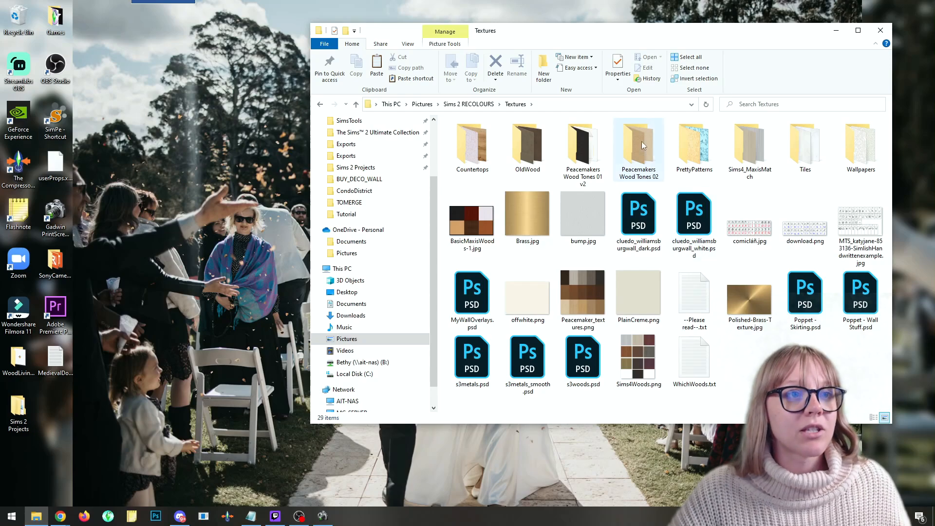
{"action": "double_click", "coordinate": [583, 146]}
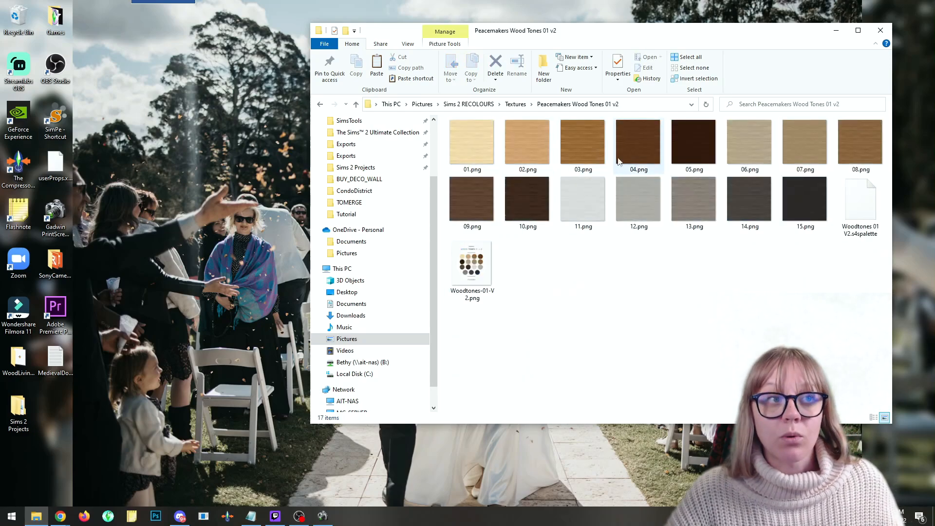
{"action": "left_click", "coordinate": [526, 106]}
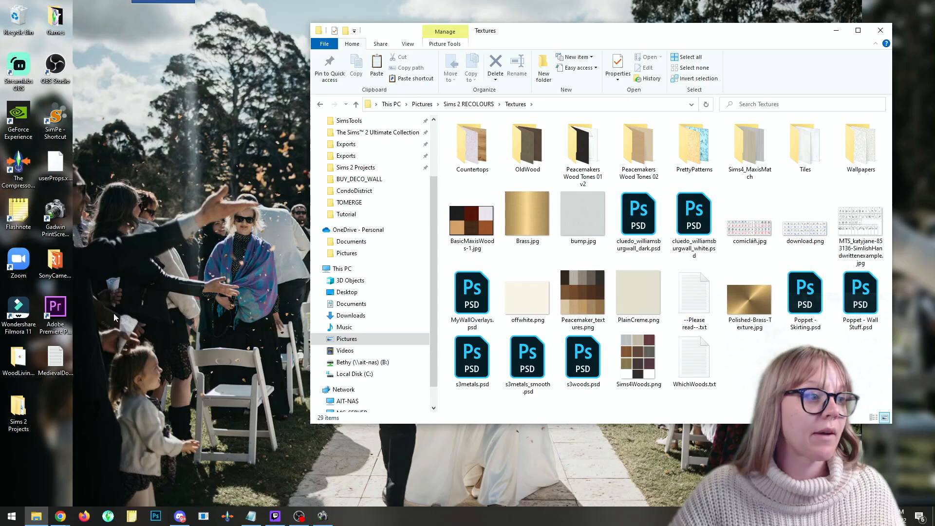
Switch to Chrome and look over the open Pixabay illustrations page and the modern art image page.
{"action": "left_click", "coordinate": [58, 514]}
{"action": "left_click", "coordinate": [157, 472]}
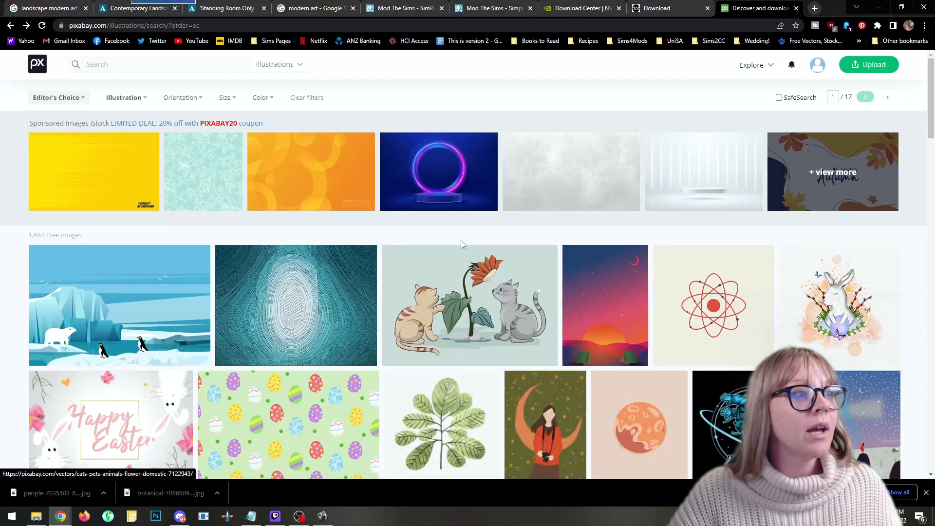
{"action": "scroll", "coordinate": [464, 238], "scroll_direction": "down", "scroll_amount": 3}
{"action": "scroll", "coordinate": [466, 237], "scroll_direction": "up", "scroll_amount": 3}
{"action": "left_click", "coordinate": [312, 8]}
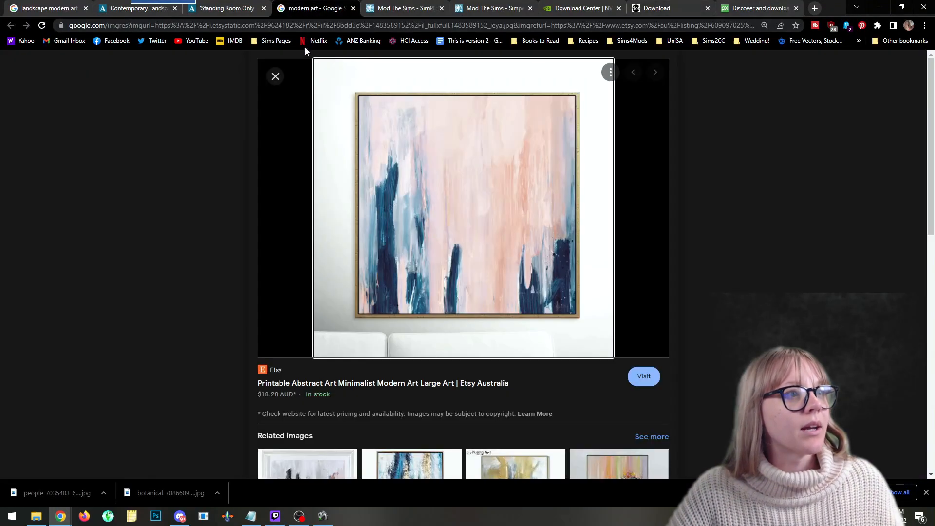
Replace the landscape modern art search in Google Images with "wood texture" and browse the results.
{"action": "left_click", "coordinate": [48, 9]}
{"action": "left_click", "coordinate": [319, 63]}
{"action": "key", "text": "ctrl+a"}
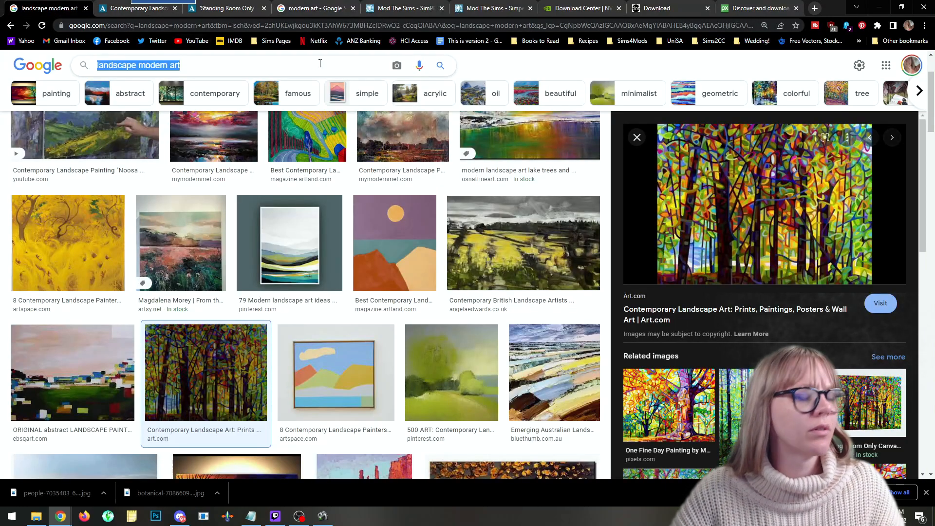
{"action": "type", "text": "wood texture"}
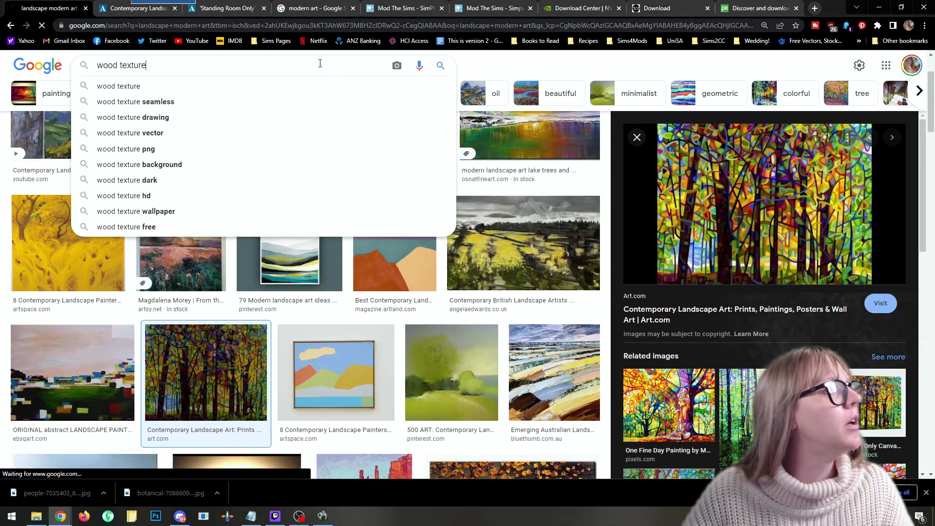
{"action": "key", "text": "Return"}
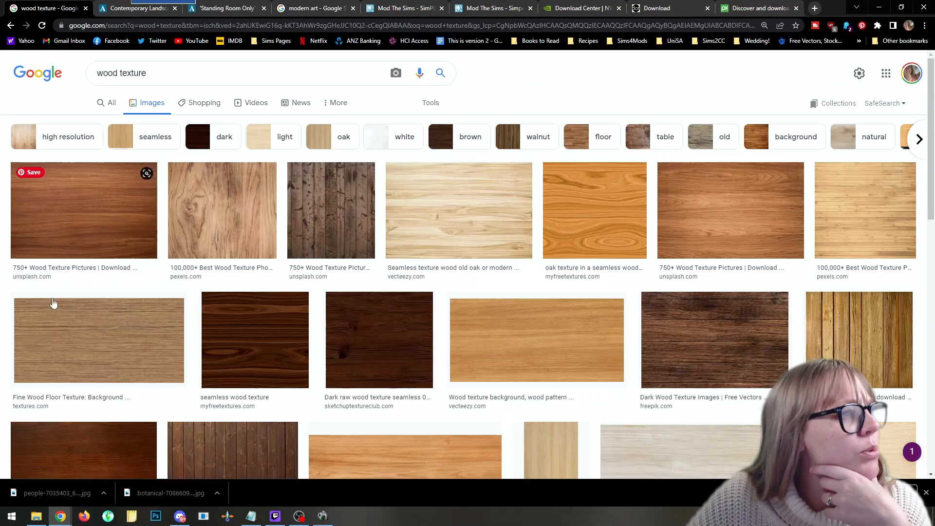
{"action": "scroll", "coordinate": [758, 397], "scroll_direction": "down", "scroll_amount": 10}
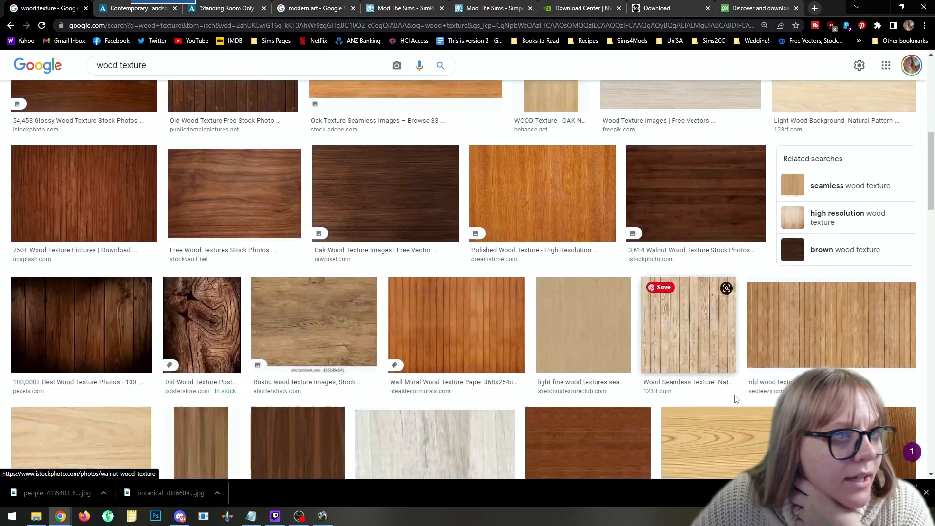
{"action": "scroll", "coordinate": [739, 246], "scroll_direction": "up", "scroll_amount": 6}
{"action": "scroll", "coordinate": [739, 246], "scroll_direction": "down", "scroll_amount": 6}
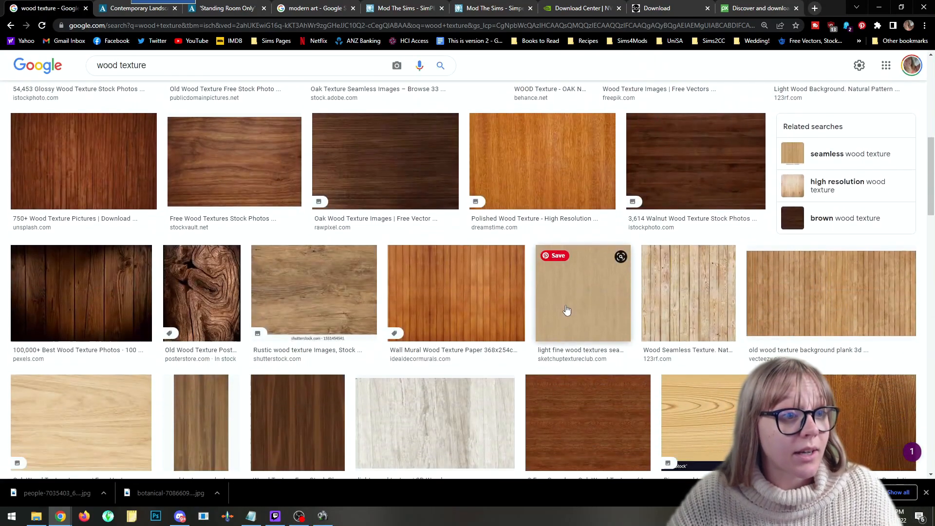
{"action": "scroll", "coordinate": [541, 317], "scroll_direction": "up", "scroll_amount": 4}
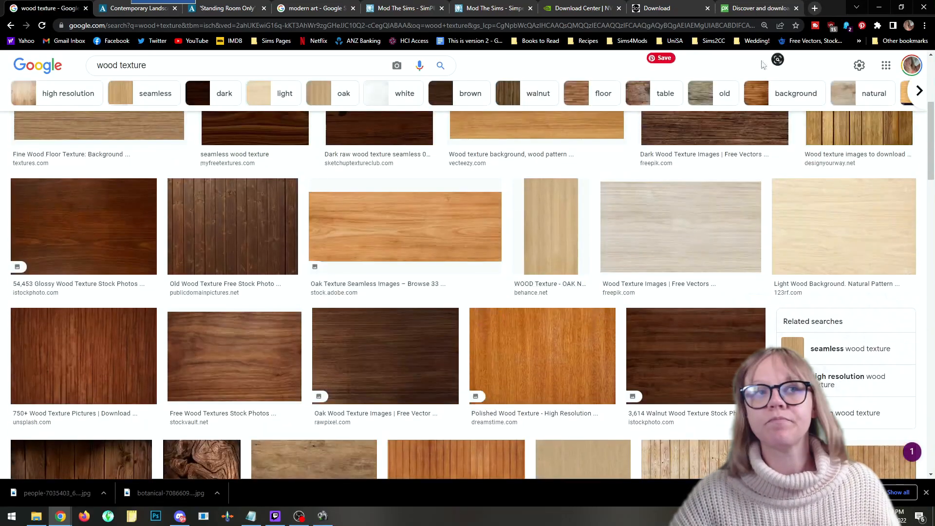